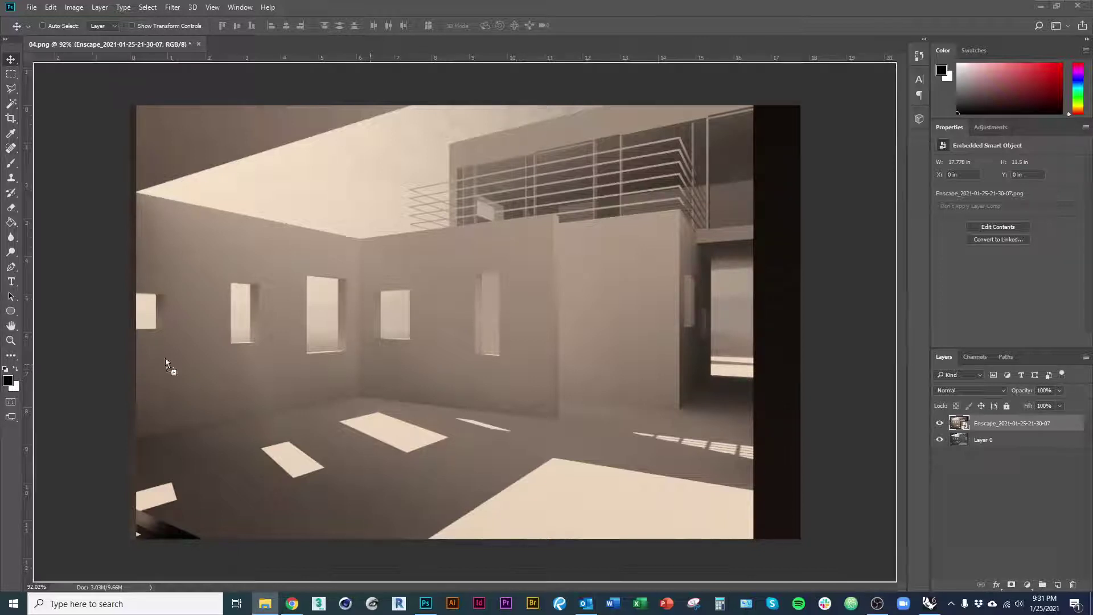
Place the Enscape material ID and object ID images as layers and align the object ID image with the render
drag(165, 358, 363, 381)
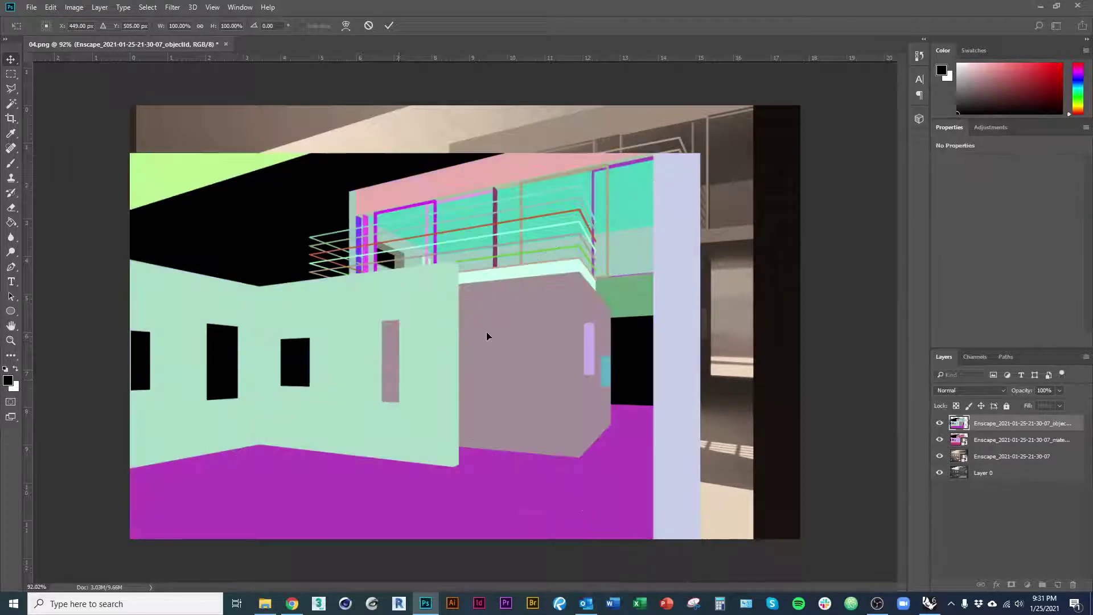
drag(507, 325, 619, 251)
key(Return)
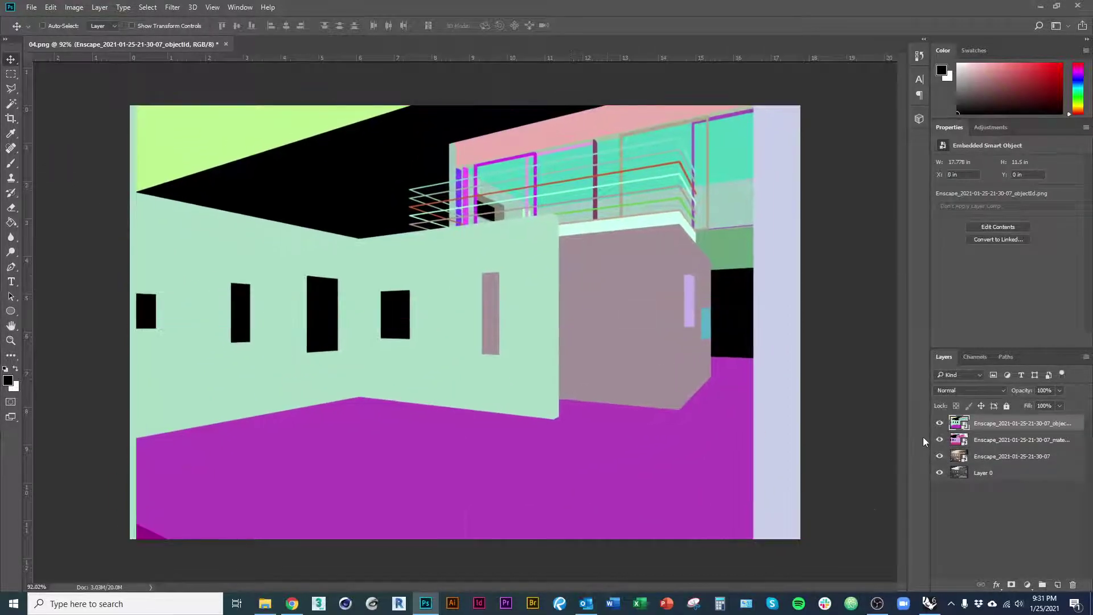
Hide the object ID layer and move the material ID layer into alignment with the render beneath it
click(939, 423)
click(948, 442)
drag(582, 371, 682, 324)
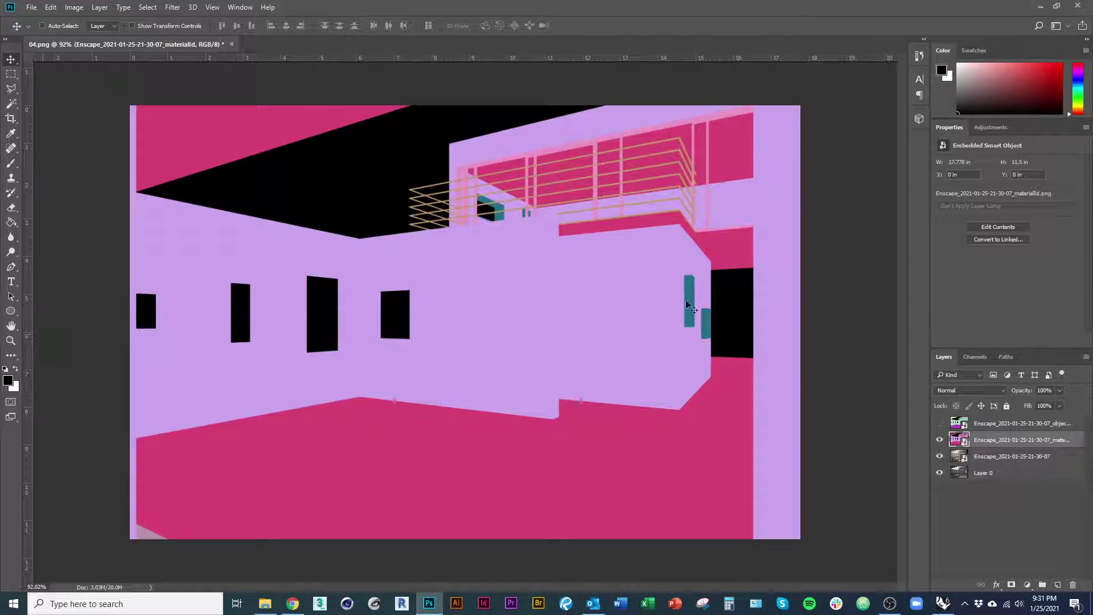
Hide the material ID layer and check the object ID layer briefly, leaving both ID layers hidden over the render
click(940, 439)
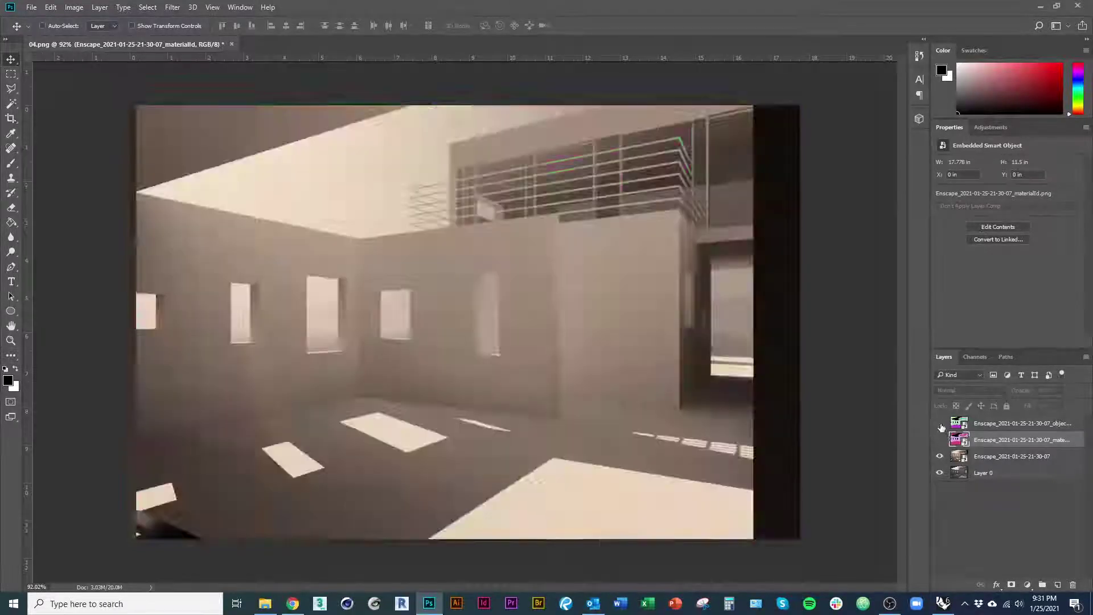
click(939, 423)
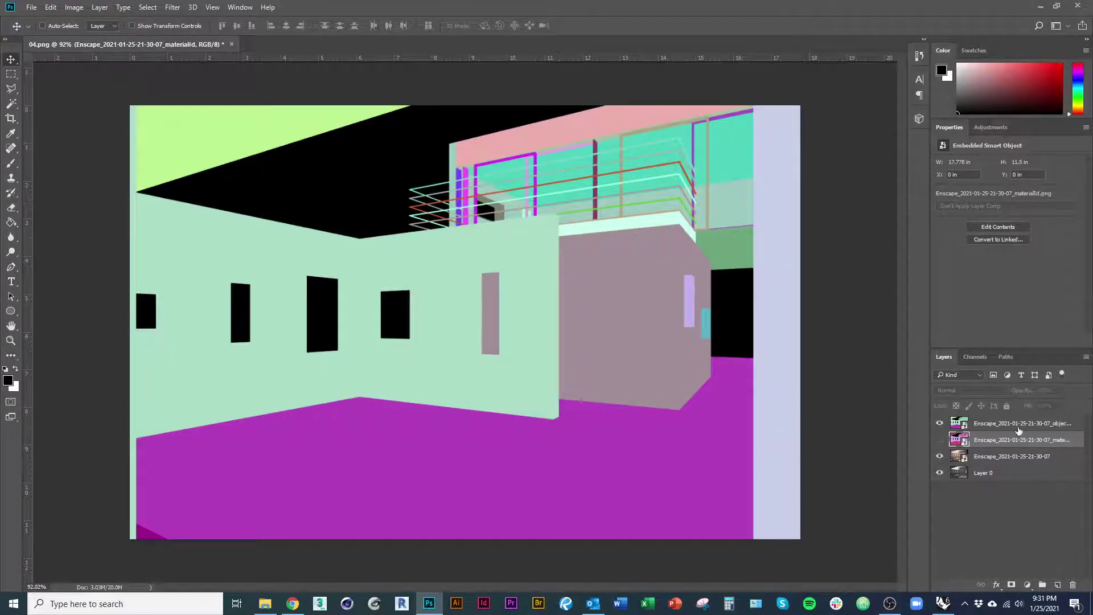
click(939, 423)
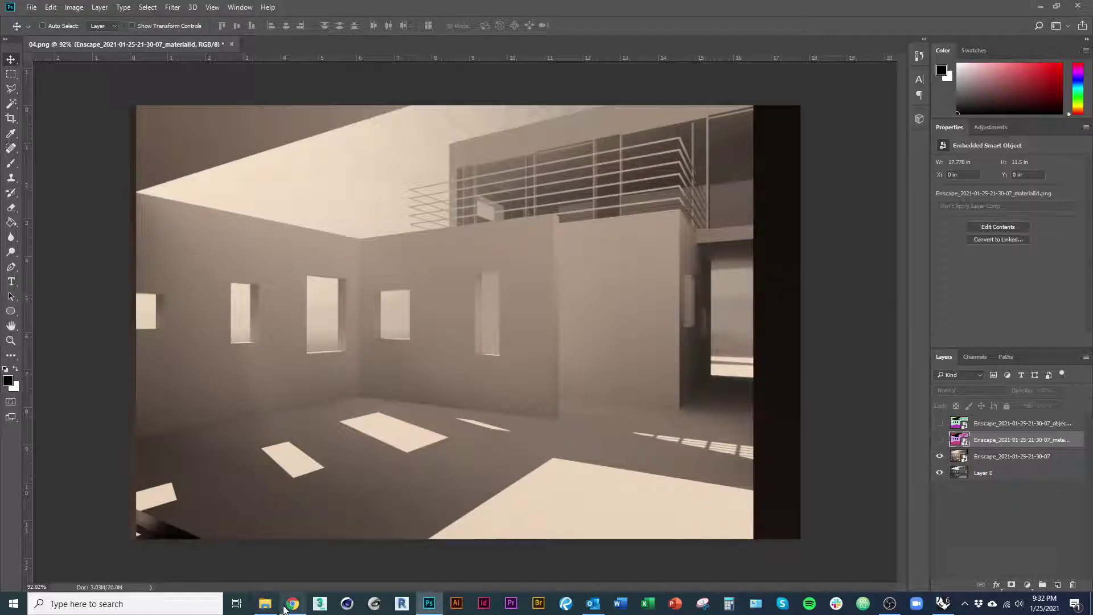
Switch to Chrome and search Google Images for "cmu wall texture" in a new tab
mouse_move(280, 606)
click(277, 569)
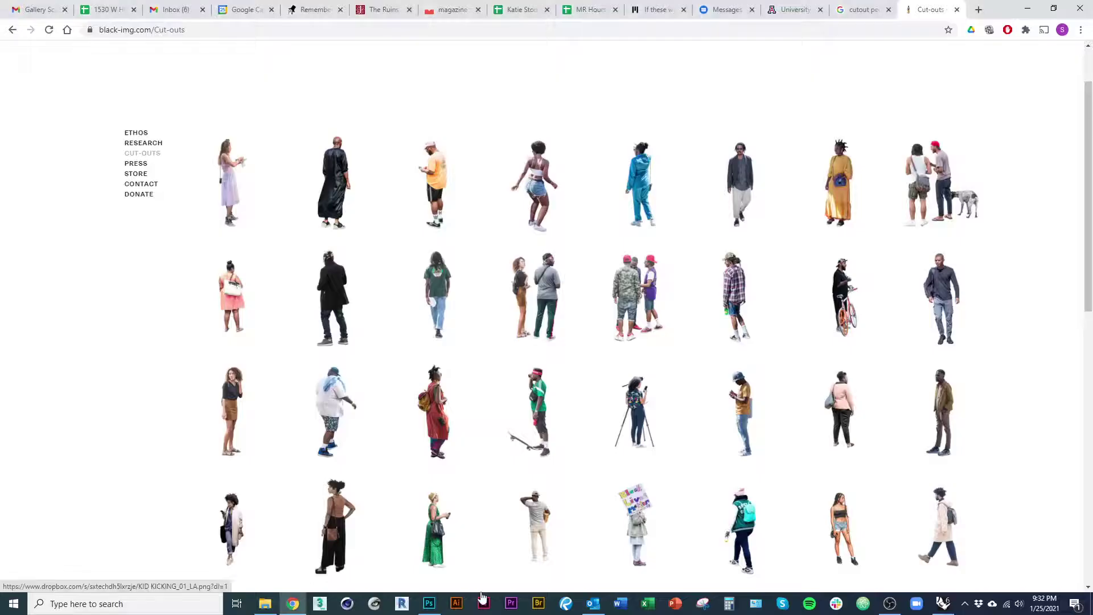
key(ctrl+t)
text(cmu )
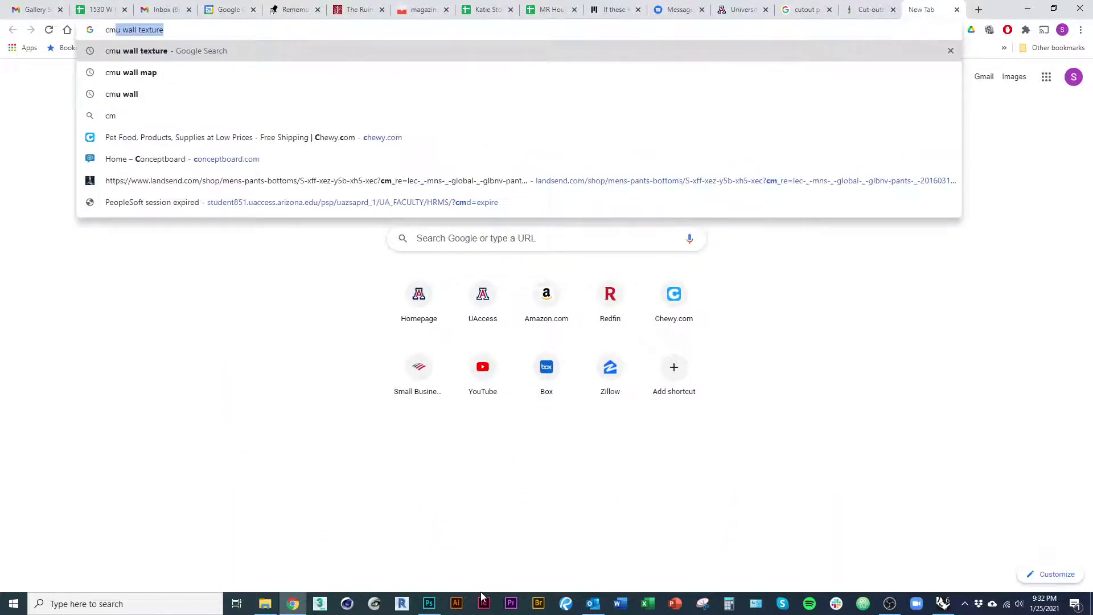
text(wall textur)
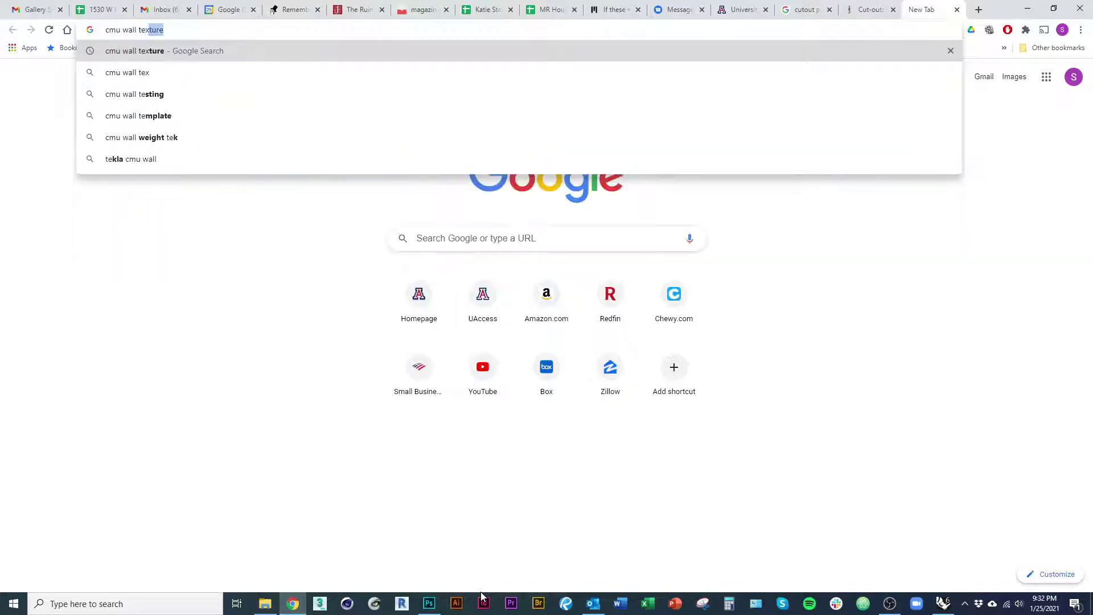
text(e)
key(Return)
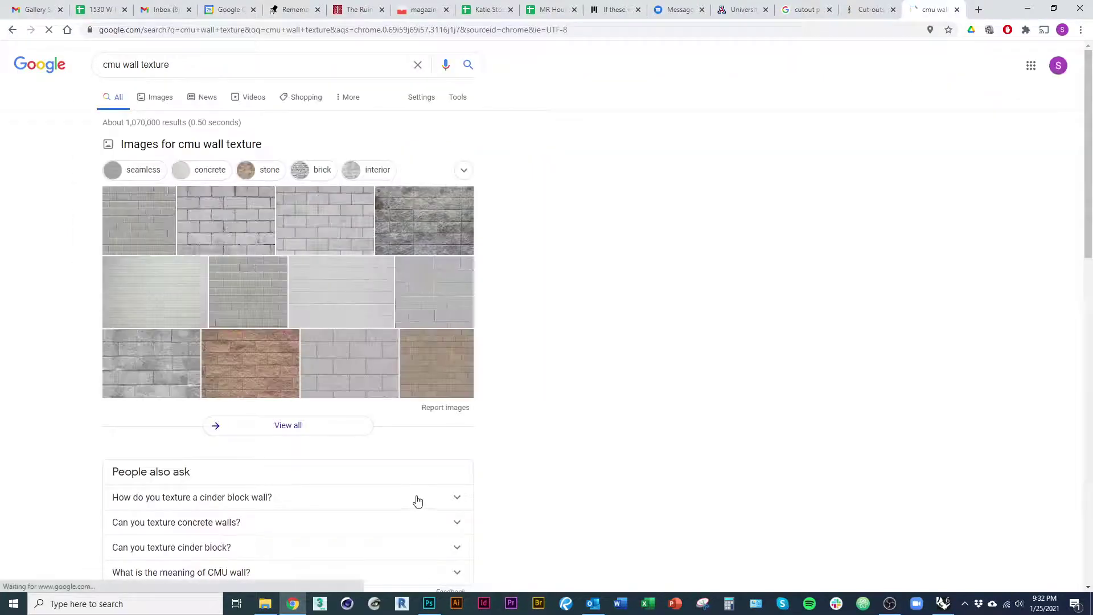
click(161, 101)
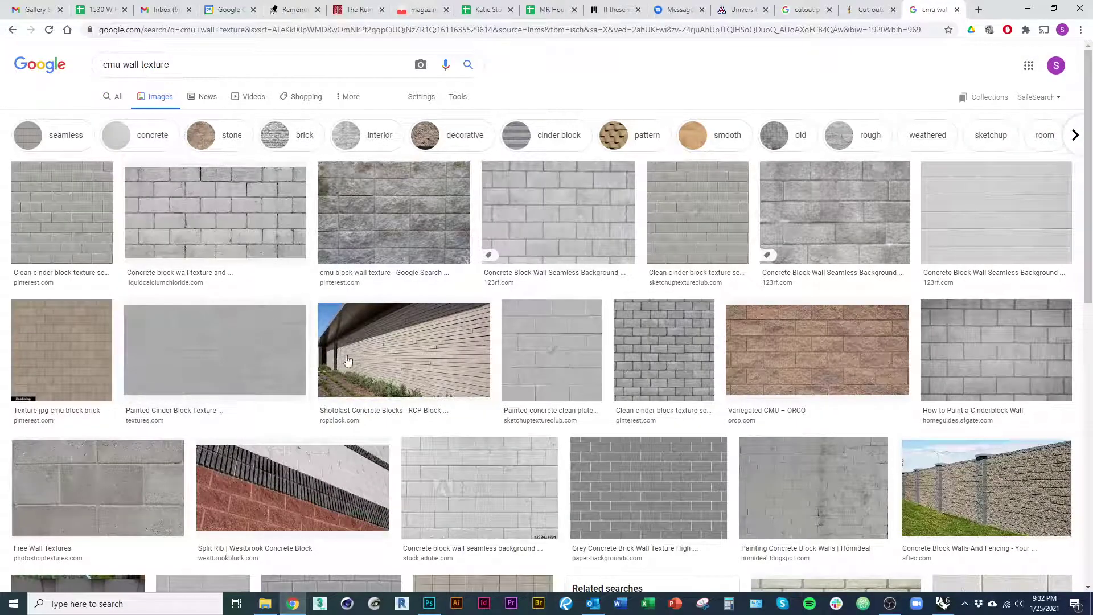
Browse the image results for a suitable CMU wall texture
scroll(113, 474, down, 7)
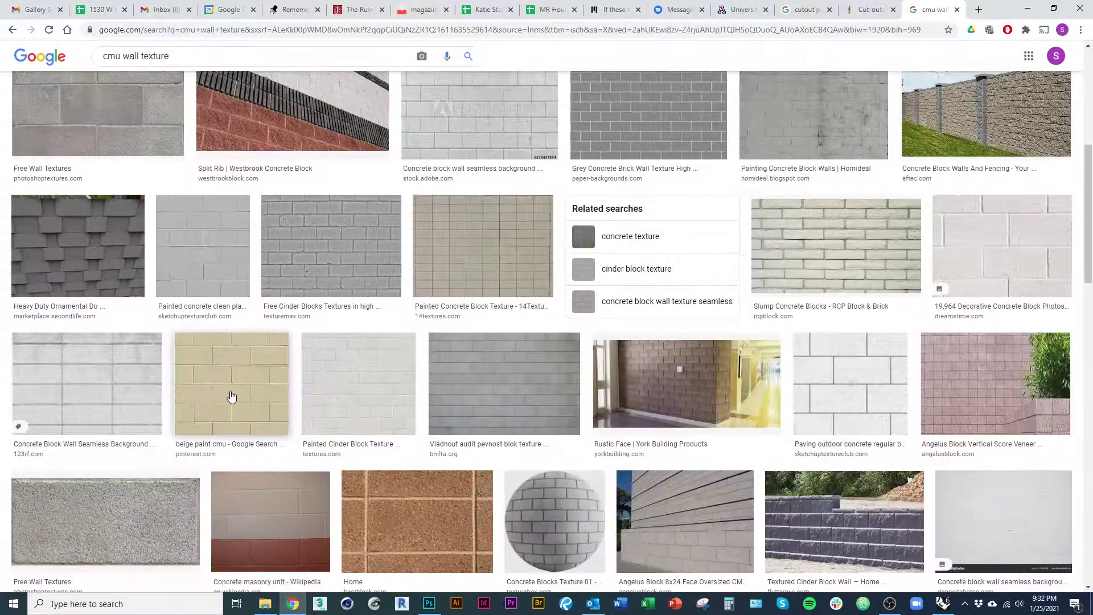
scroll(148, 402, down, 3)
scroll(148, 402, down, 8)
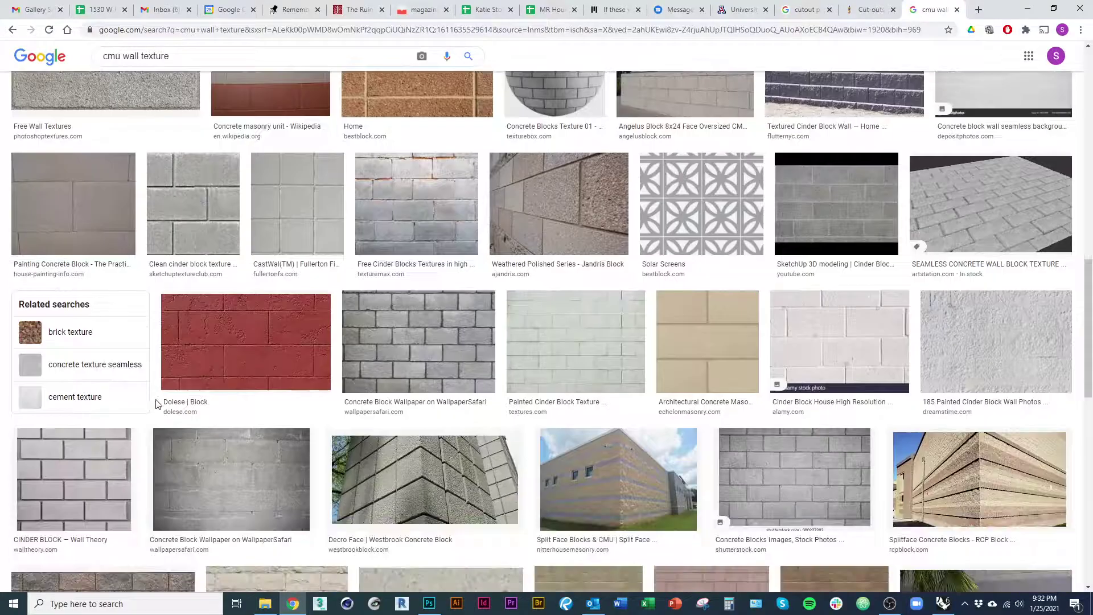
scroll(160, 406, down, 1)
scroll(295, 437, down, 3)
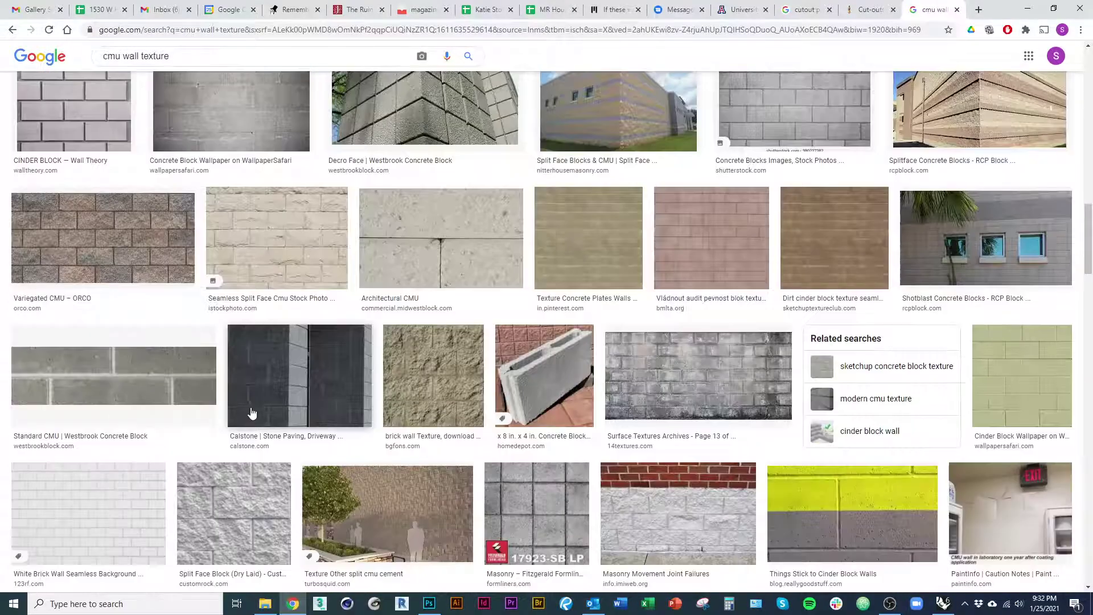
scroll(295, 437, down, 3)
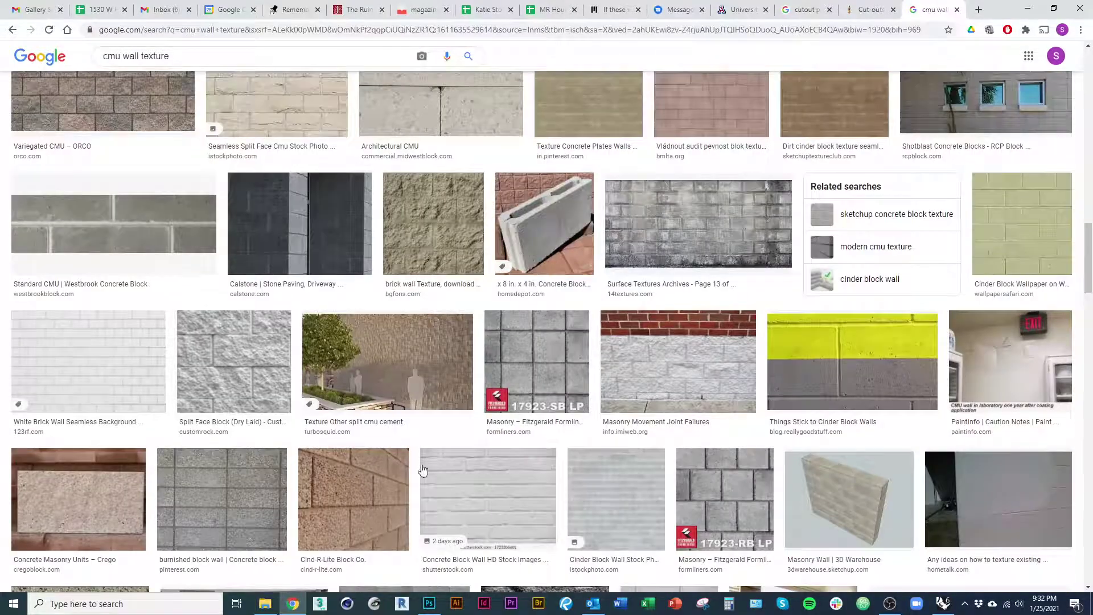
scroll(423, 475, down, 3)
scroll(423, 474, down, 8)
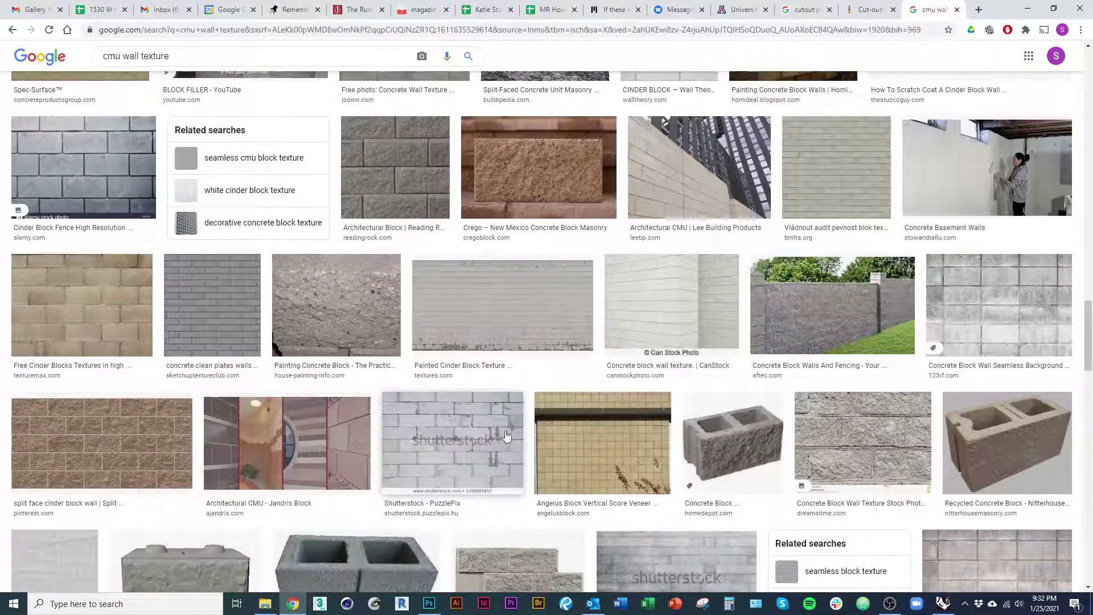
Preview the painted cinder block, white brick and split face cinder block textures, and look through the surrounding results
click(501, 311)
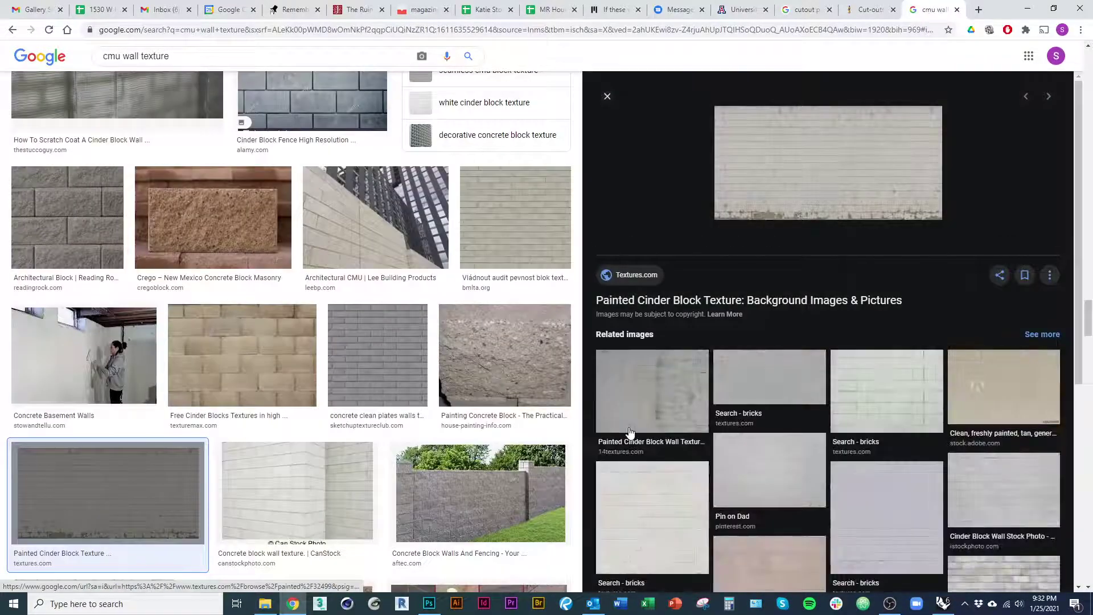
click(639, 483)
scroll(500, 456, down, 4)
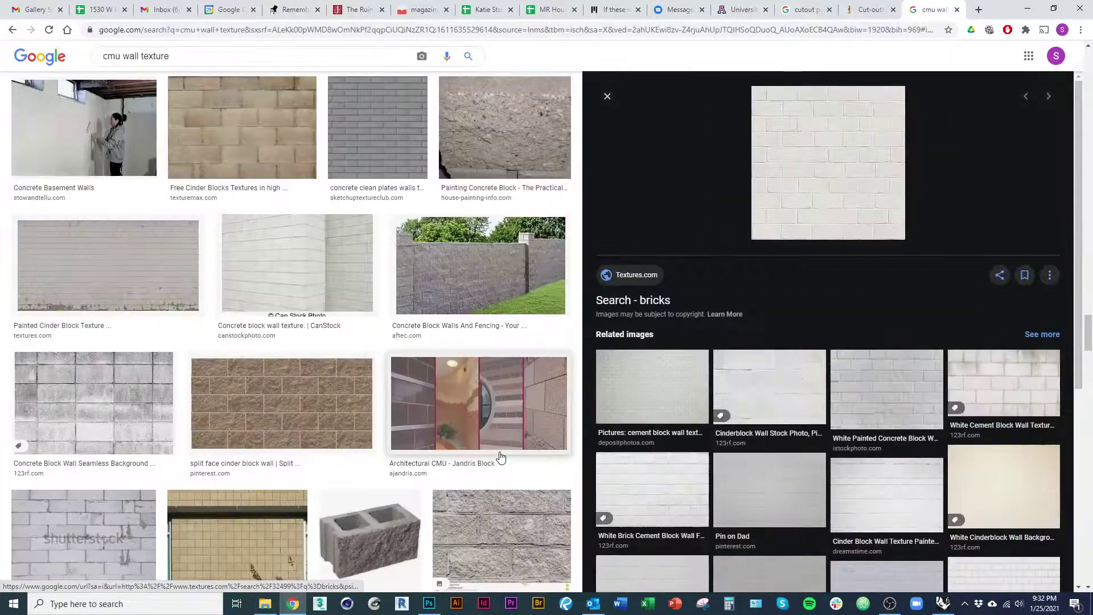
click(325, 410)
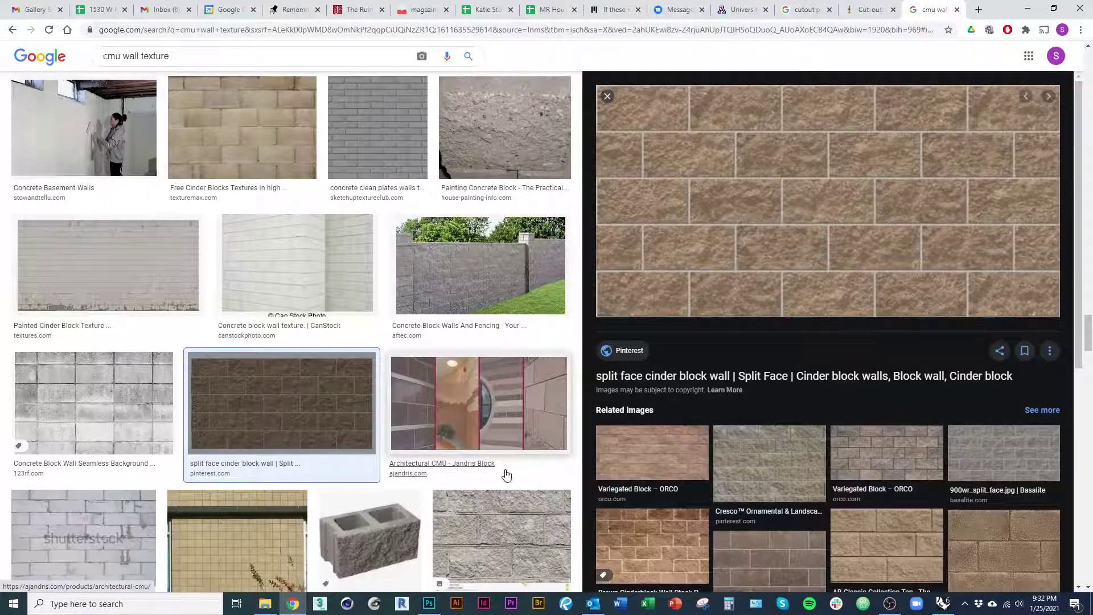
scroll(781, 500, down, 3)
scroll(825, 484, up, 3)
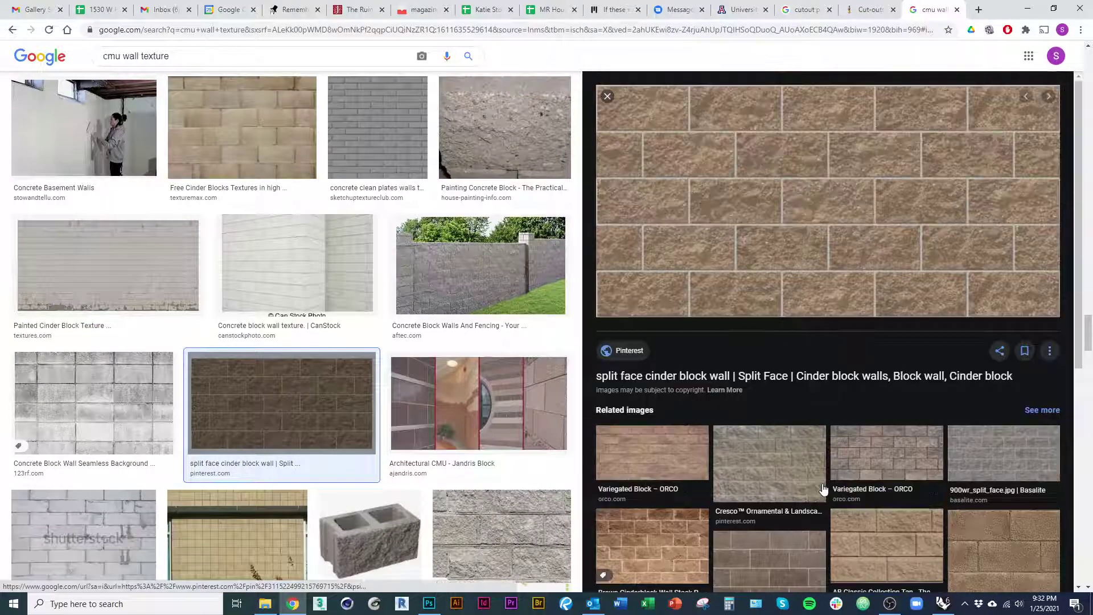
click(890, 603)
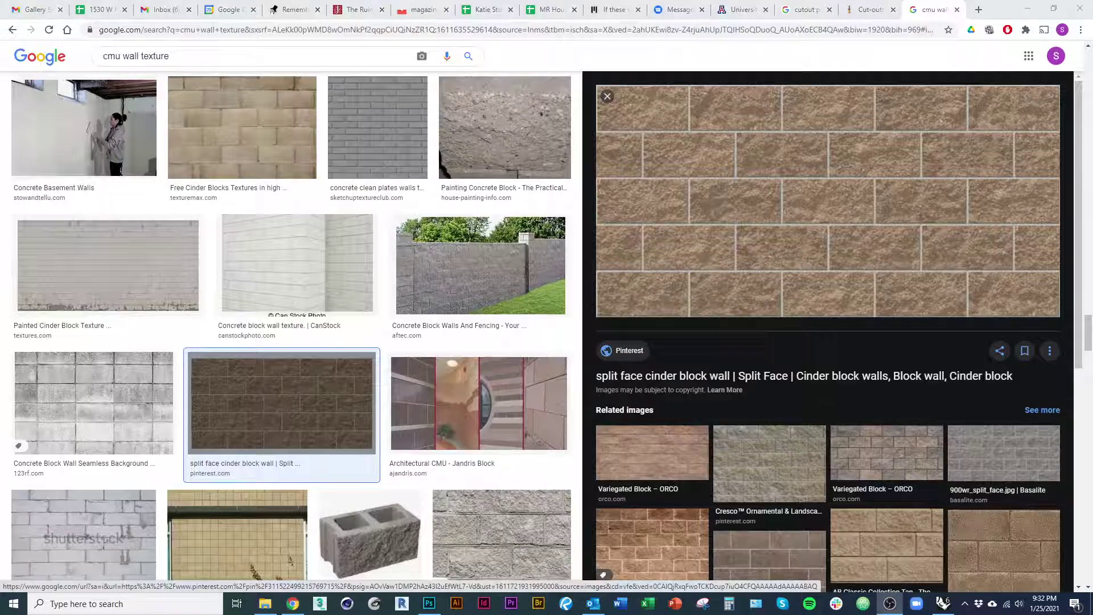
scroll(284, 319, down, 5)
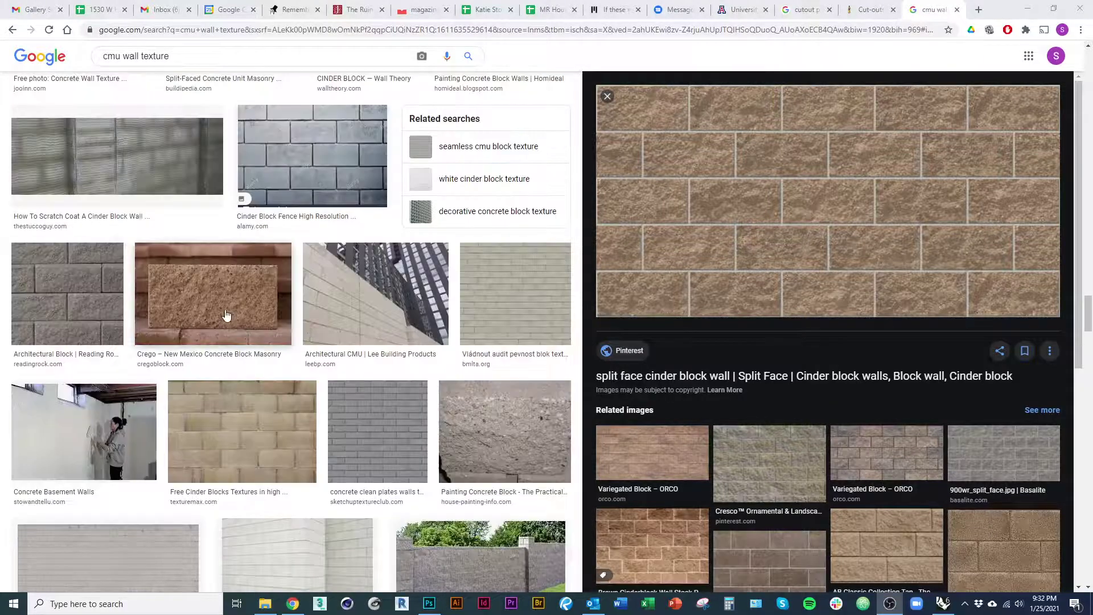
scroll(386, 281, down, 10)
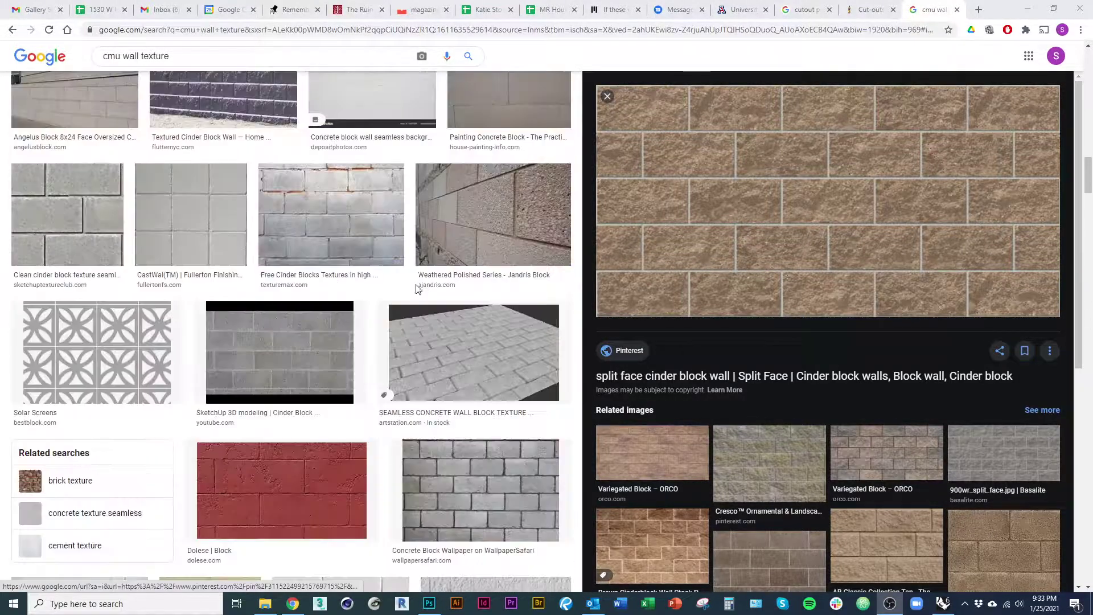
scroll(413, 307, up, 5)
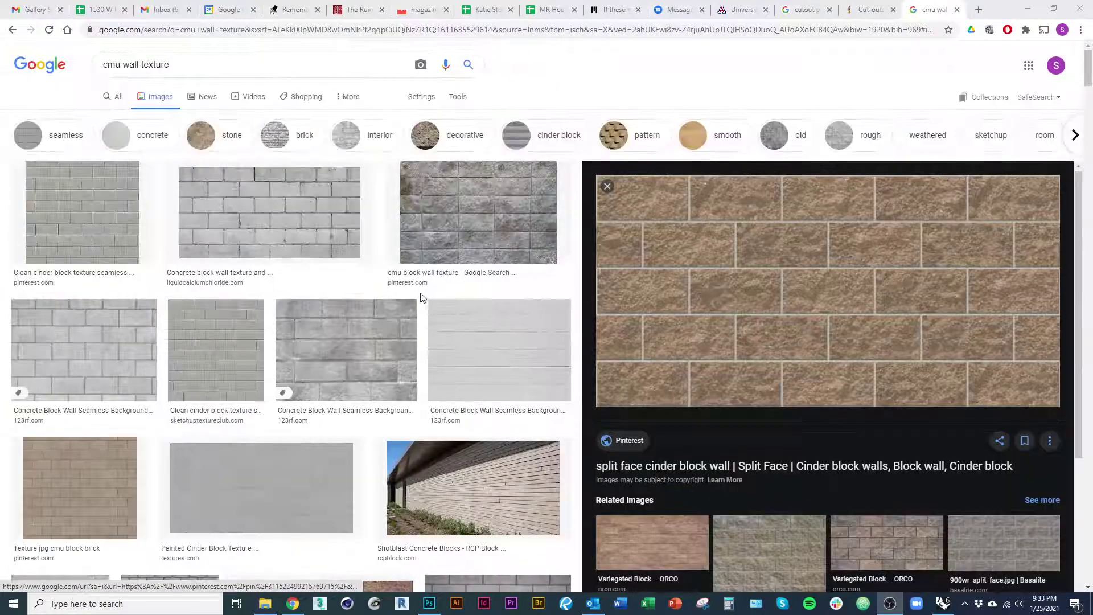
Limit the image results to large size and preview the split face cinder block and Brown Cinderblock Wall textures
click(456, 98)
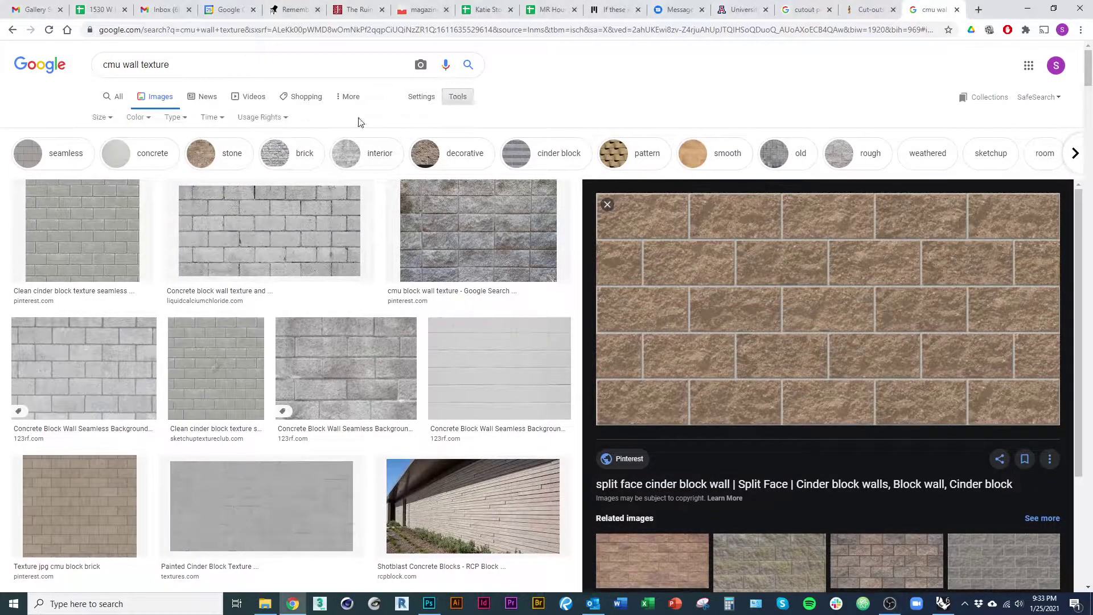
click(106, 118)
click(105, 155)
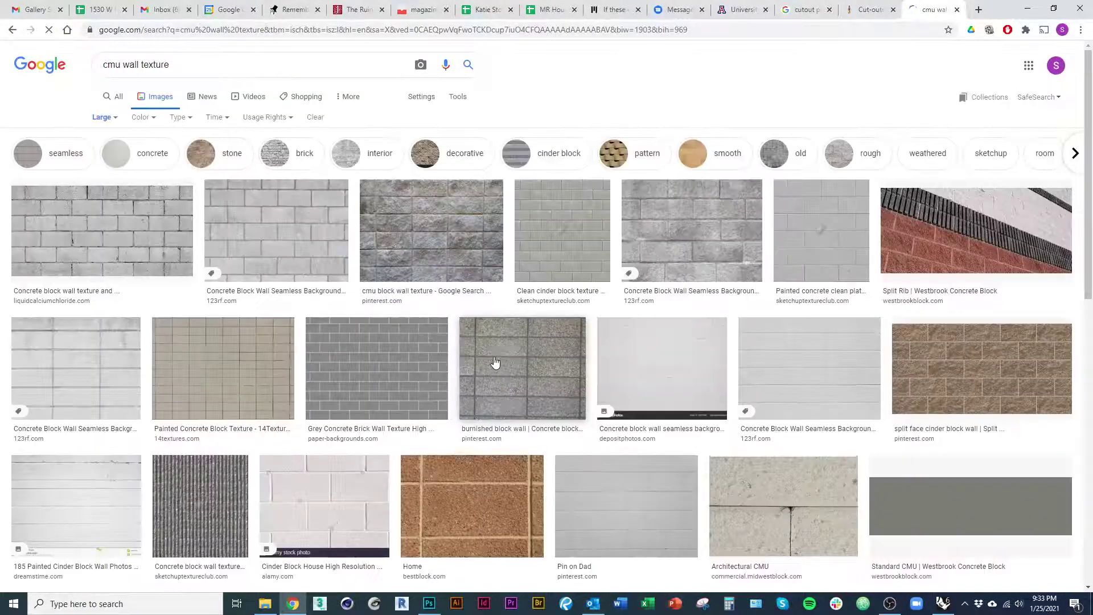
scroll(501, 347, down, 1)
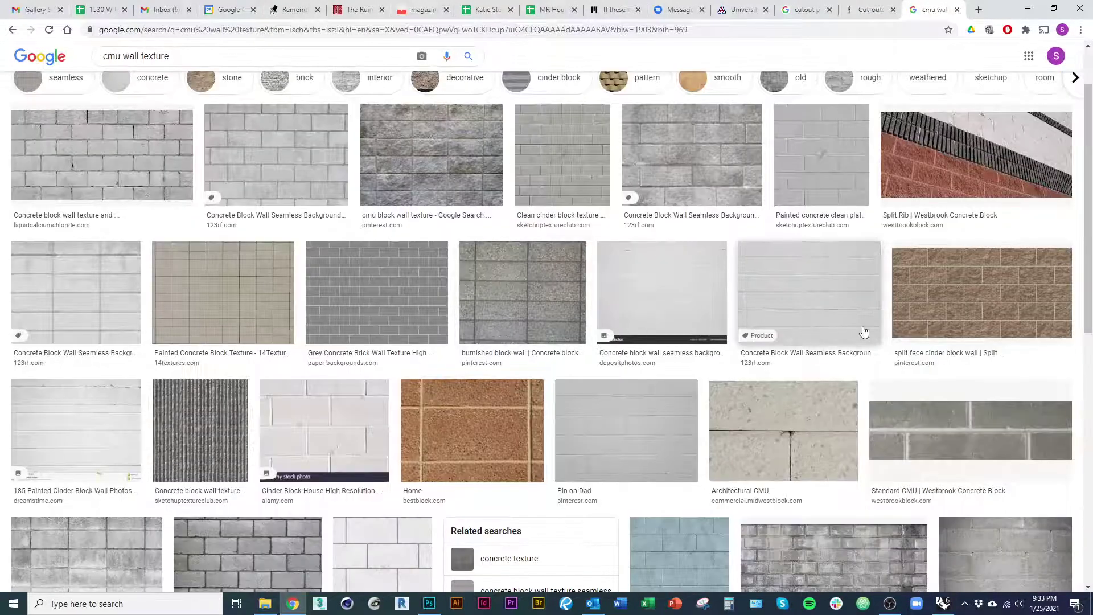
click(940, 328)
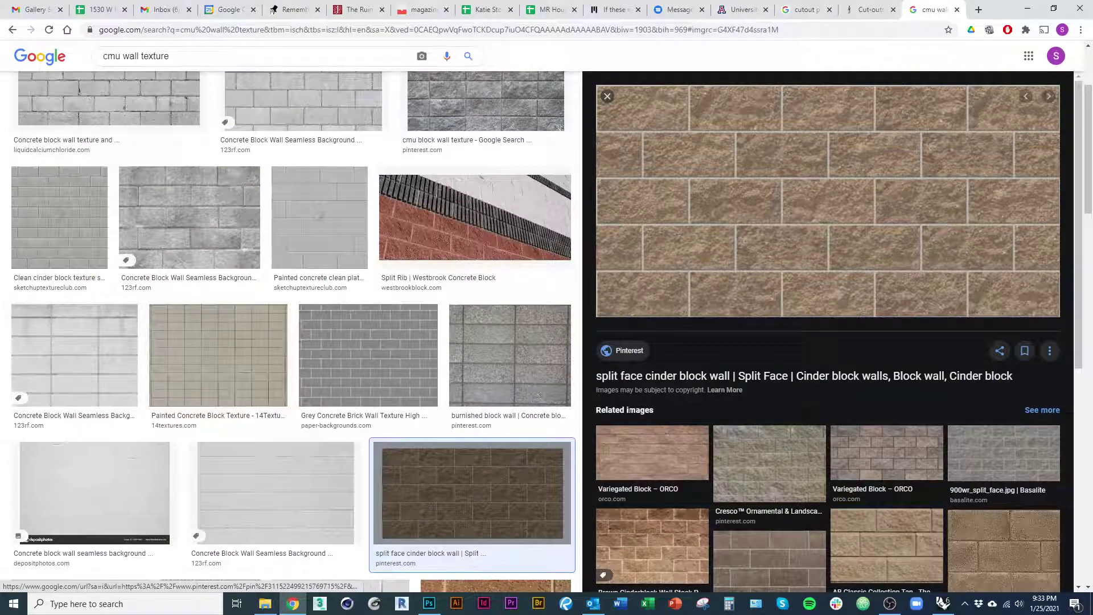
scroll(641, 410, down, 3)
click(641, 411)
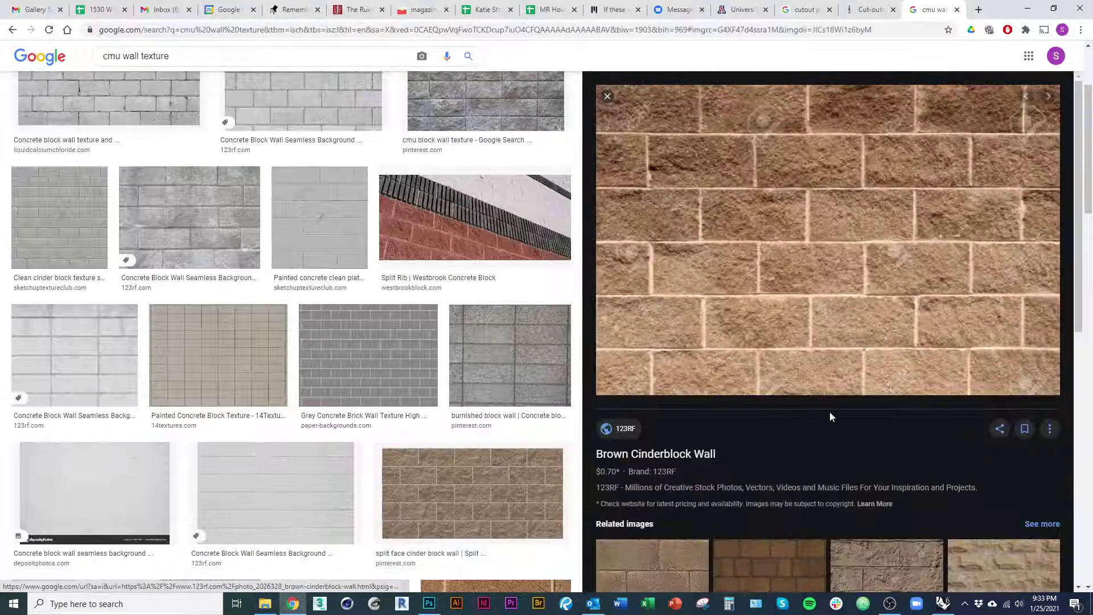
Examine the related images of the Brown Cinderblock Wall and of the Brown Stucco Cinder Block Wall for a usable texture
scroll(775, 449, down, 5)
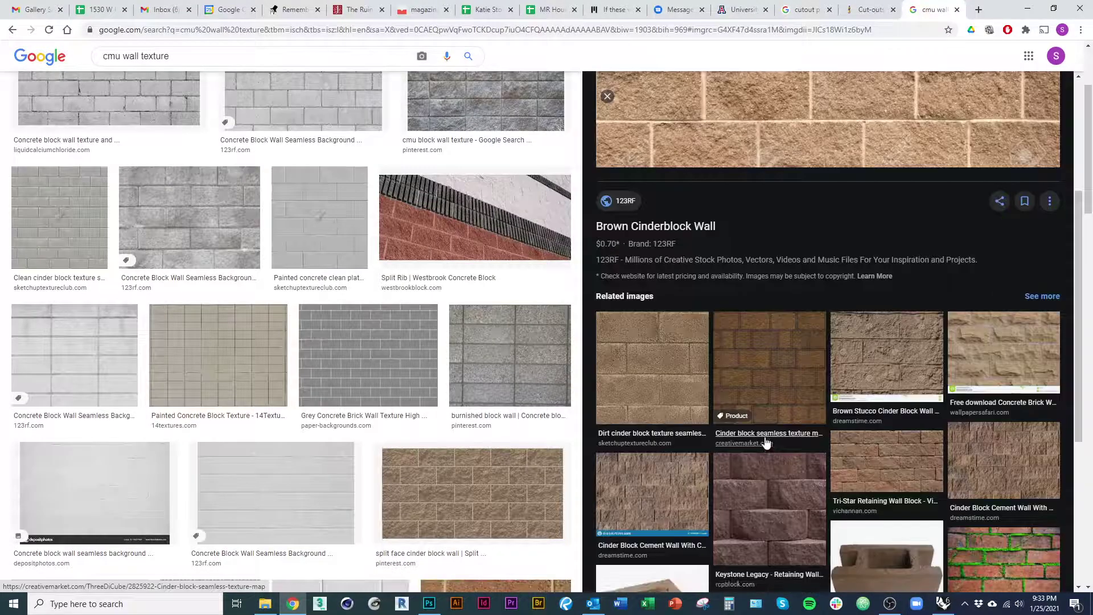
scroll(766, 444, down, 1)
scroll(835, 369, up, 5)
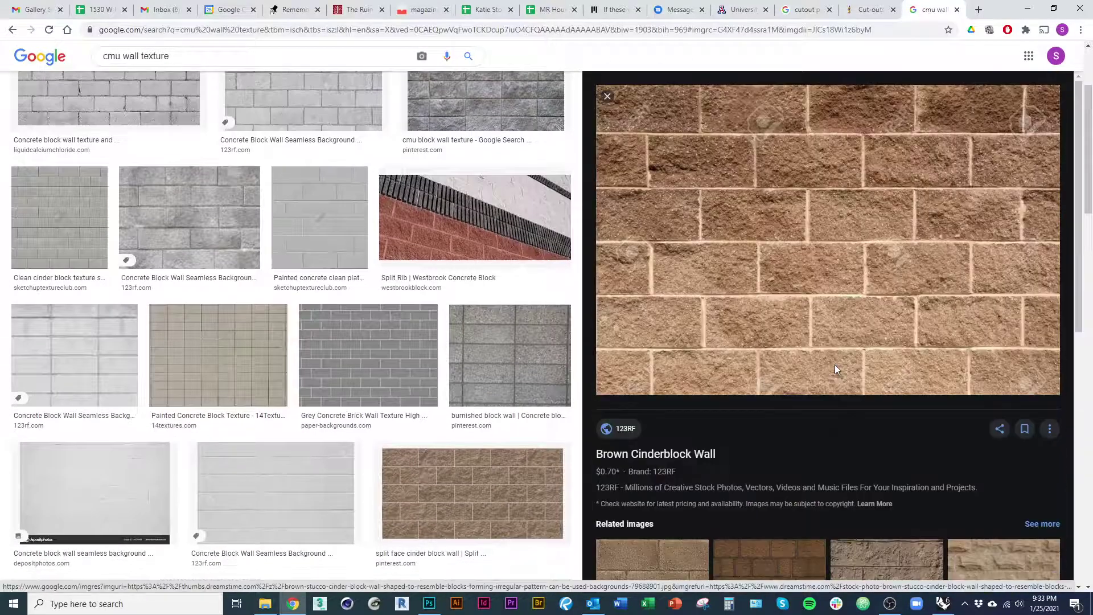
scroll(834, 369, down, 5)
click(882, 307)
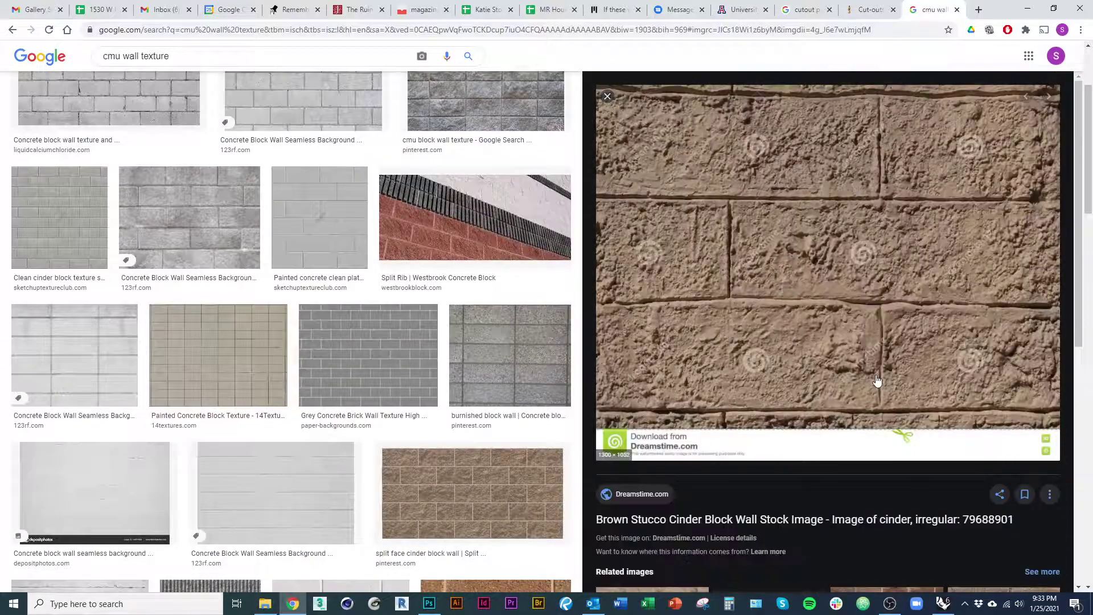
scroll(795, 434, down, 5)
scroll(795, 435, down, 1)
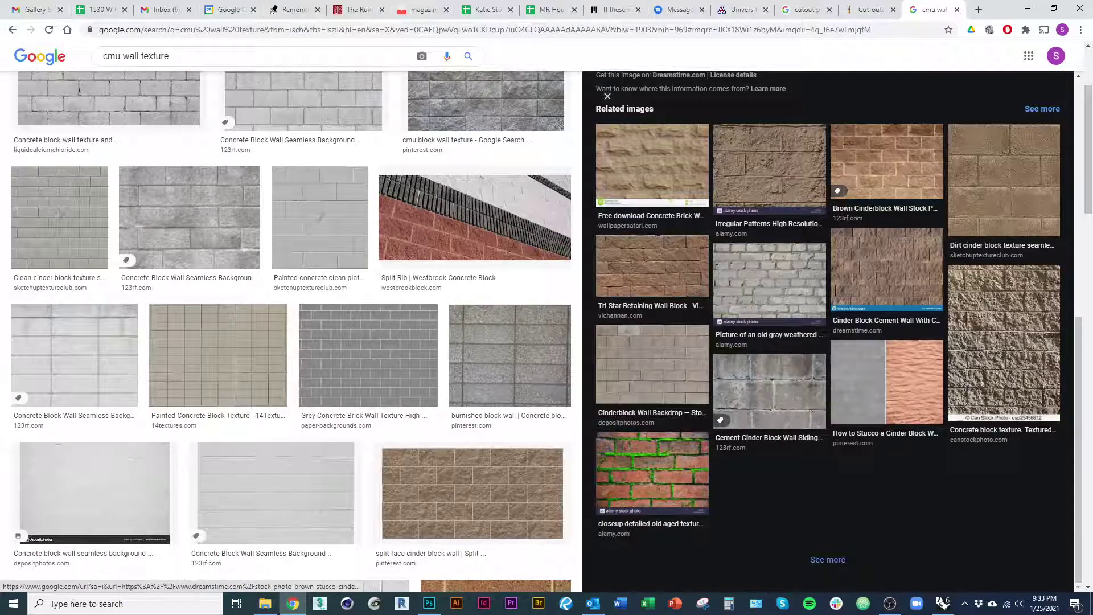
Return to the Variegated CMU – ORCO preview and save its image as Variegated-CMU-Splitface-Tuscany-Front-08.jpg in the Vray Render folder of Workshop 1 Tutorials
key(alt+Left)
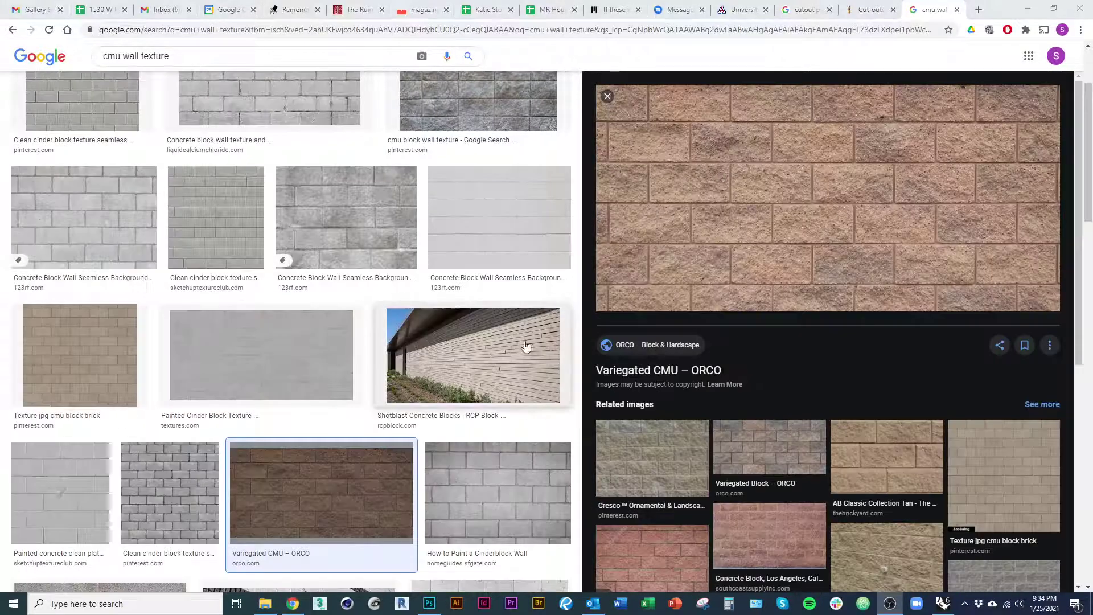
right_click(712, 236)
click(756, 355)
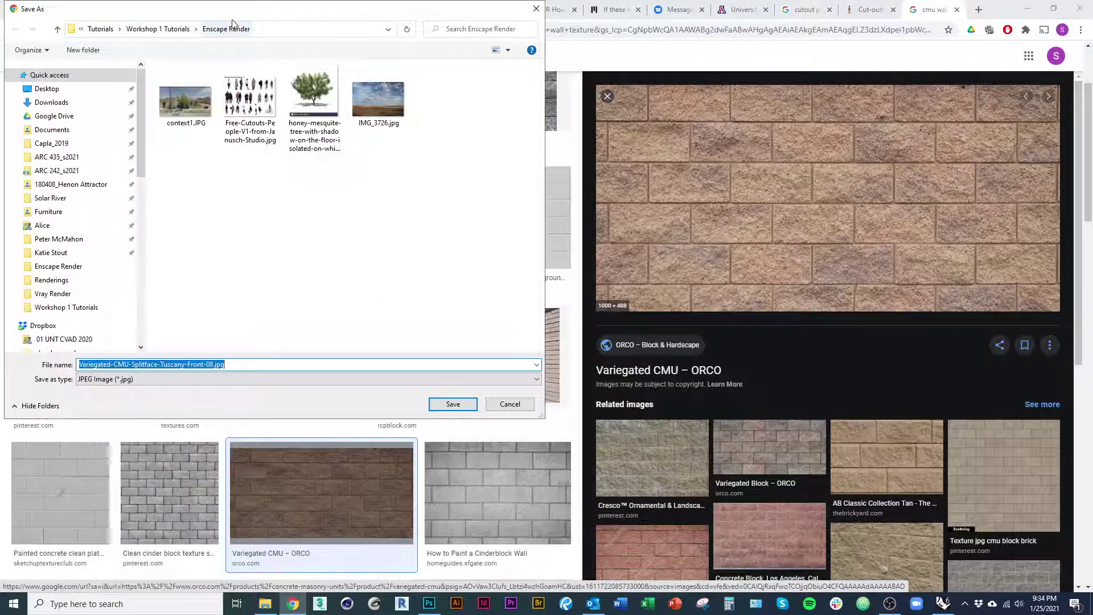
click(158, 29)
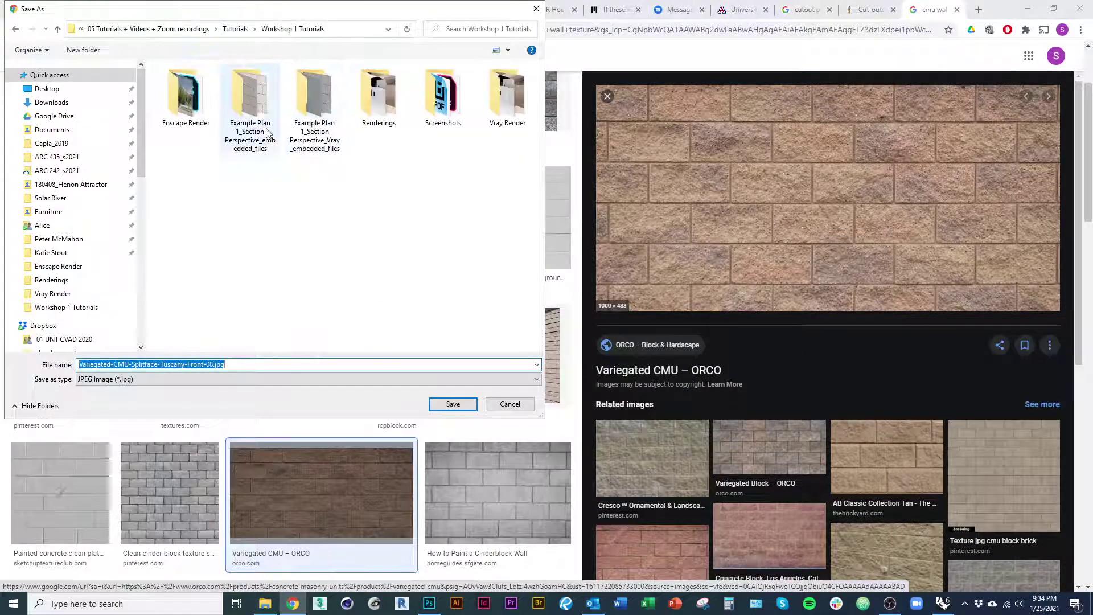
double_click(507, 108)
click(475, 404)
Switch to Photoshop and place the saved Variegated-CMU-Splitface texture into the render document as its own layer
key(alt+Tab)
key(alt+Tab)
key(alt+Tab)
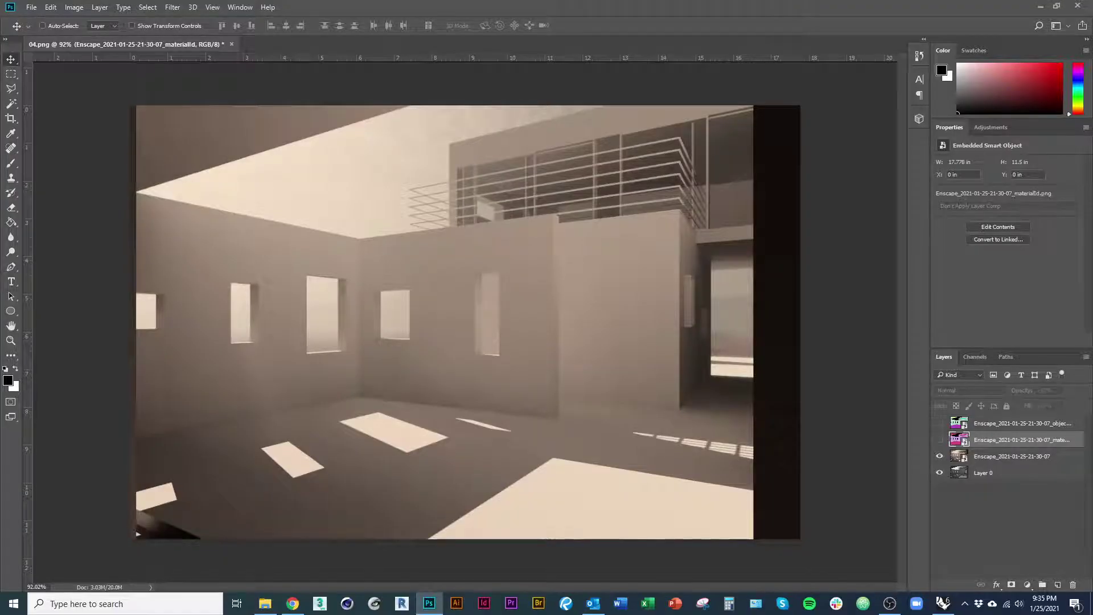
key(alt+Tab)
drag(385, 401, 608, 361)
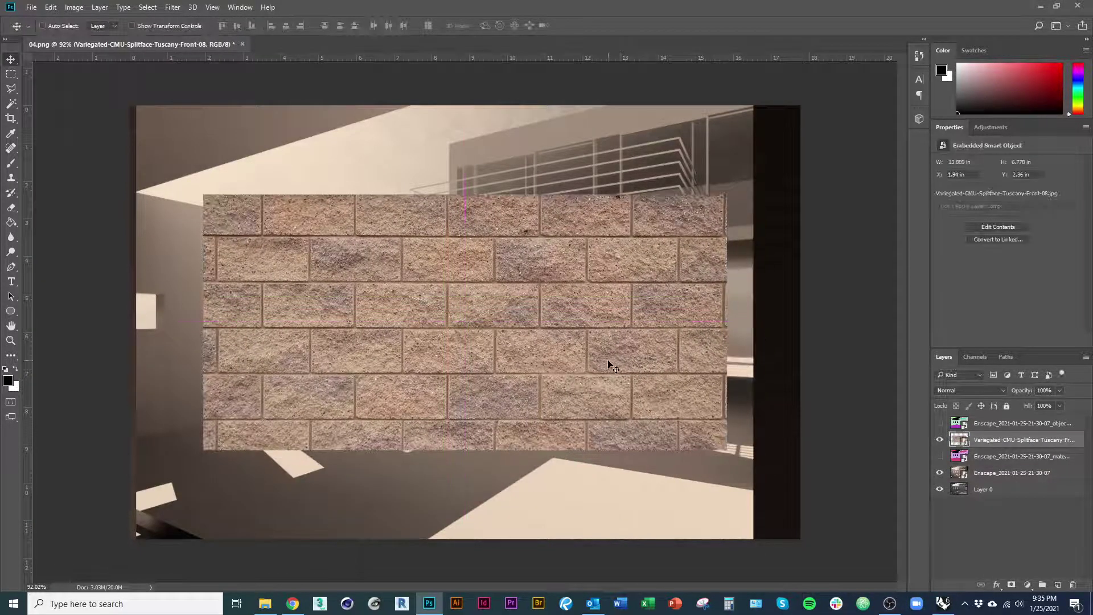
Scale the block texture to about 54% and position it over the lower part of the back wall
key(ctrl+t)
drag(726, 195, 600, 256)
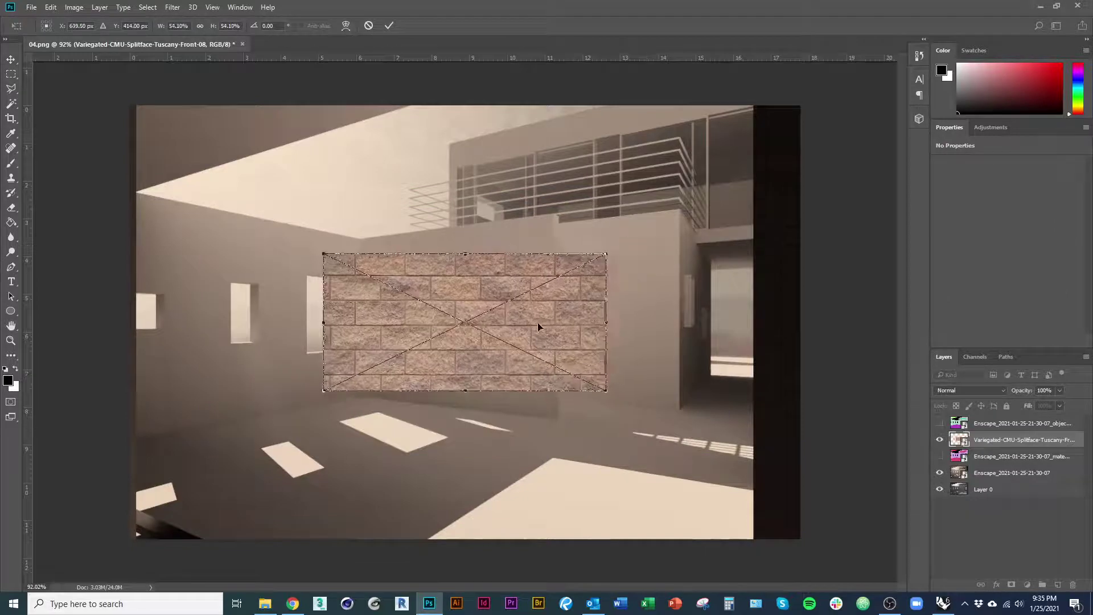
drag(537, 322, 517, 475)
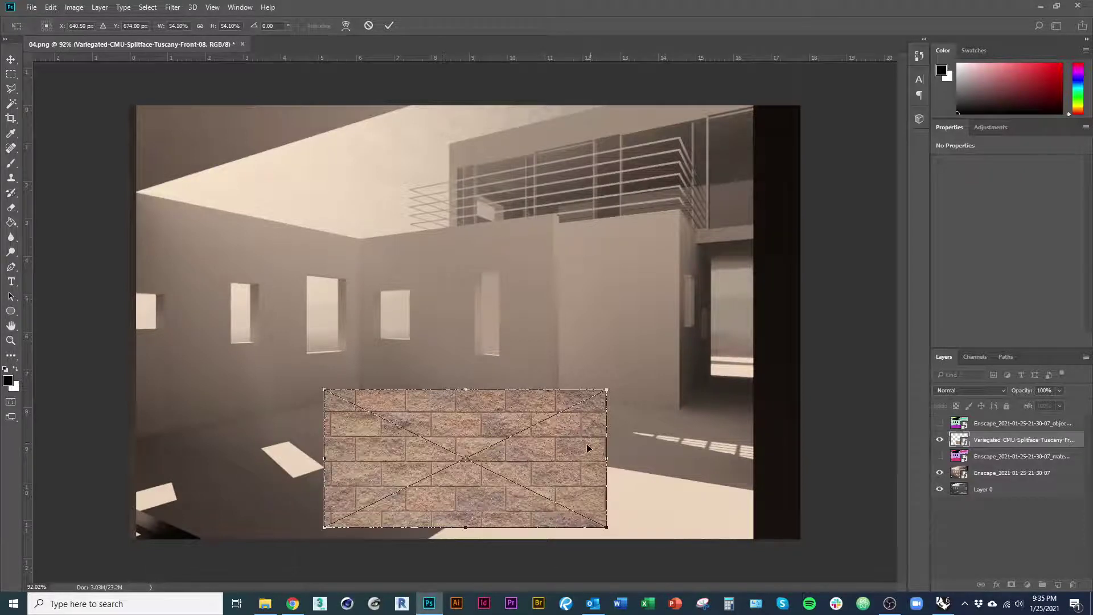
drag(589, 448, 569, 410)
key(Return)
drag(476, 447, 512, 355)
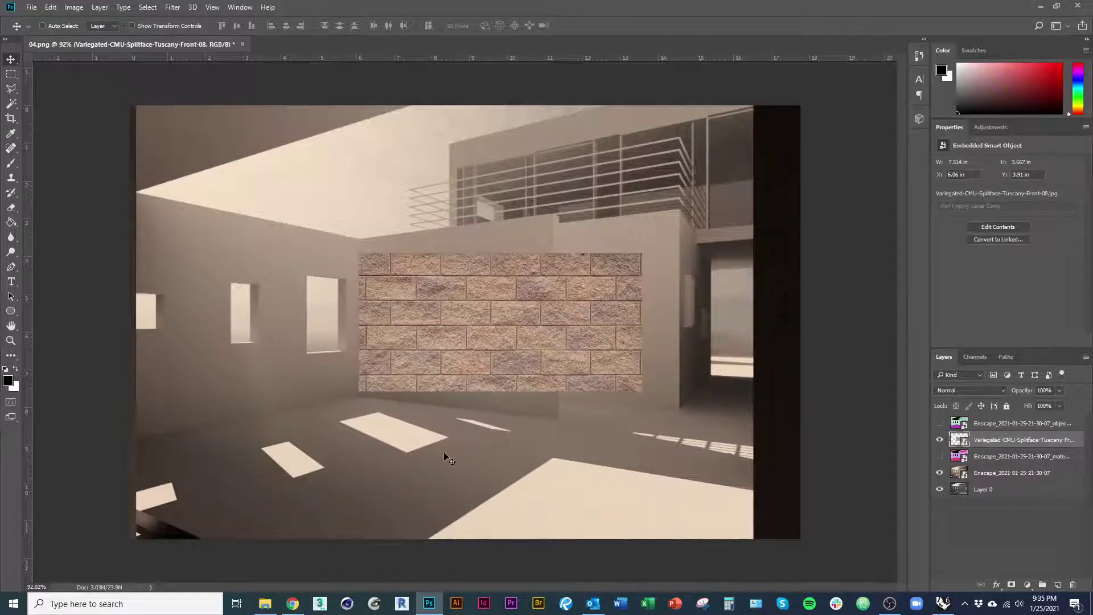
drag(544, 381, 454, 418)
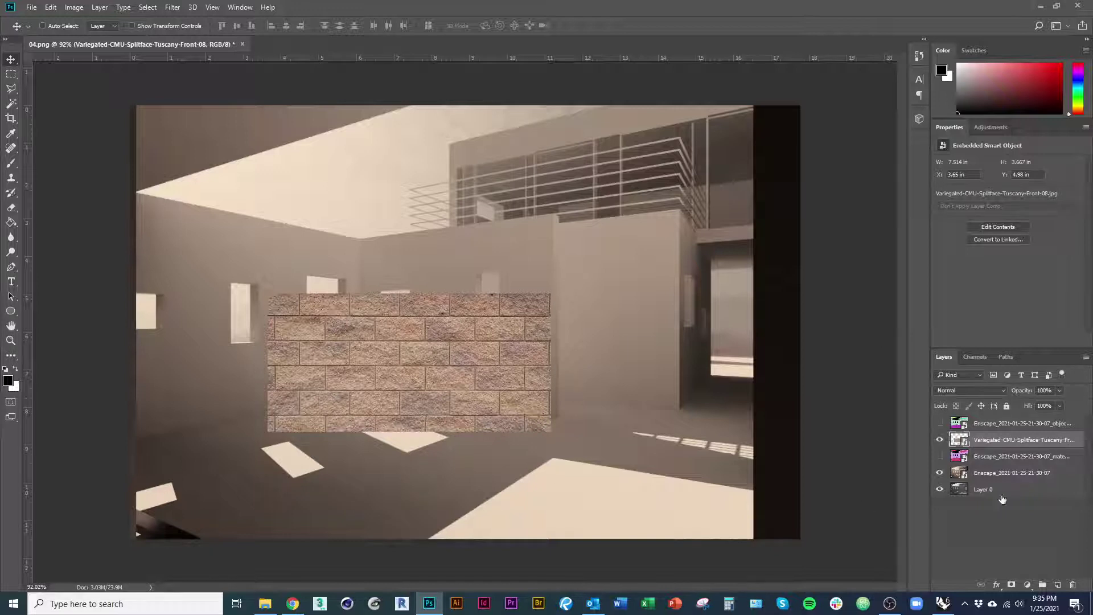
Bring the block texture layer to the top of the layer stack, rasterize it and shift the texture slightly left
drag(1020, 443, 1025, 417)
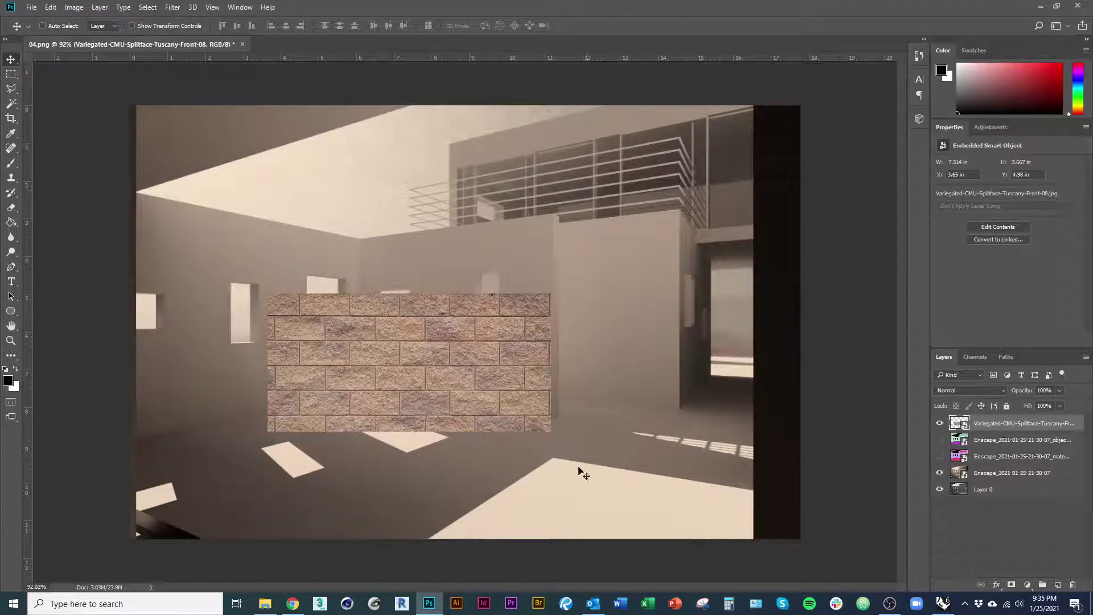
right_click(999, 427)
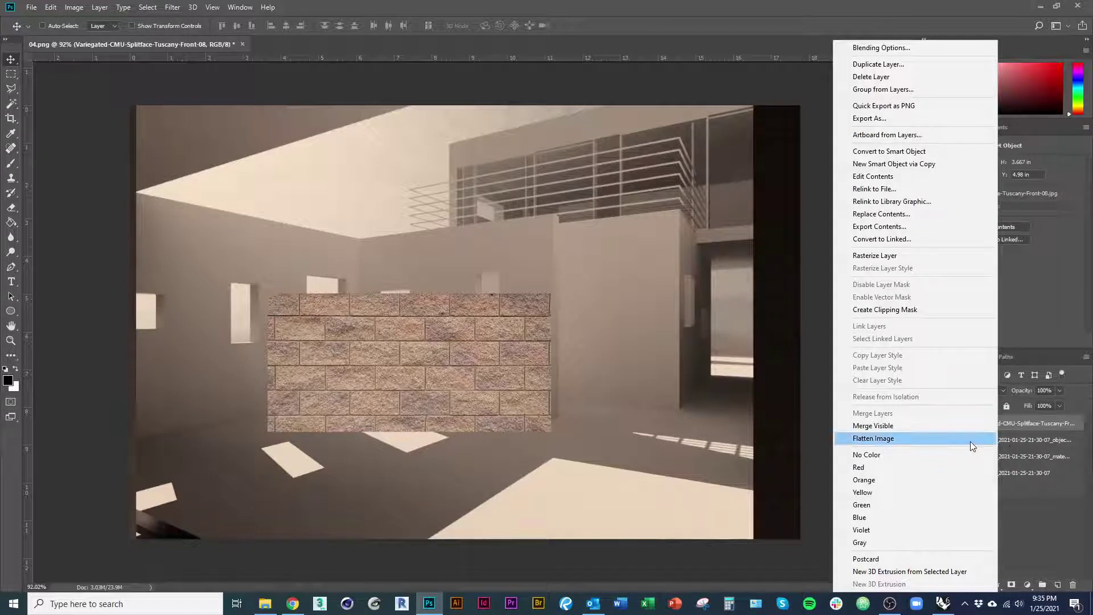
click(895, 261)
drag(481, 415, 447, 414)
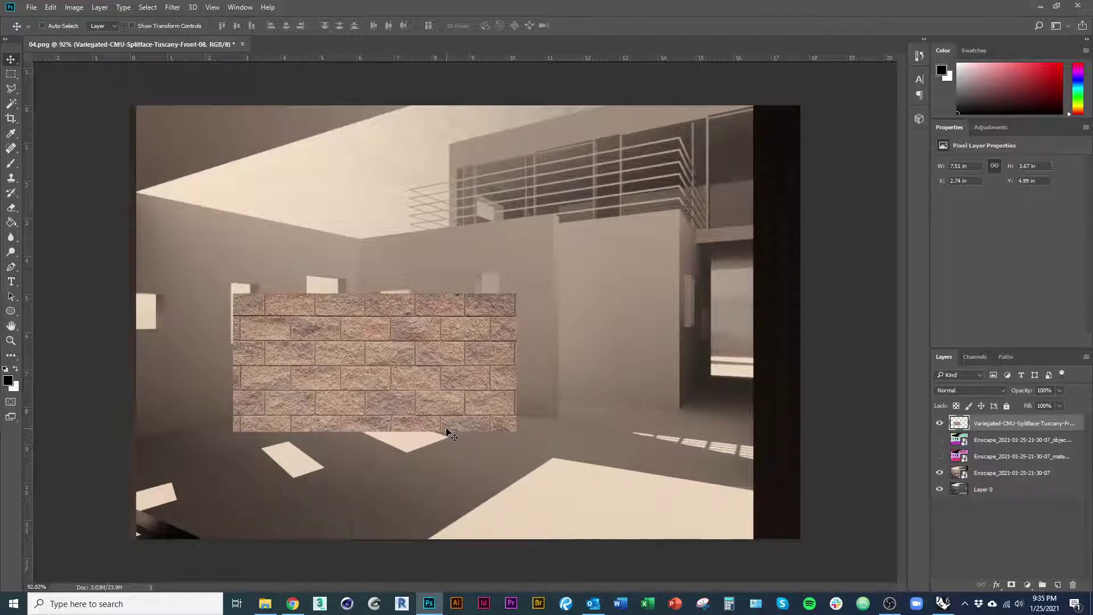
Duplicate the block texture layer twice
key(ctrl+j)
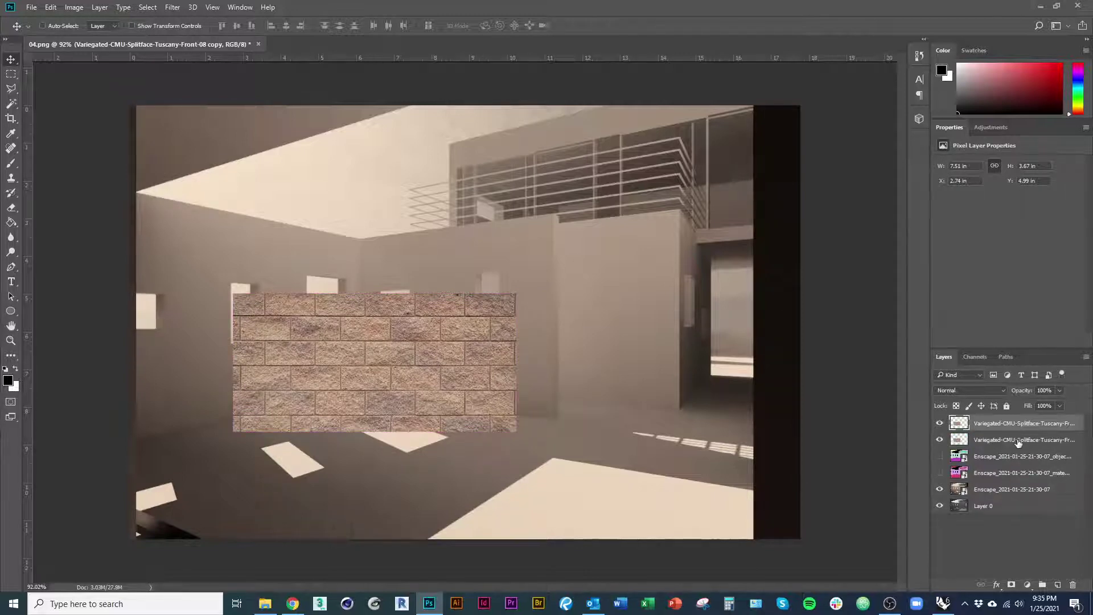
right_click(1018, 444)
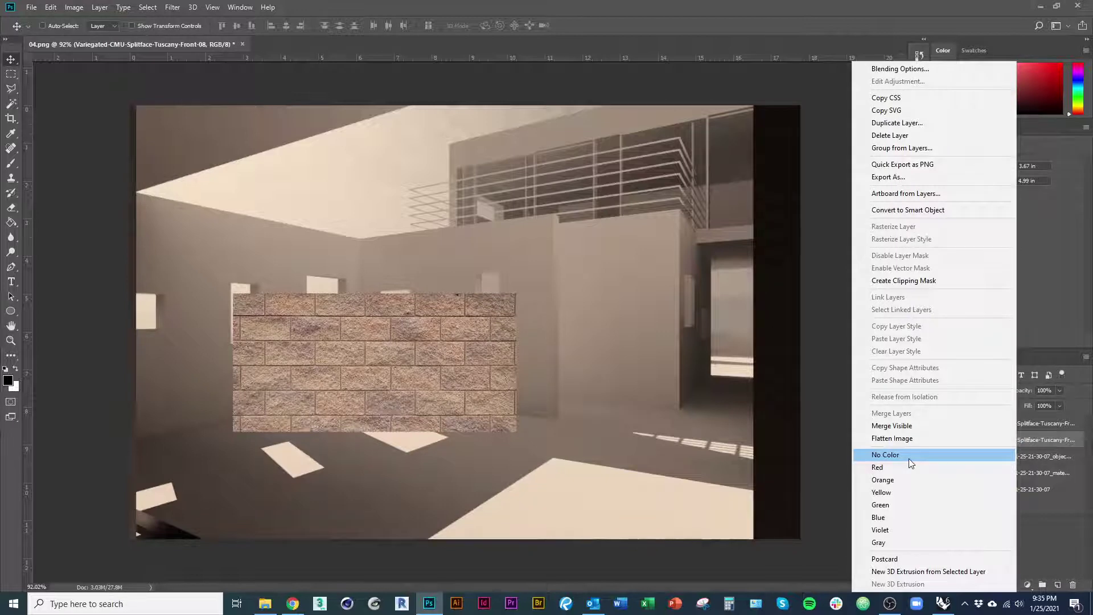
click(907, 122)
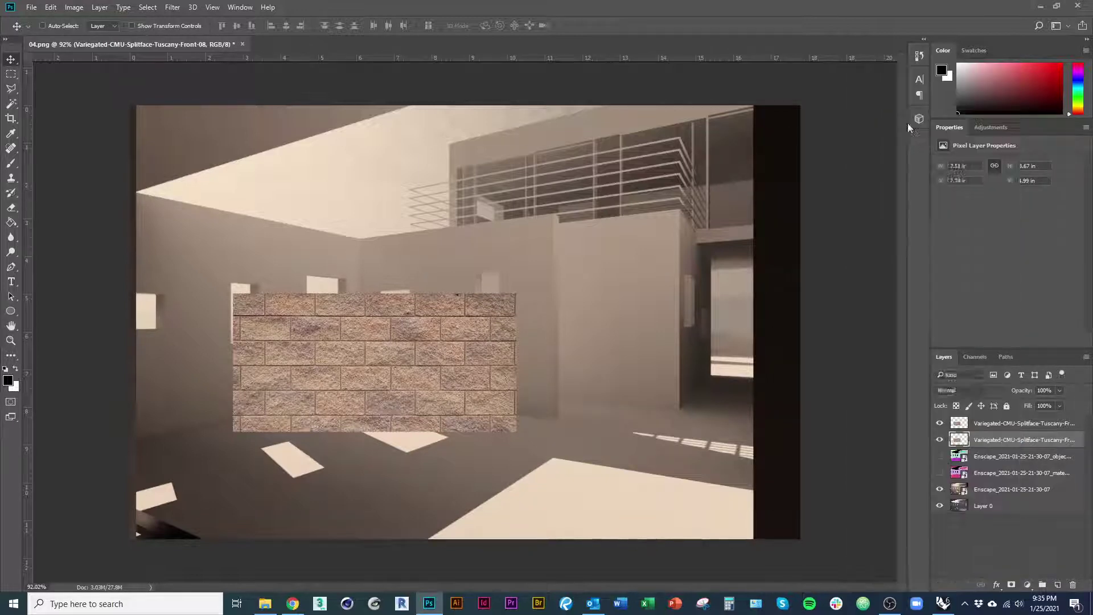
click(646, 184)
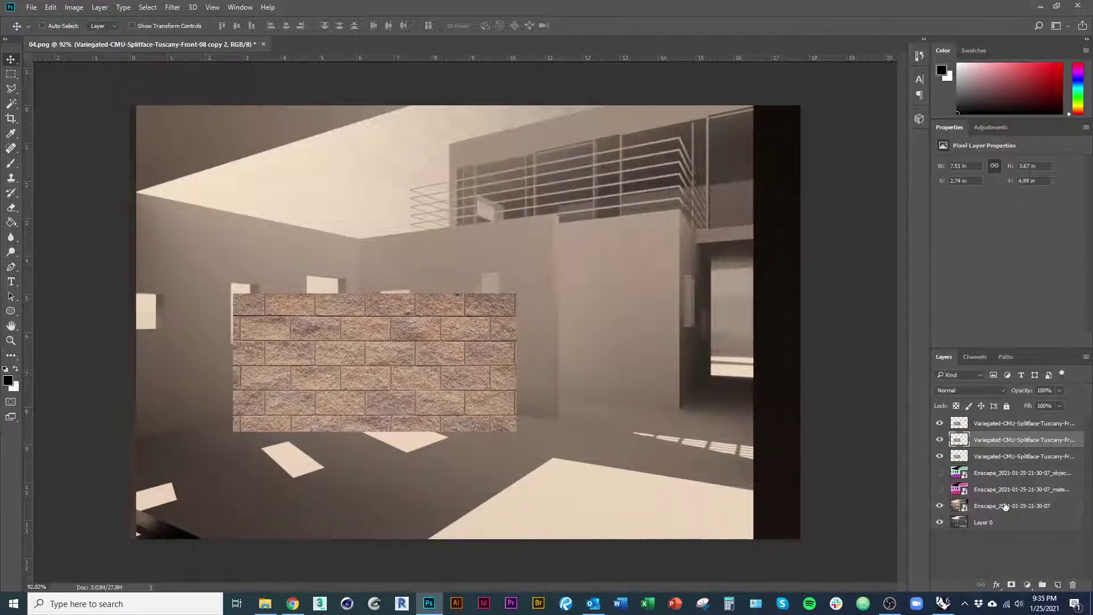
Move the topmost texture copy up and right of the original and nudge it until its mortar joints line up
click(1008, 424)
drag(470, 391, 644, 266)
scroll(644, 265, up, 5)
drag(588, 295, 529, 385)
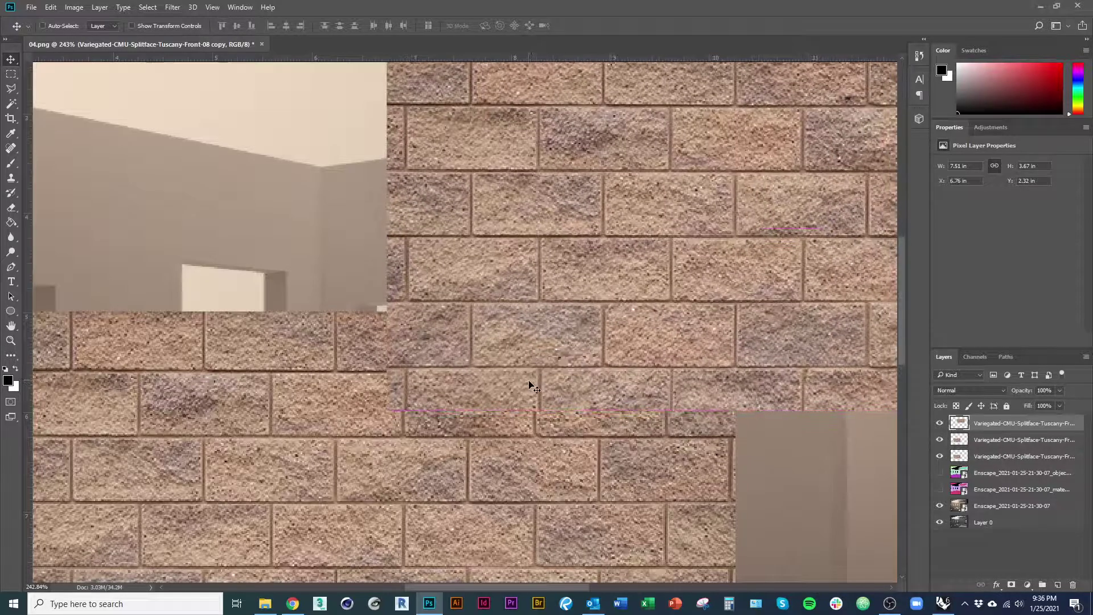
key(Left)
key(Left)
key(Left)
key(Down)
key(Down)
key(Down)
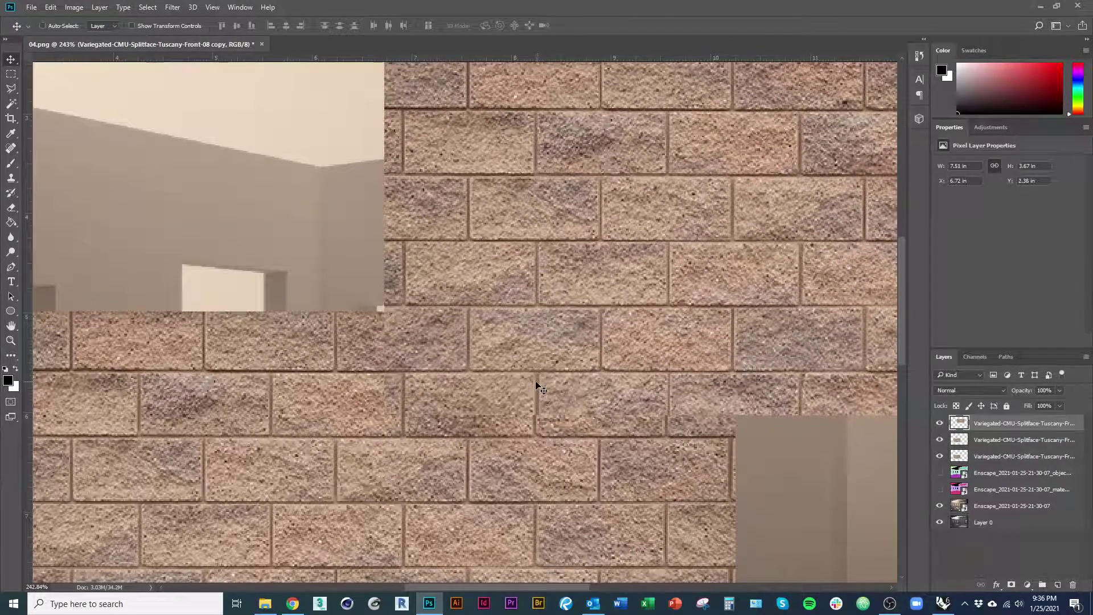
key(Left)
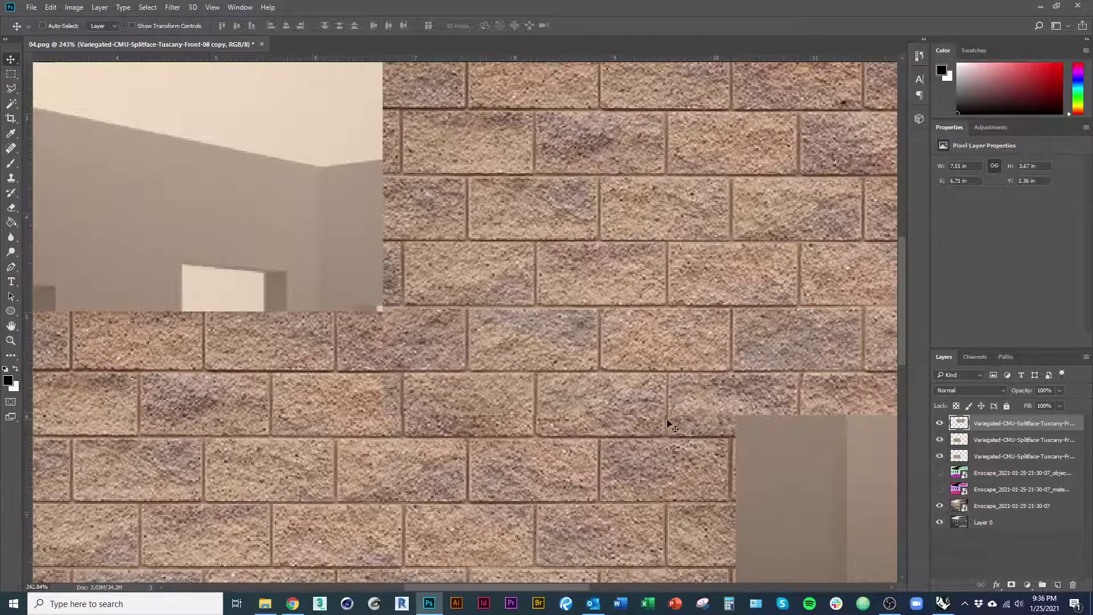
key(Left)
key(Left)
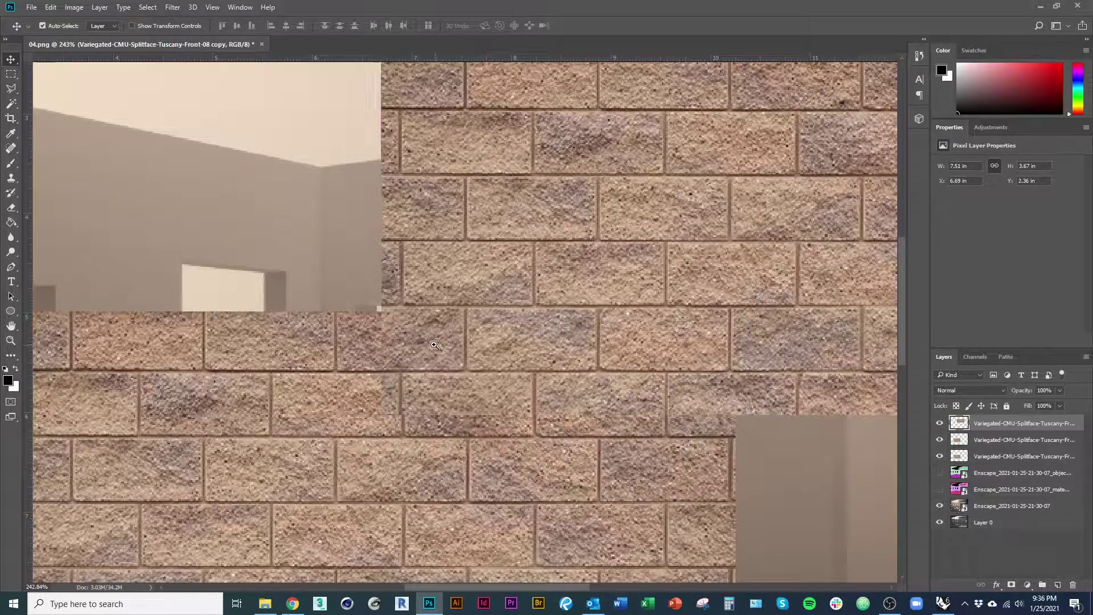
scroll(455, 335, down, 3)
scroll(736, 447, up, 2)
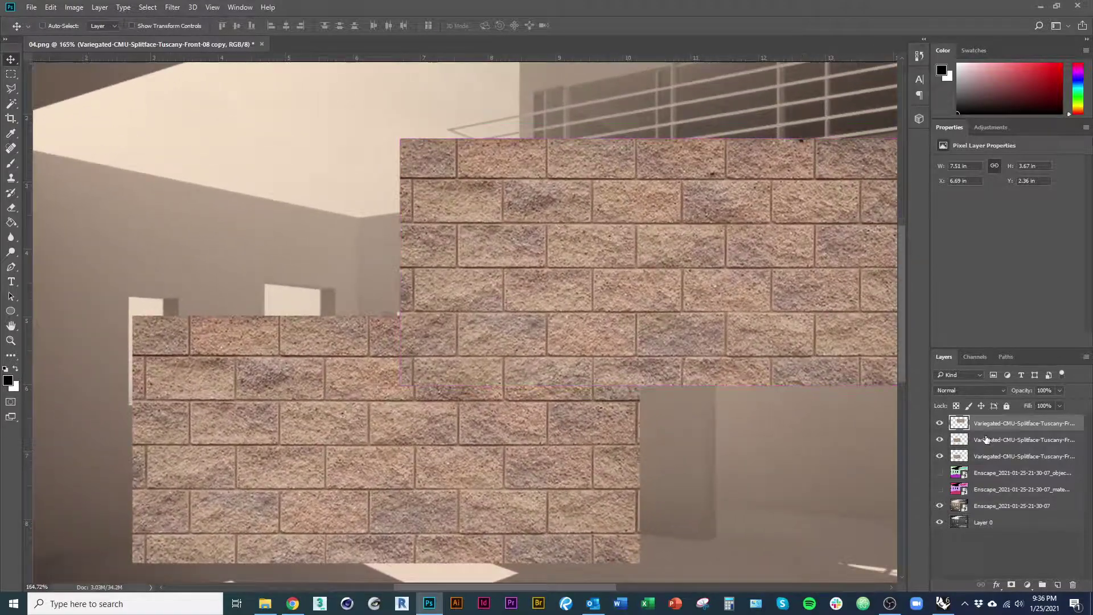
Move the second texture copy to the upper left of the original and align its block courses with the other two pieces
click(984, 440)
scroll(500, 438, down, 3)
drag(499, 436, 366, 303)
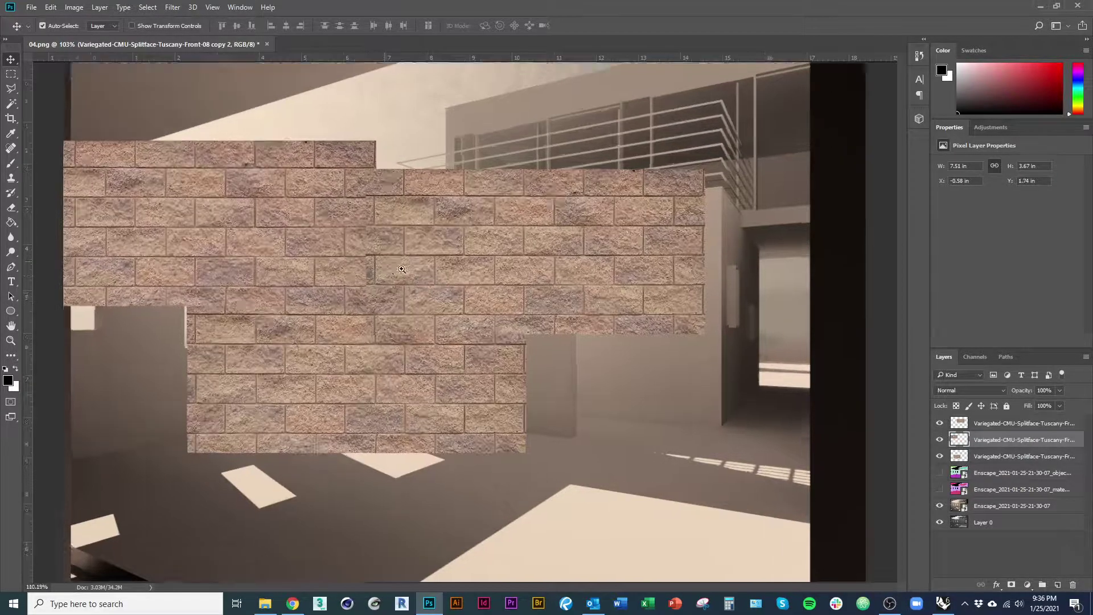
scroll(433, 308, up, 5)
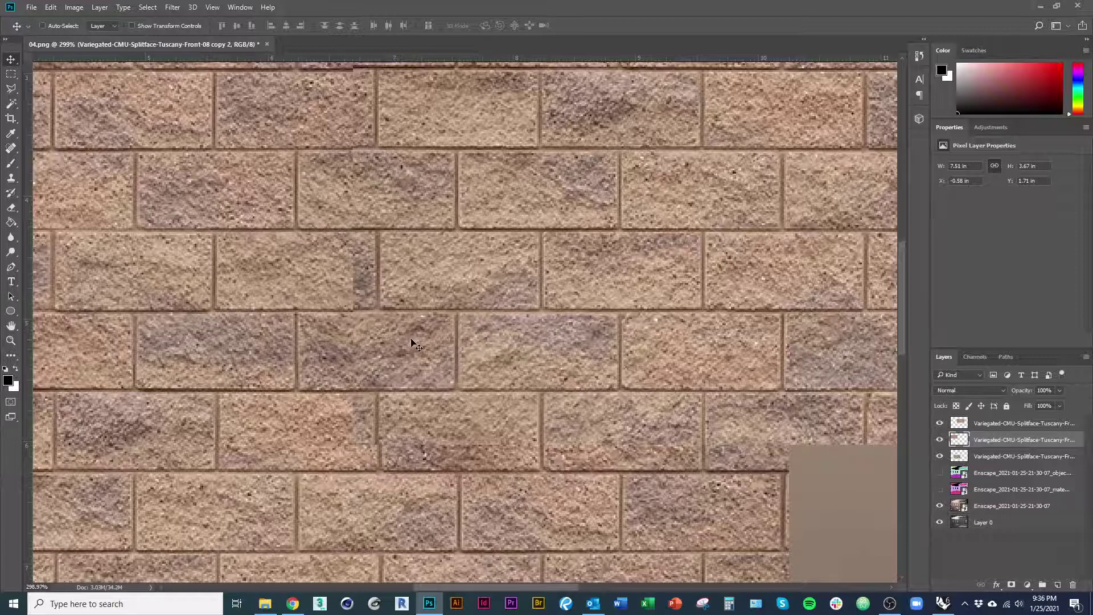
key(Up)
scroll(443, 443, down, 3)
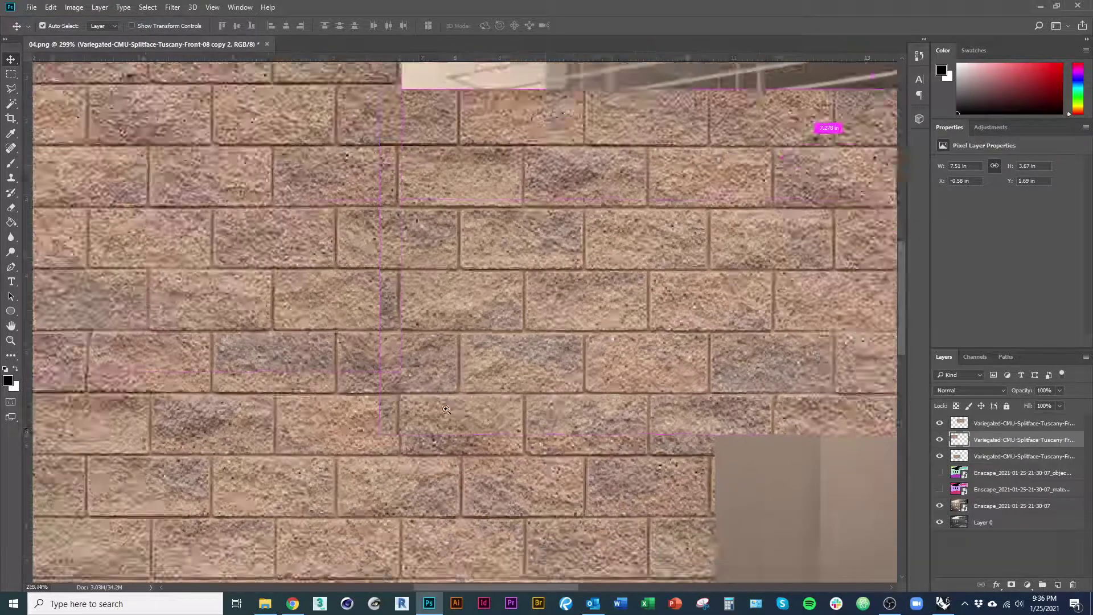
scroll(442, 424, up, 1)
scroll(524, 349, down, 1)
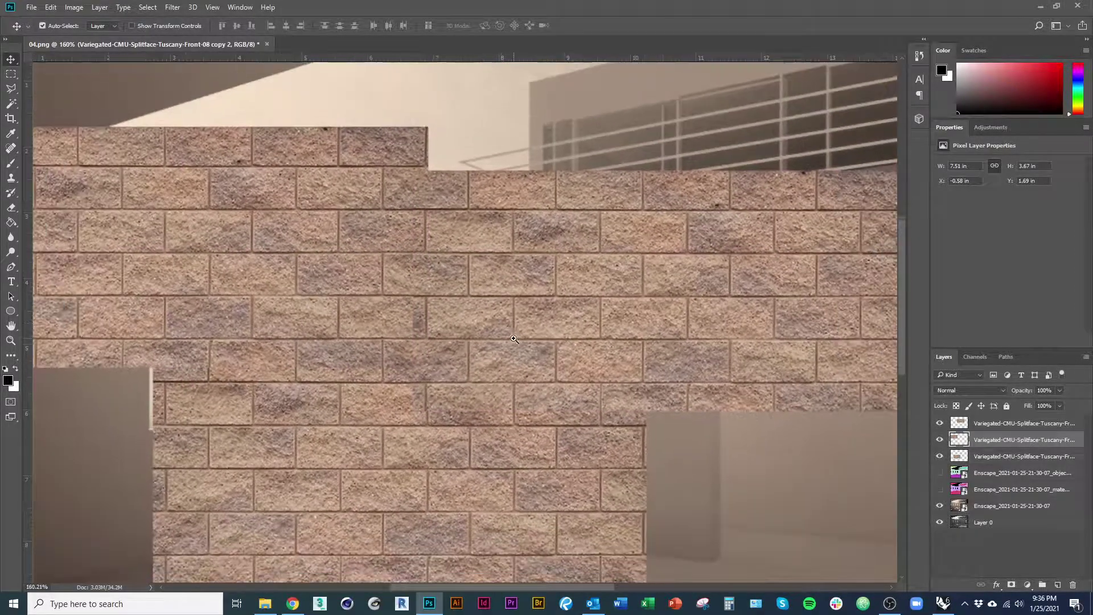
Add a layer mask to the upper-left texture copy and try to paint out its seam with a soft black brush
click(1011, 585)
key(b)
drag(389, 346, 384, 152)
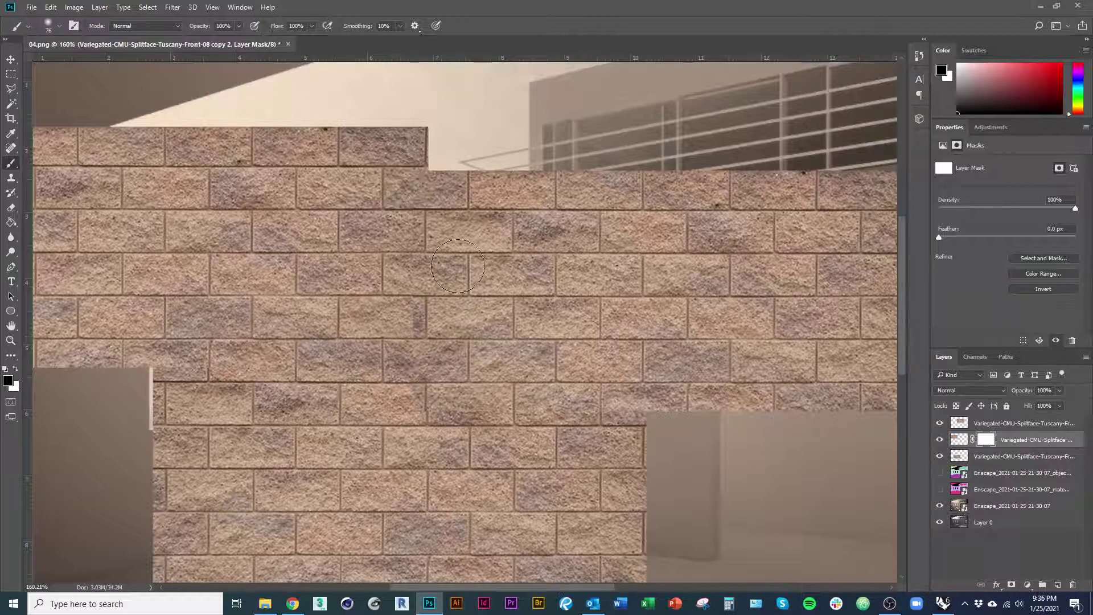
drag(413, 316, 434, 354)
scroll(325, 438, up, 5)
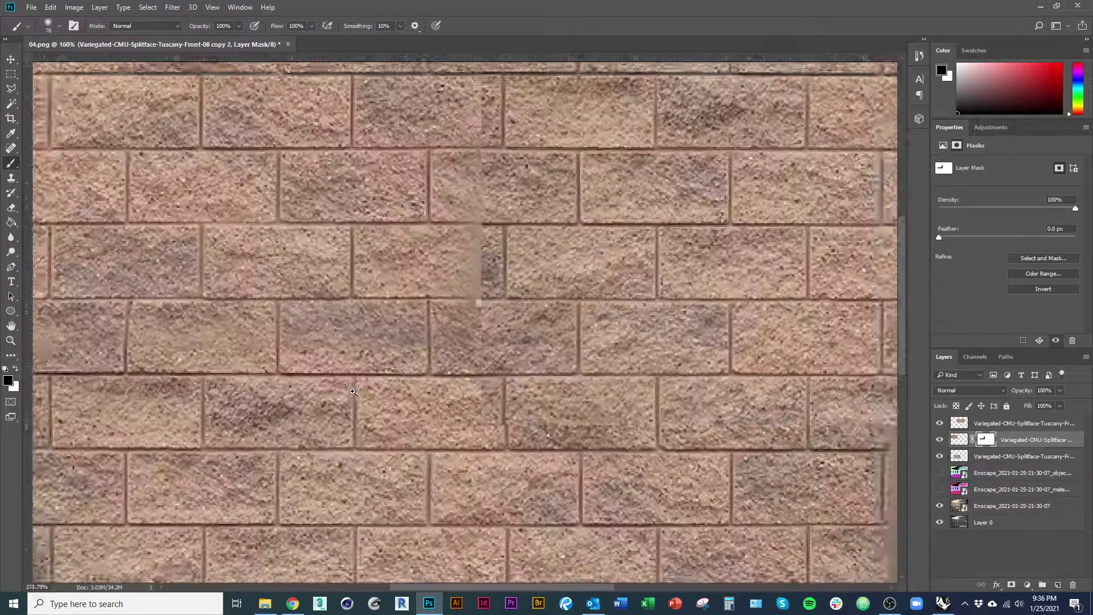
drag(478, 387, 463, 387)
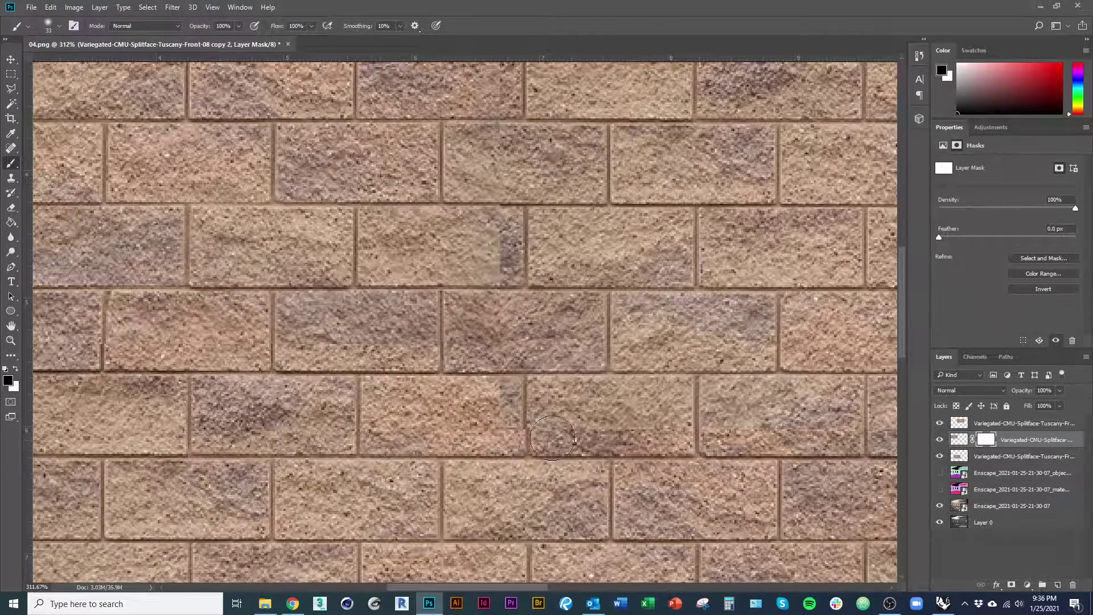
Brush black on the upper-left copy's mask along the seam with a smaller brush to blend the overlapping blocks
scroll(464, 376, down, 5)
scroll(515, 219, up, 3)
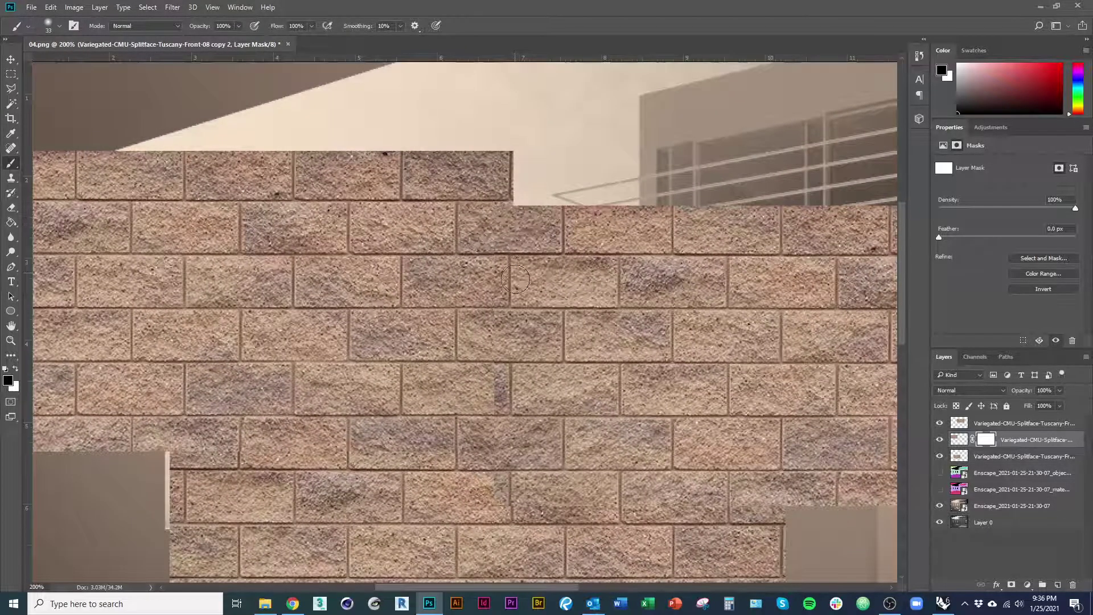
scroll(540, 237, up, 1)
scroll(540, 237, up, 2)
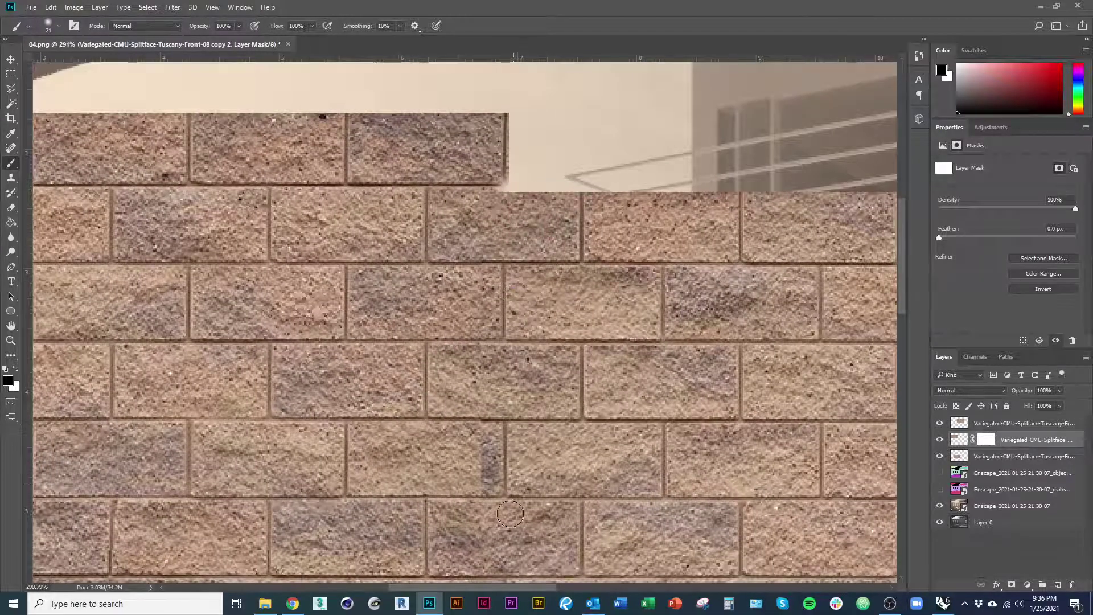
scroll(518, 456, down, 5)
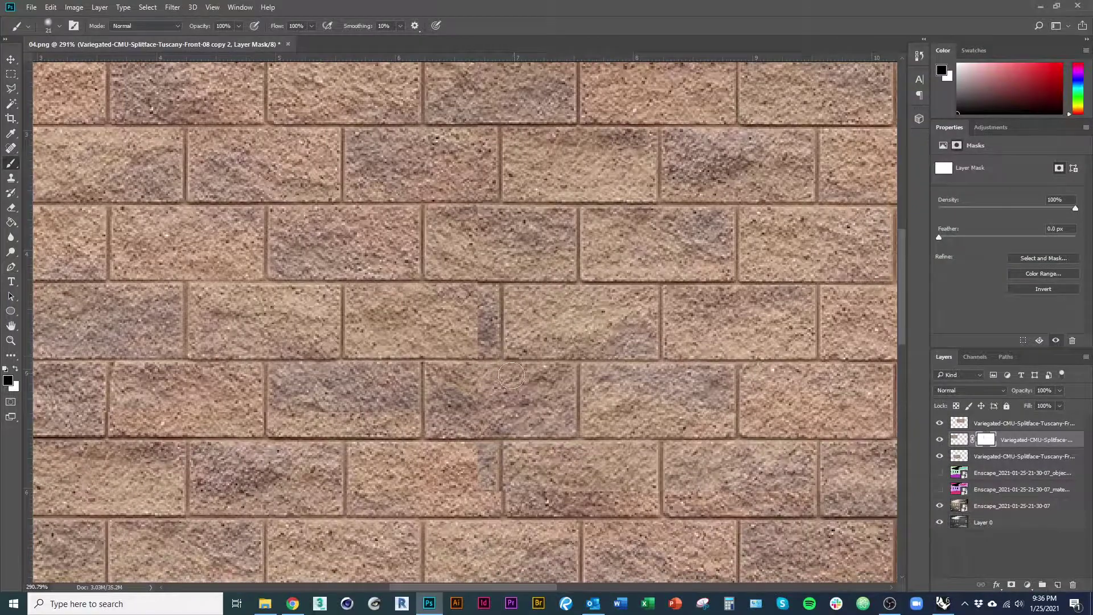
scroll(576, 371, down, 6)
scroll(363, 404, up, 5)
drag(306, 382, 852, 374)
drag(675, 410, 396, 427)
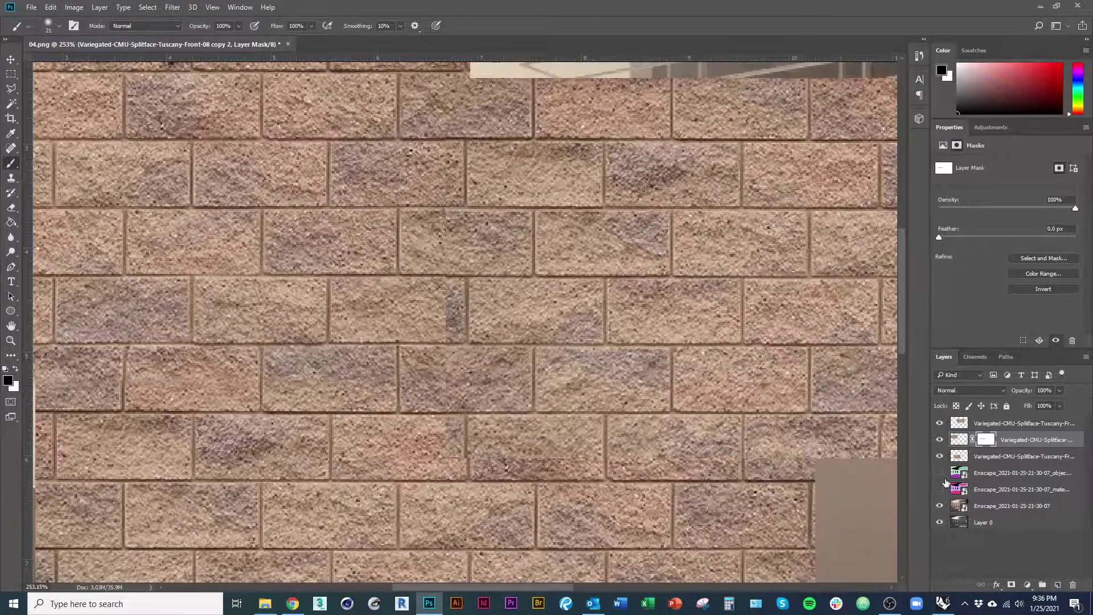
Toggle the texture copies' visibility to identify the overlapping piece, and add a layer mask to the topmost copy
click(939, 454)
click(940, 453)
click(940, 450)
click(939, 449)
click(940, 424)
click(940, 424)
drag(978, 434, 987, 423)
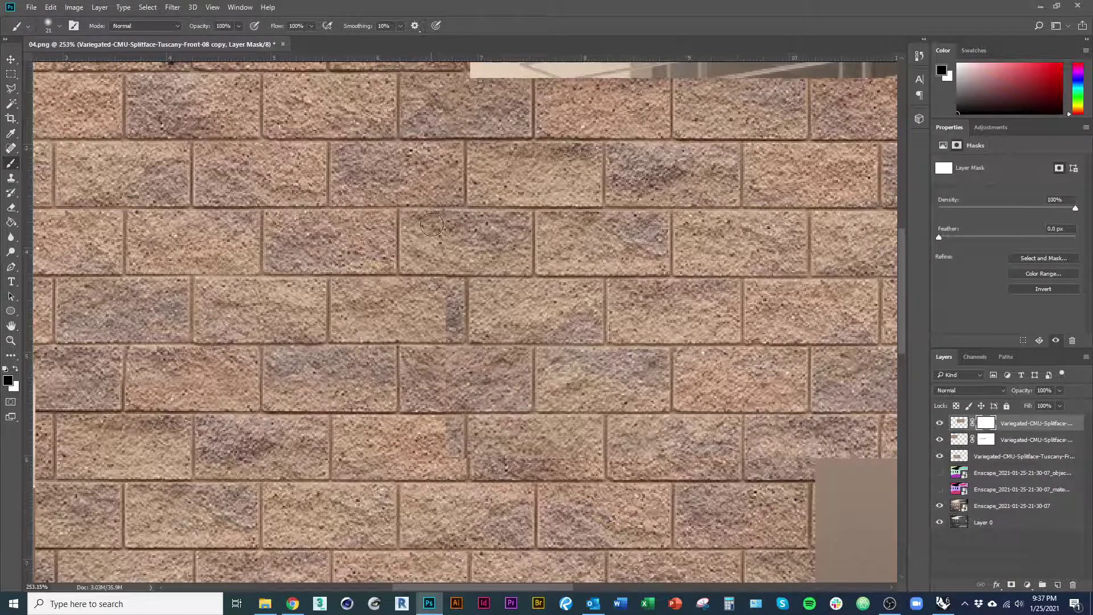
Paint black on the topmost copy's mask over the mismatched strips where it overlaps the other texture pieces
mouse_move(437, 468)
mouse_down()
mouse_move(473, 456)
mouse_move(835, 455)
mouse_up()
scroll(714, 428, down, 1)
key(ctrl+0)
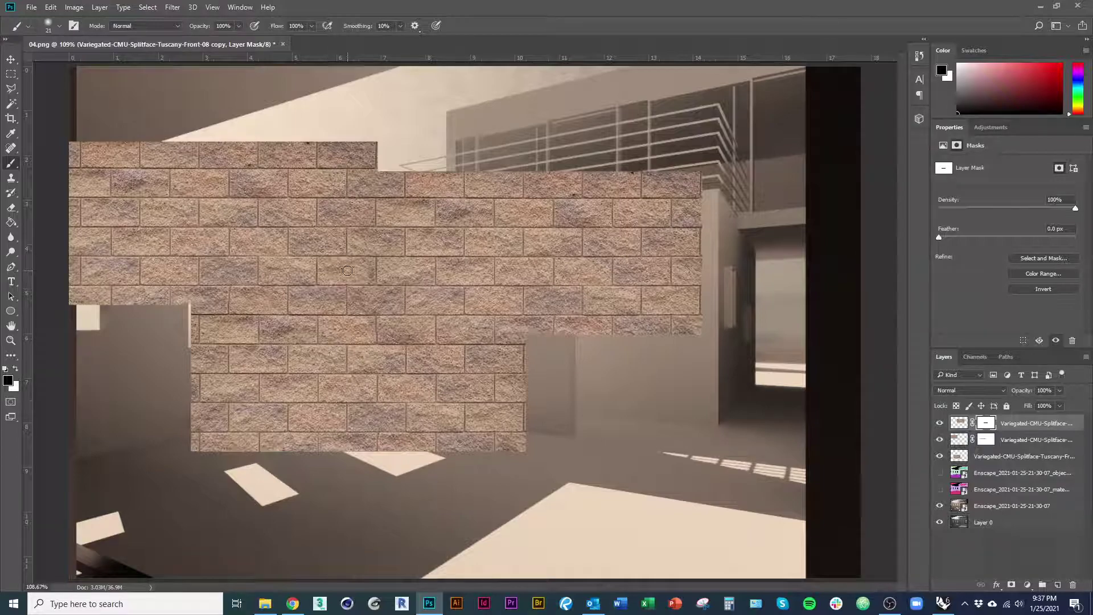
scroll(603, 336, up, 5)
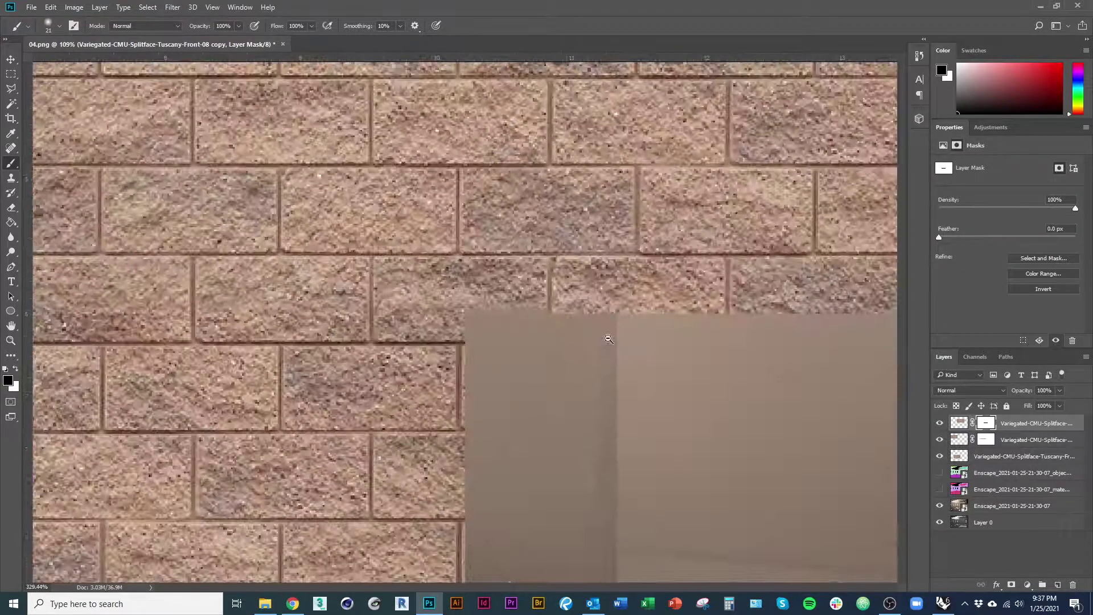
Select the three CMU texture layers and merge them into a single layer
scroll(603, 339, down, 6)
scroll(558, 352, up, 4)
scroll(558, 352, down, 4)
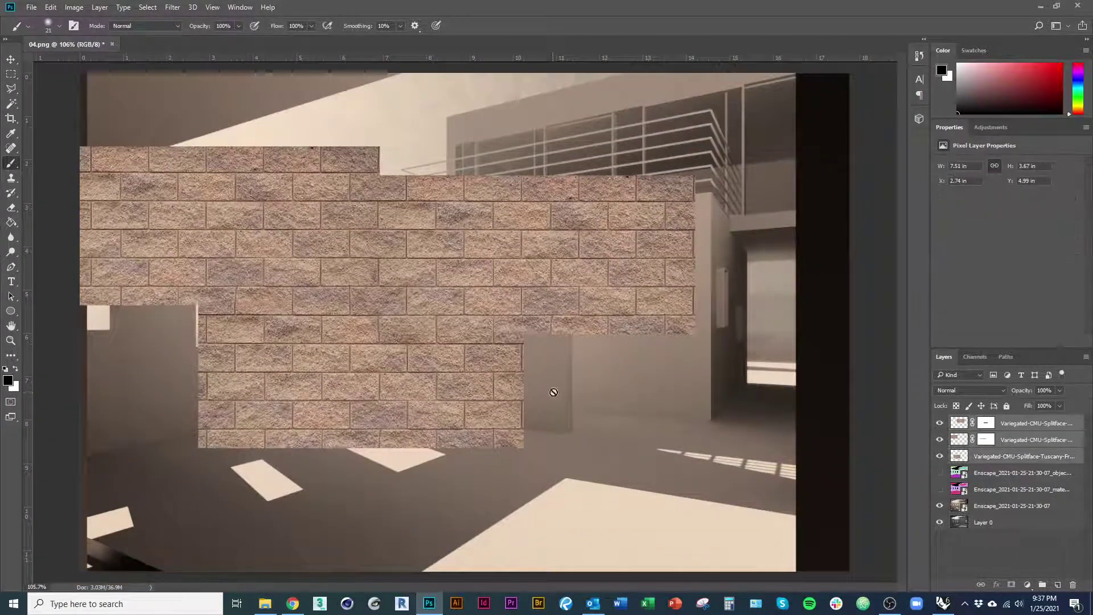
right_click(1022, 457)
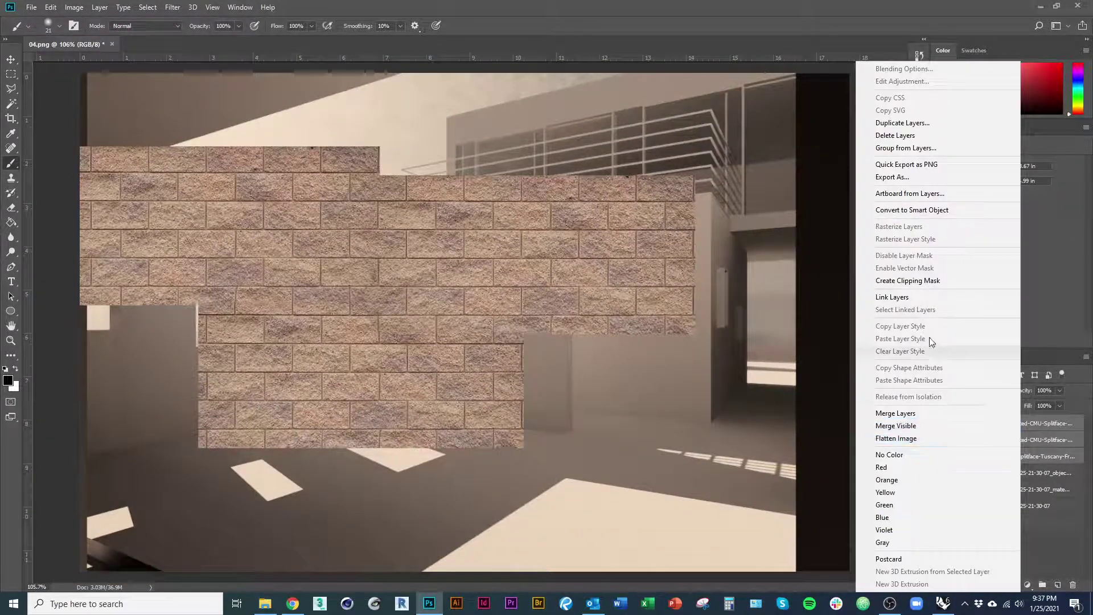
click(924, 413)
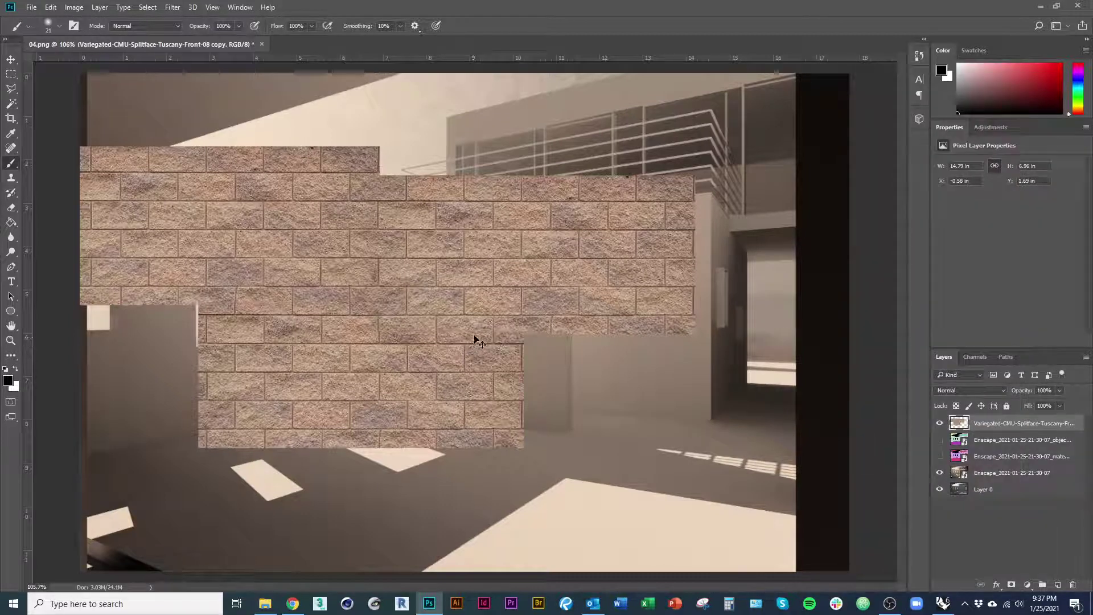
Place a duplicate of the merged texture, flipped to W -100% and H -100%, over the lower-left part of the image
key(ctrl+j)
key(v)
drag(412, 297, 518, 425)
key(ctrl+t)
drag(505, 270, 513, 535)
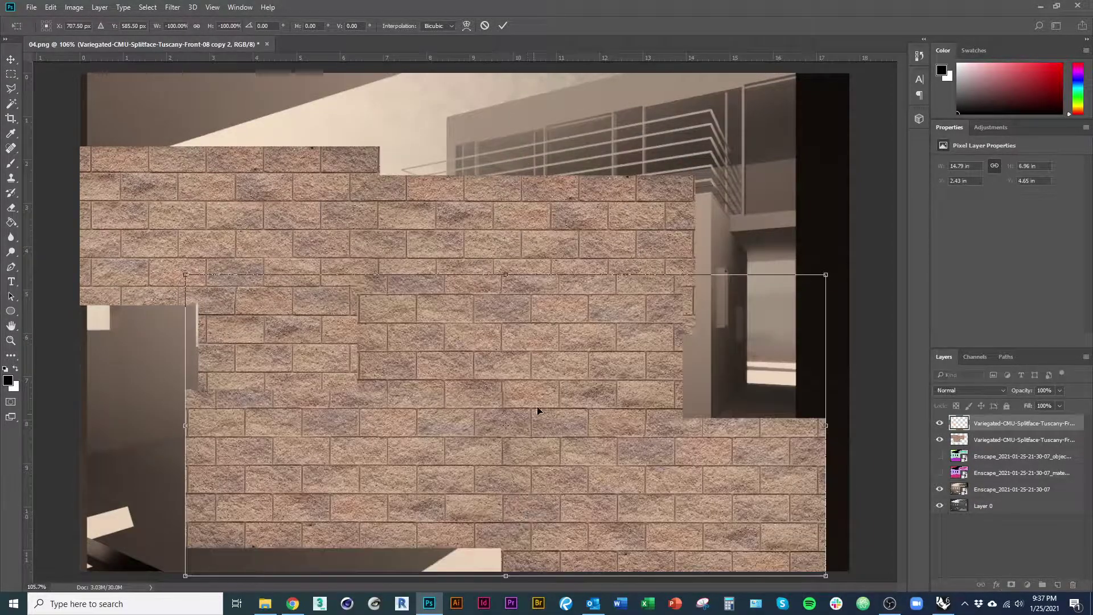
drag(537, 409, 56, 431)
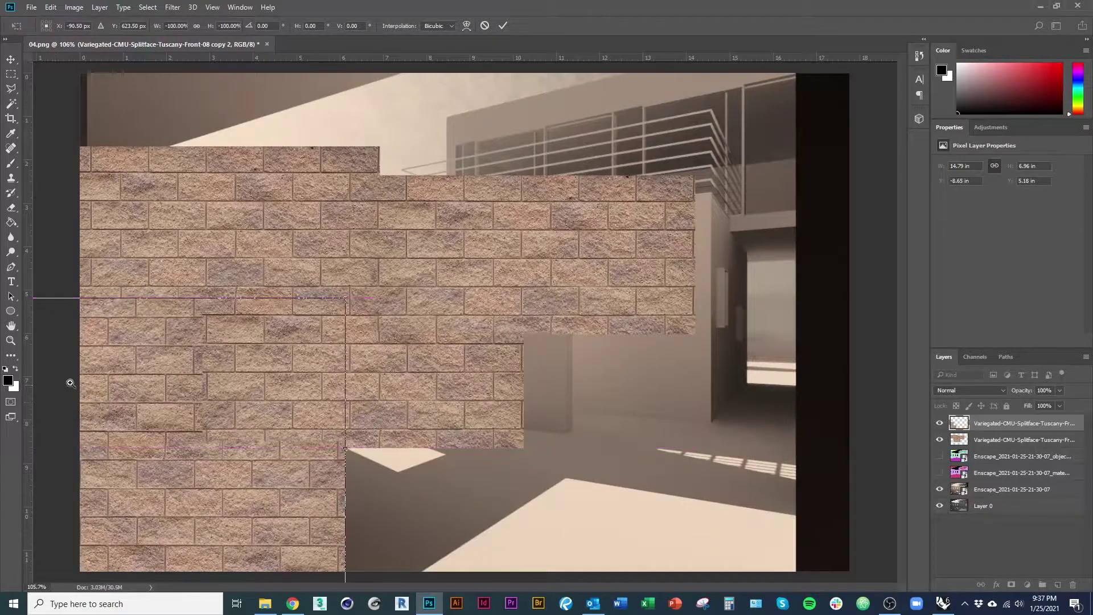
Nudge the flipped copy to about X -93.5 px, Y 617.5 px to line up its horizontal mortar joints with the texture beneath
scroll(273, 367, up, 5)
key(Up)
key(Up)
key(Up)
key(Up)
key(Up)
key(Up)
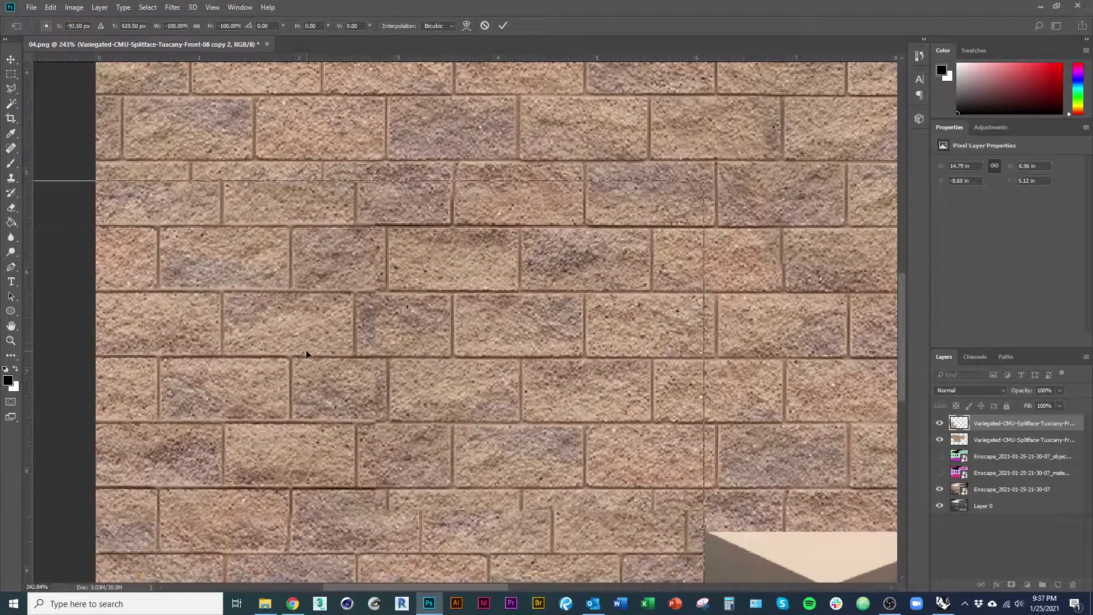
key(Left)
key(Left)
key(Left)
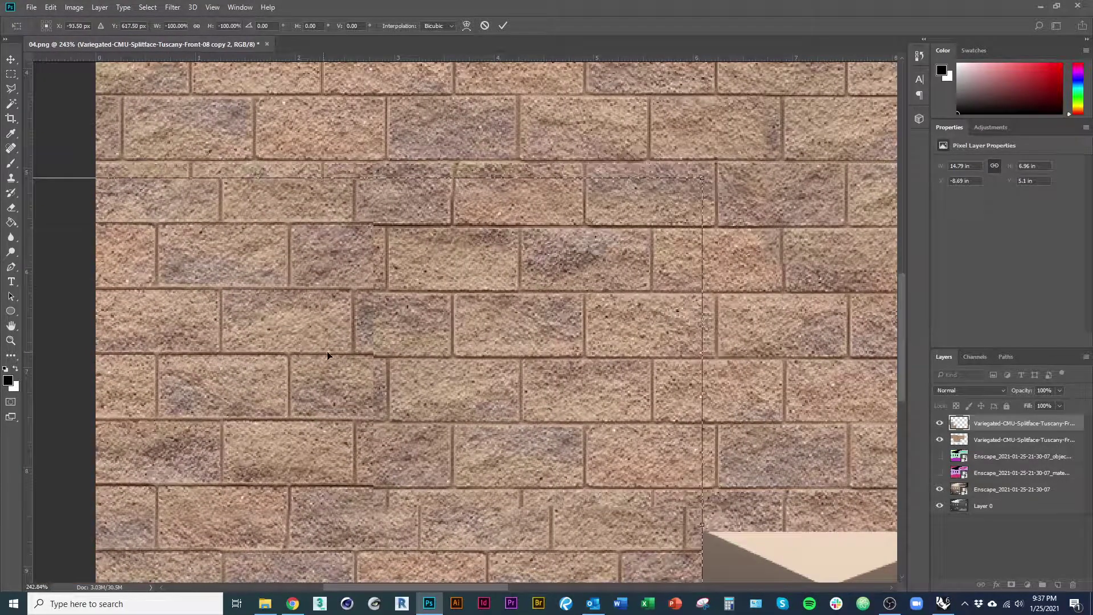
Shift the flipped copy to X -20.50 px, Y 618.50 px so its vertical joints match the block pattern, and apply the transform
drag(315, 340, 399, 349)
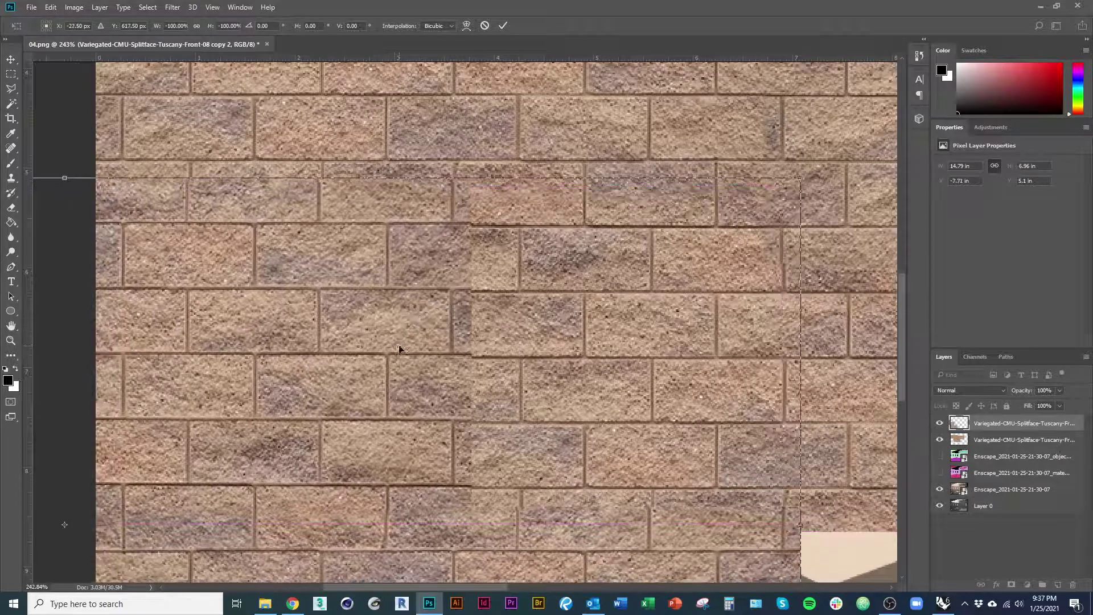
key(Down)
key(Right)
key(Right)
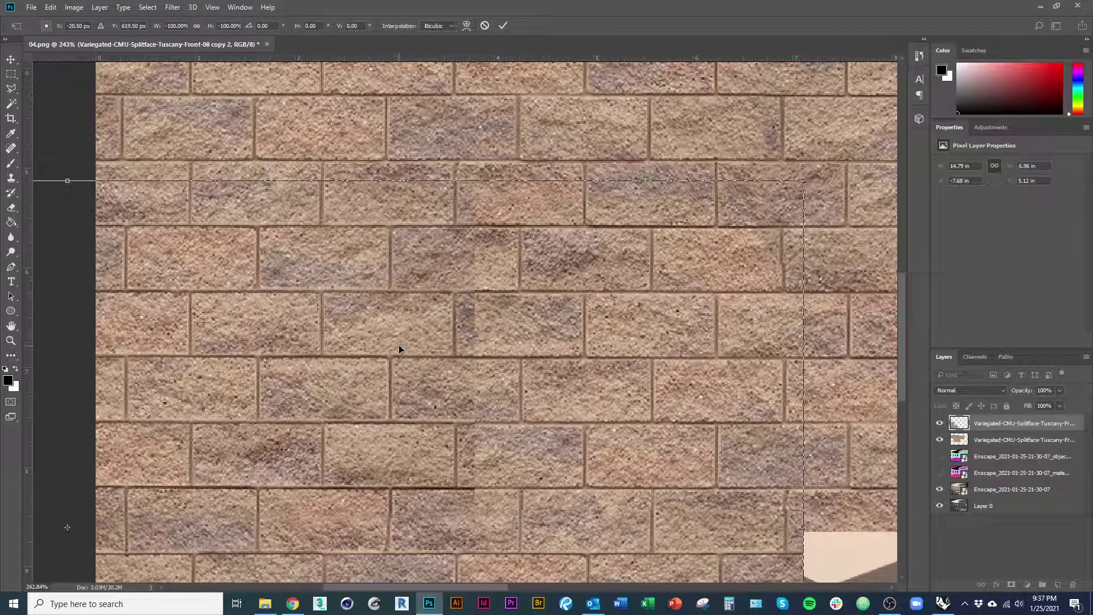
key(Up)
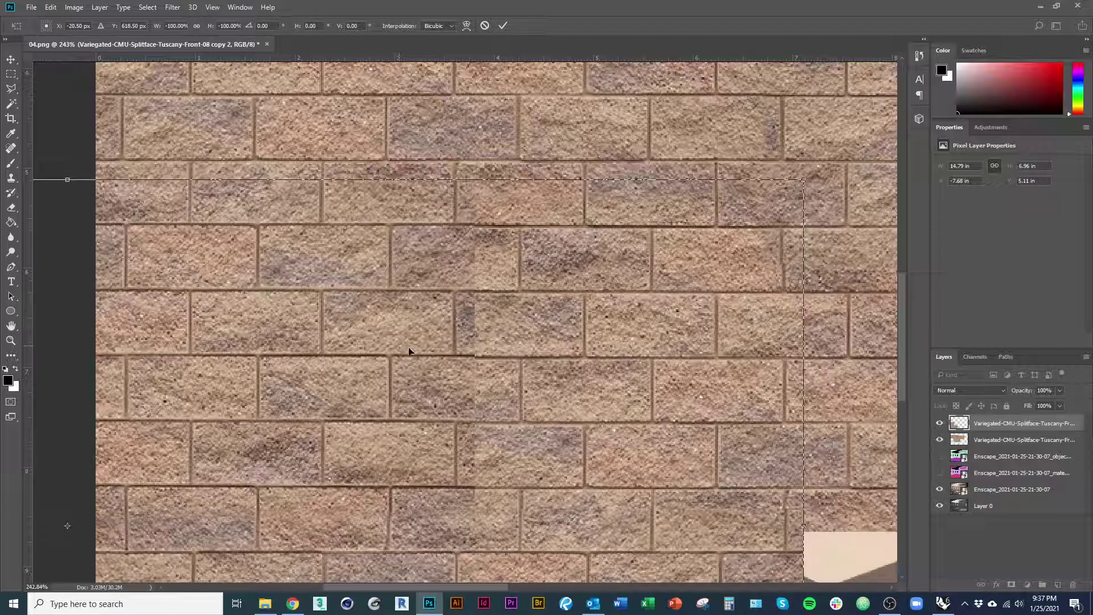
scroll(471, 363, down, 2)
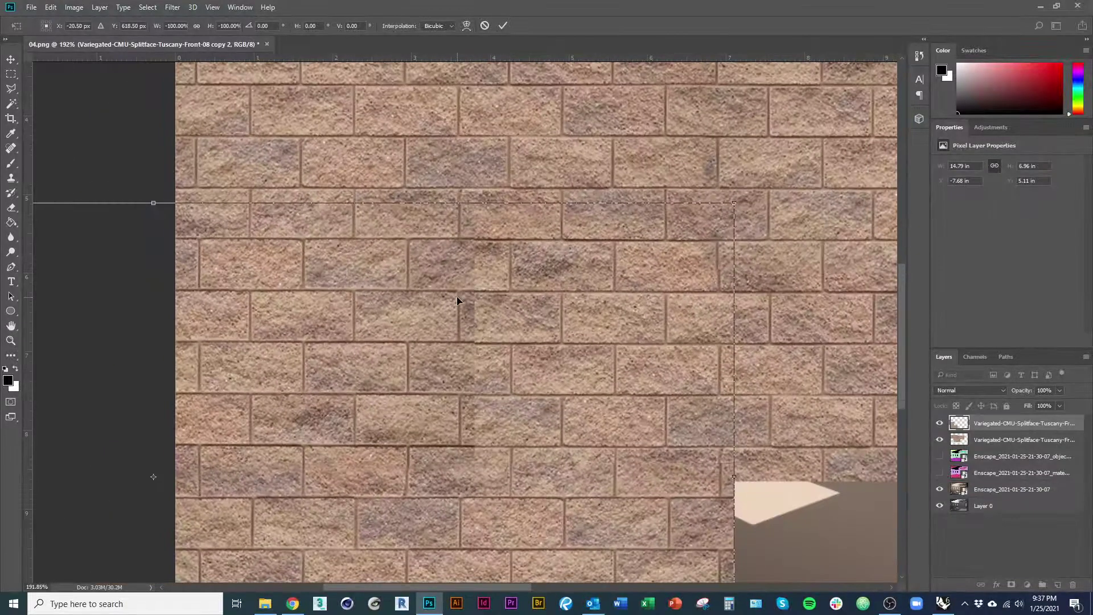
key(Return)
Move both texture layers together up and to the right, to the canvas's right edge
scroll(477, 365, down, 6)
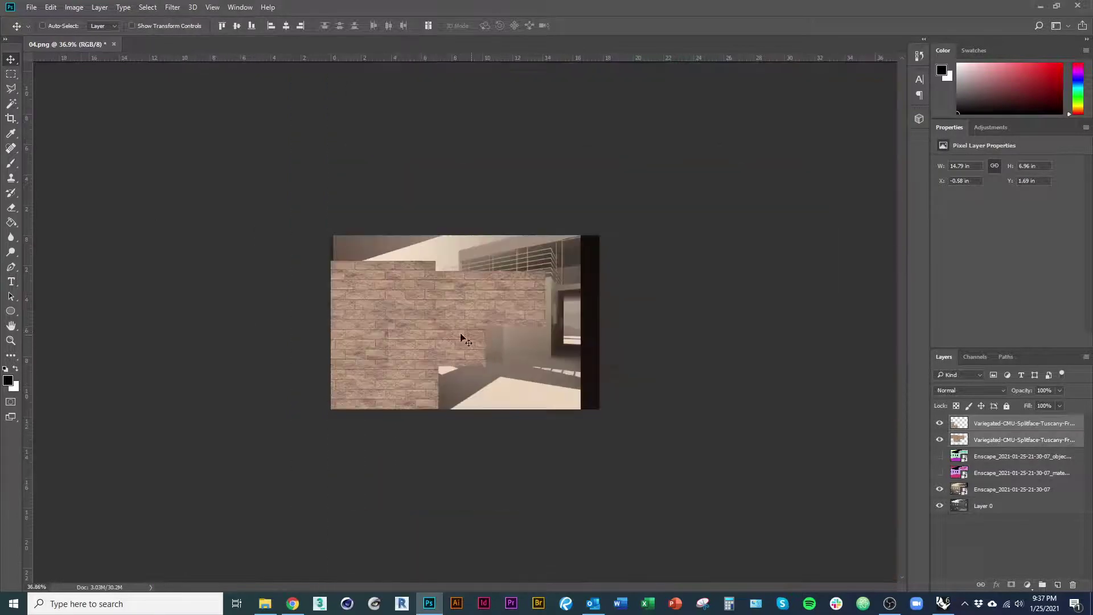
drag(462, 339, 517, 323)
scroll(516, 322, up, 4)
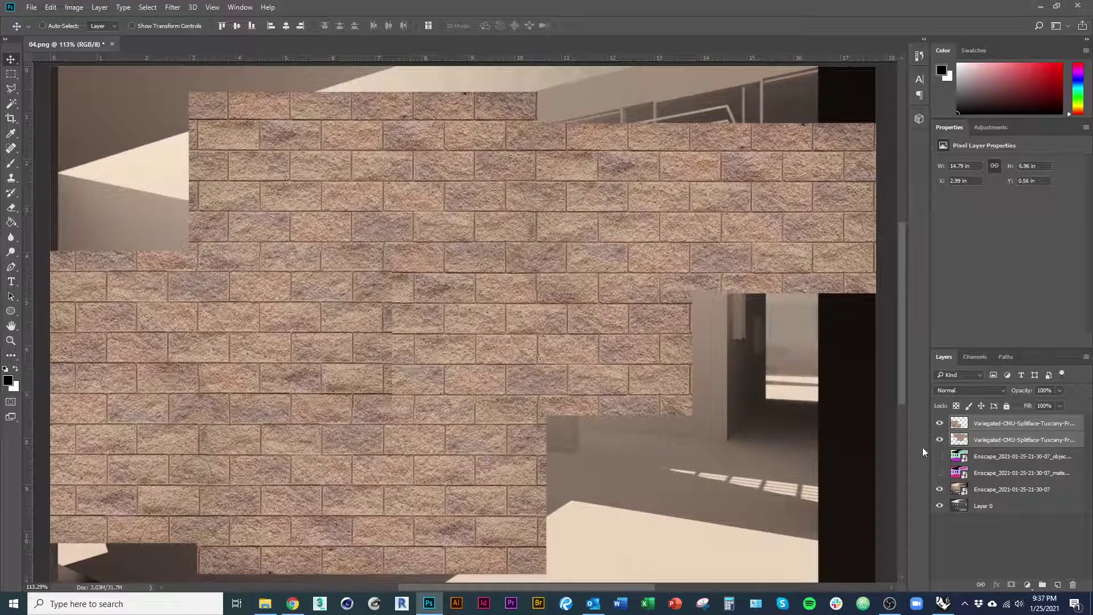
Add a layer mask to the flipped copy and brush black along its seam to blend it into the texture beneath
click(989, 428)
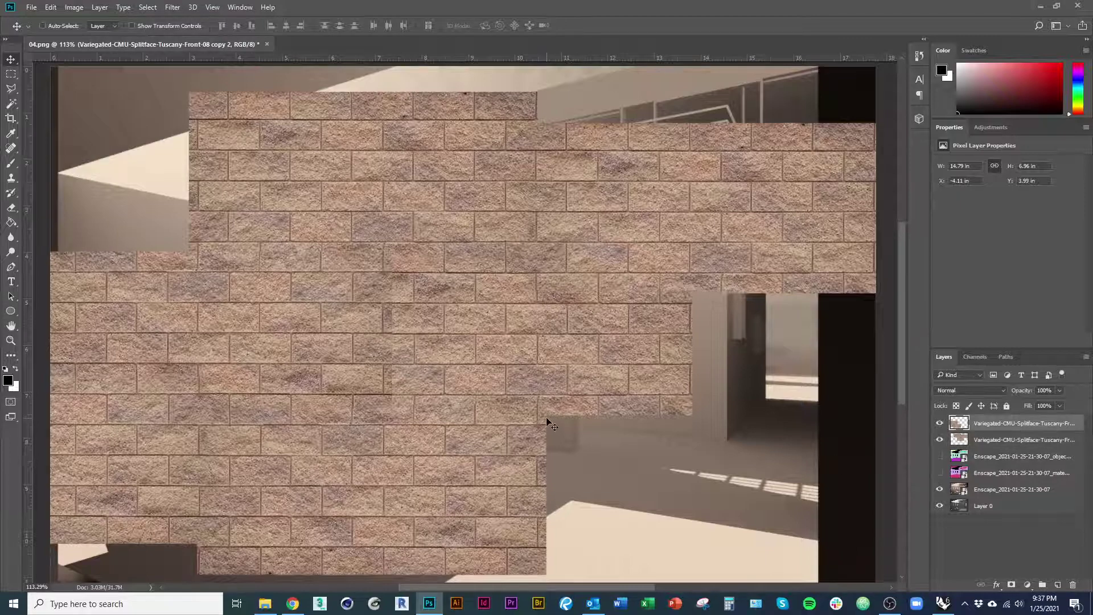
scroll(388, 408, up, 2)
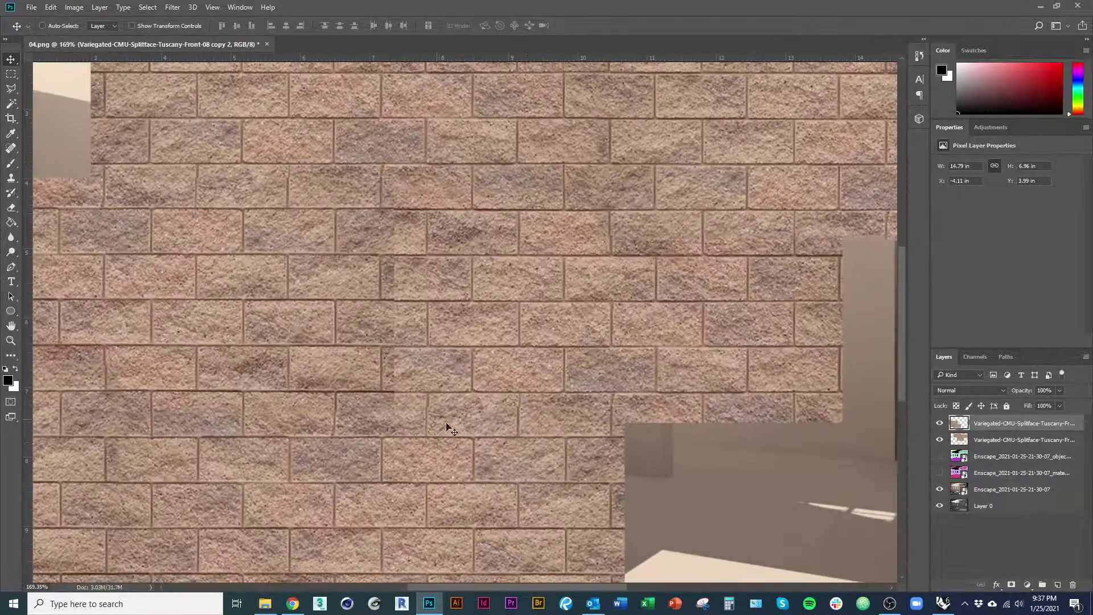
click(1012, 585)
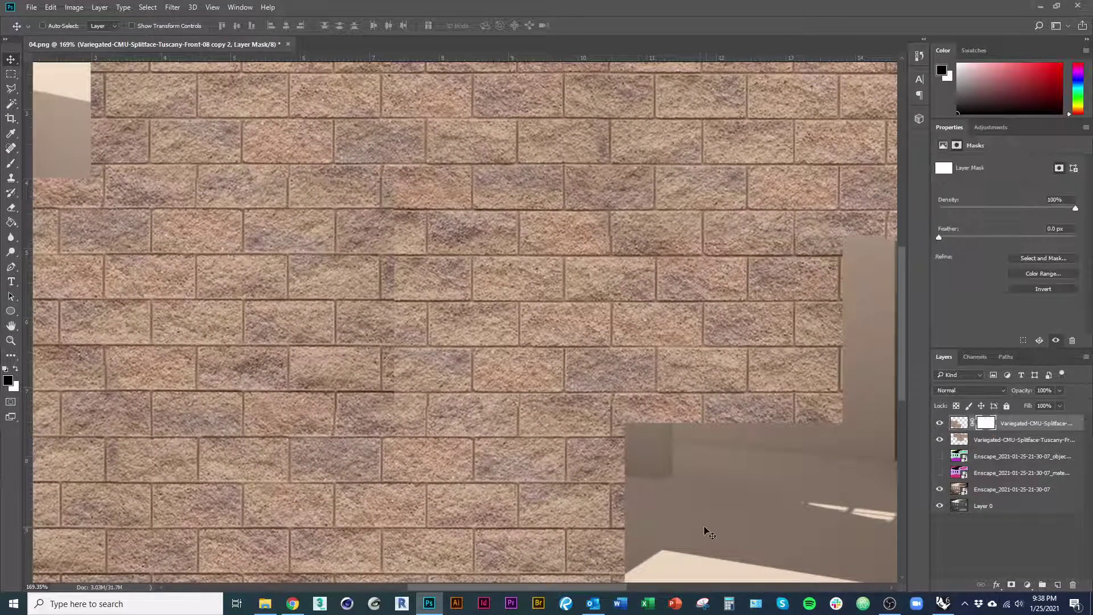
key(b)
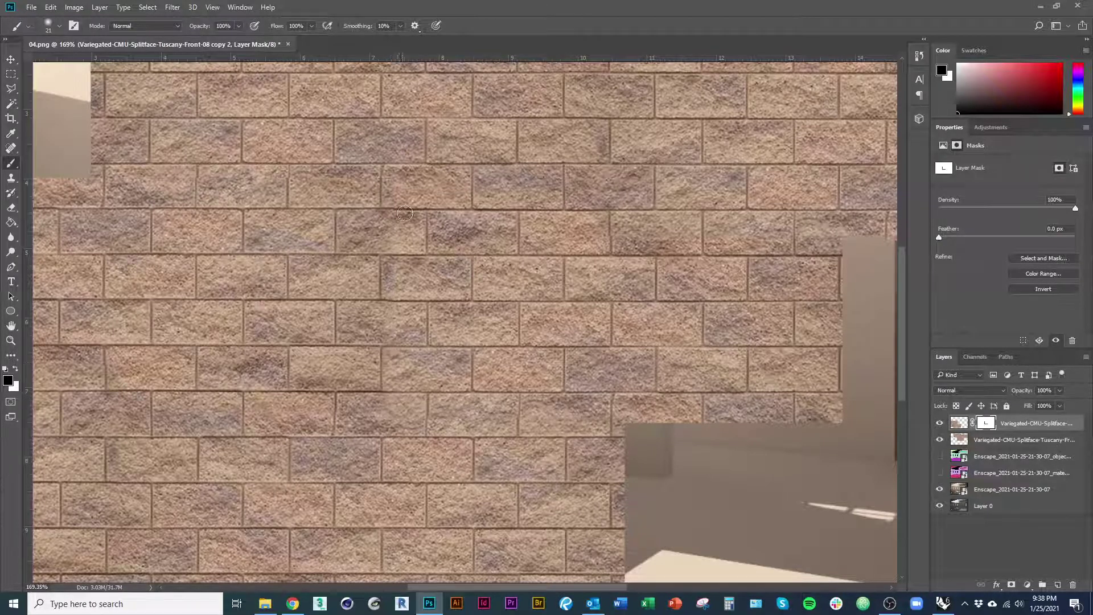
scroll(461, 342, up, 3)
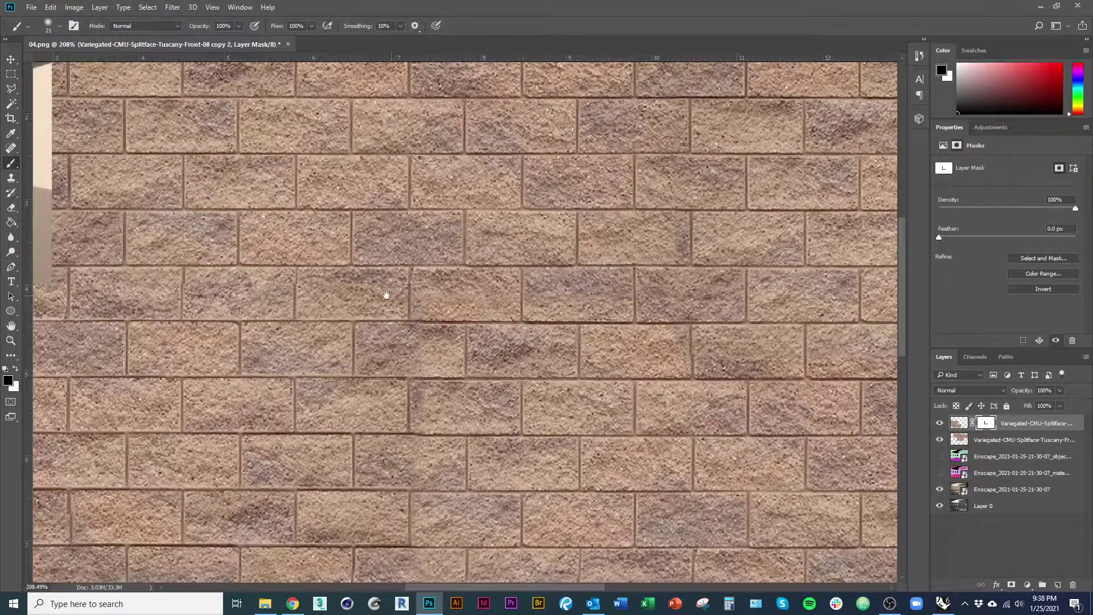
drag(384, 290, 586, 305)
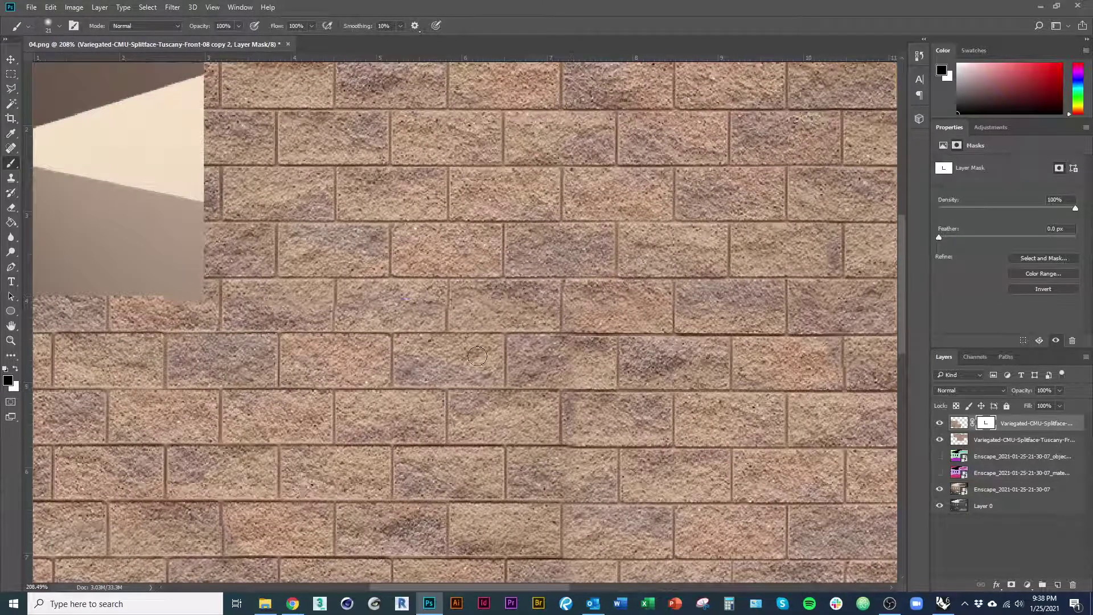
scroll(488, 342, down, 5)
Merge the masked flipped copy with the texture layer beneath it
key(v)
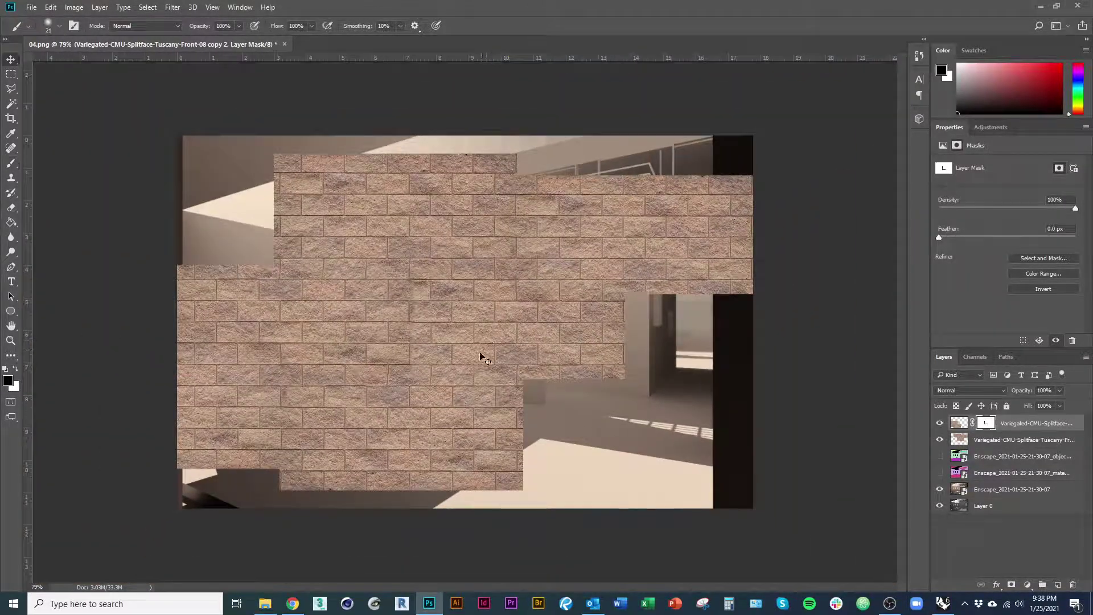
scroll(484, 336, down, 2)
ctrl+click(1013, 438)
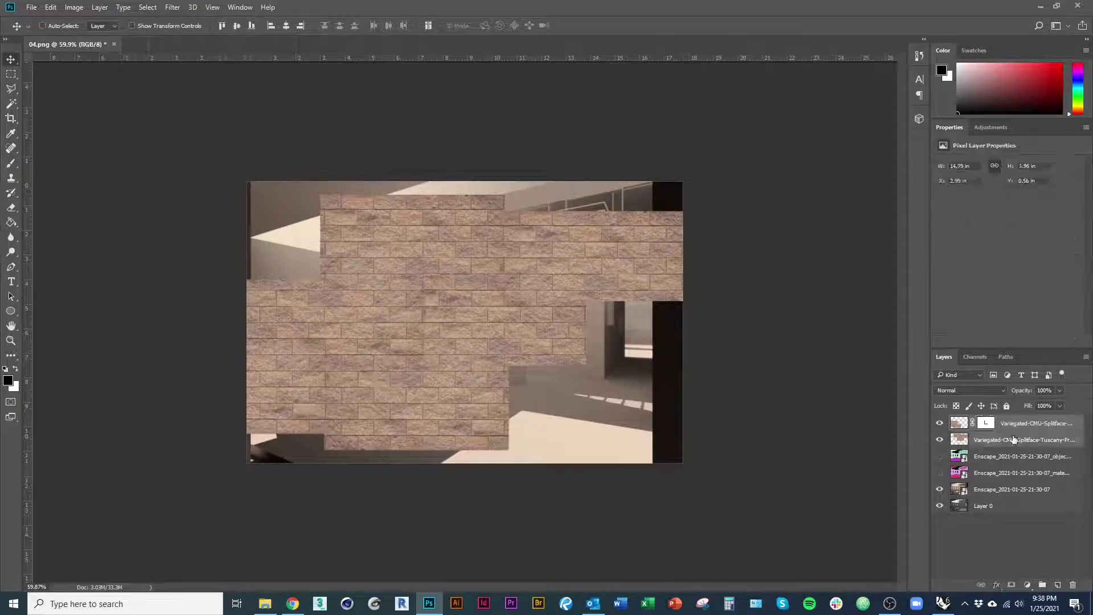
key(ctrl+e)
Duplicate the merged texture toward the lower right and align its mortar joints at about X 5.83 in, Y 3.85 in
drag(525, 387, 627, 408)
scroll(588, 395, up, 5)
scroll(589, 396, up, 1)
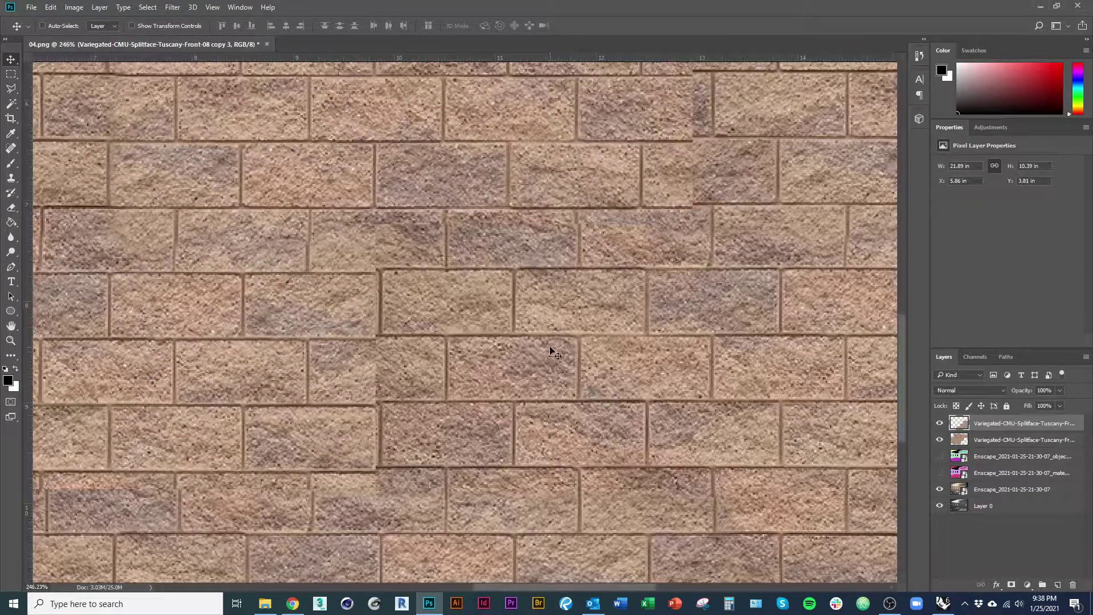
drag(551, 349, 550, 373)
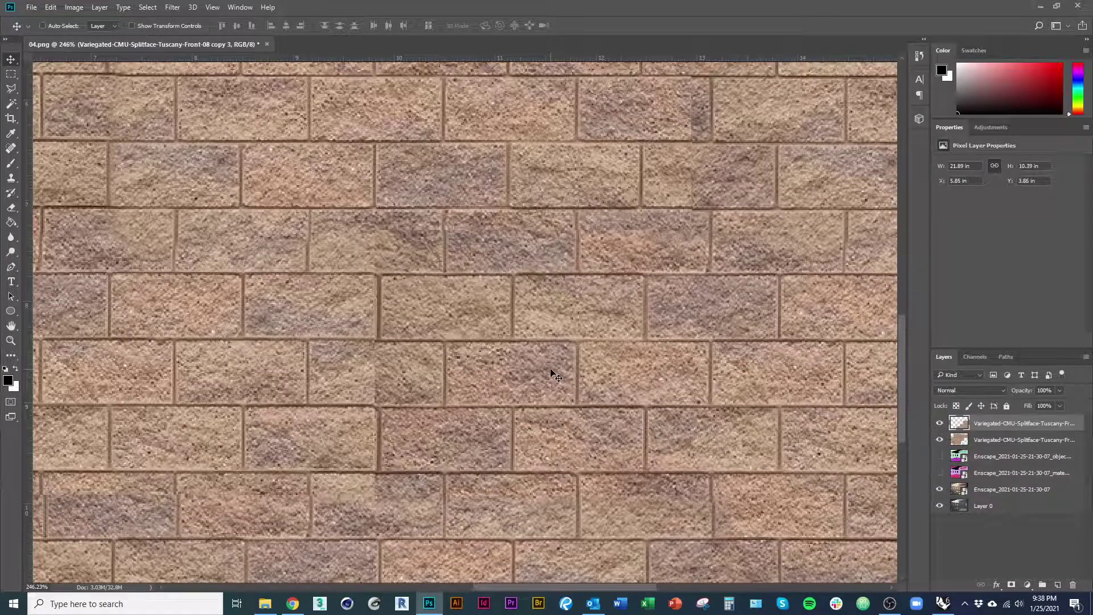
key(Left)
key(Up)
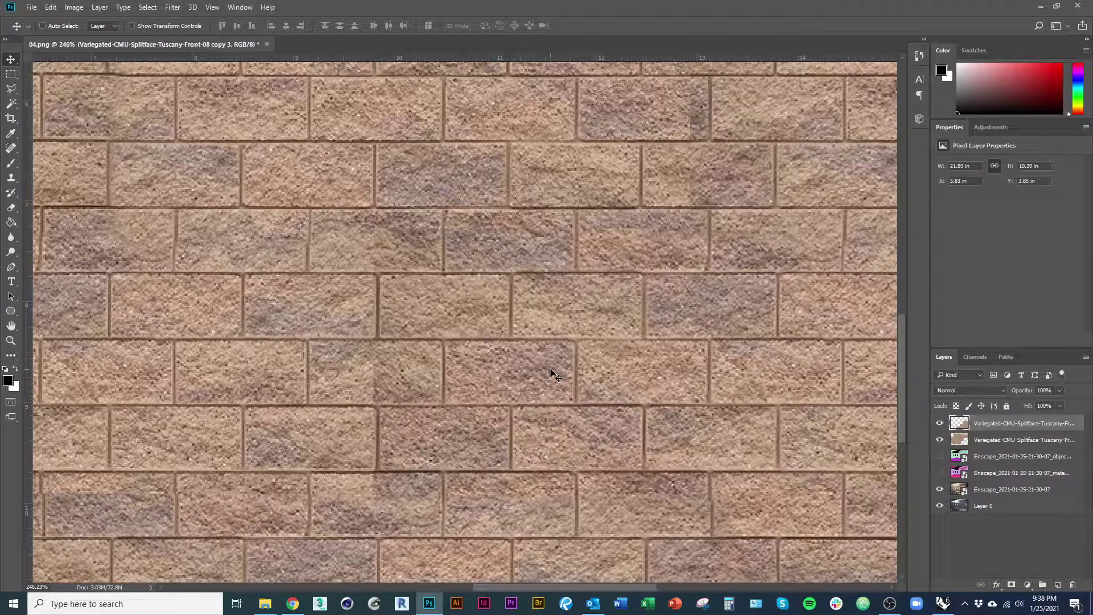
Check the new copy's extent by toggling its visibility and outlining its pixels, and add a layer mask to it
scroll(698, 424, down, 15)
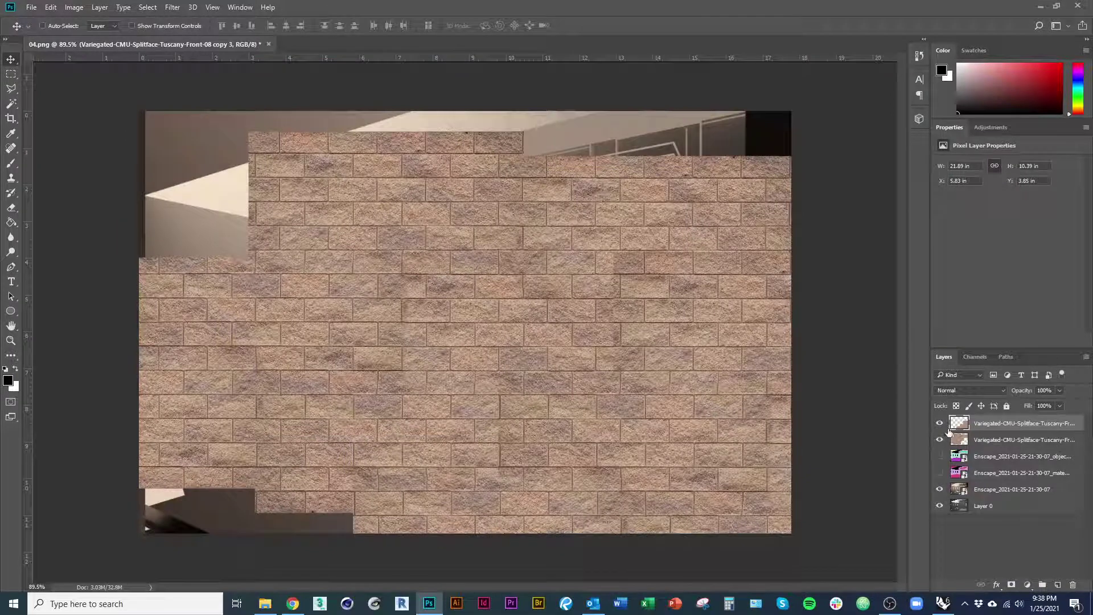
click(940, 423)
click(940, 423)
ctrl+click(961, 425)
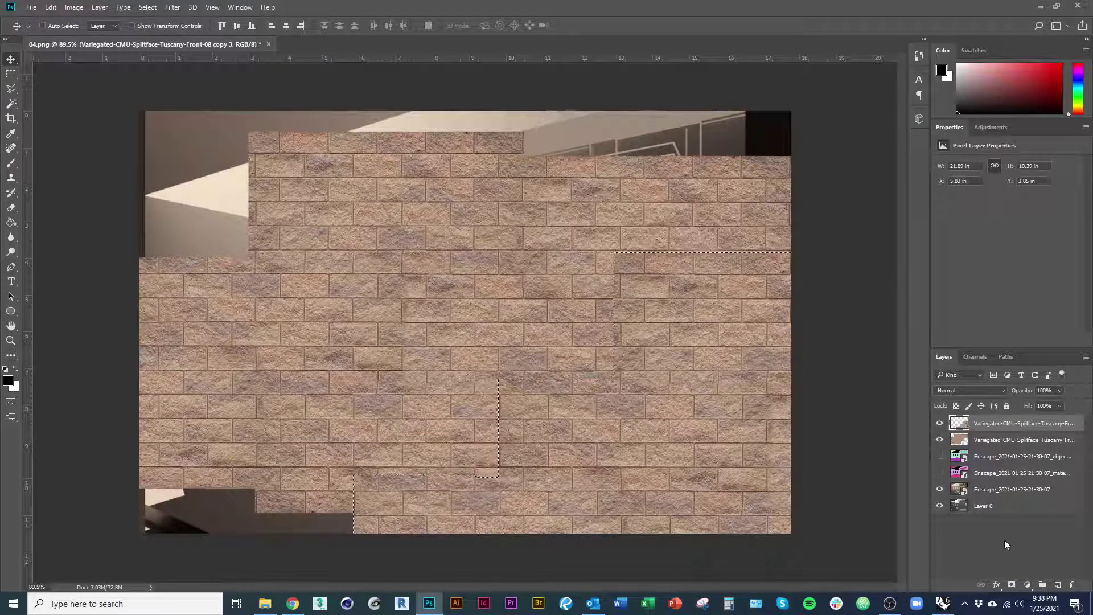
click(1011, 585)
scroll(353, 527, up, 4)
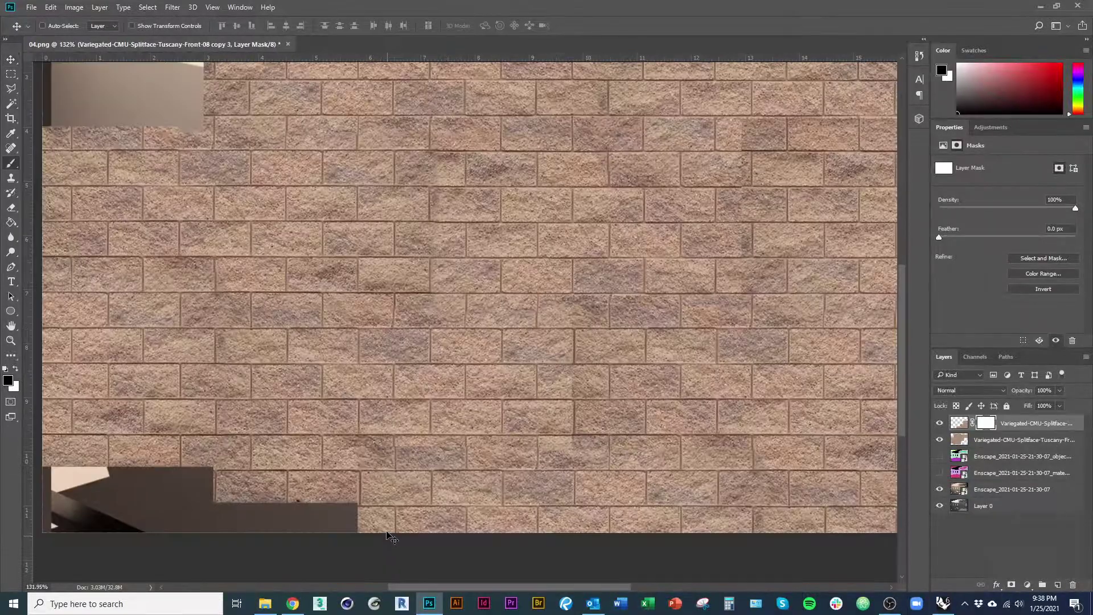
Paint black on the new copy's mask along its lower vertical seam, and compare with the copy hidden and shown
key(b)
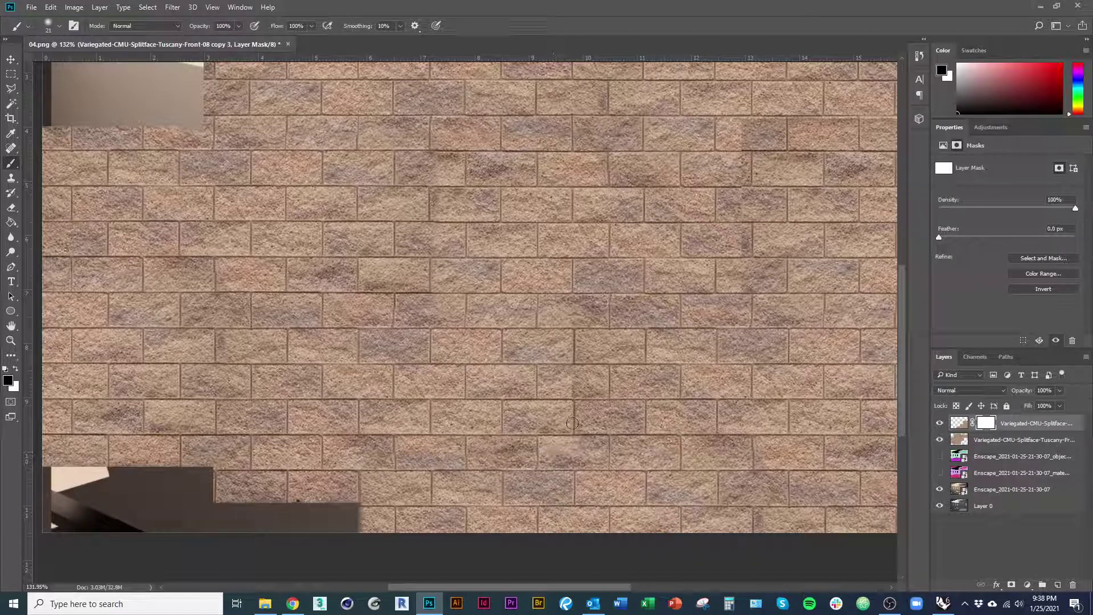
drag(572, 423, 571, 366)
click(940, 423)
click(940, 424)
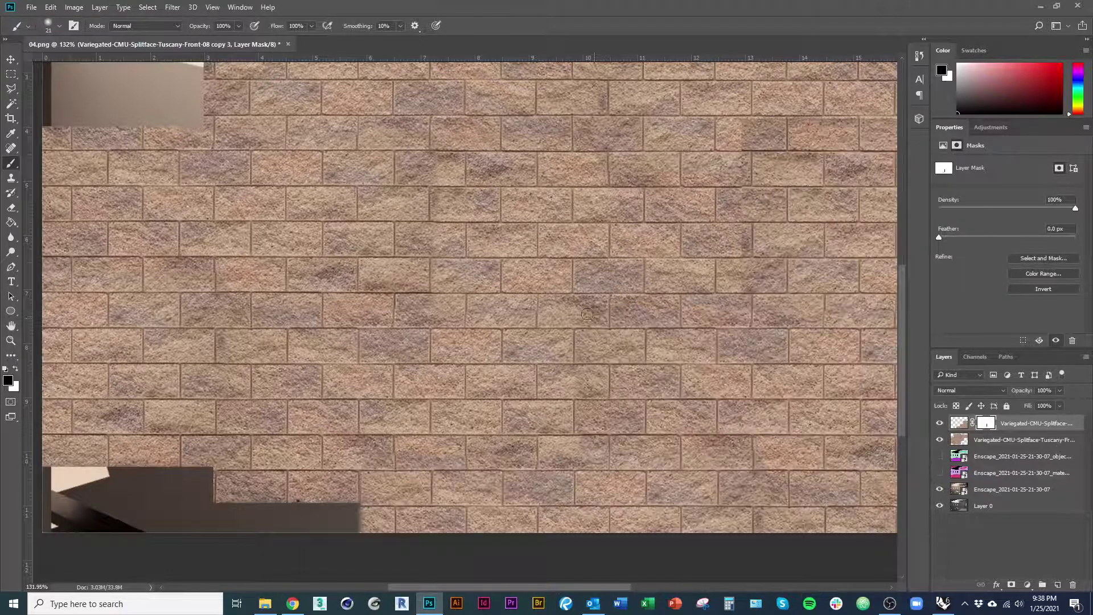
Try to mask out the copy's horizontal seam in the middle block row, and undo the brush stroke
drag(574, 305, 720, 311)
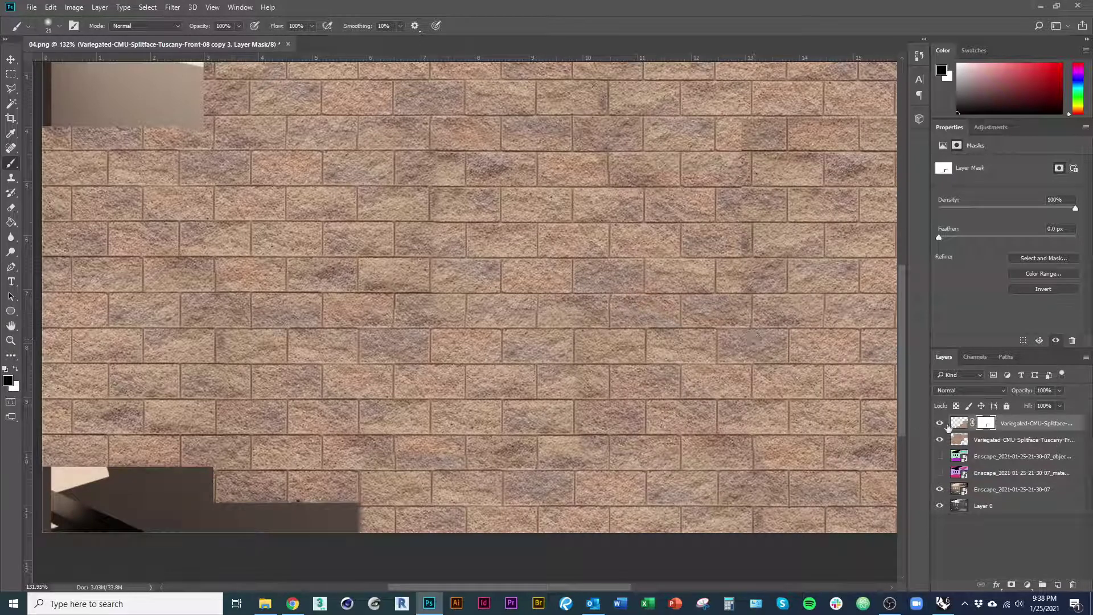
click(940, 424)
click(940, 424)
key(ctrl+z)
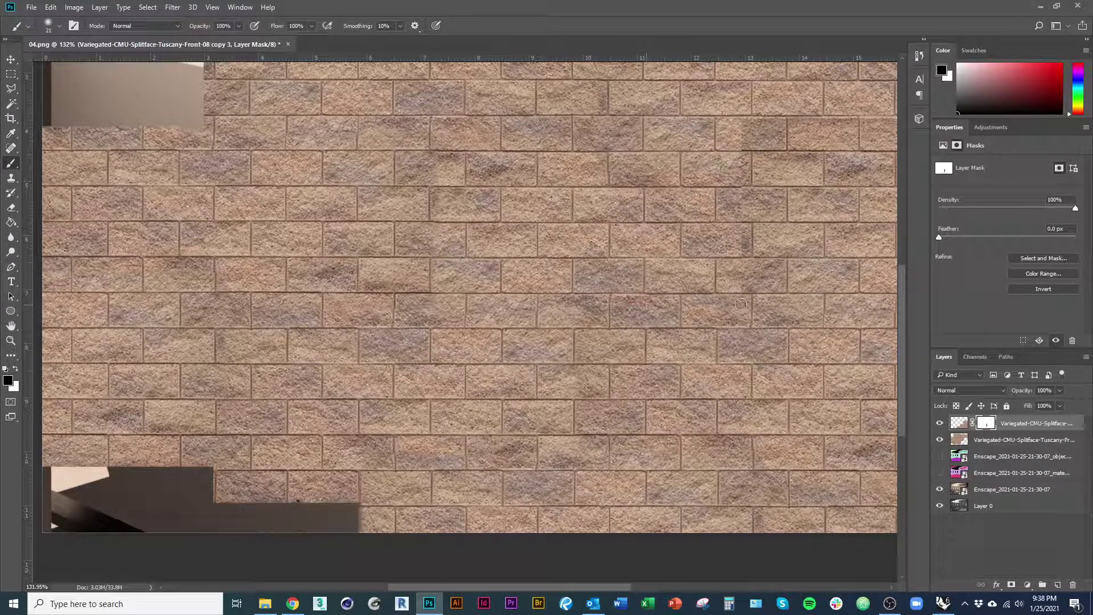
Paint black on the copy's mask along its upper vertical seam and top edge to blend the overlapping blocks
drag(743, 302, 732, 222)
drag(763, 181, 600, 300)
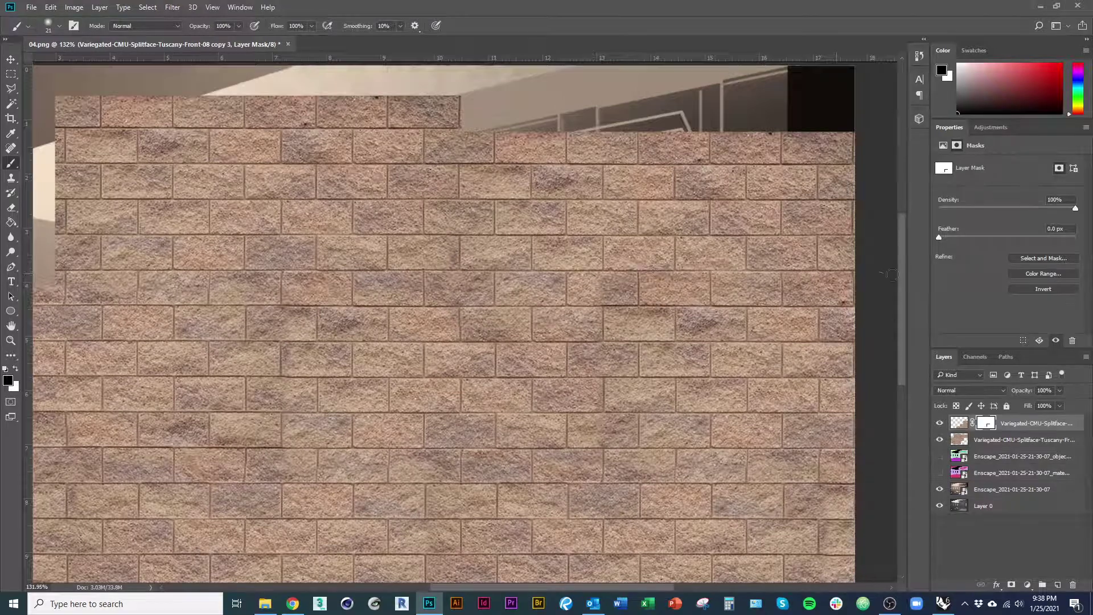
scroll(814, 276, right, 2)
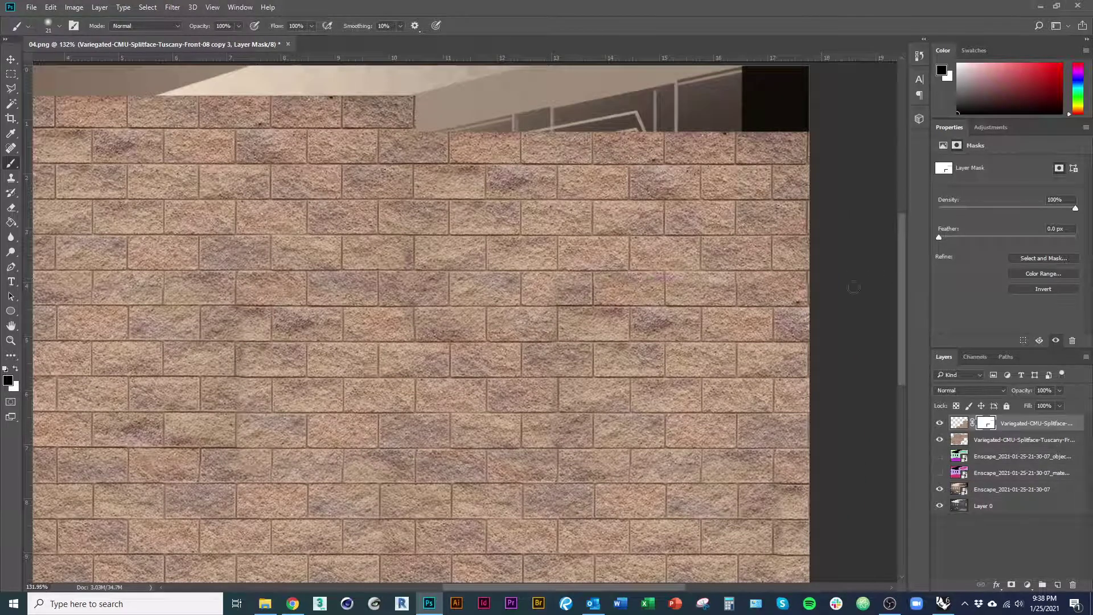
scroll(854, 287, down, 5)
Select the masked wall copy together with the main wall texture layer and merge them into one layer
key(v)
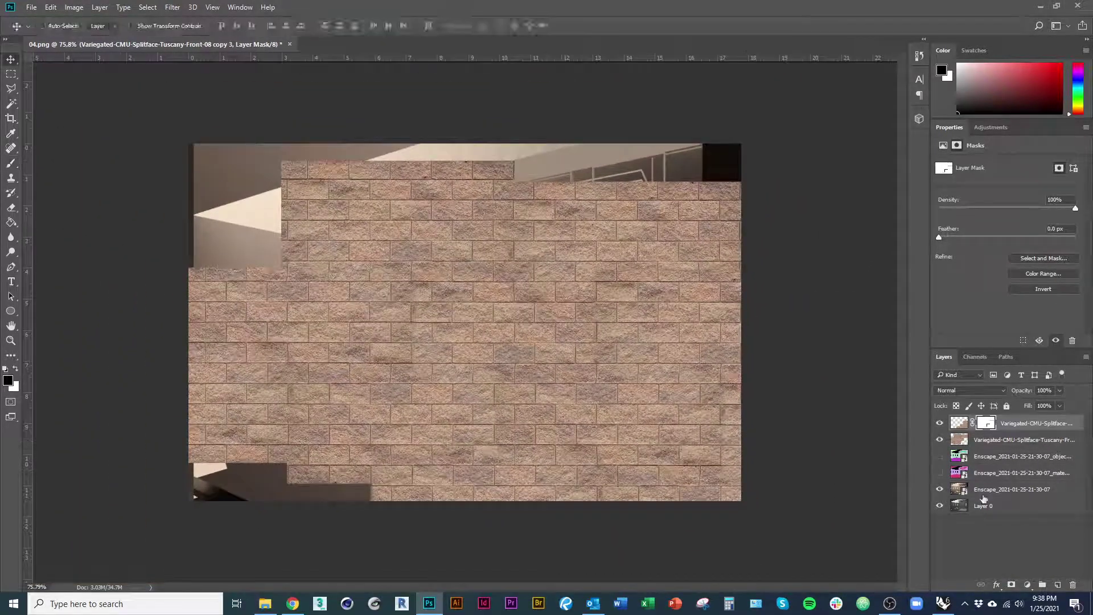
click(1018, 441)
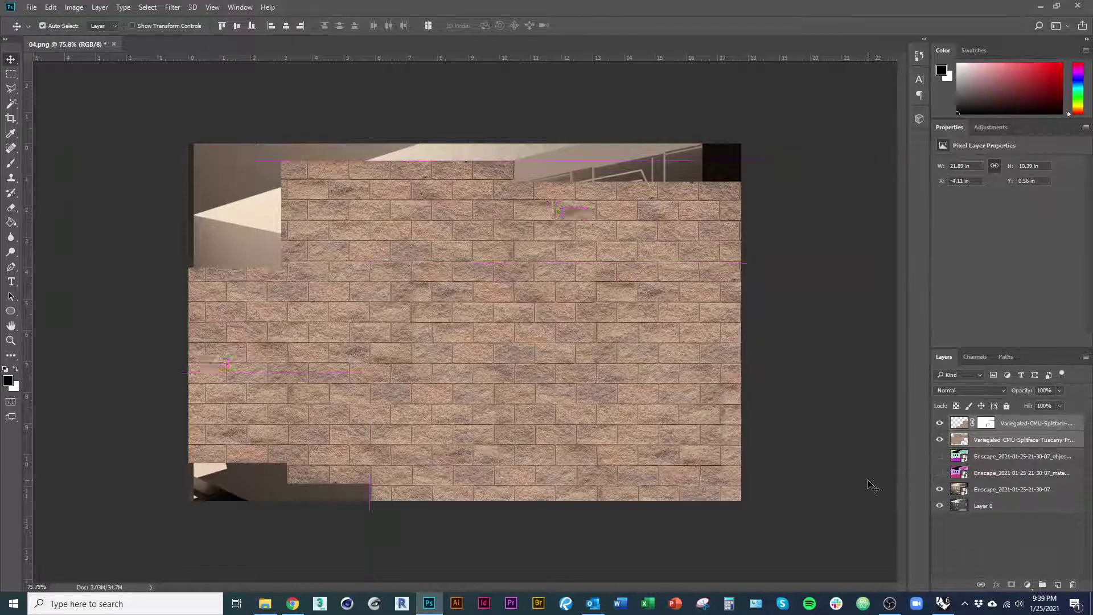
key(Delete)
Scale the merged wall texture proportionally to about 52% and move it left and slightly up over the render
key(ctrl+t)
key(ctrl+0)
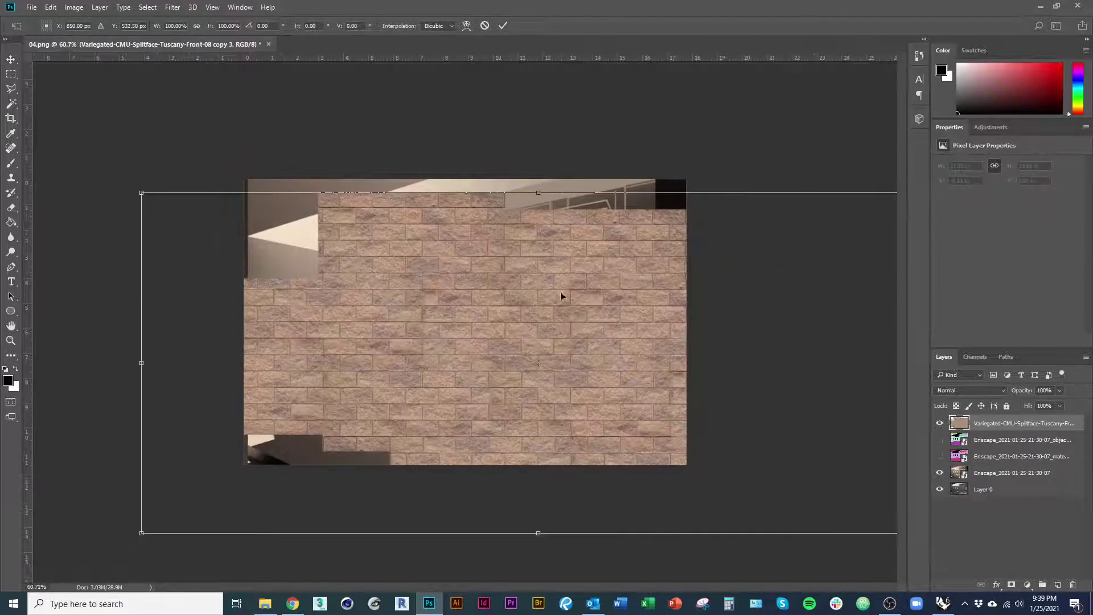
drag(144, 196, 331, 277)
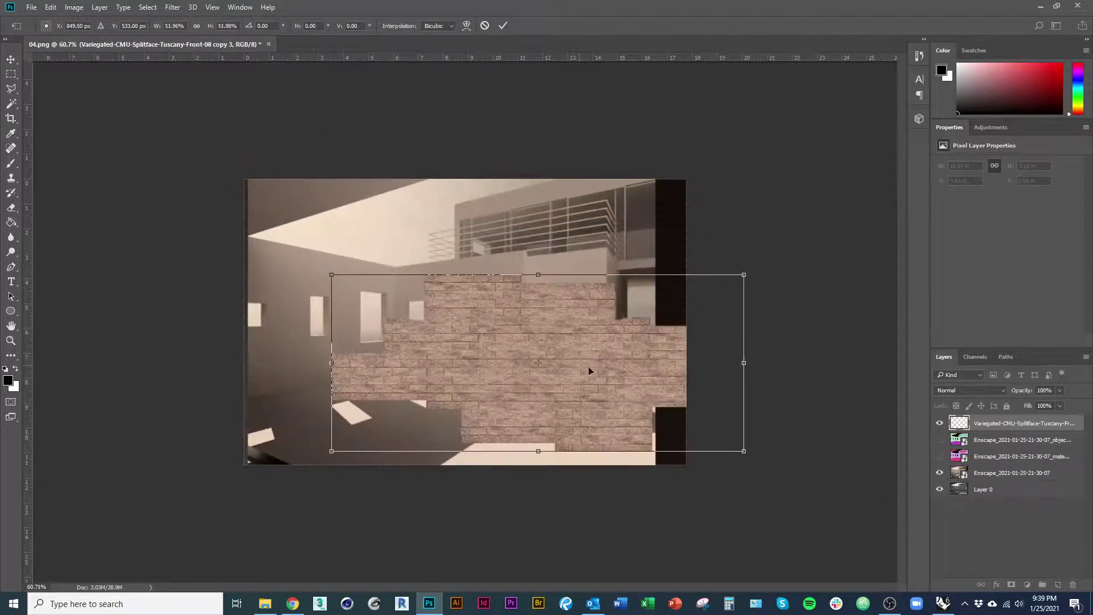
drag(589, 367, 501, 351)
key(ctrl+0)
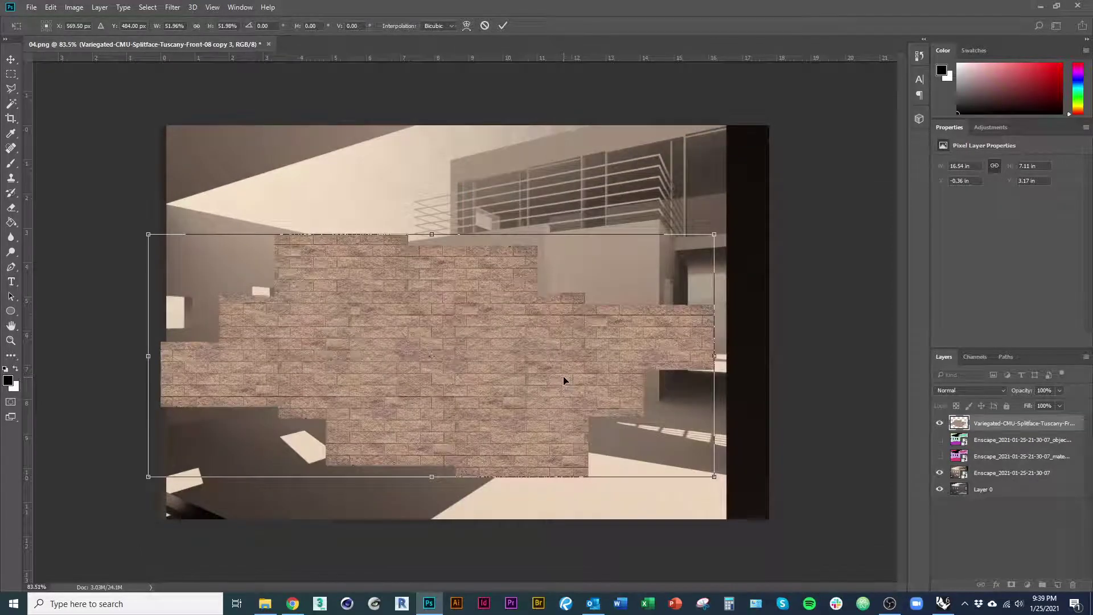
key(Return)
Marquee-select the jagged right end of the wall texture, delete it, and deselect
key(m)
drag(810, 481, 587, 271)
key(Delete)
key(ctrl+d)
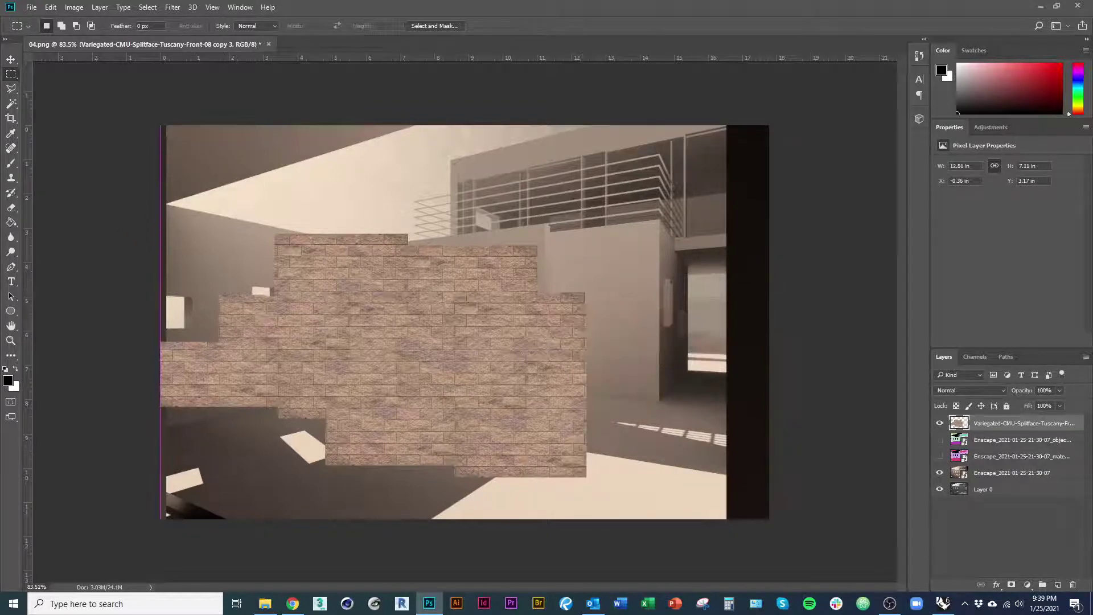
Delete the protruding left end of the wall texture and shift the remaining texture to the right
mouse_move(160, 229)
mouse_down()
mouse_move(225, 370)
mouse_move(226, 458)
mouse_up()
key(Delete)
key(v)
mouse_move(410, 442)
mouse_down()
mouse_move(494, 397)
mouse_move(541, 397)
mouse_up()
key(ctrl+d)
Delete the leftover narrow strip left of the wall texture and move the texture back over the middle walls
key(m)
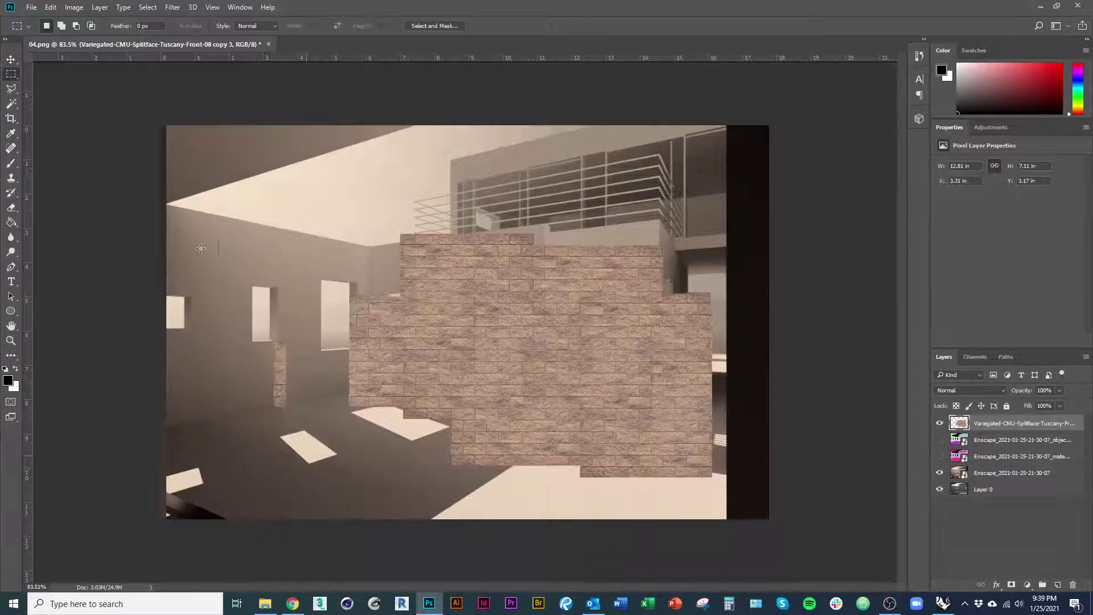
drag(202, 253, 307, 456)
key(Delete)
key(v)
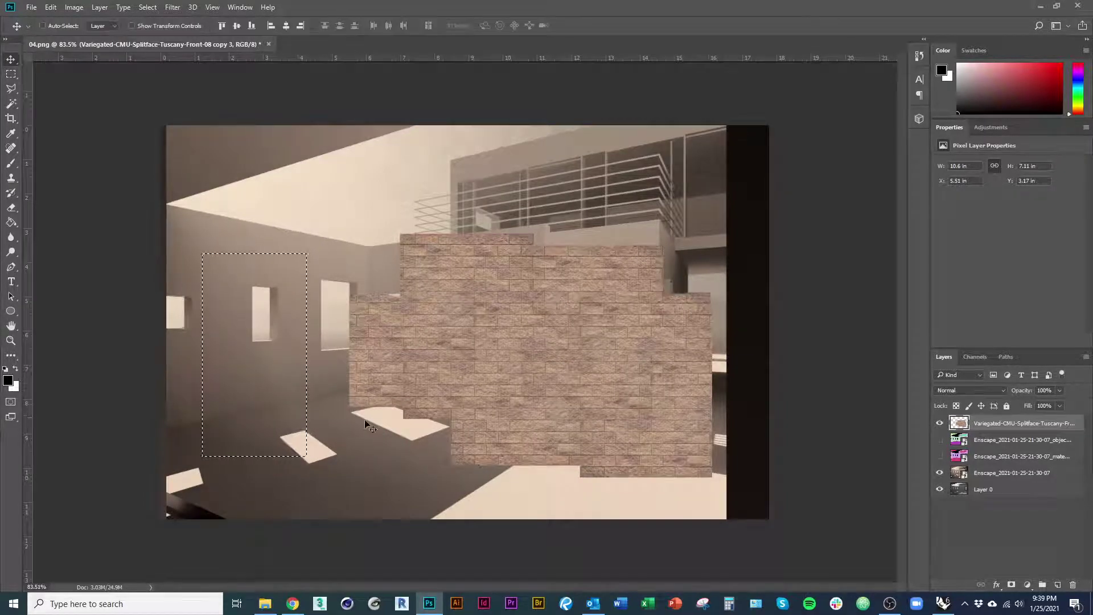
key(ctrl+d)
drag(535, 390, 442, 378)
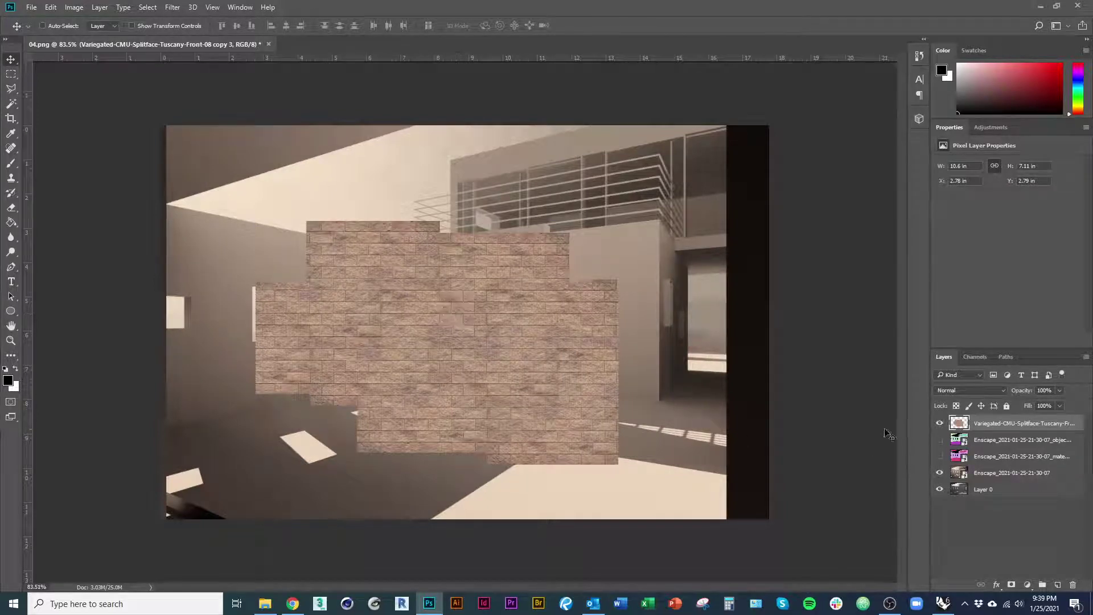
Duplicate the wall texture layer, move the copy up over the middle wall, and hide the original
key(ctrl+j)
drag(530, 376, 511, 345)
click(940, 439)
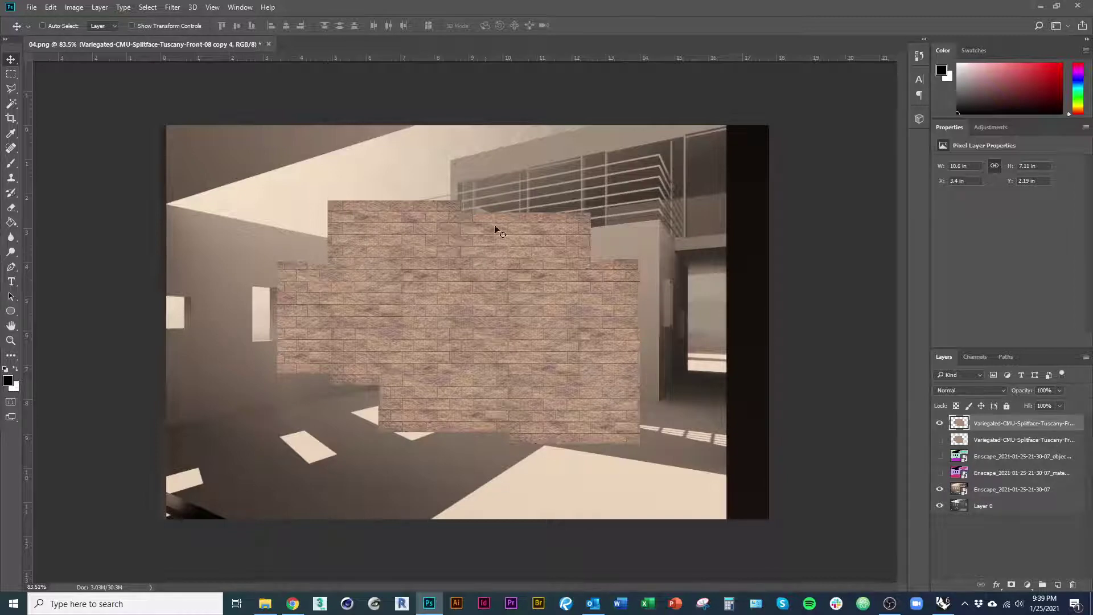
Show the object ID layer, hide the texture copy, and select the mint-green walls with the Magic Wand
click(940, 456)
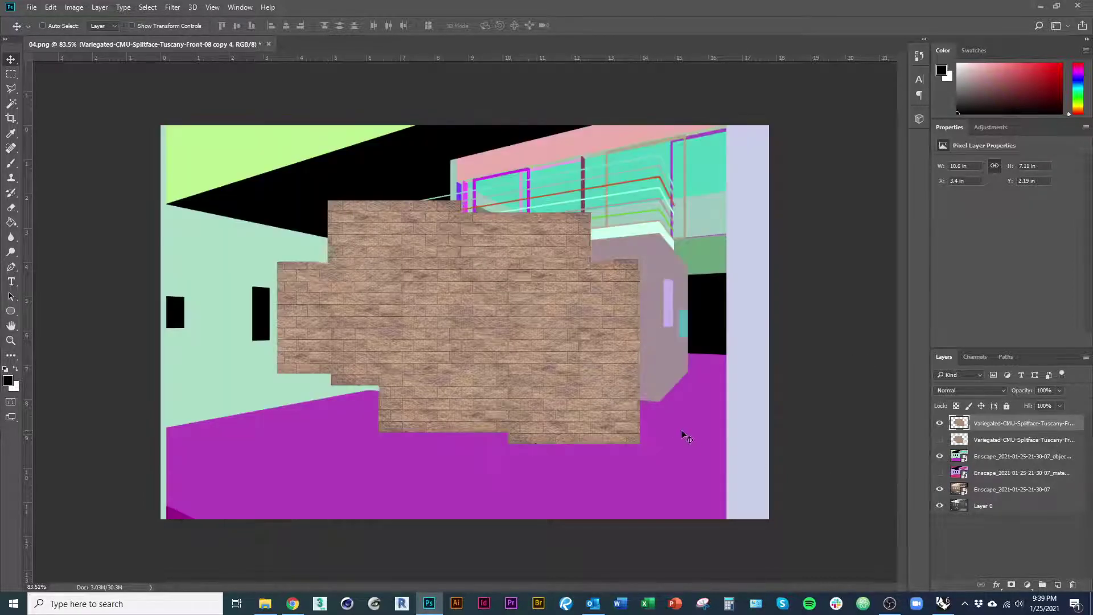
click(941, 423)
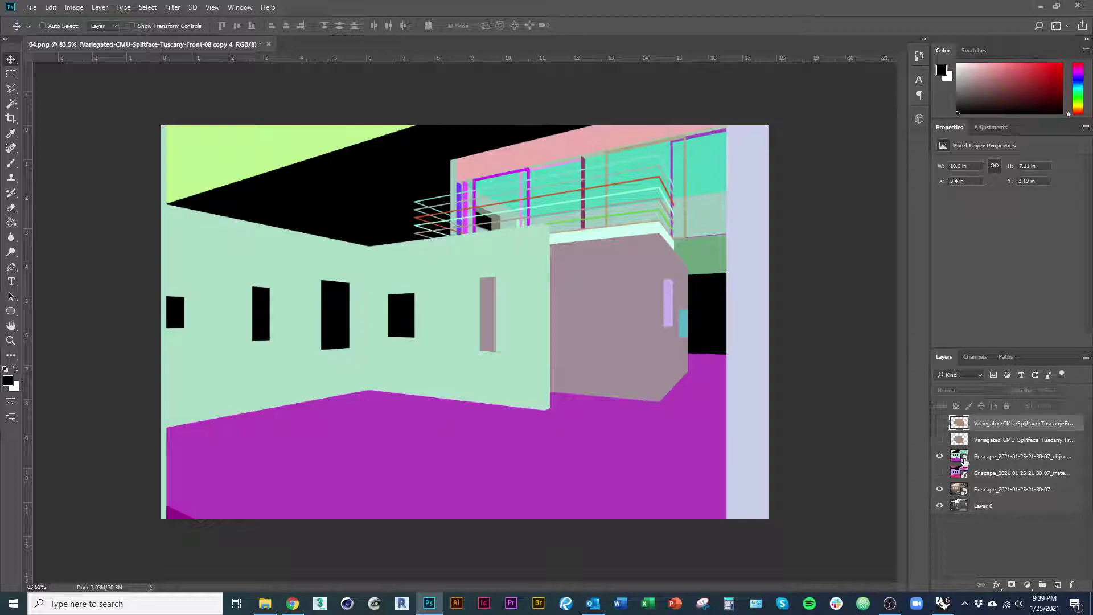
click(964, 461)
key(w)
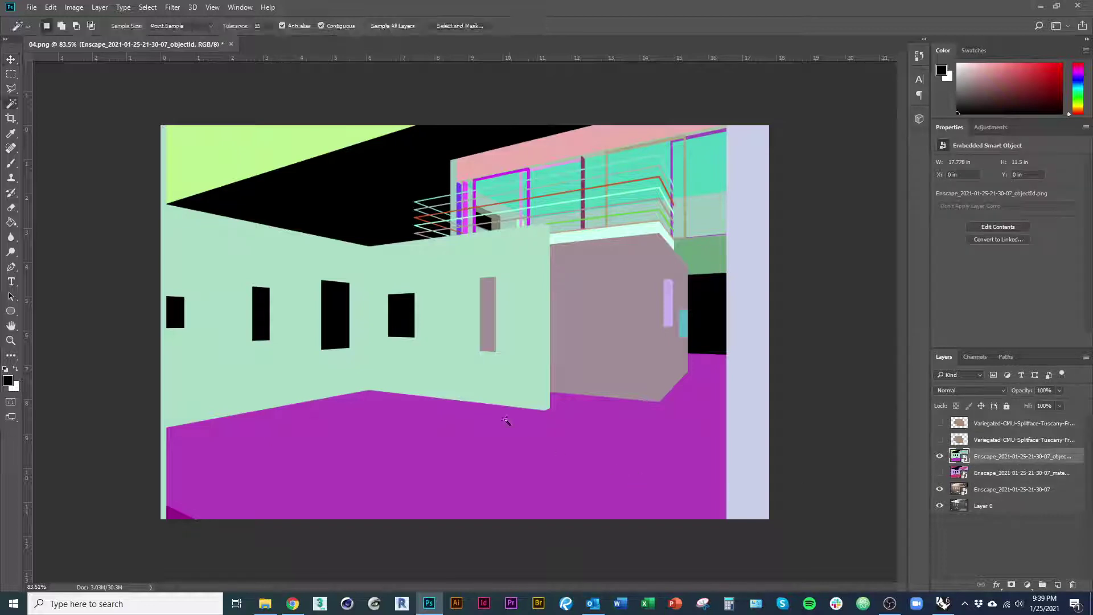
click(449, 394)
scroll(273, 371, up, 1)
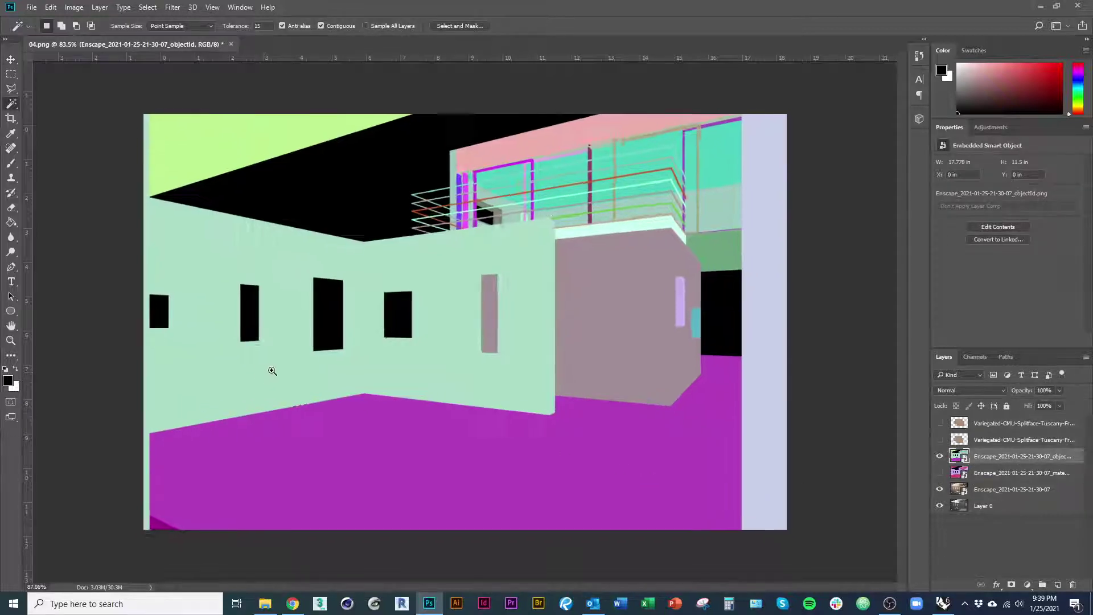
scroll(265, 373, down, 2)
key(m)
drag(141, 120, 353, 527)
key(ctrl+z)
click(339, 360)
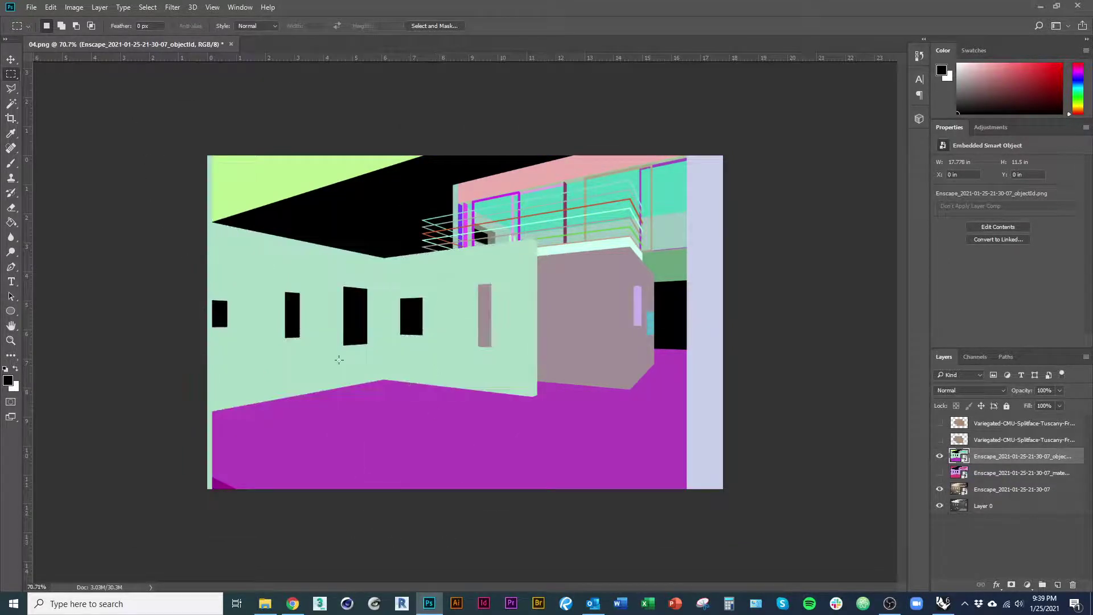
key(ctrl+z)
drag(174, 136, 390, 446)
scroll(391, 398, up, 5)
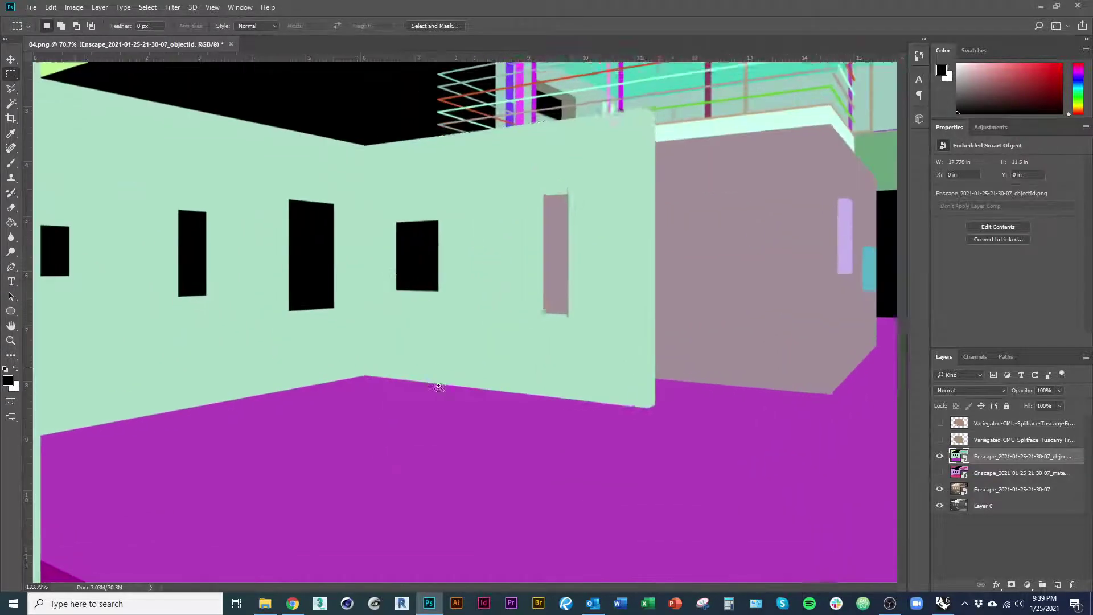
drag(382, 356, 427, 344)
drag(434, 416, 363, 451)
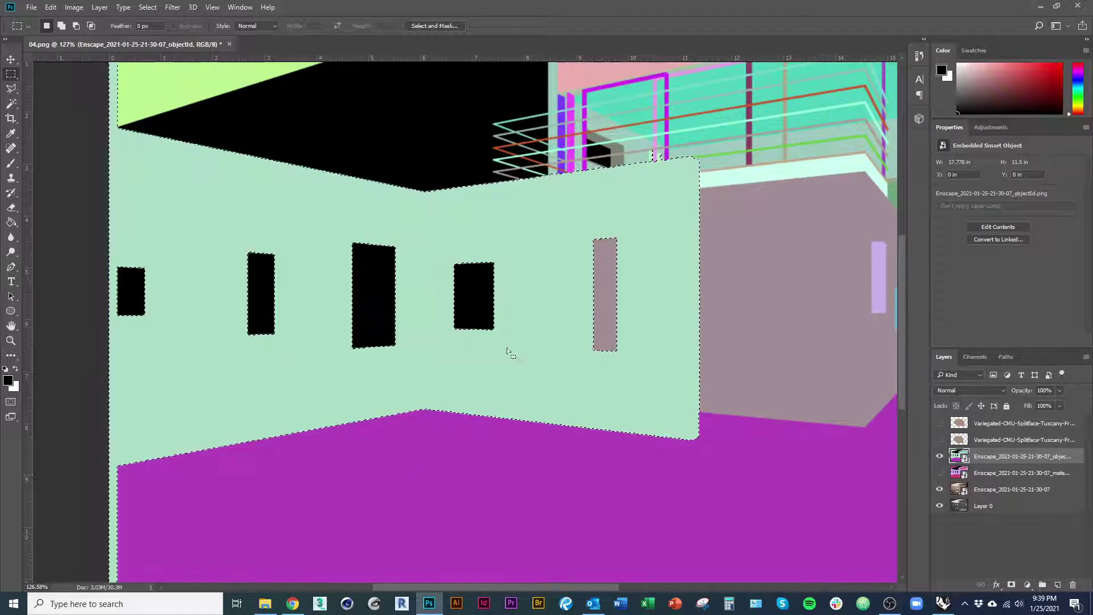
Subtract everything left of the room's corner from the selection, keeping only the mint-green wall to its right
mouse_move(431, 185)
mouse_down()
mouse_move(476, 190)
mouse_move(459, 180)
mouse_move(447, 189)
mouse_up()
drag(422, 223, 474, 157)
alt+drag(360, 75, 474, 568)
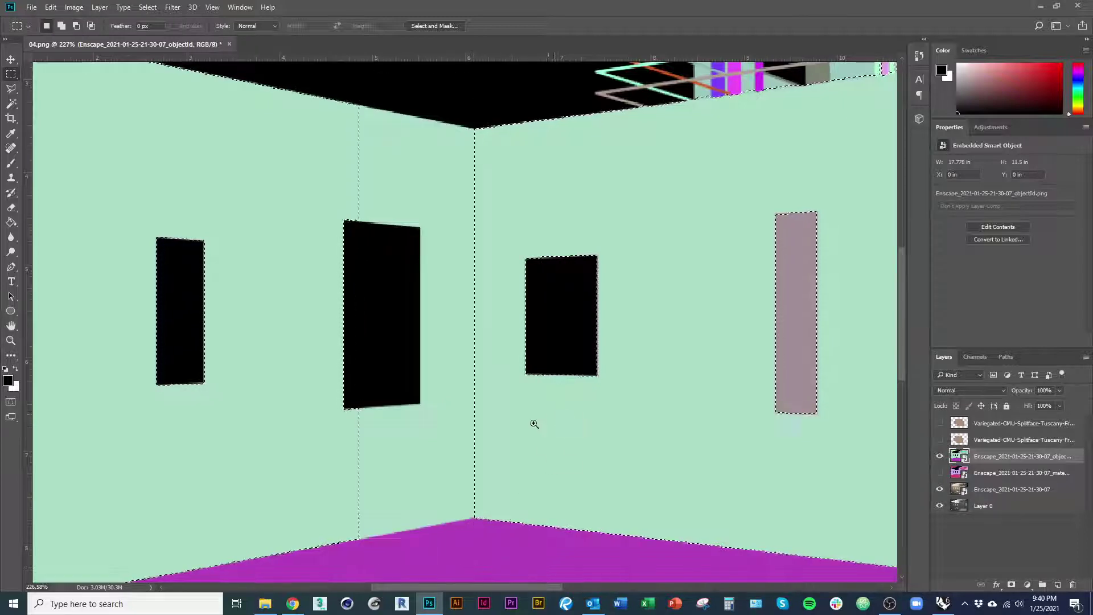
scroll(532, 422, down, 6)
scroll(520, 517, up, 1)
click(243, 181)
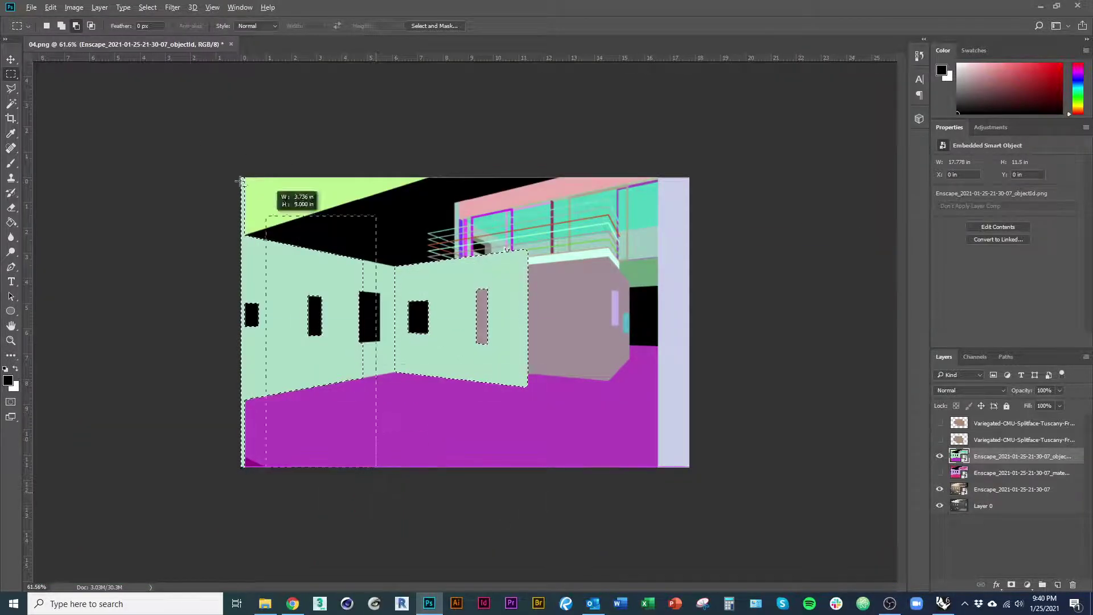
scroll(469, 270, up, 3)
scroll(470, 270, up, 3)
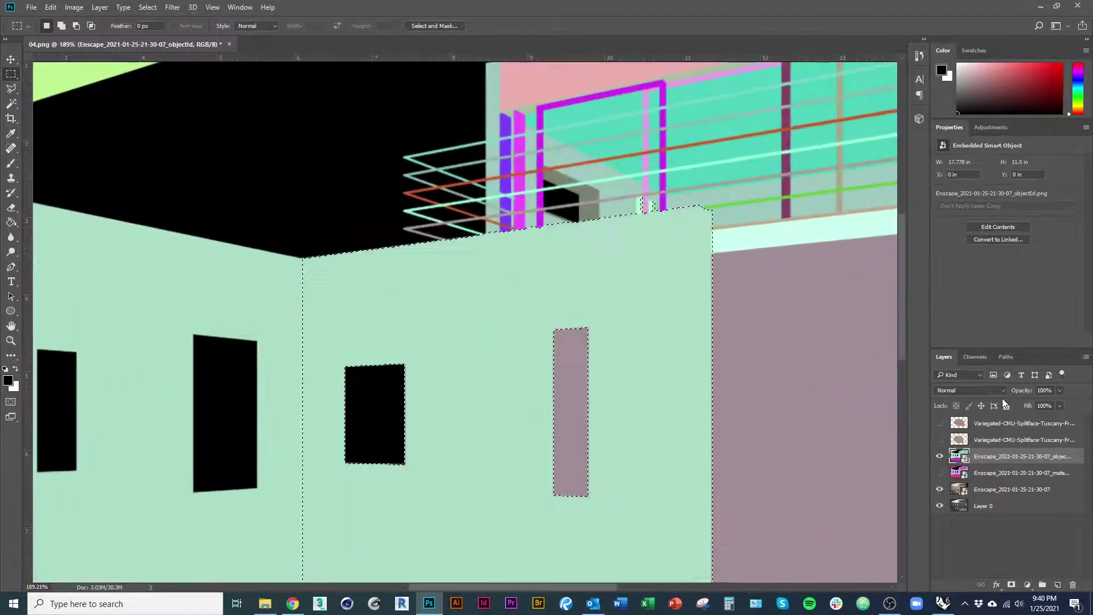
Add a layer mask from the selection to the top texture copy, hide the object ID layer, and show the copy
click(1009, 424)
click(1011, 585)
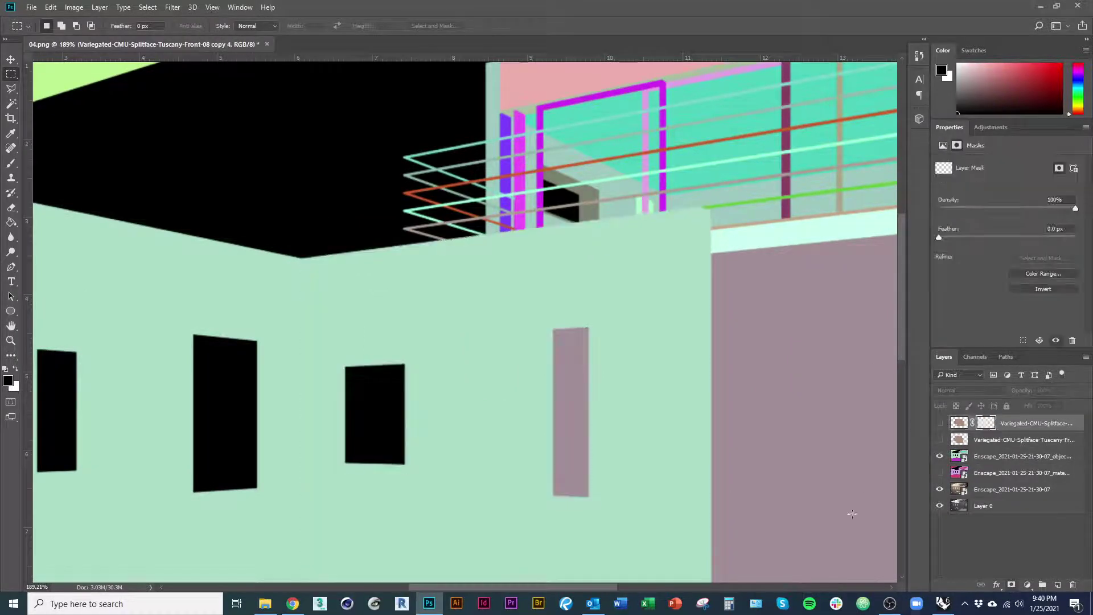
click(940, 456)
scroll(422, 328, down, 2)
scroll(421, 327, down, 3)
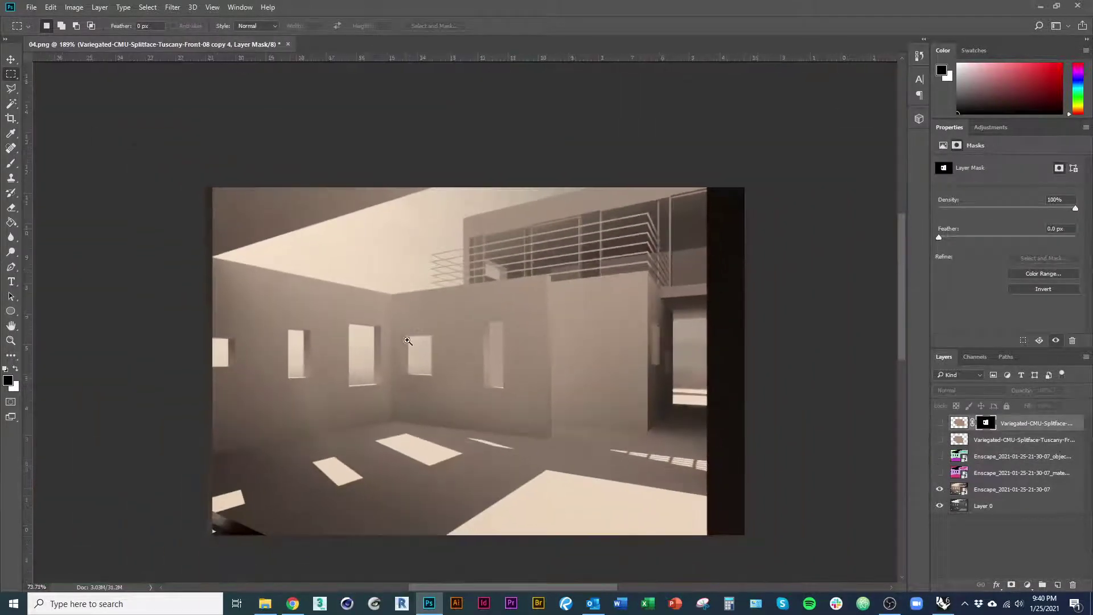
click(939, 423)
key(v)
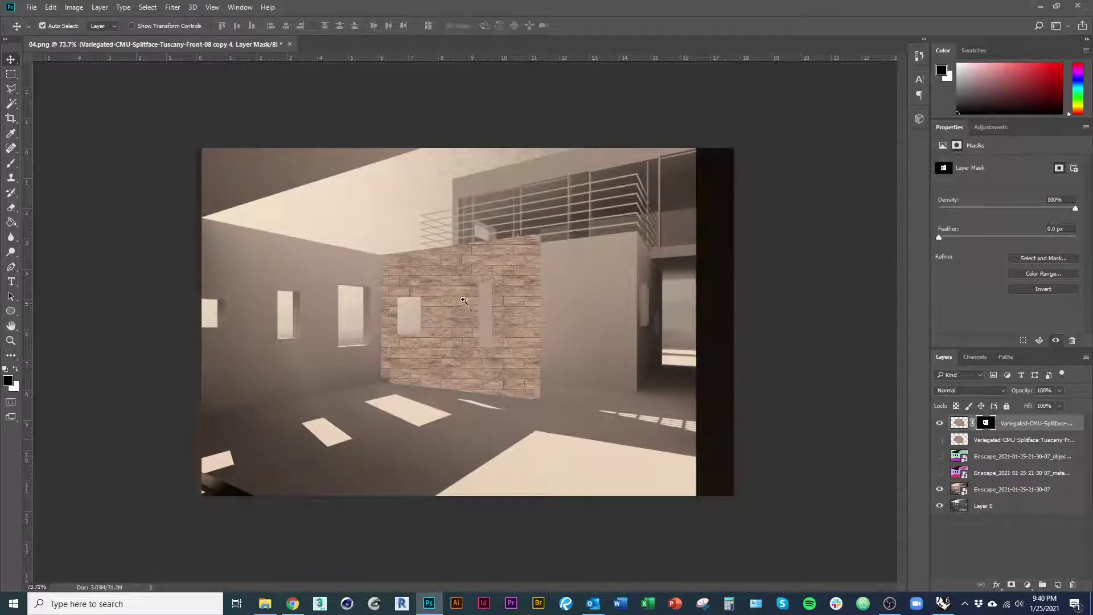
scroll(464, 300, up, 2)
scroll(461, 273, down, 1)
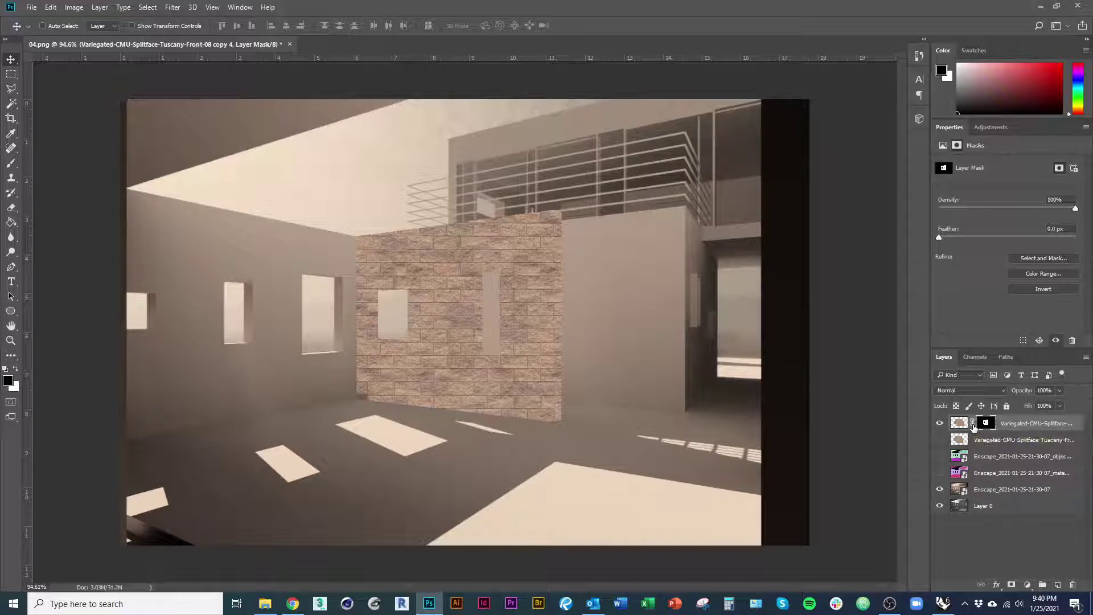
Unlink the layer mask from the top texture copy and make the texture image active instead of the mask
click(973, 425)
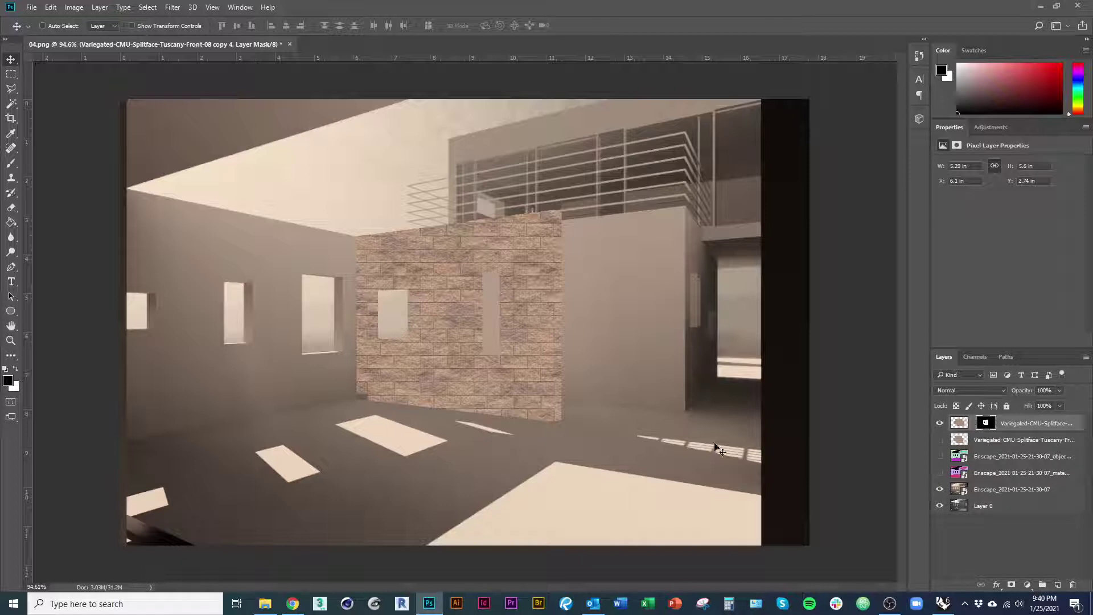
key(ctrl+t)
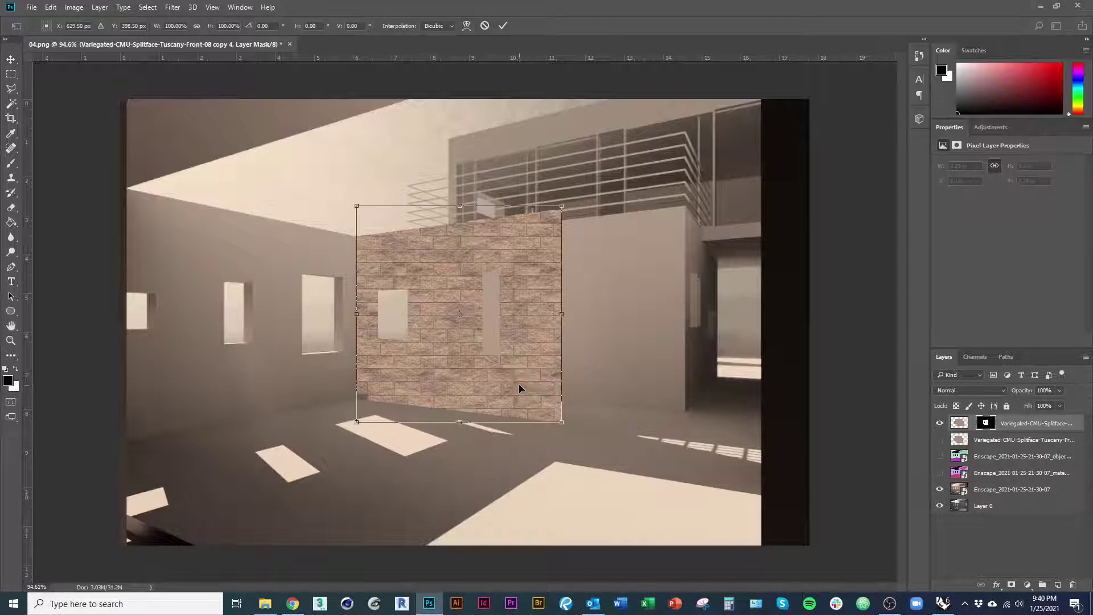
key(Return)
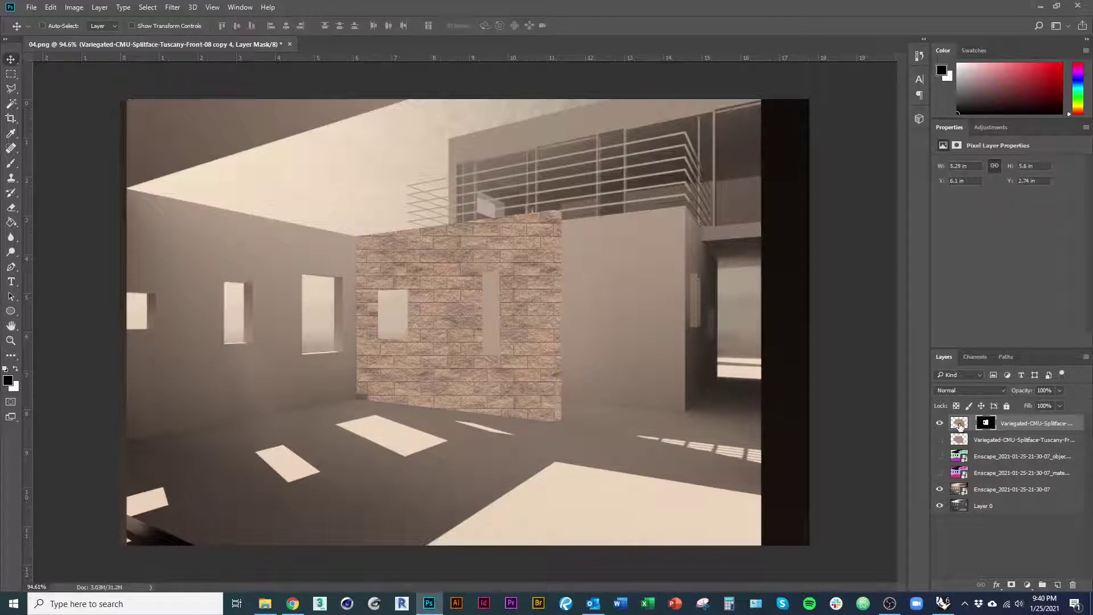
click(960, 426)
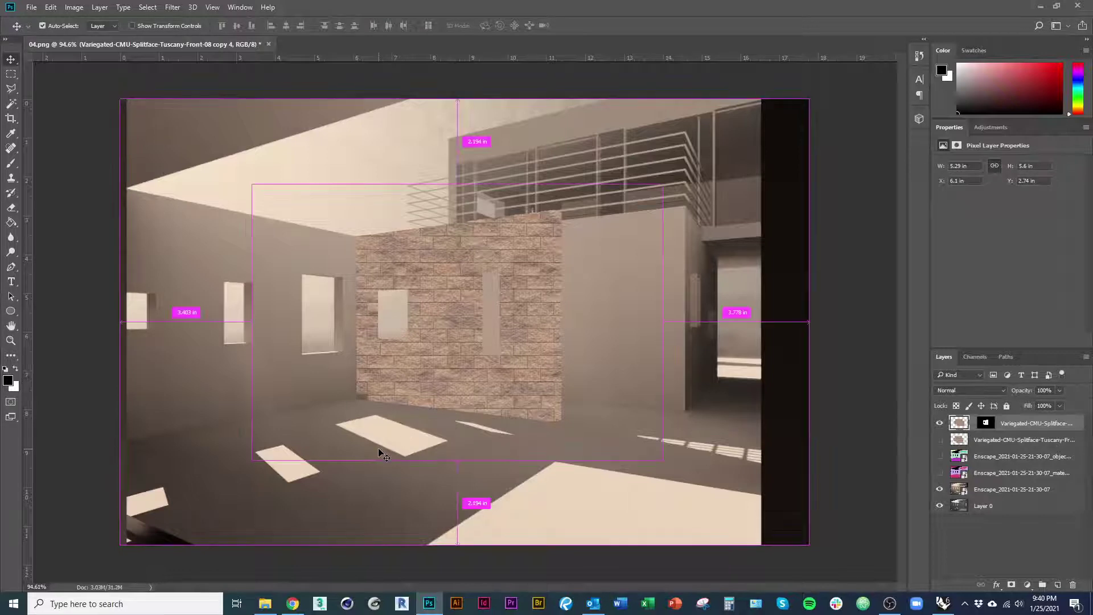
Apply a Perspective transform that shortens the texture's left edge to follow the wall, and narrow it to about 95% width
key(ctrl+t)
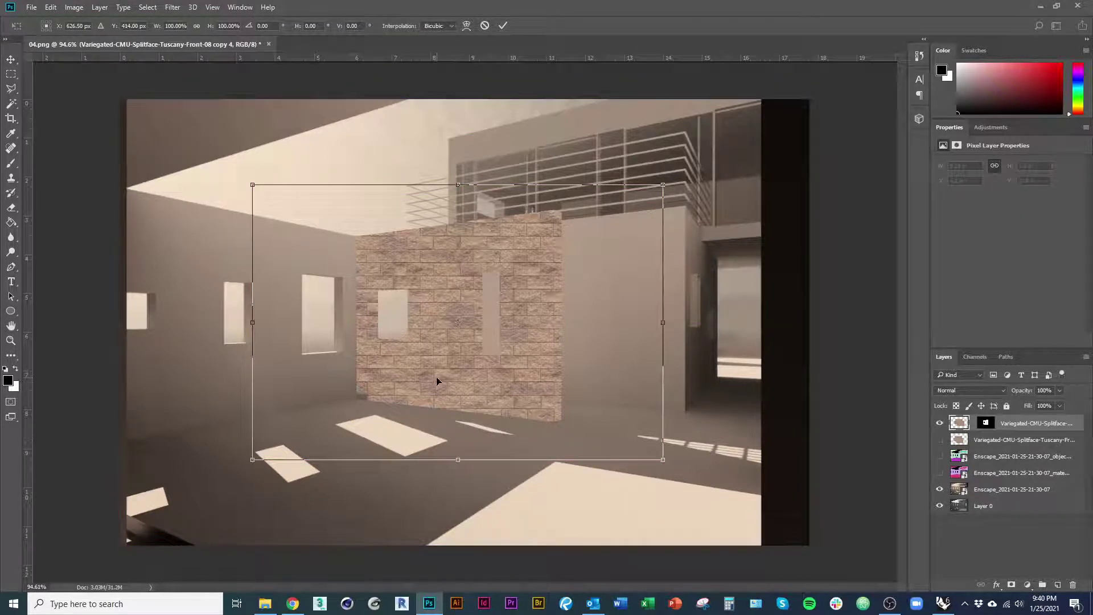
right_click(437, 382)
click(474, 436)
drag(253, 460, 253, 405)
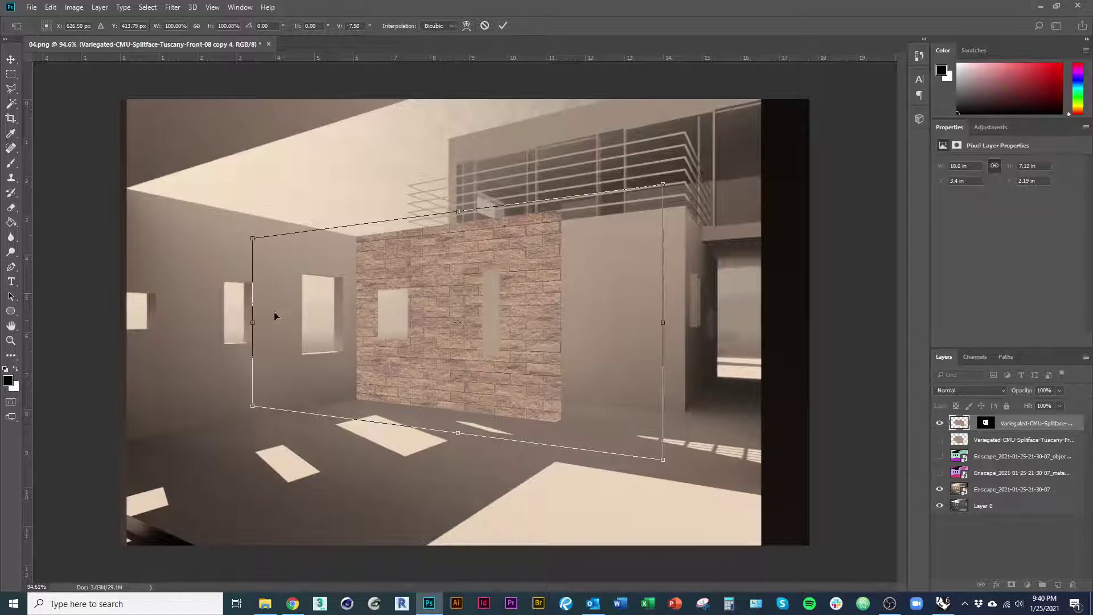
drag(252, 324, 274, 321)
scroll(478, 323, up, 5)
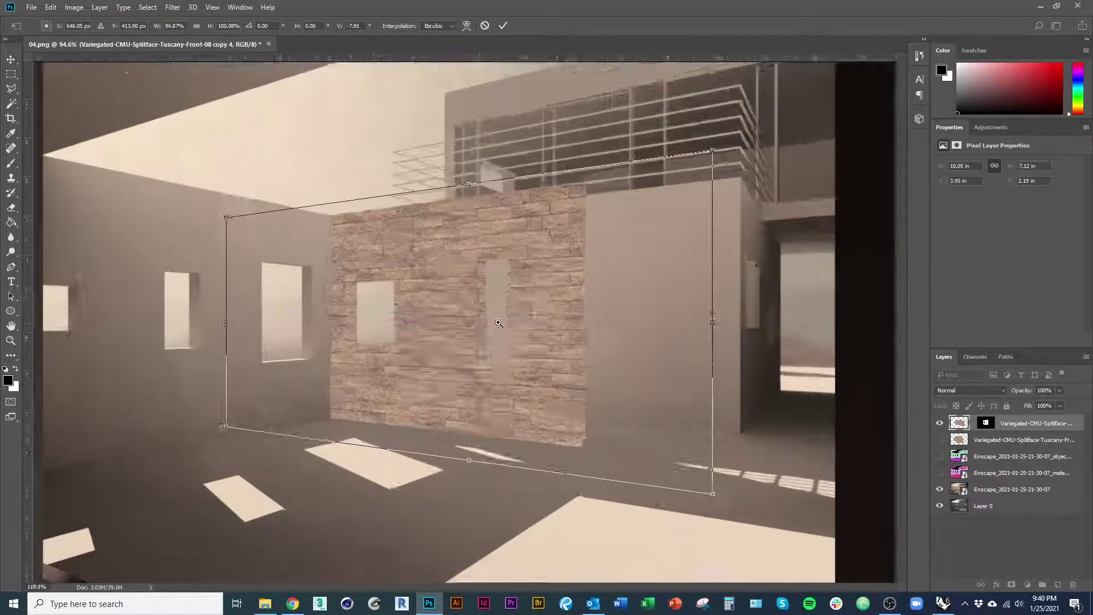
scroll(514, 374, down, 2)
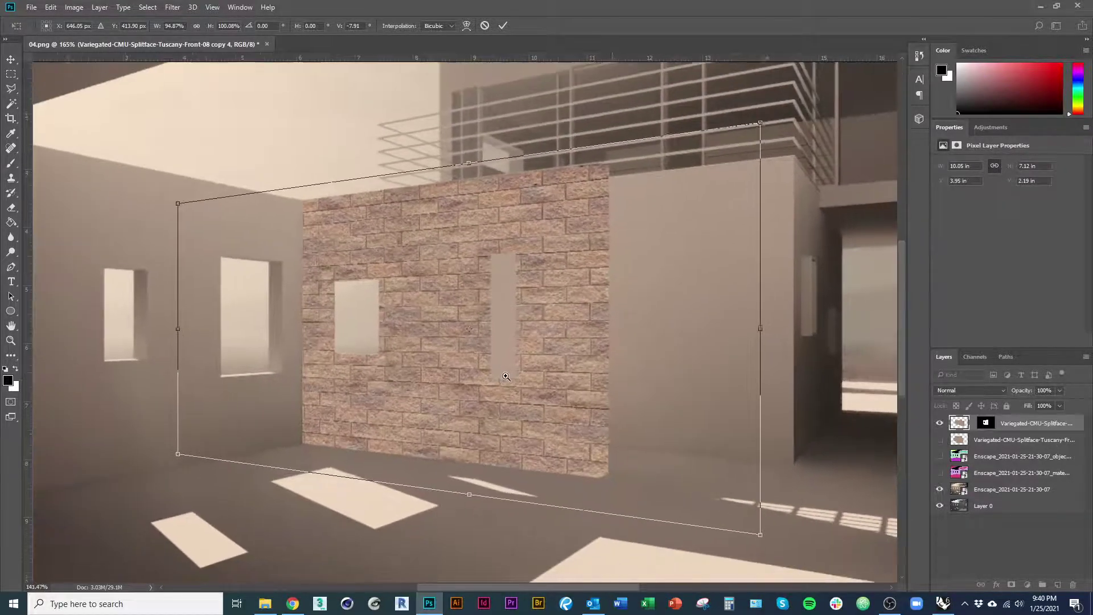
drag(469, 494, 465, 568)
key(ctrl+z)
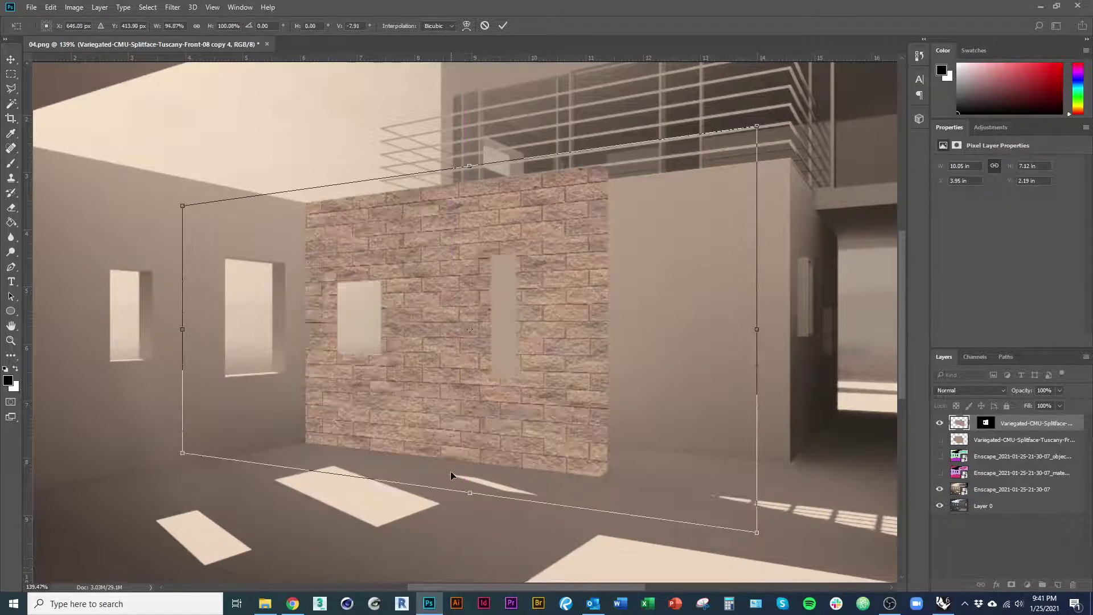
Stretch the texture vertically to about 132% height by extending its lower and upper edges, and nudge it slightly to align its courses
drag(468, 494, 471, 578)
scroll(444, 400, down, 2)
scroll(445, 266, down, 1)
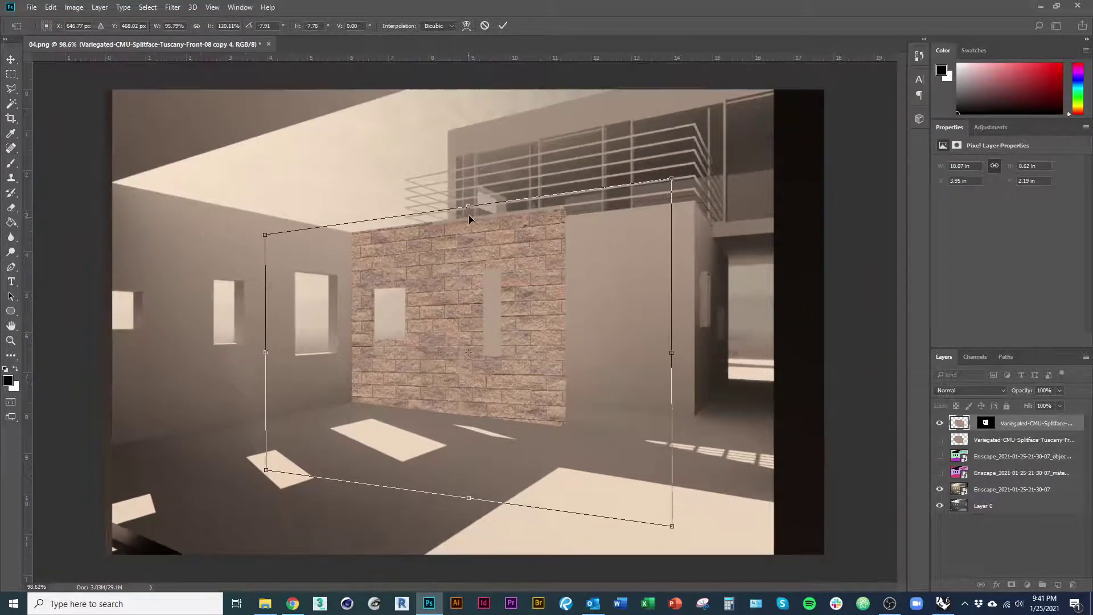
drag(470, 210, 470, 172)
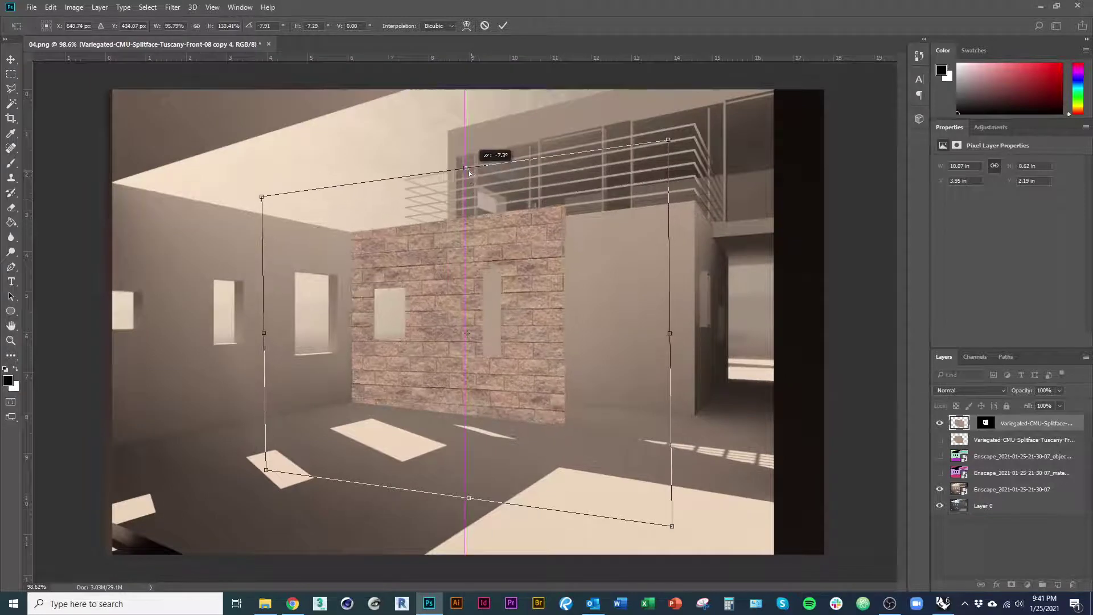
drag(572, 251, 573, 251)
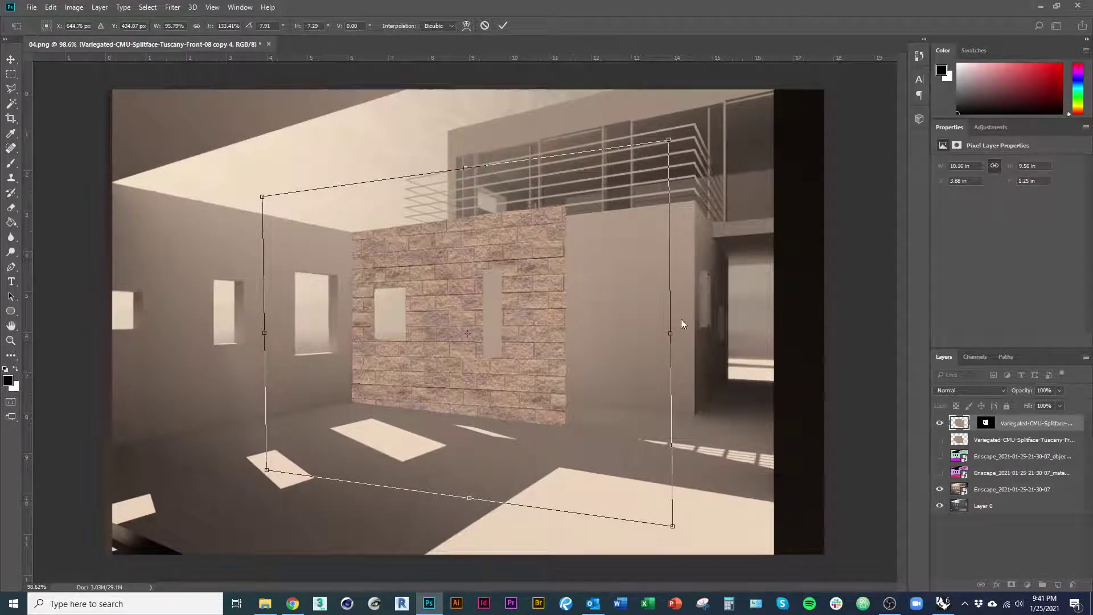
key(Right)
key(Down)
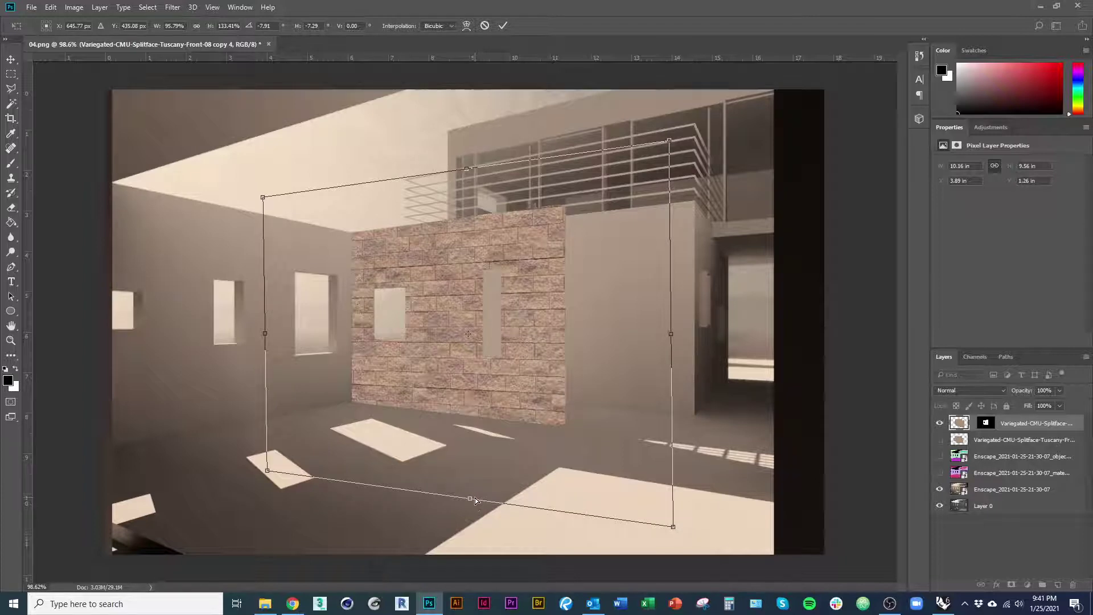
drag(471, 501, 467, 498)
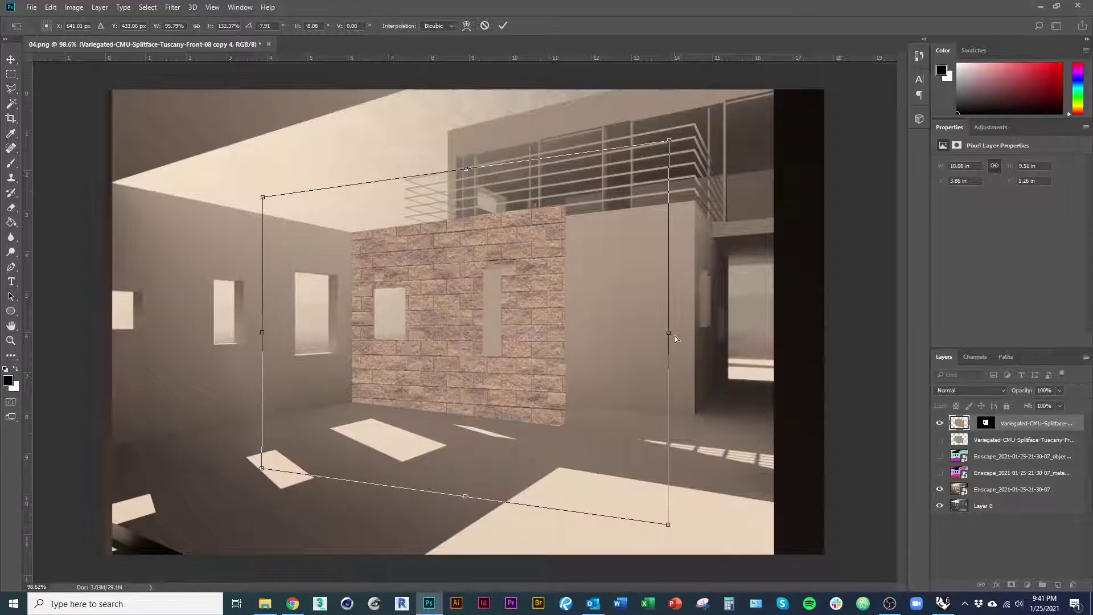
Steepen the texture's perspective by moving its right corners apart to about 162% height, and commit the transform
drag(669, 525, 671, 556)
drag(669, 142, 669, 108)
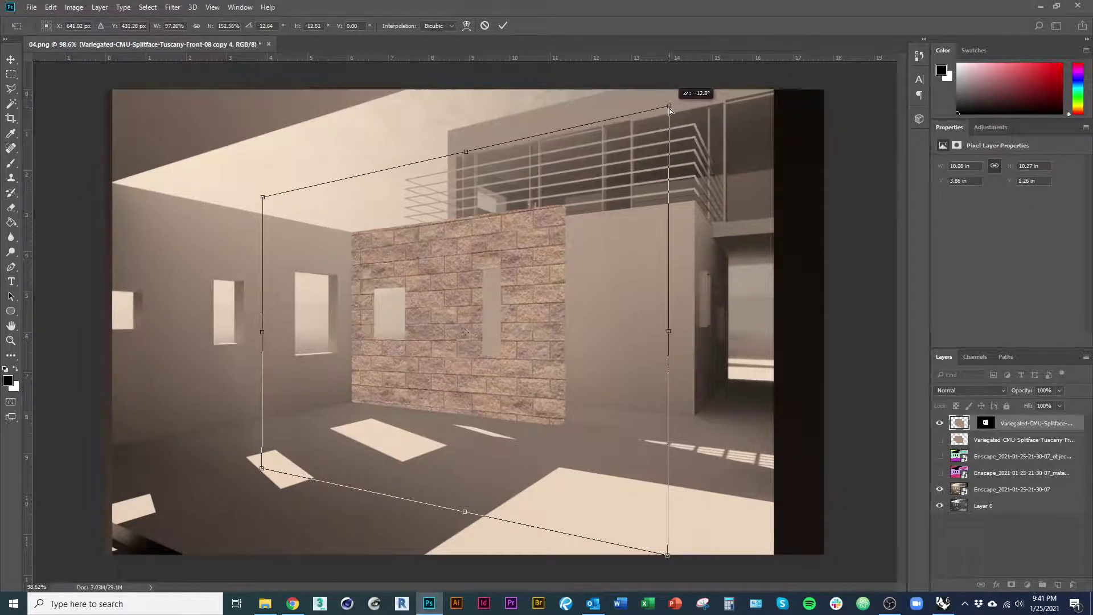
key(ctrl+minus)
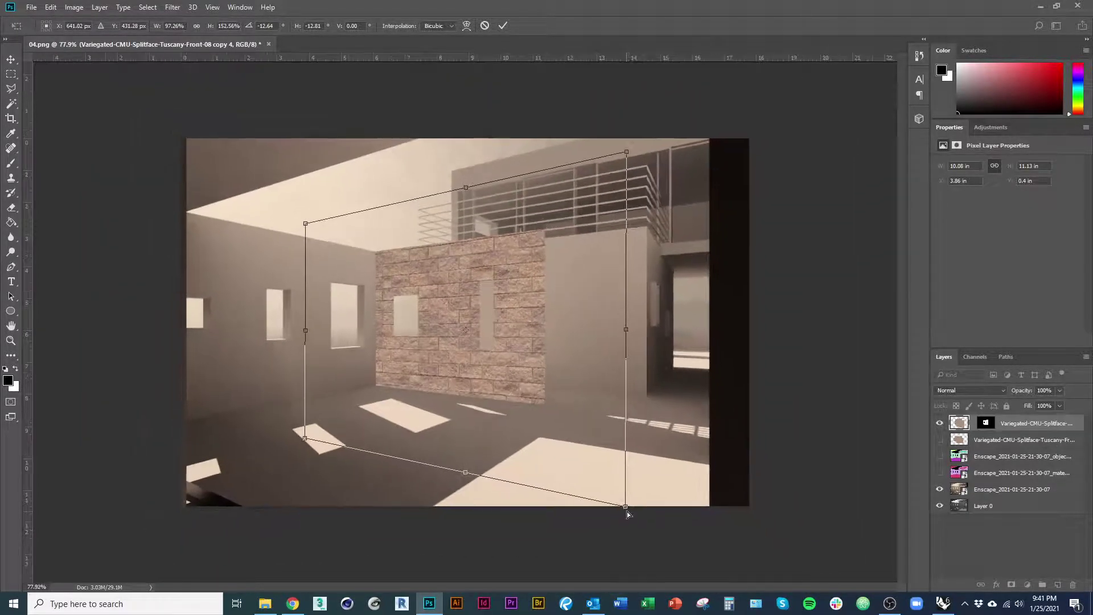
drag(628, 514, 635, 521)
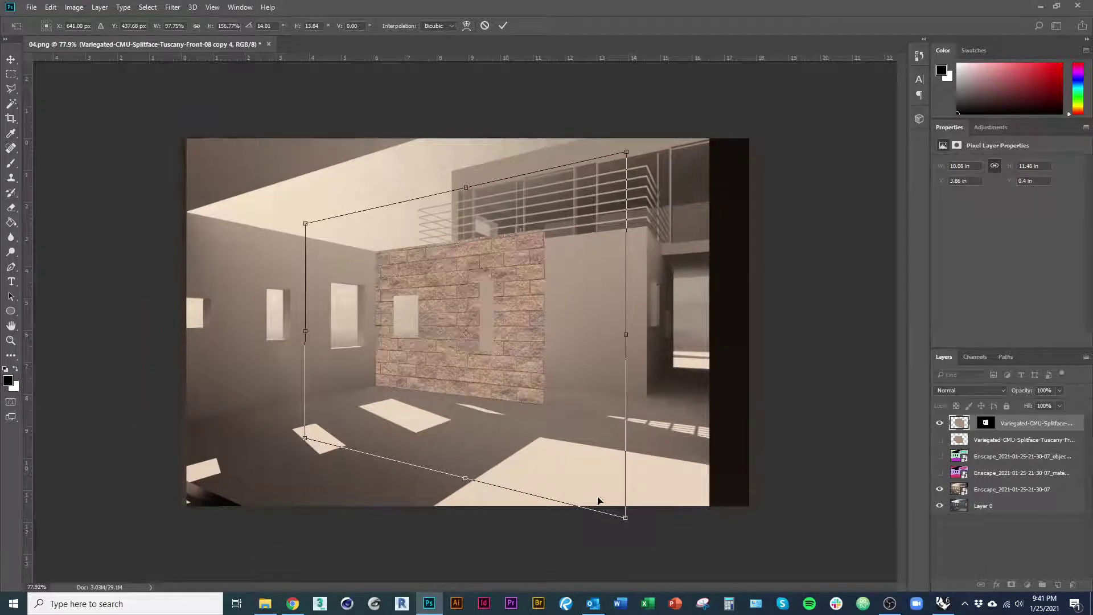
drag(628, 150, 631, 143)
drag(628, 519, 628, 524)
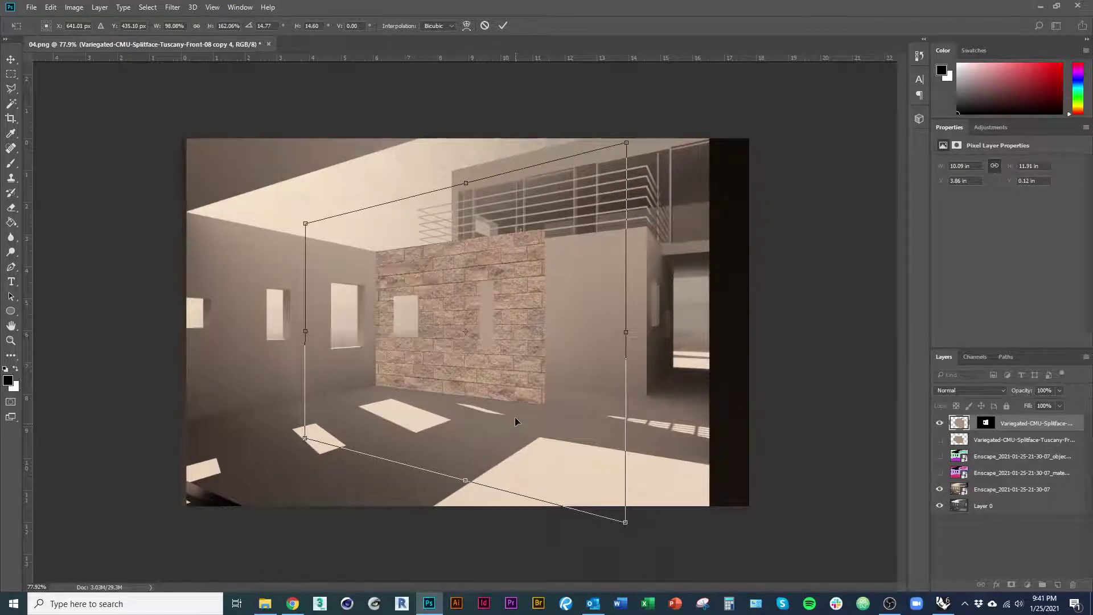
key(Return)
drag(440, 357, 493, 360)
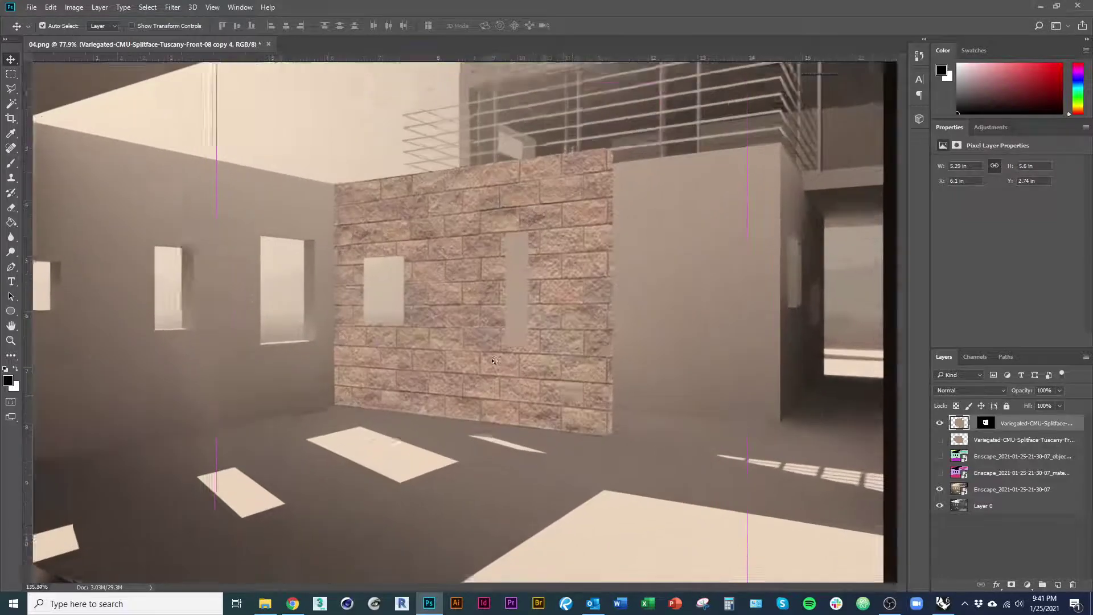
drag(566, 395, 450, 341)
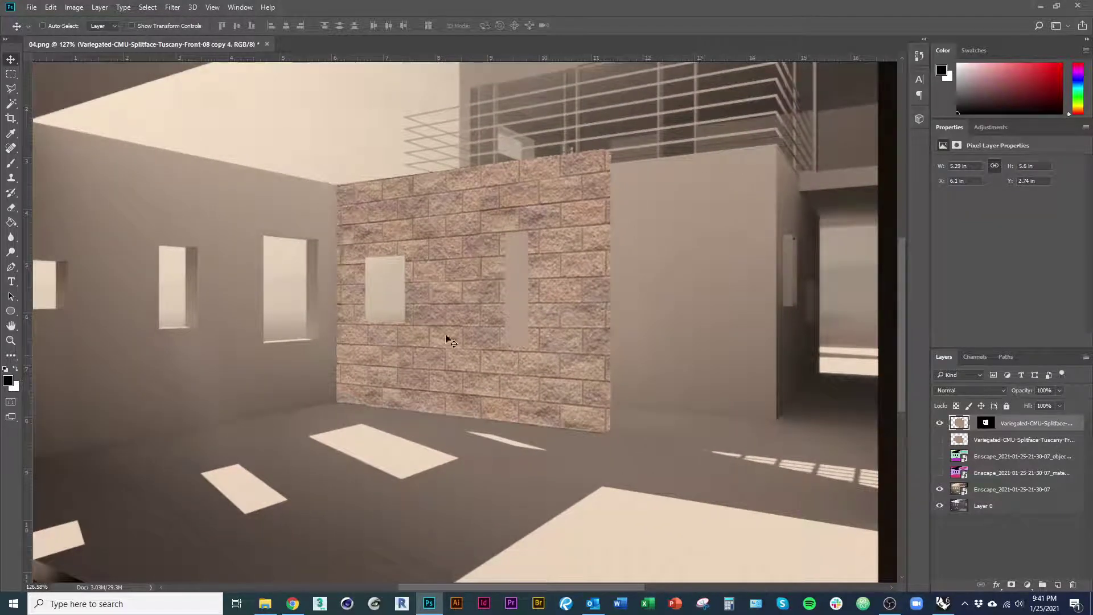
Duplicate the hidden unmasked texture layer and show the object ID layer
click(954, 439)
key(ctrl+j)
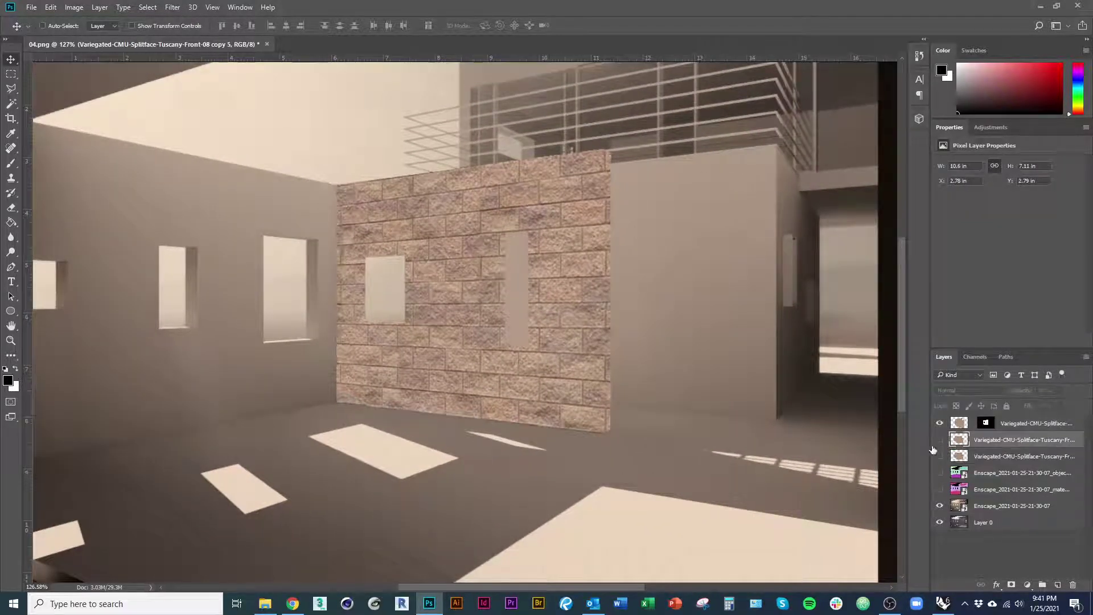
scroll(713, 345, down, 5)
click(946, 472)
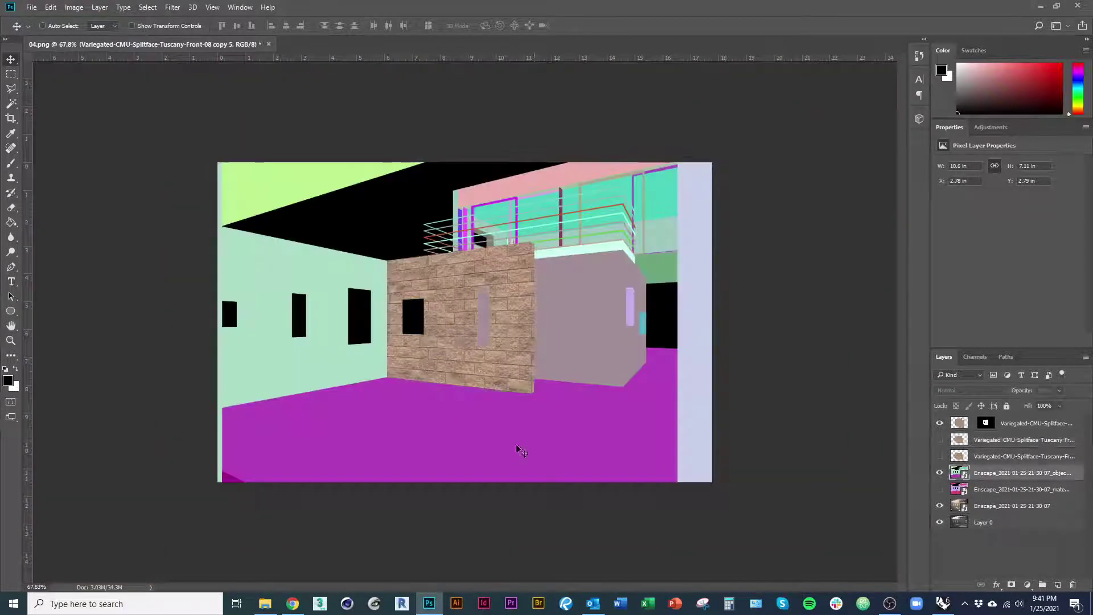
Select the mint-green walls by color and subtract everything right of the room's corner, keeping the left wall
key(w)
click(305, 367)
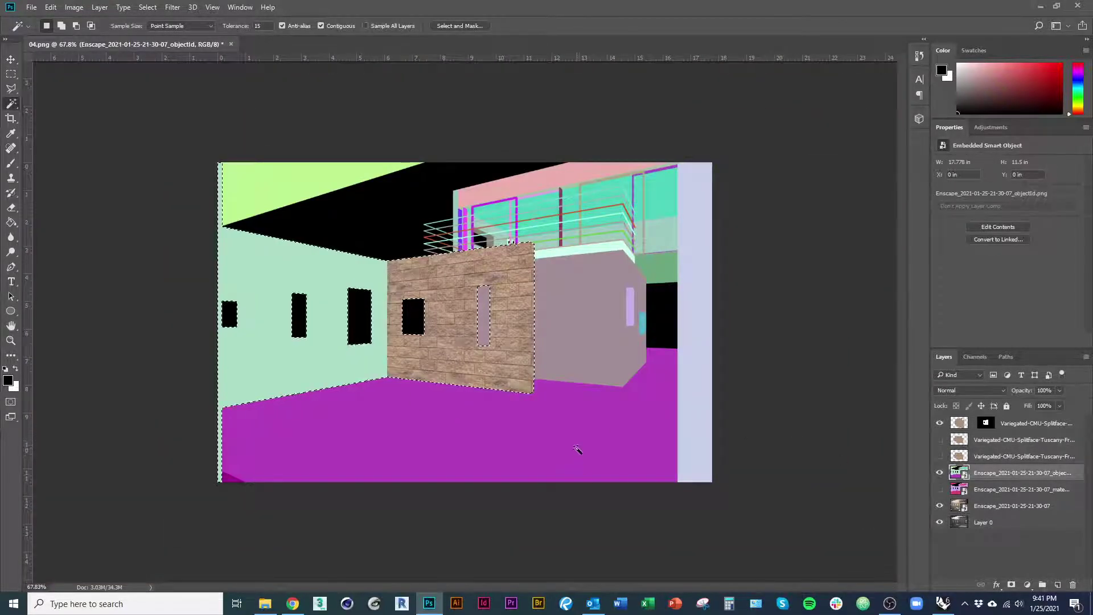
key(m)
drag(612, 449, 399, 211)
Examine the top texture copy's layer mask on its own against the wall selection, and return to the normal view
alt+click(985, 423)
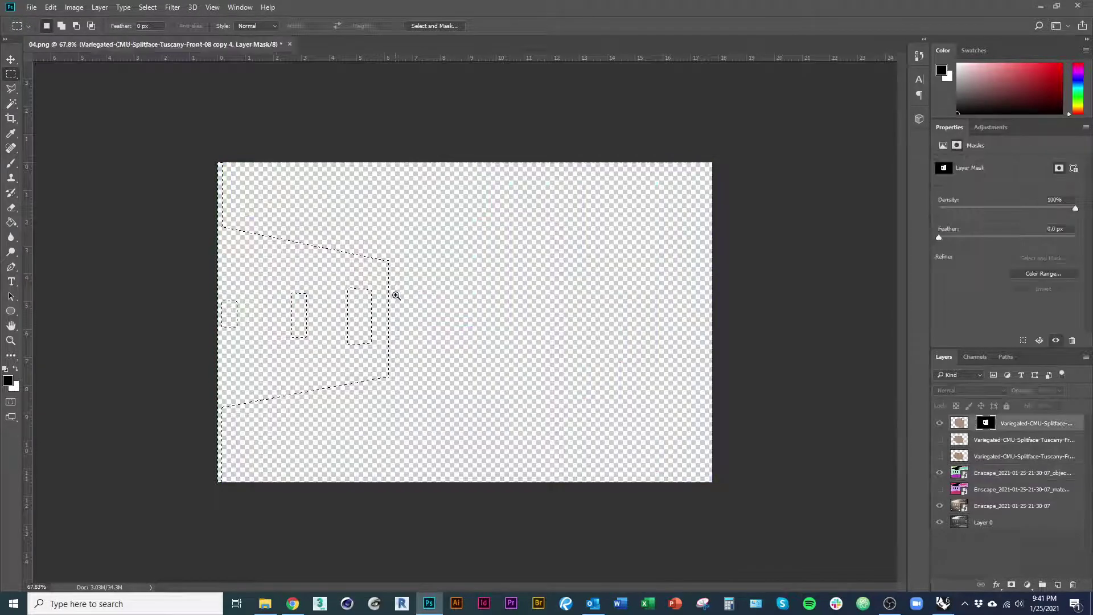
scroll(415, 317, up, 3)
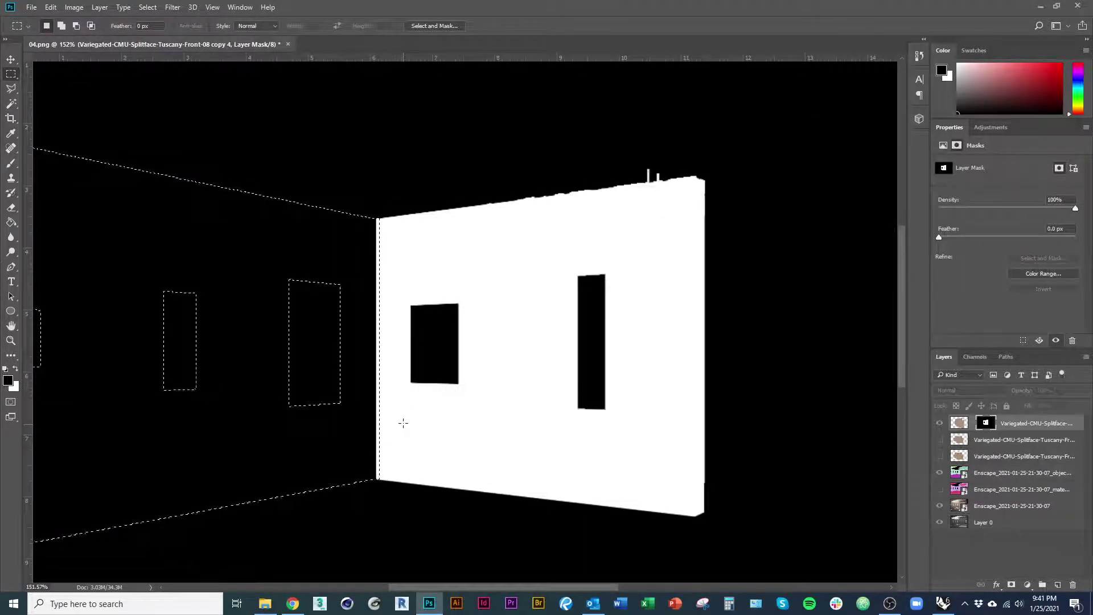
scroll(387, 489, up, 2)
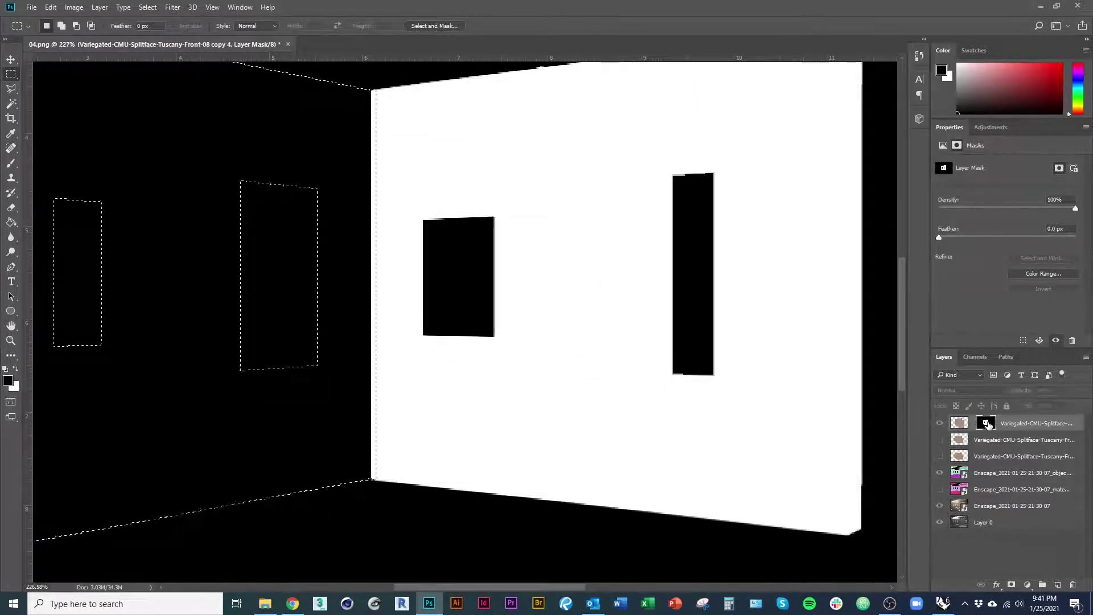
scroll(490, 415, down, 3)
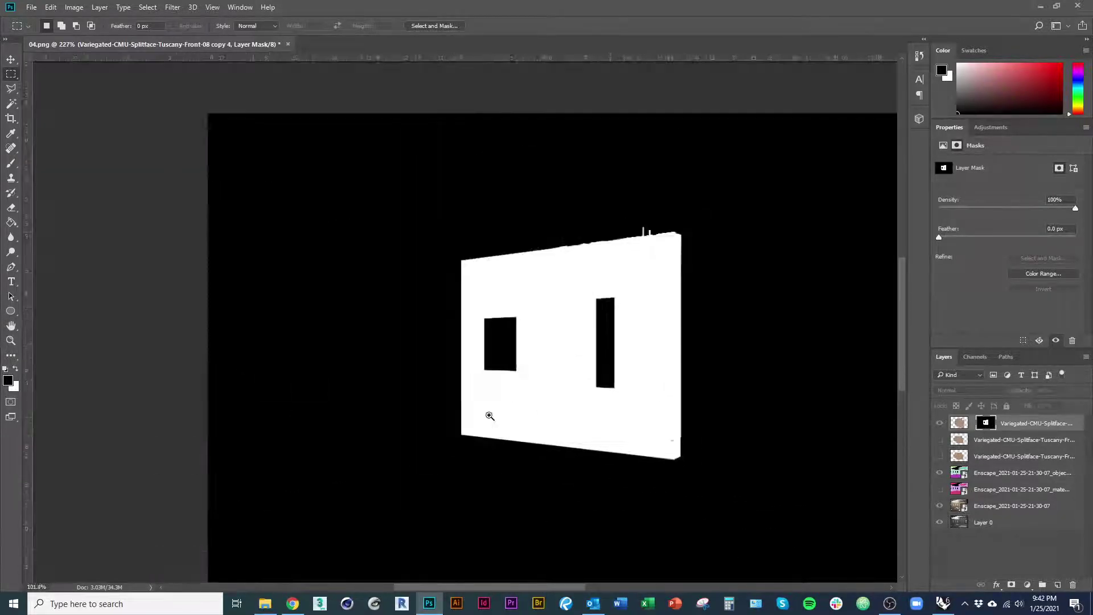
alt+click(990, 427)
scroll(368, 335, down, 1)
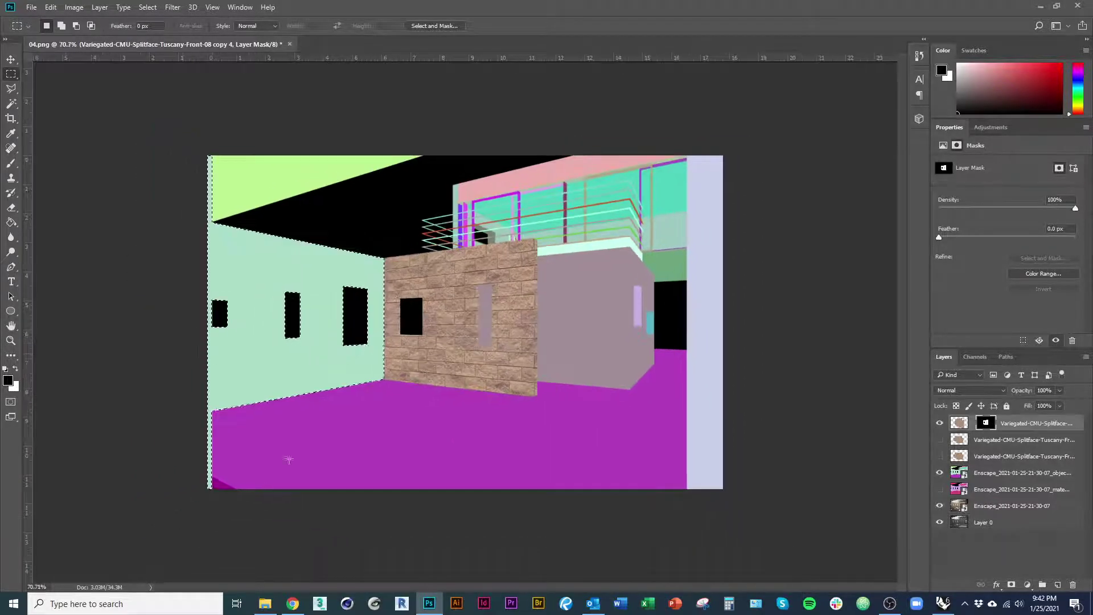
Subtract the thin mint-green strip along the image's left edge from the left wall selection
drag(207, 155, 212, 524)
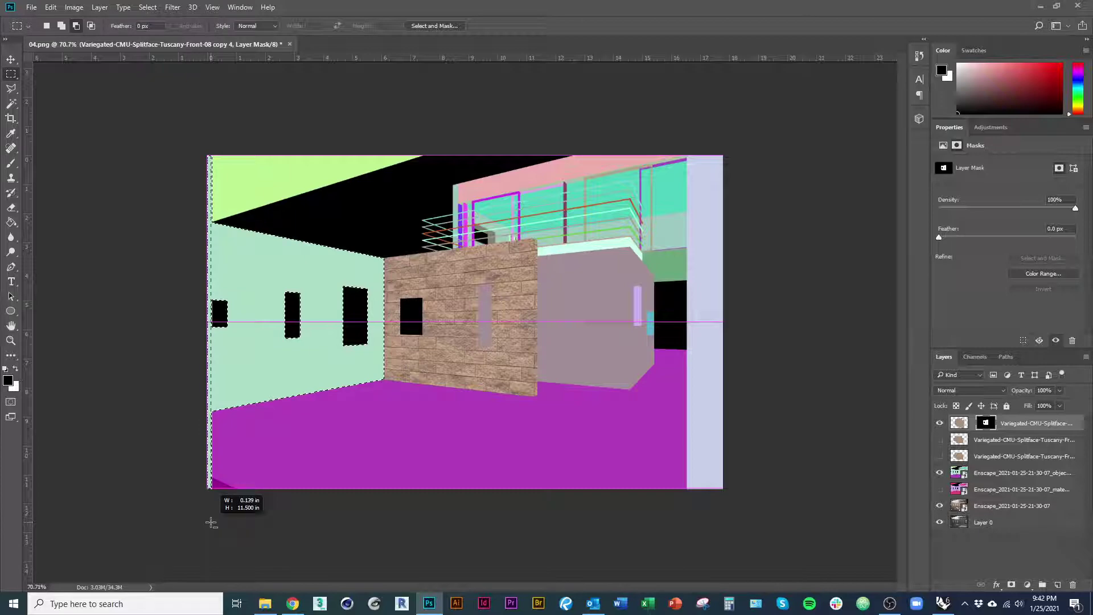
drag(212, 523, 216, 519)
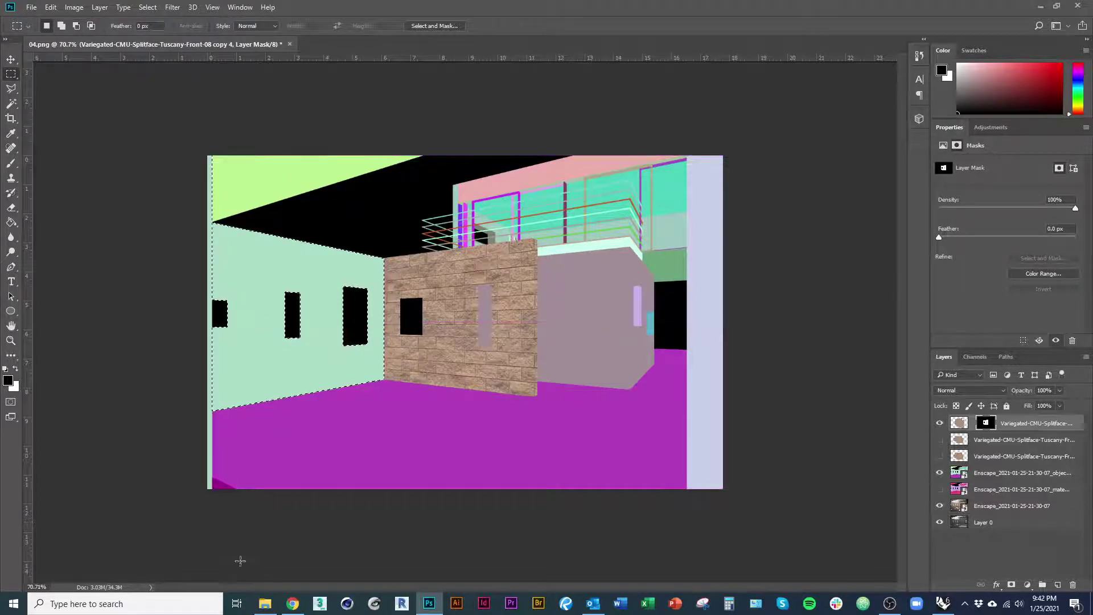
scroll(255, 202, up, 3)
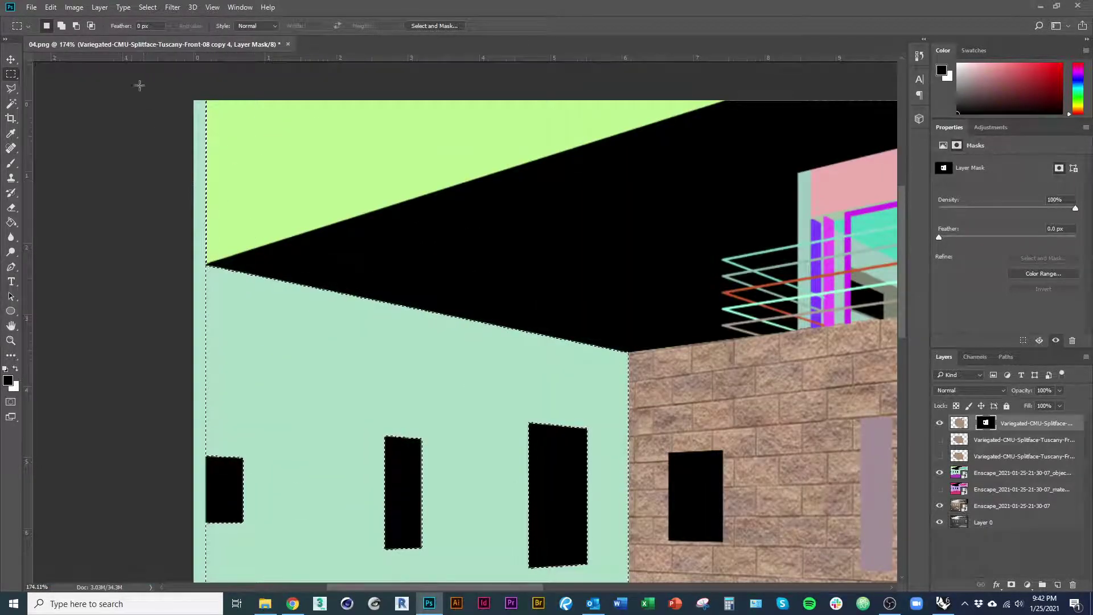
drag(194, 274, 206, 510)
key(ctrl+space)
drag(286, 468, 341, 375)
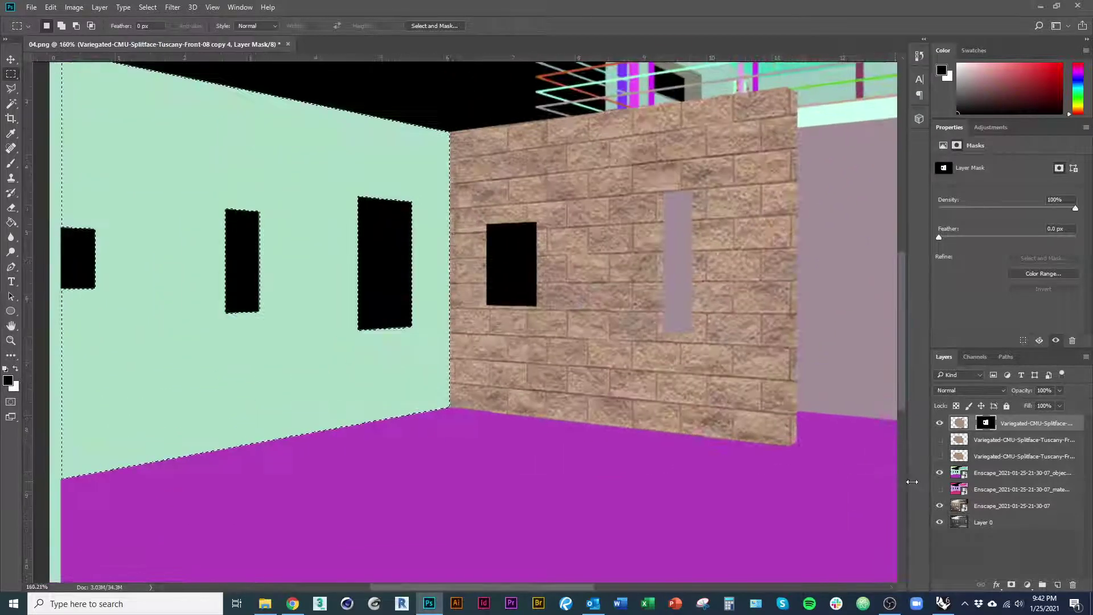
Hide the object ID layer, show the new texture copy, mask it with the selection, and make its unlinked texture image active
click(939, 473)
click(939, 439)
click(1019, 439)
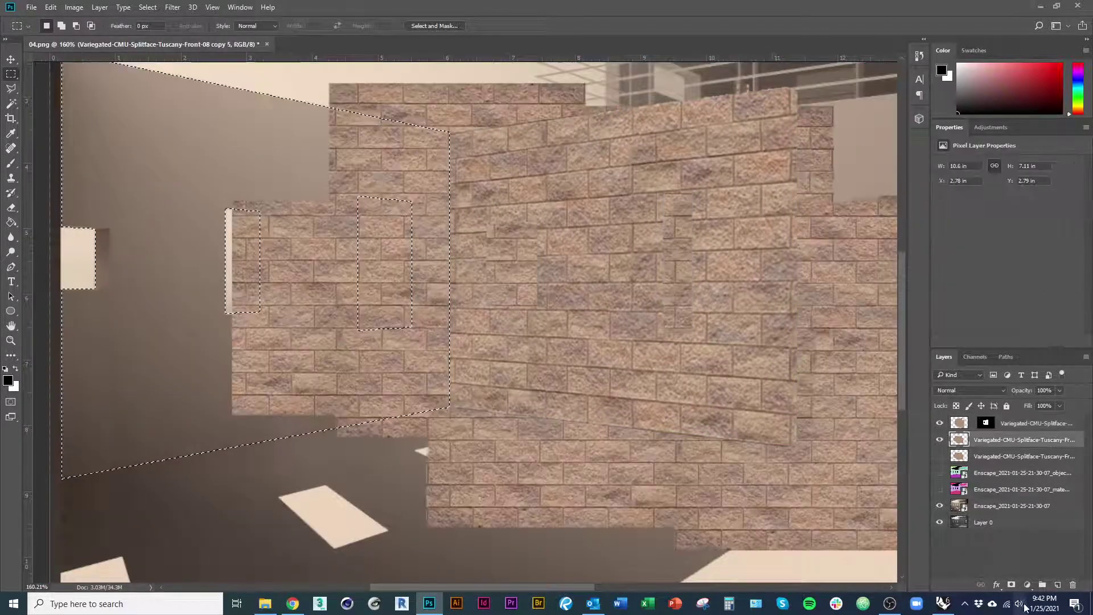
click(1012, 585)
click(962, 441)
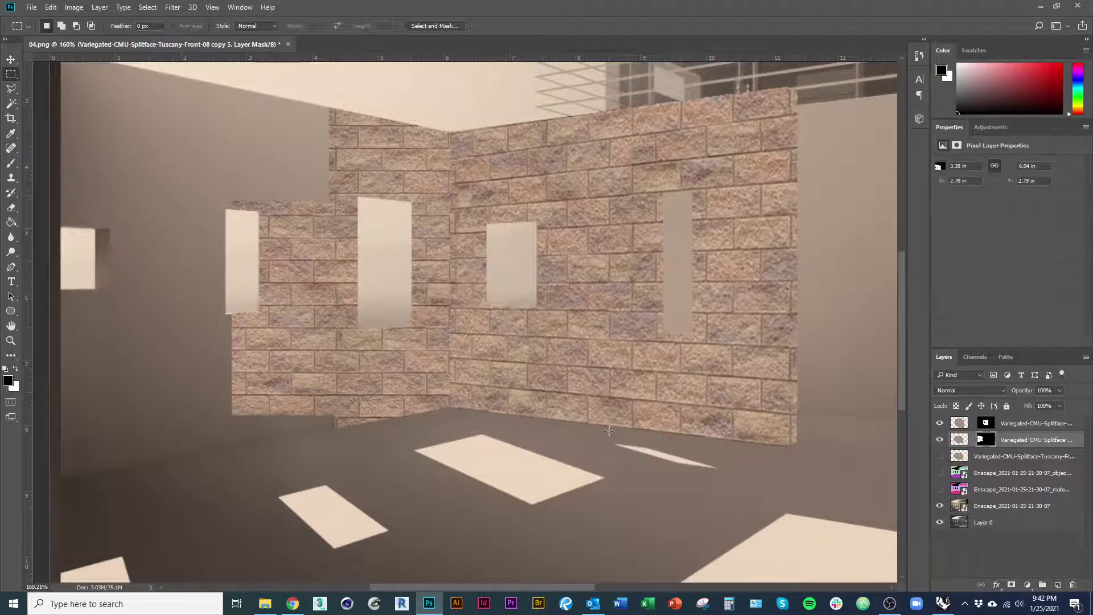
Start a Free Transform on the new texture copy and move it left over the left wall
key(ctrl+space)
drag(627, 332, 628, 385)
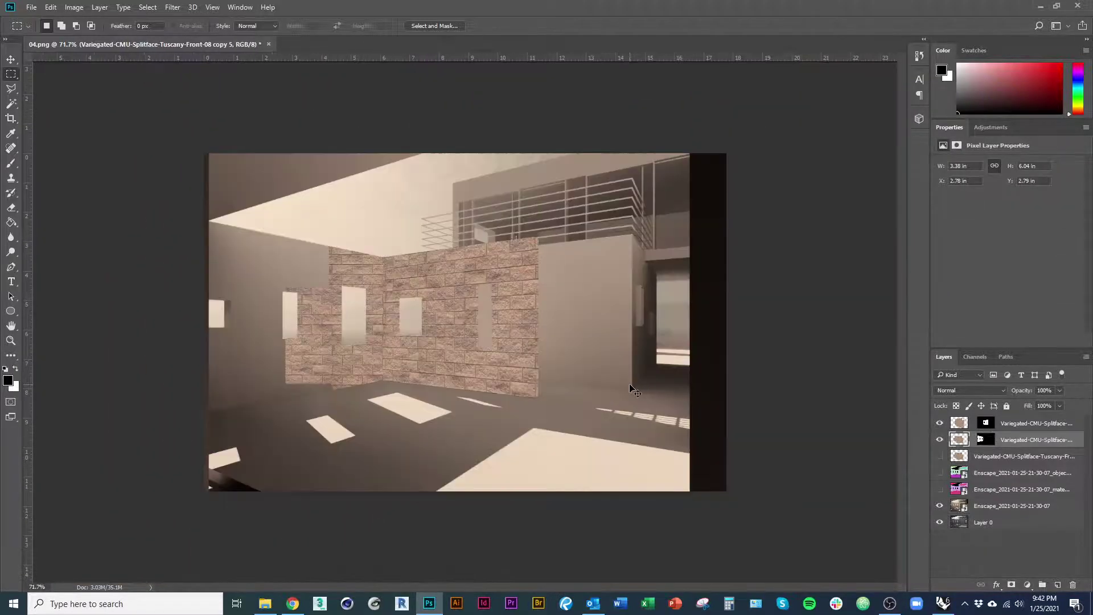
key(ctrl+t)
right_click(408, 331)
click(454, 341)
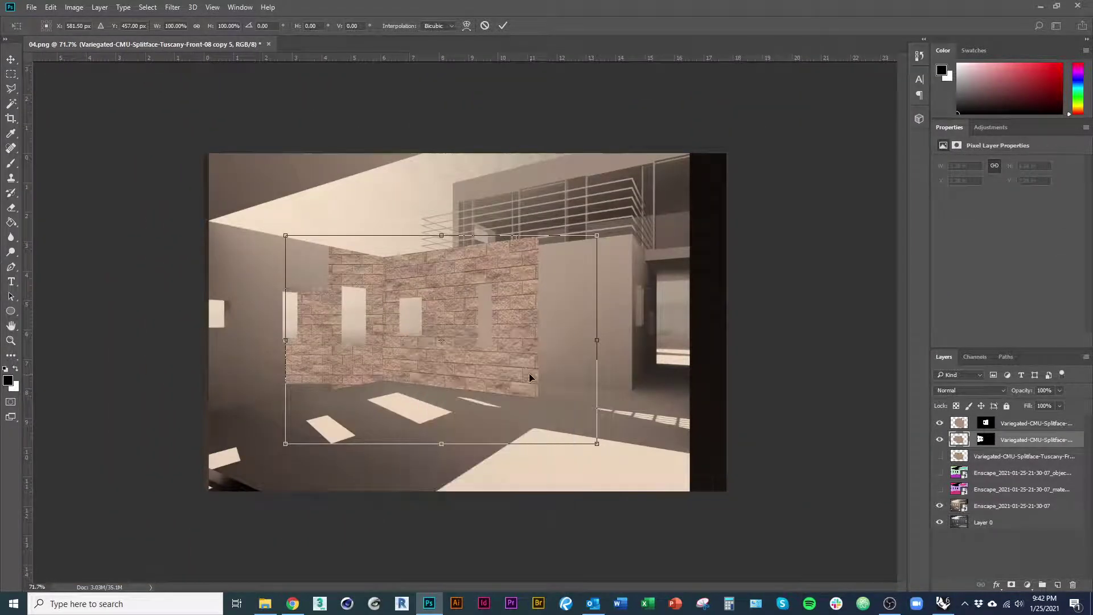
drag(528, 374, 371, 365)
Apply a Perspective transform that shortens the texture's right edge and lengthens its left edge, and widen it to about 138%
right_click(365, 372)
click(419, 434)
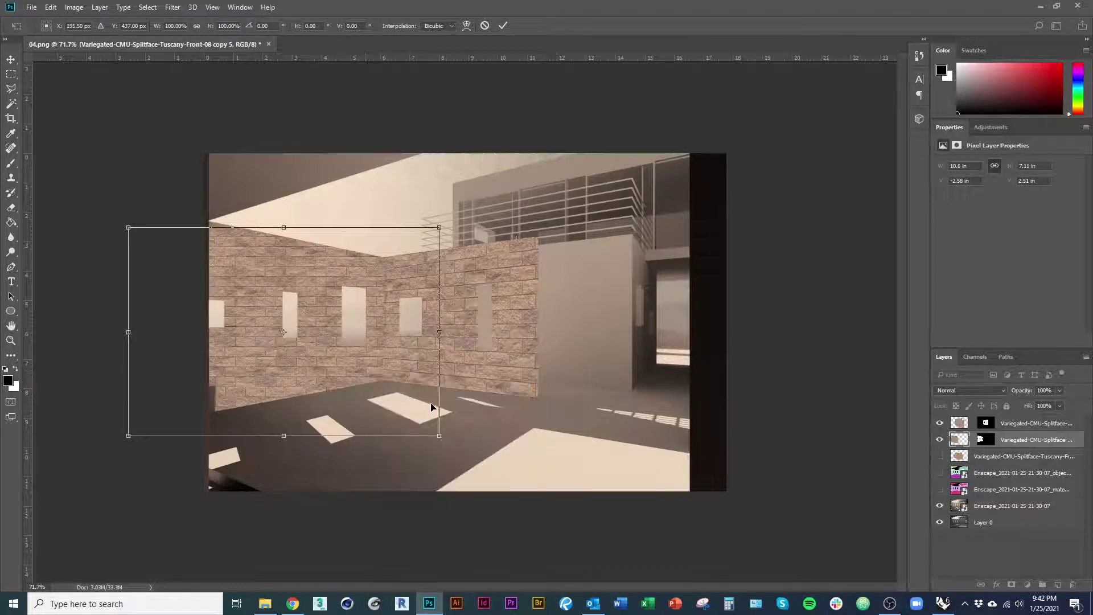
drag(439, 437, 439, 400)
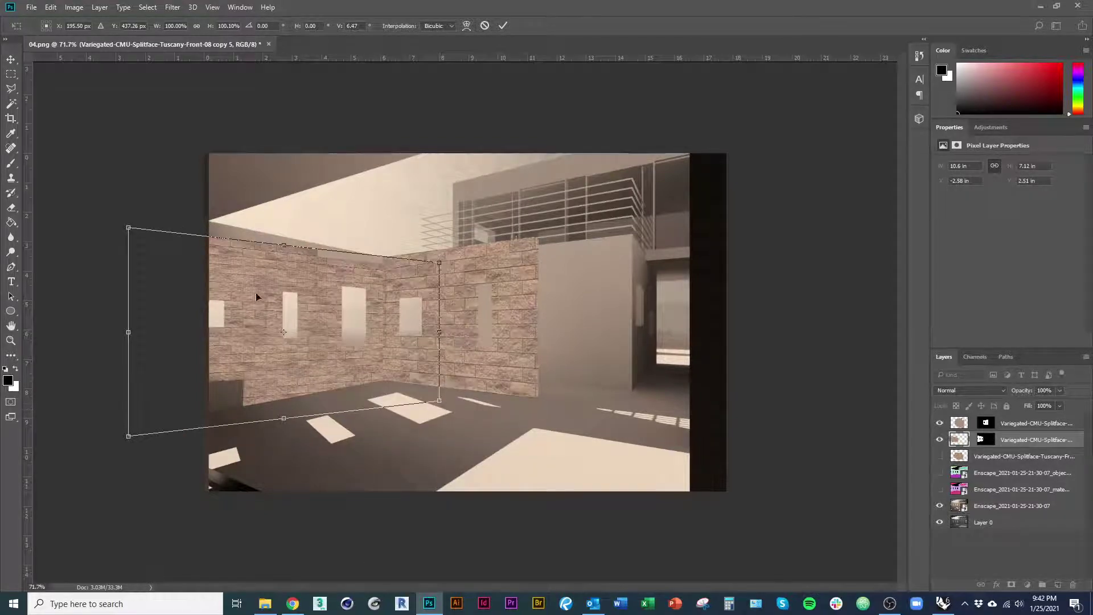
drag(128, 229, 128, 106)
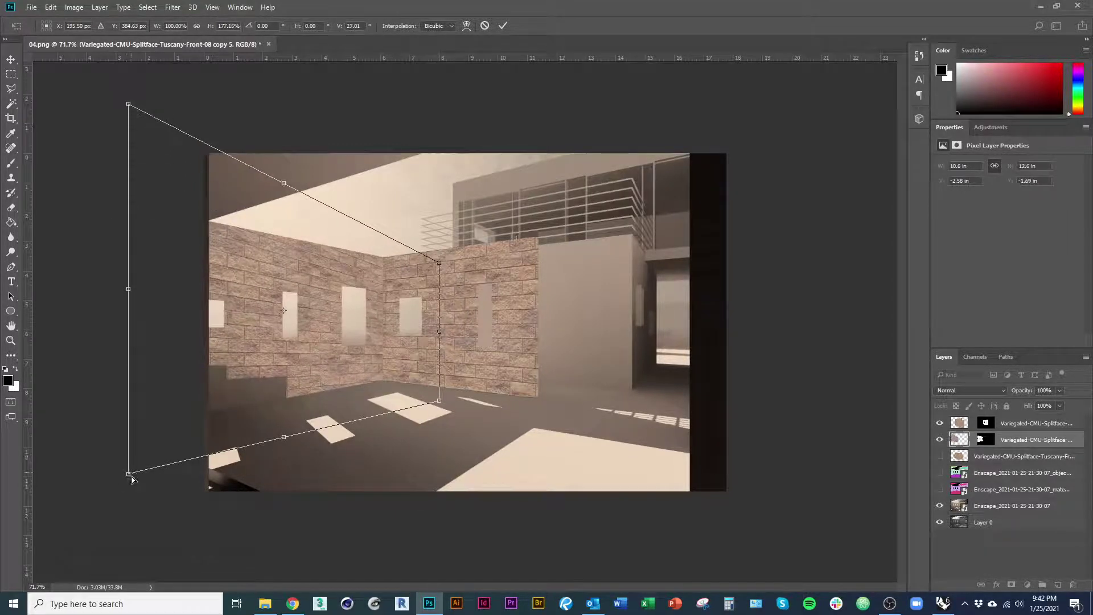
drag(132, 479, 130, 534)
drag(129, 318, 9, 329)
scroll(460, 323, down, 2)
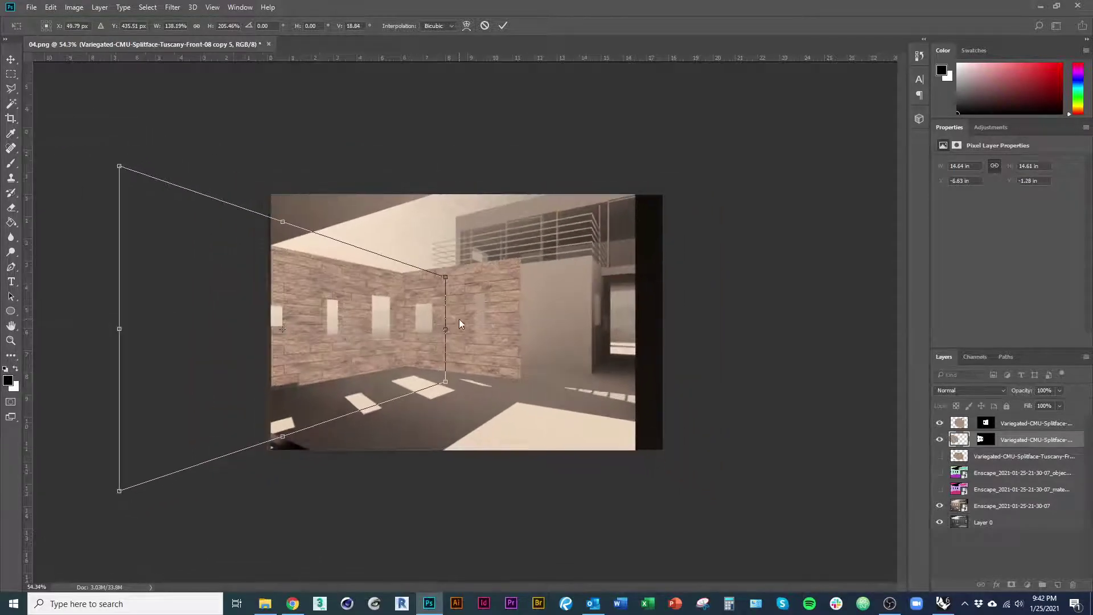
Adjust the texture's right edge vertically and extend it past the room's corner, widening the texture to about 164%
mouse_move(447, 279)
mouse_down()
mouse_move(456, 250)
mouse_move(446, 270)
mouse_up()
scroll(440, 310, up, 3)
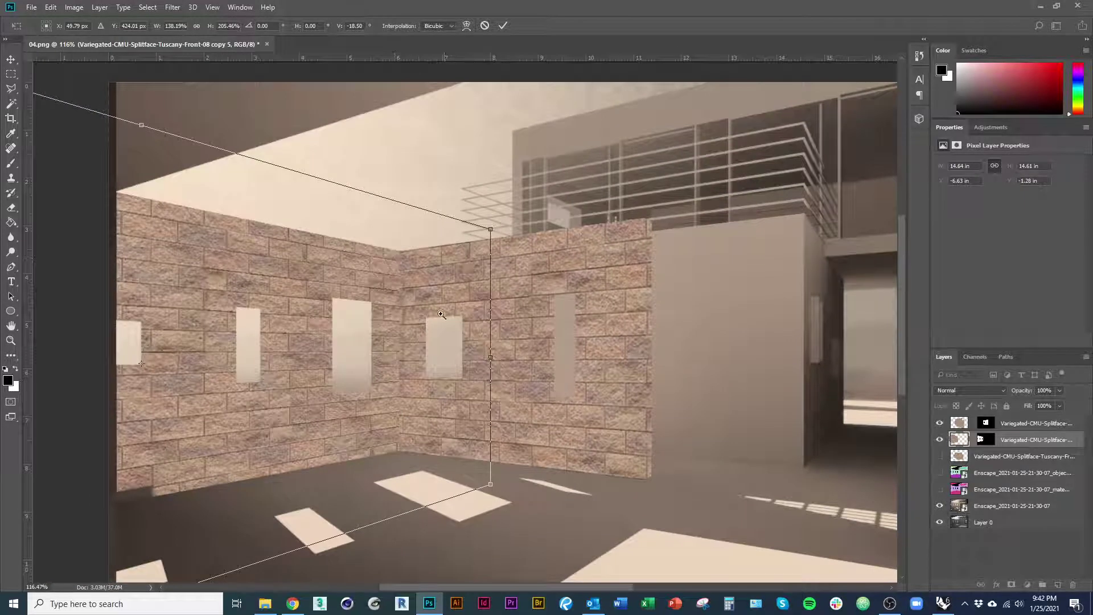
key(ctrl+minus)
drag(431, 326, 544, 335)
Lengthen the texture's left edge by moving its upper and lower corners outward, stretching its height to about 277%
scroll(465, 321, down, 5)
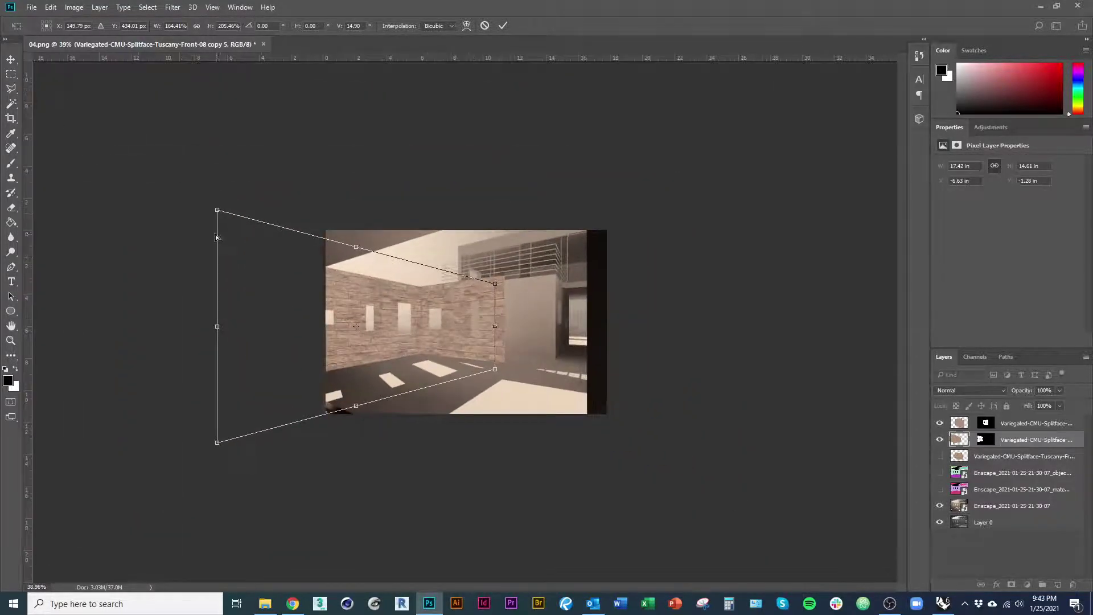
scroll(357, 303, up, 4)
scroll(162, 199, down, 1)
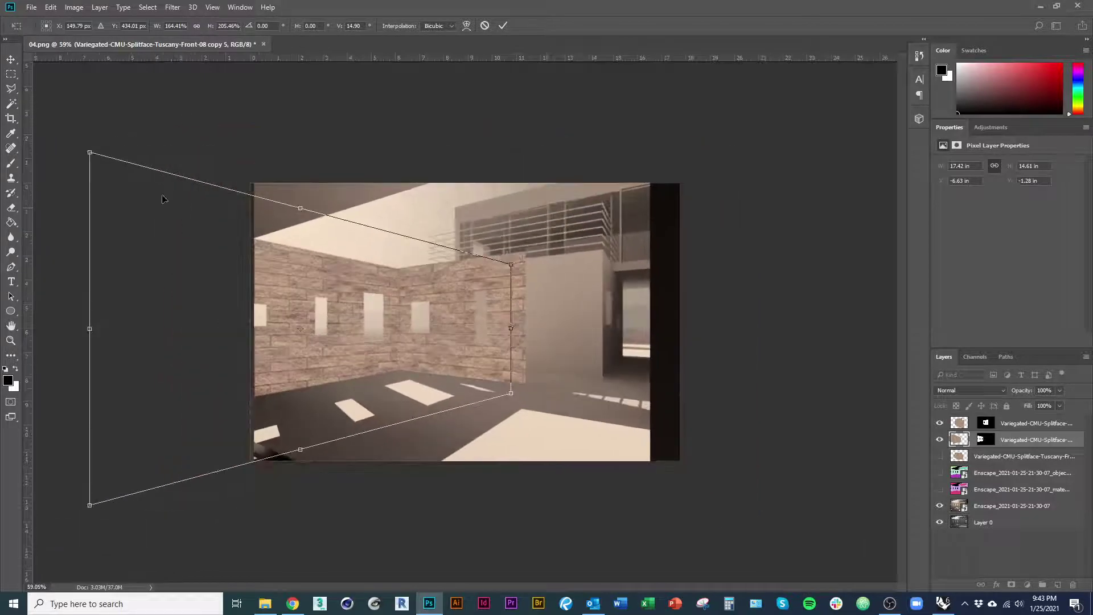
drag(92, 154, 92, 151)
drag(94, 141, 94, 137)
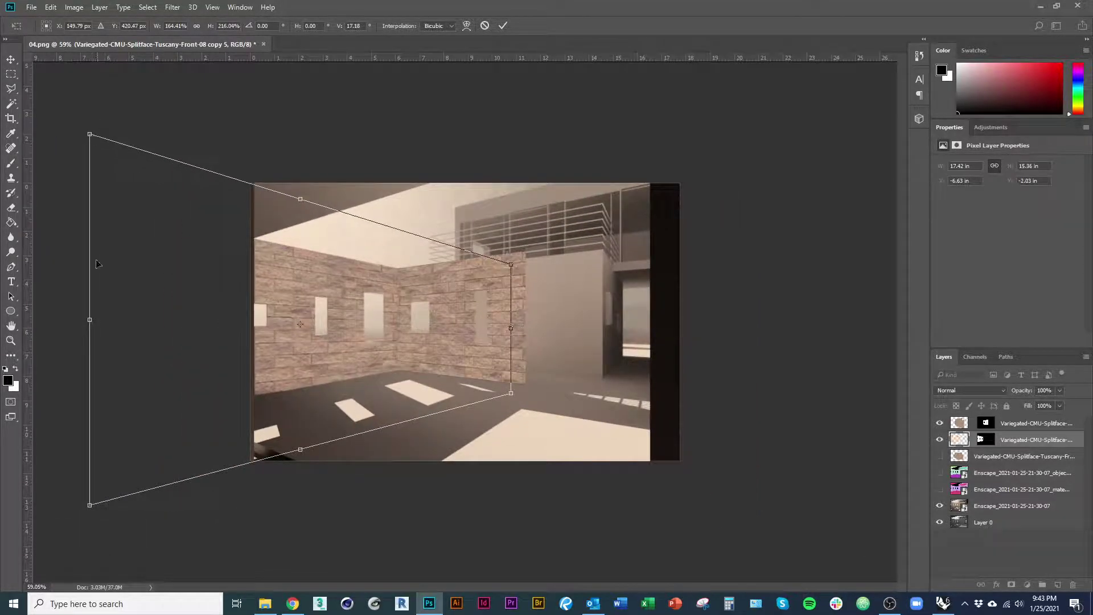
drag(91, 507, 83, 605)
mouse_move(442, 342)
mouse_down()
mouse_move(402, 337)
mouse_move(439, 325)
mouse_up()
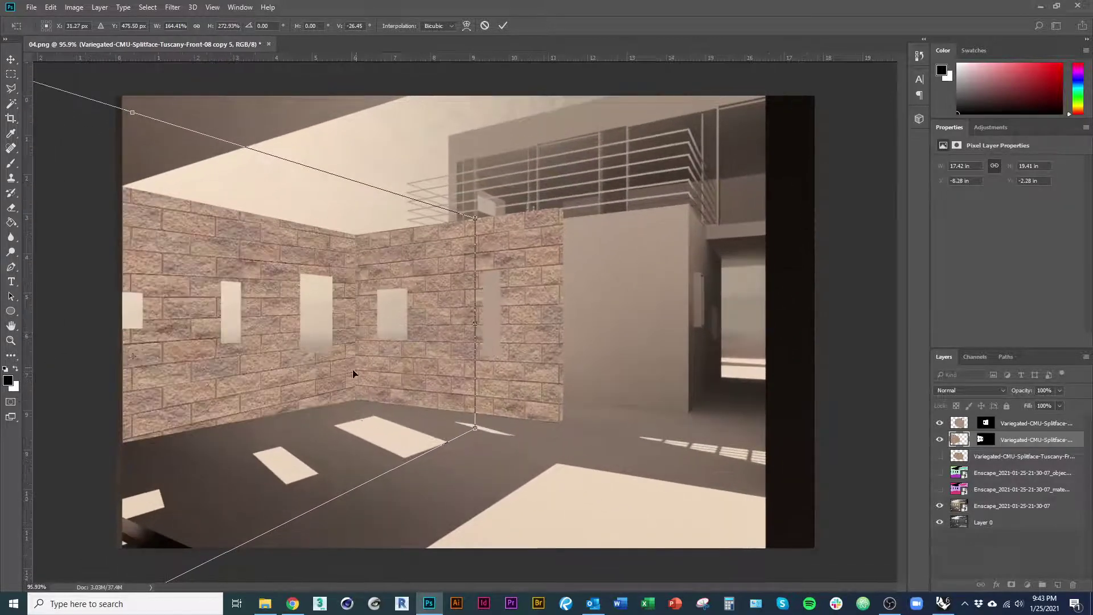
drag(353, 370, 351, 373)
scroll(351, 373, down, 5)
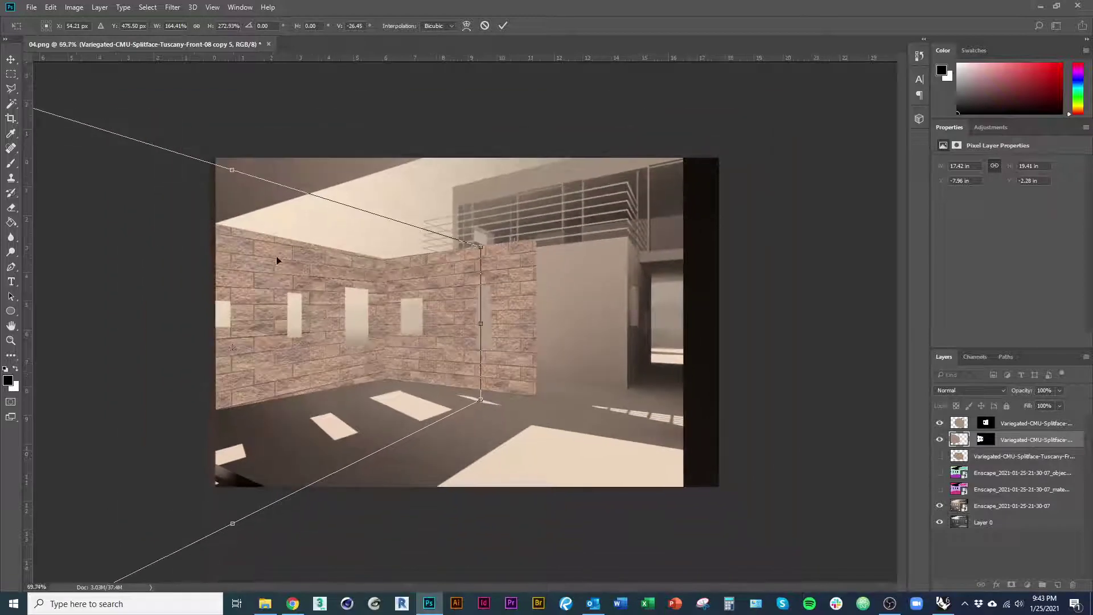
drag(197, 194, 197, 188)
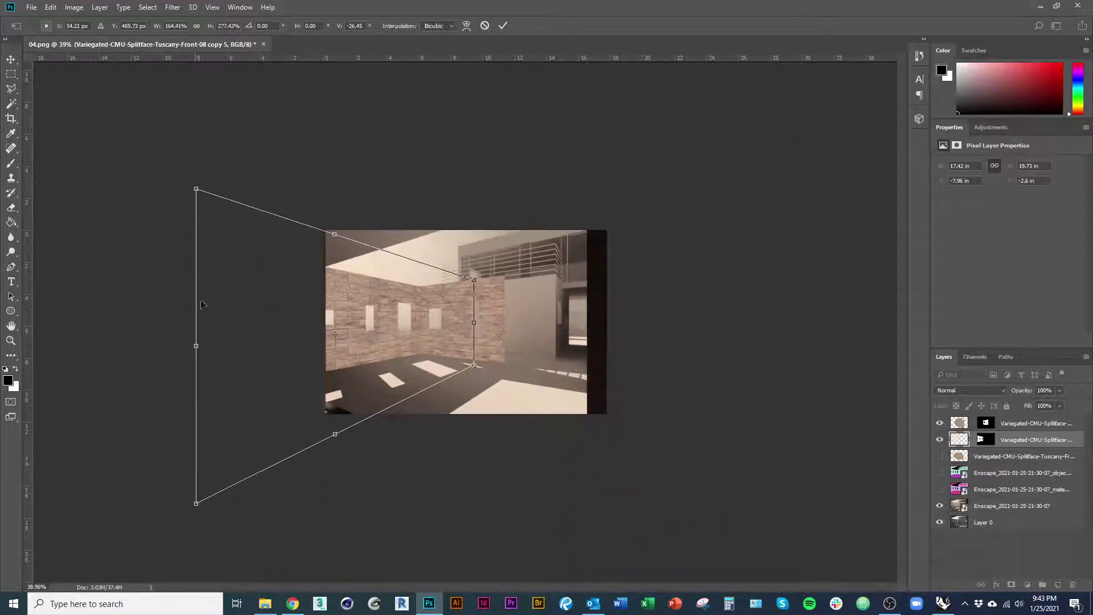
Narrow the texture to about 143% wide from its left side and shorten its left edge, reducing the height to 236%
scroll(196, 346, up, 2)
scroll(222, 348, down, 3)
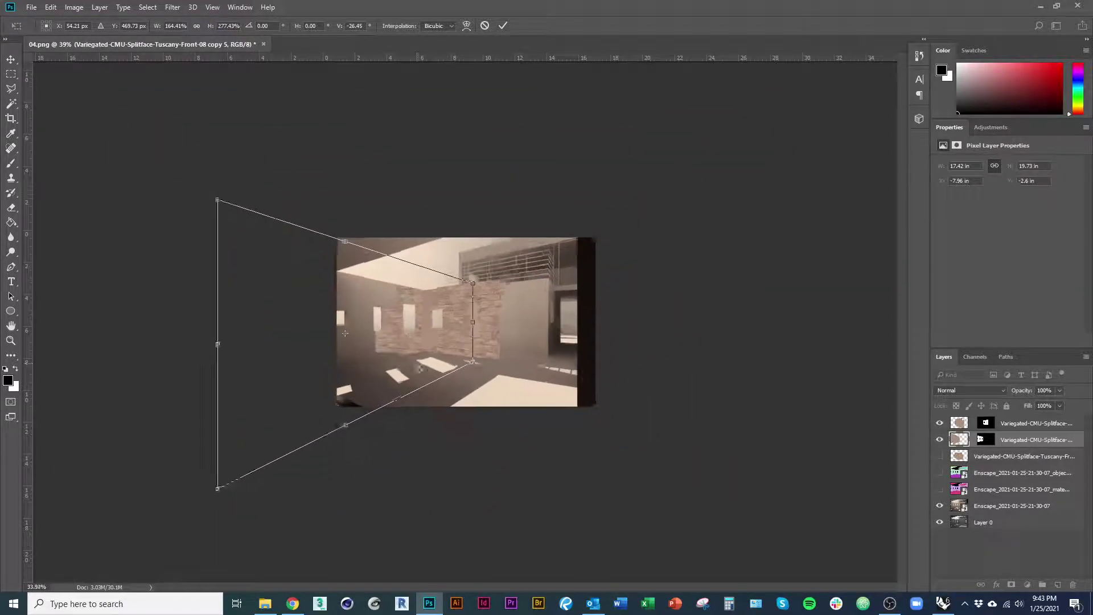
drag(236, 350, 267, 349)
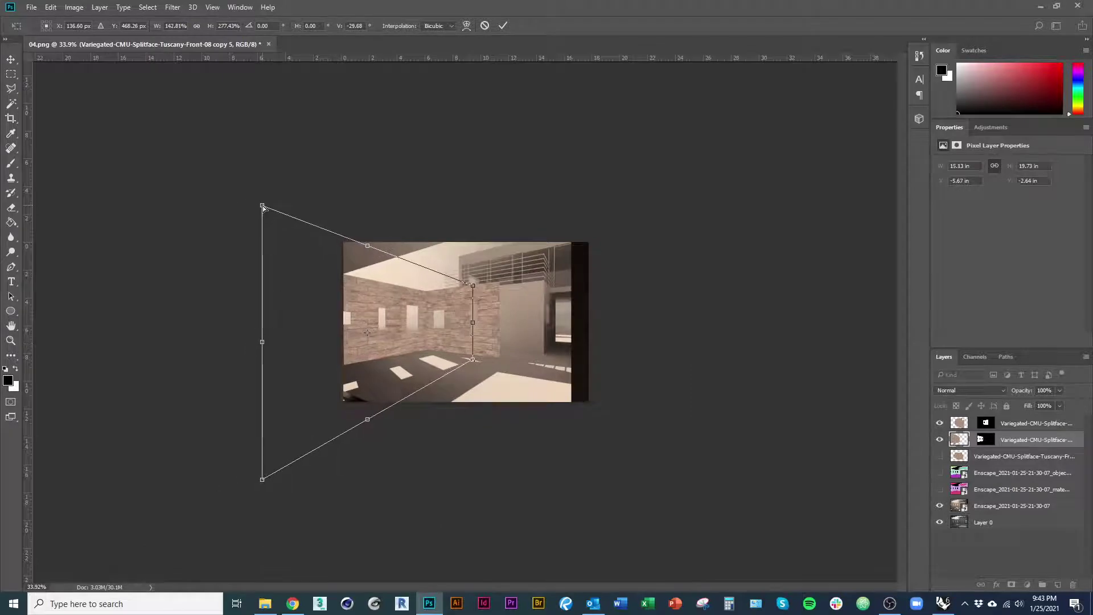
drag(261, 206, 261, 222)
drag(263, 481, 262, 456)
Fine-tune the texture's left corners and upper right corner to align the block courses, with a height of about 234%
scroll(464, 321, up, 5)
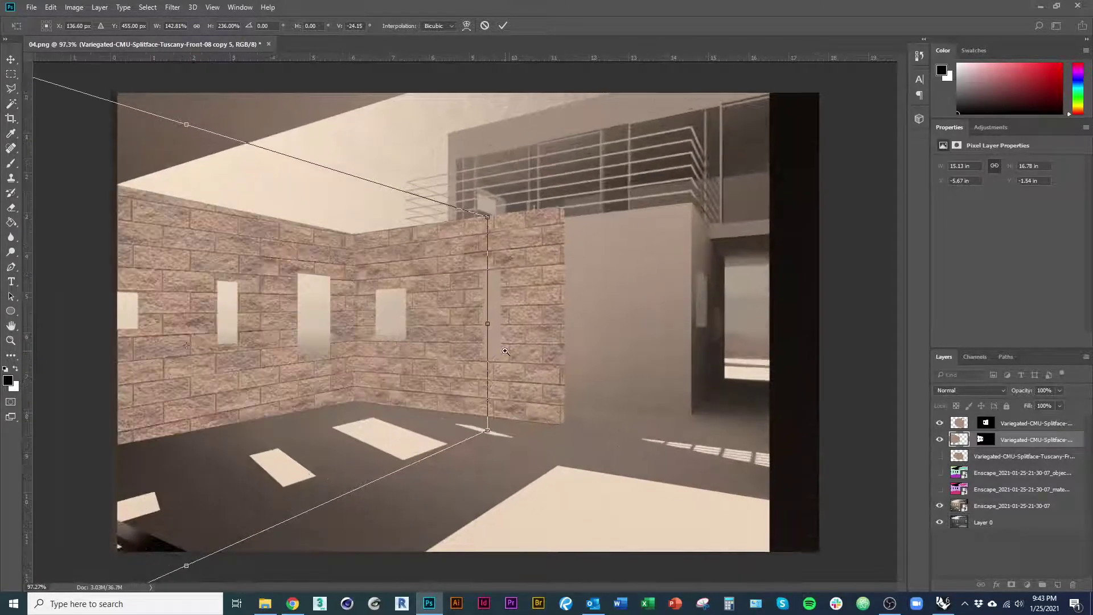
scroll(505, 351, down, 2)
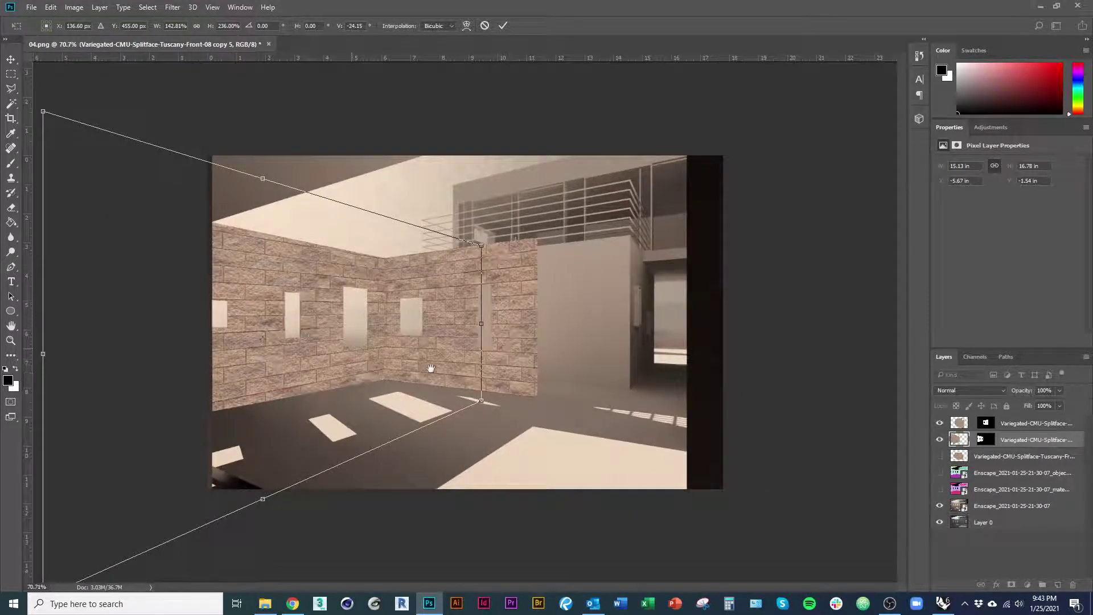
scroll(391, 365, up, 2)
scroll(455, 324, down, 3)
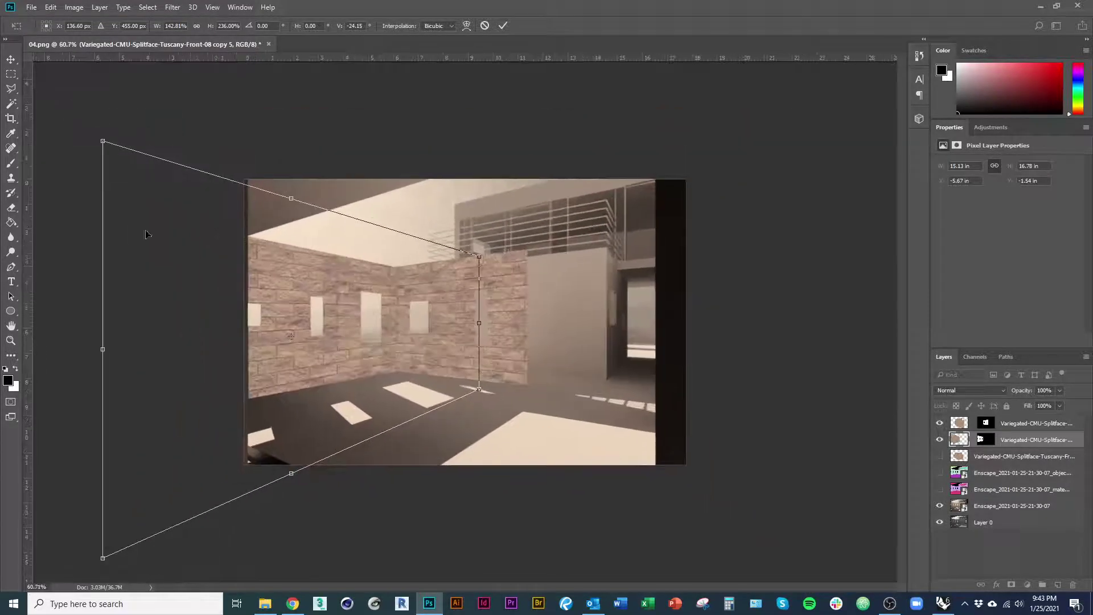
drag(104, 143, 103, 131)
drag(480, 262, 480, 264)
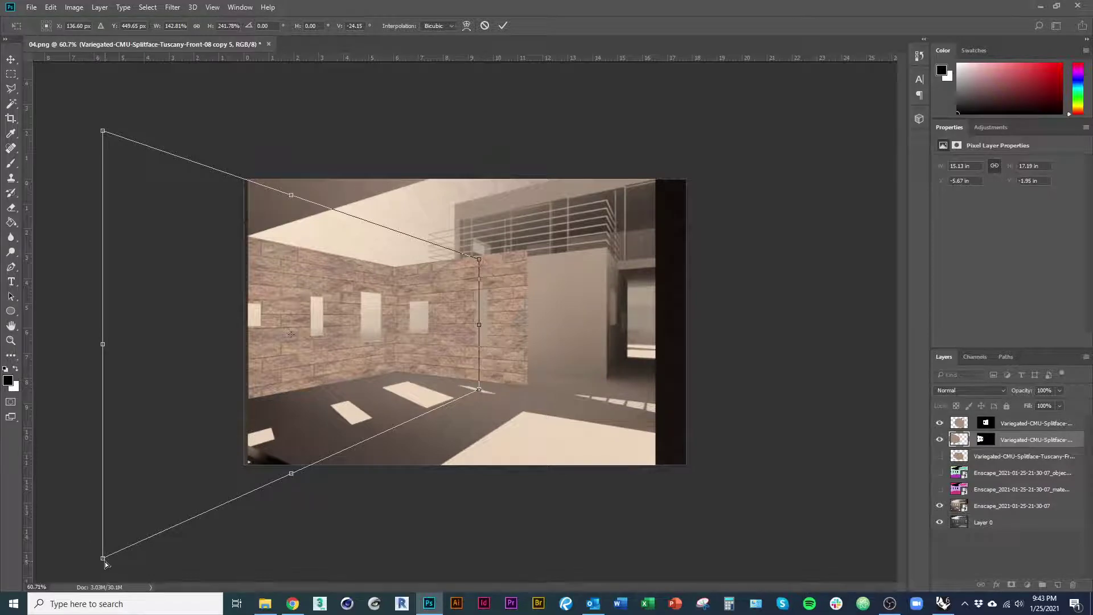
drag(105, 564, 106, 550)
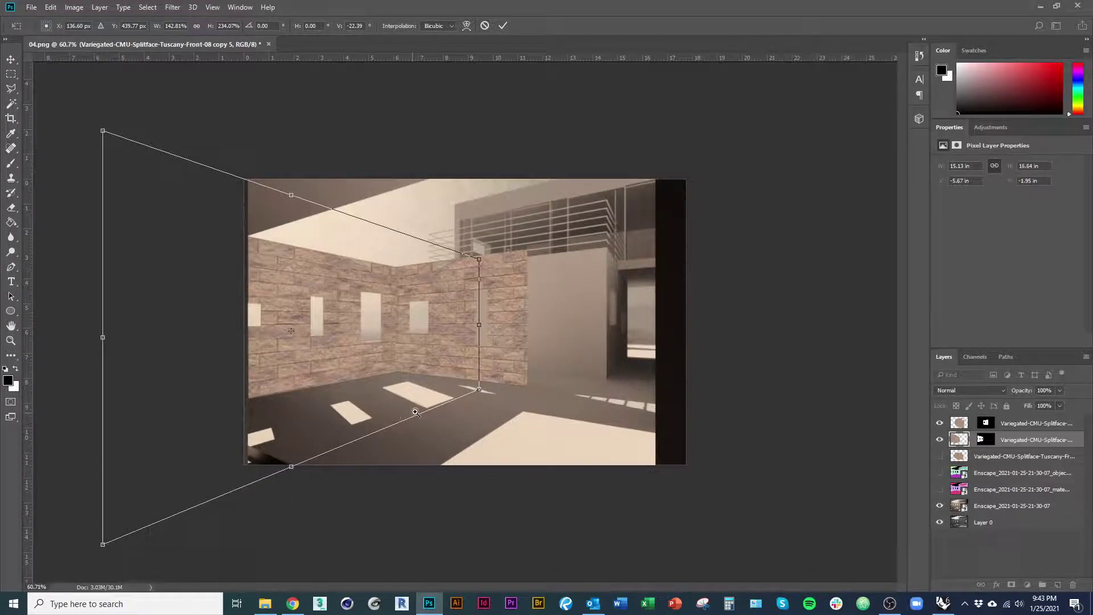
Nudge the upper and lower corners of the texture's right edge to match courses at the room corner, and apply the transform
drag(414, 412, 451, 400)
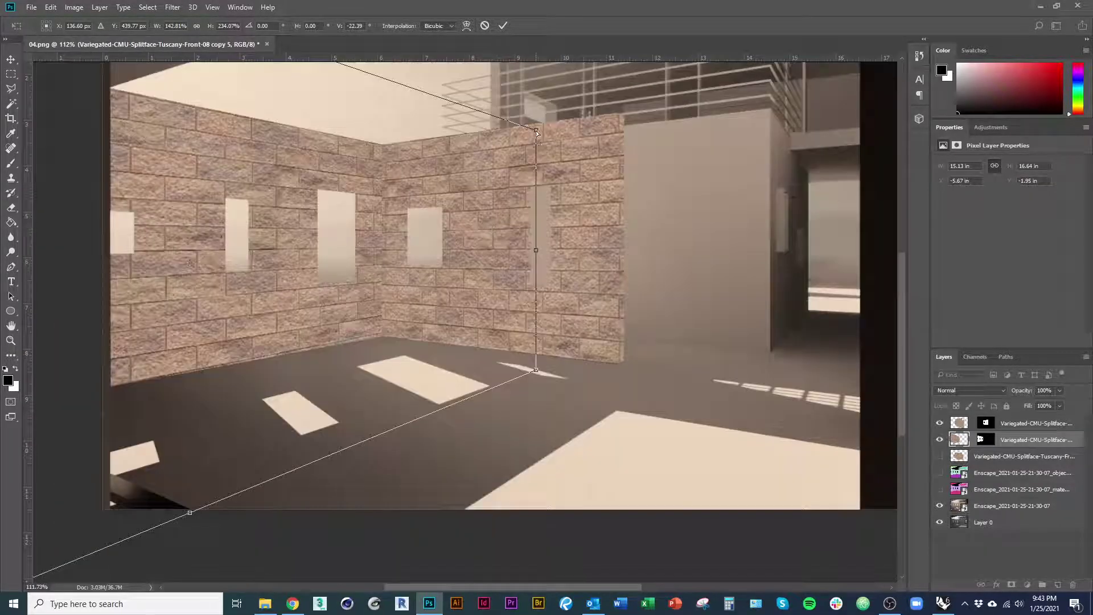
drag(536, 133, 537, 134)
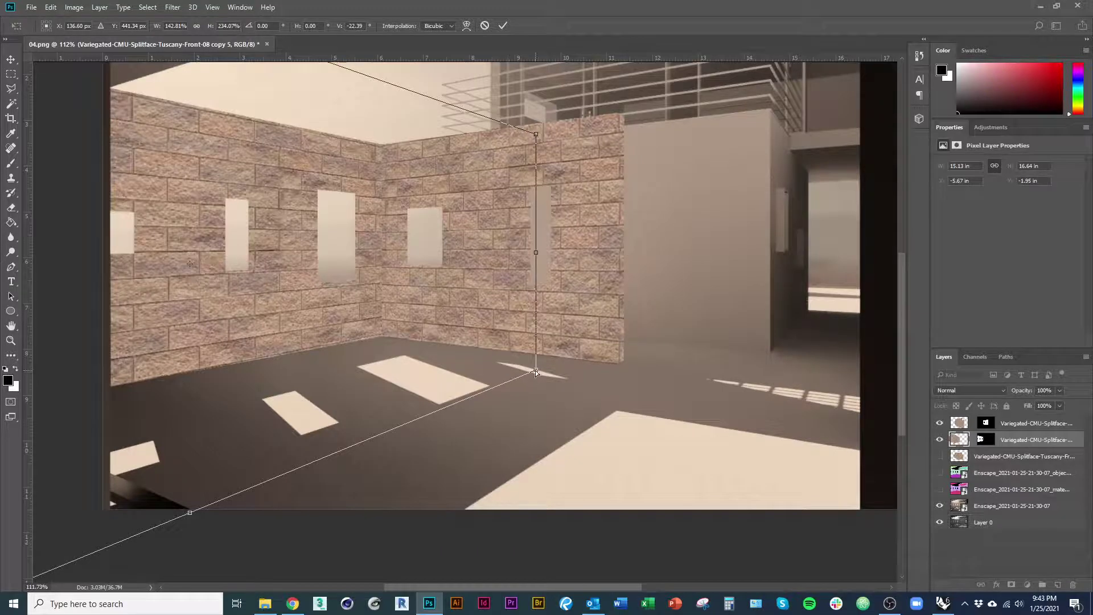
drag(535, 370, 536, 374)
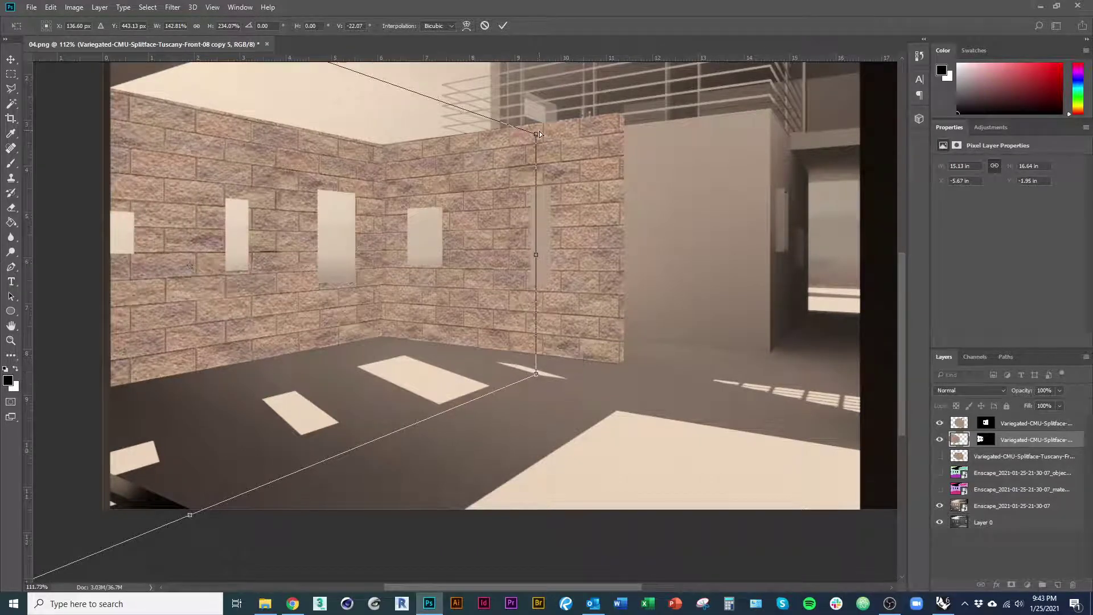
drag(539, 136, 540, 133)
drag(538, 378, 539, 378)
drag(563, 308, 558, 286)
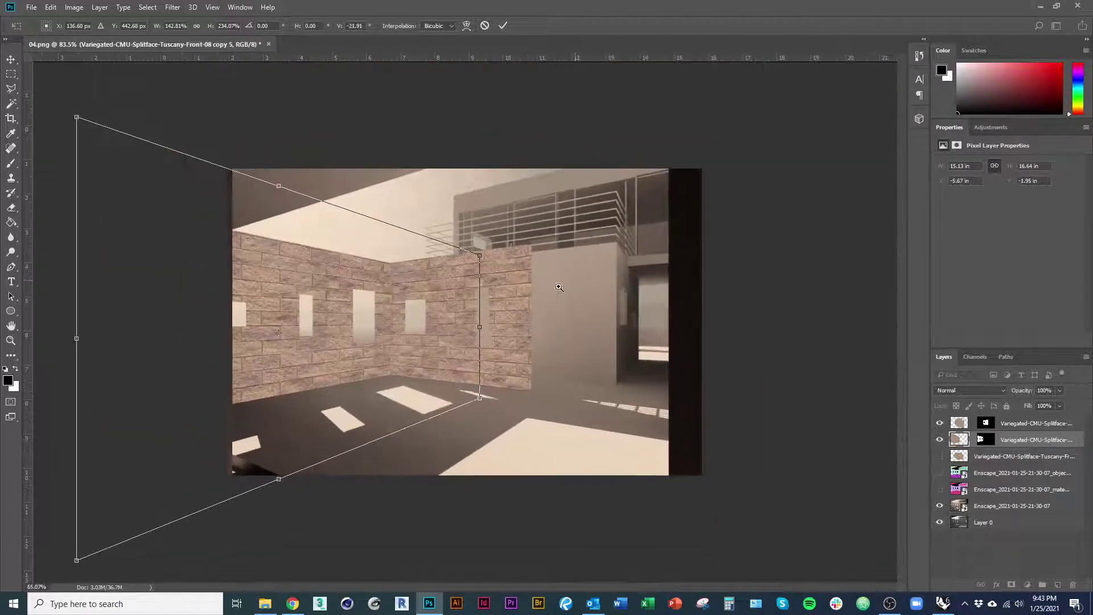
key(Return)
Toggle both masked CMU texture layers off and on to compare the textured walls with the render's original shading
key(m)
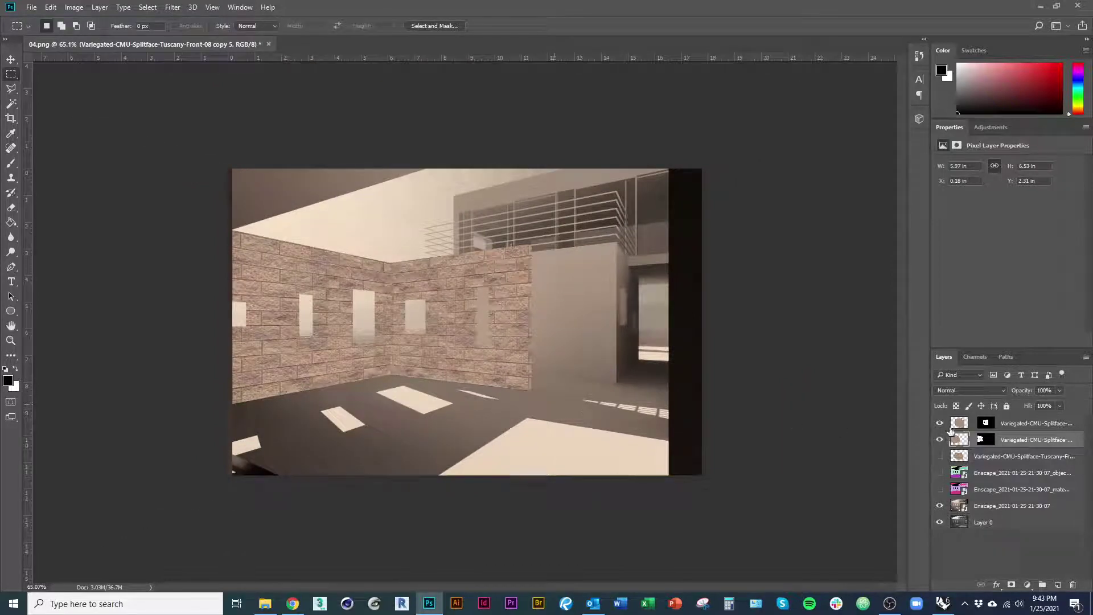
drag(945, 442, 940, 423)
key(v)
scroll(529, 398, up, 3)
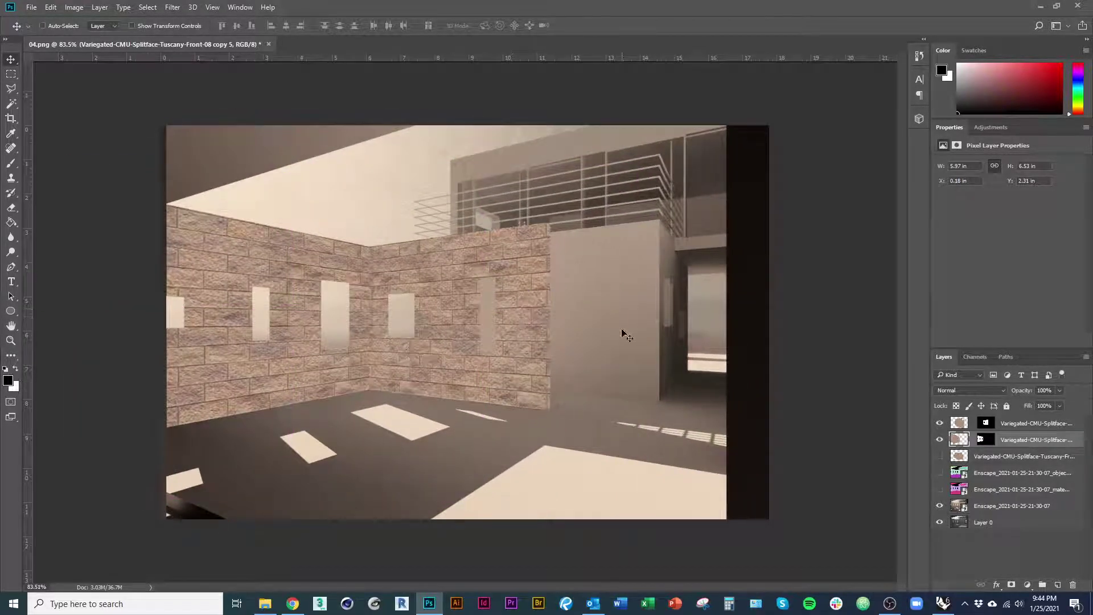
click(940, 423)
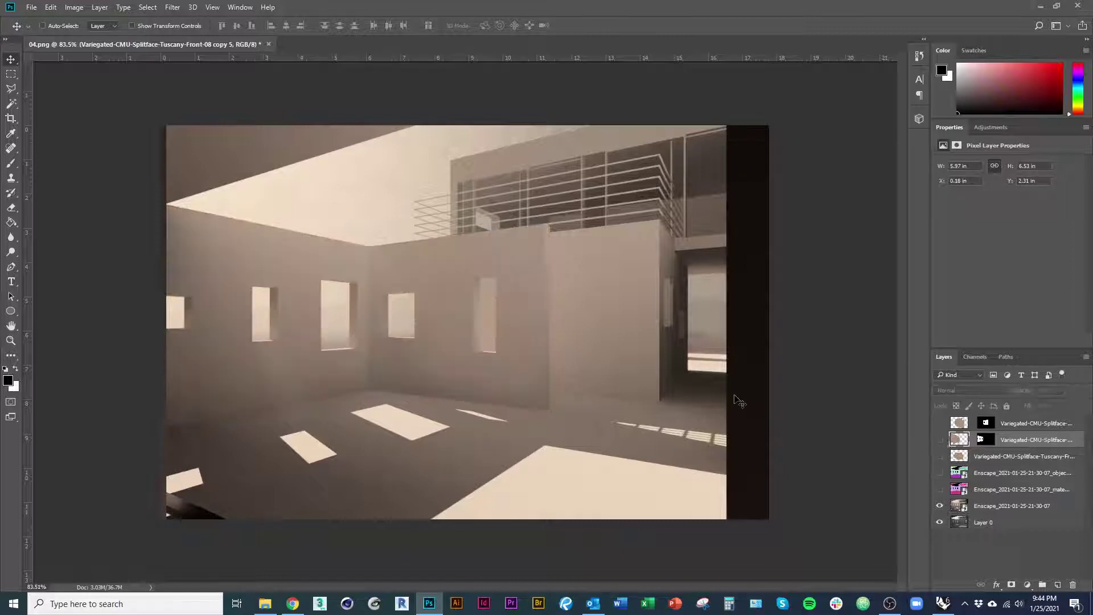
scroll(566, 218, up, 3)
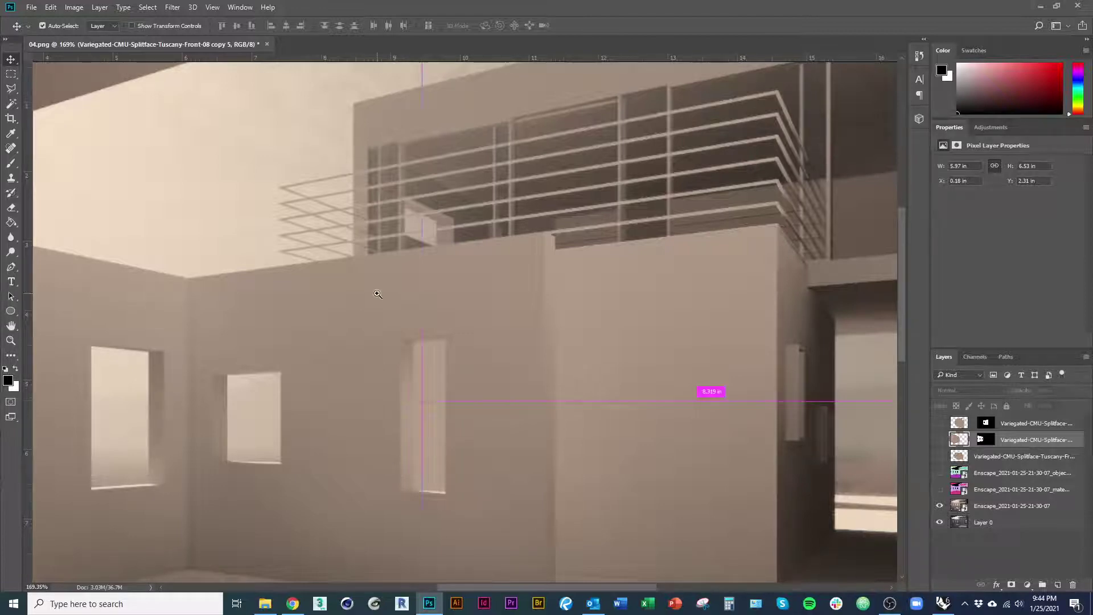
scroll(425, 373, down, 3)
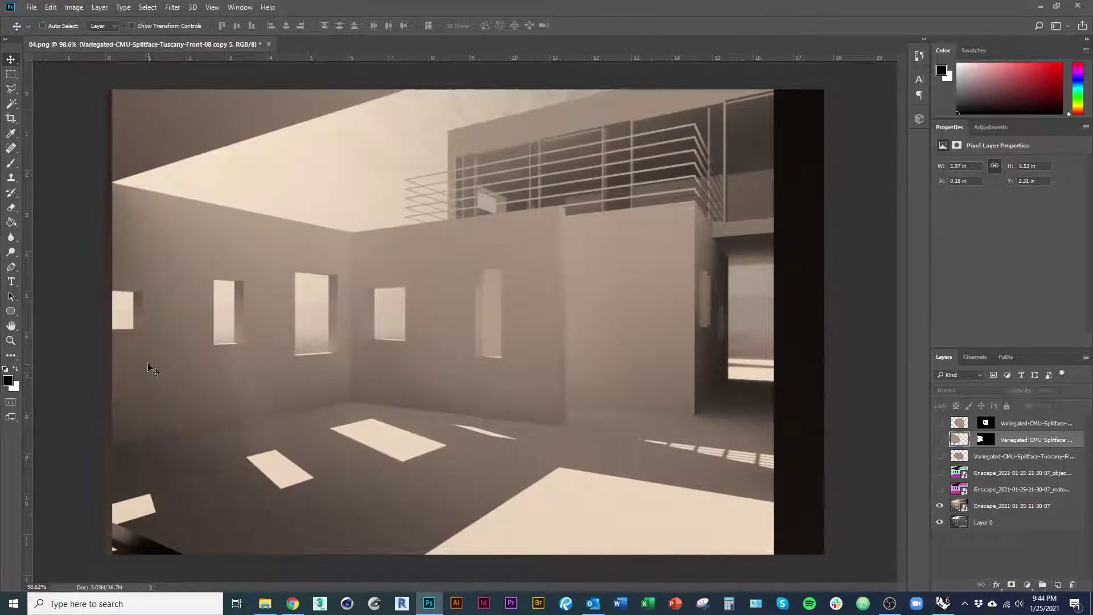
scroll(466, 322, down, 2)
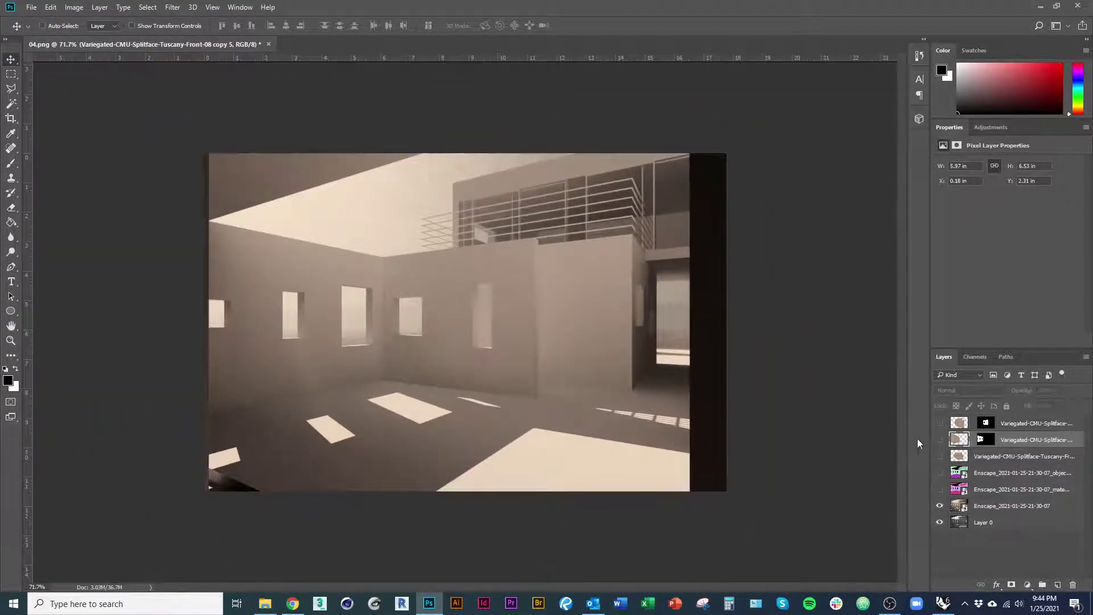
click(939, 439)
click(940, 422)
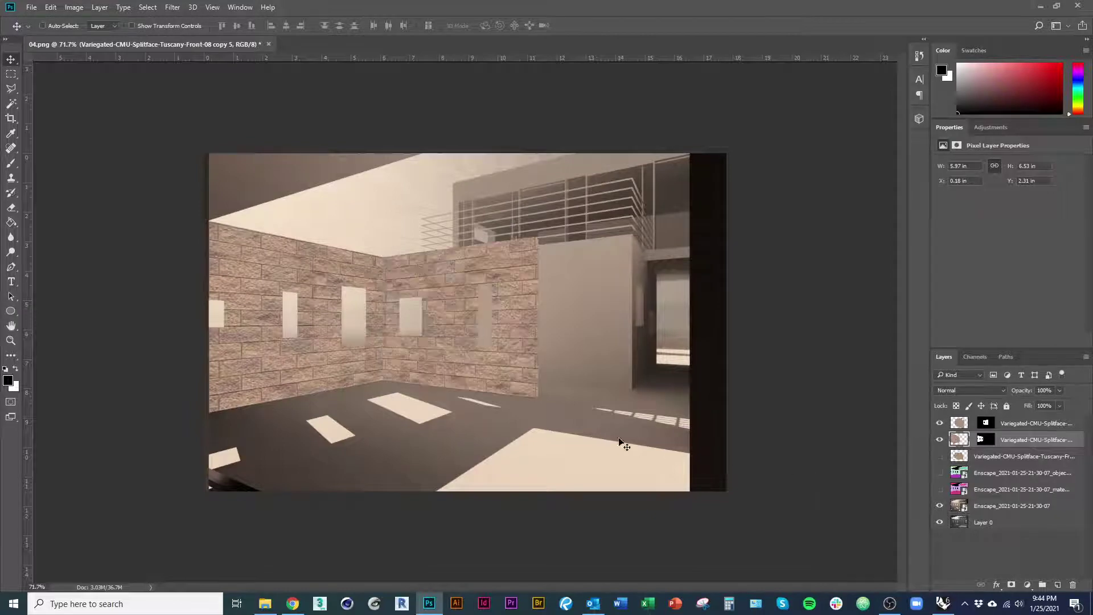
Hide both masked CMU texture layers and outline the wall's narrow vertical end face with the Polygonal Lasso
scroll(623, 439, up, 3)
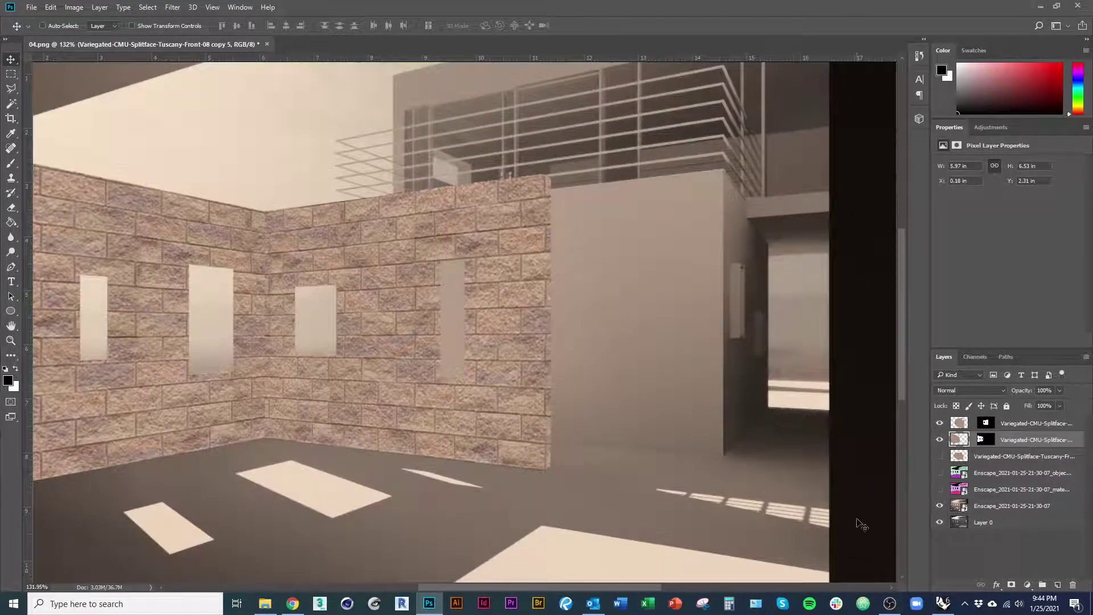
key(m)
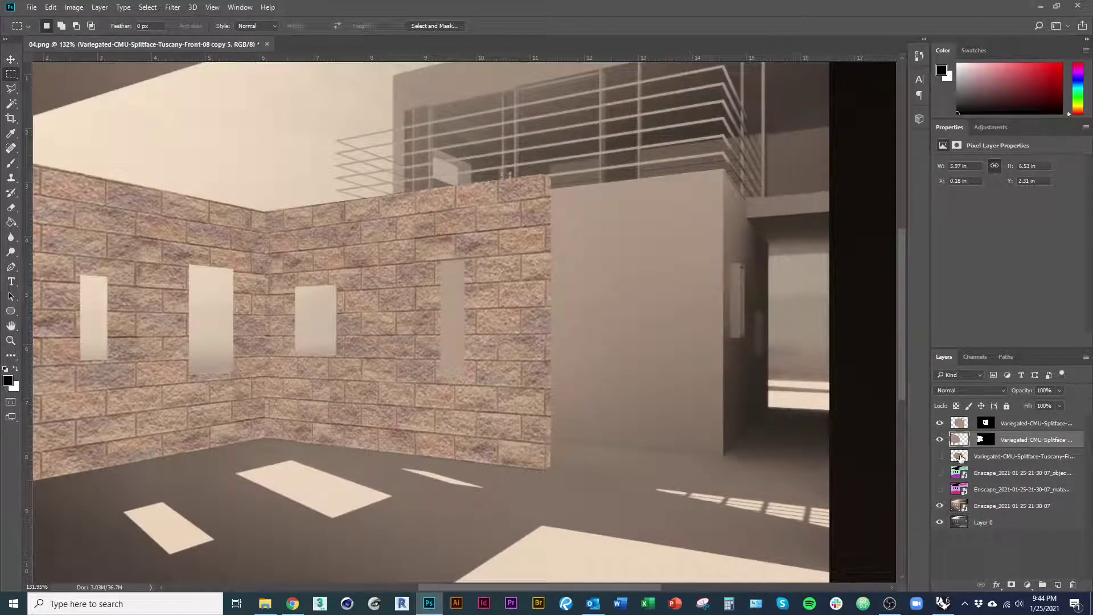
drag(943, 441, 939, 423)
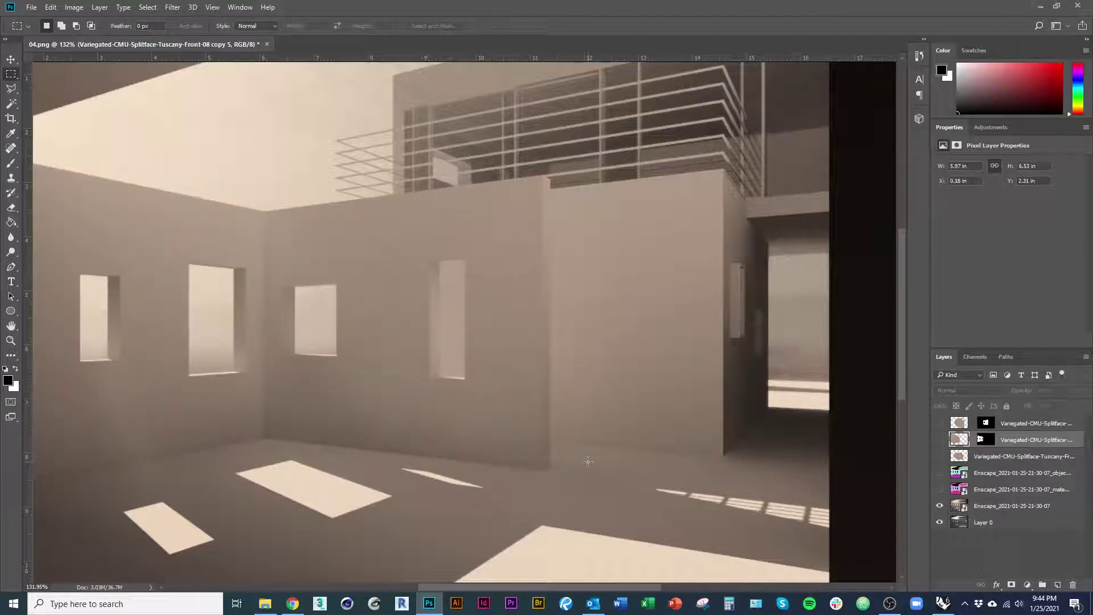
key(l)
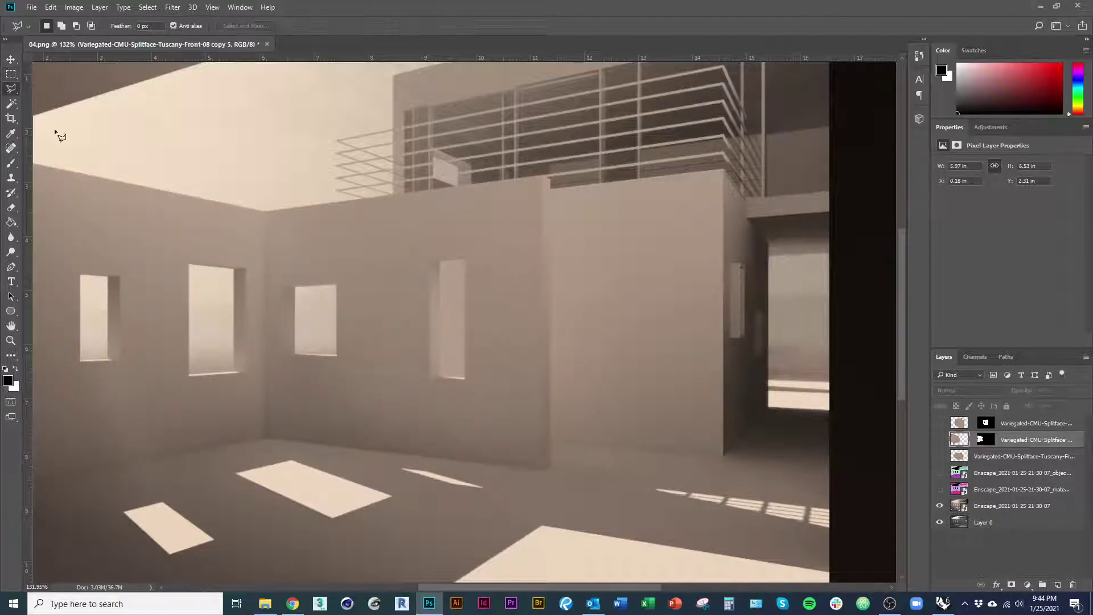
click(542, 469)
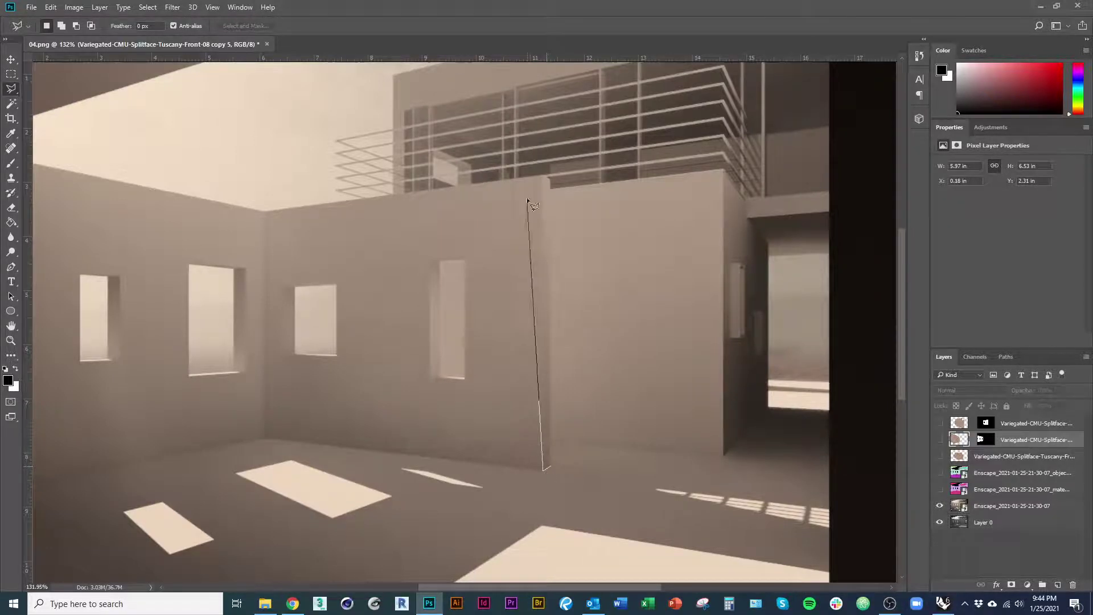
click(549, 177)
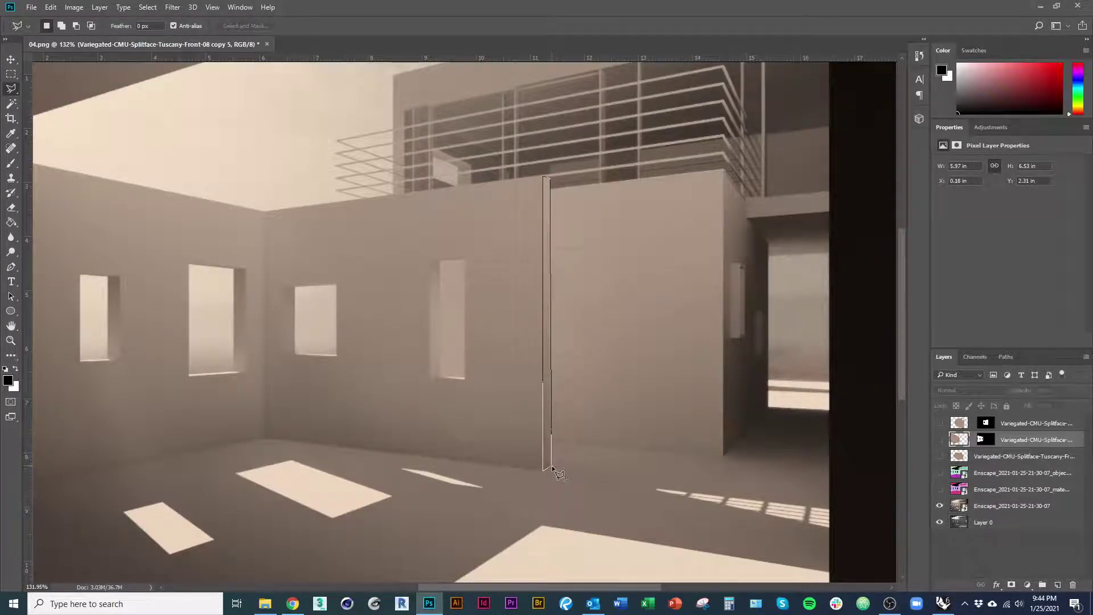
double_click(552, 469)
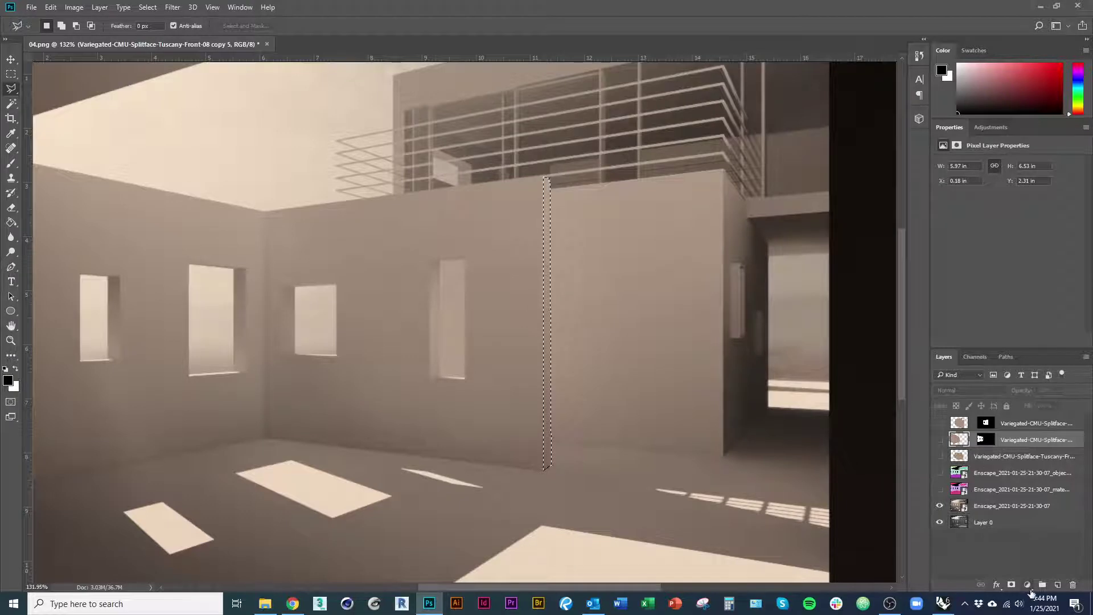
Add a new layer and paint the selected end face with a large soft black brush, fading out toward its top
click(1057, 585)
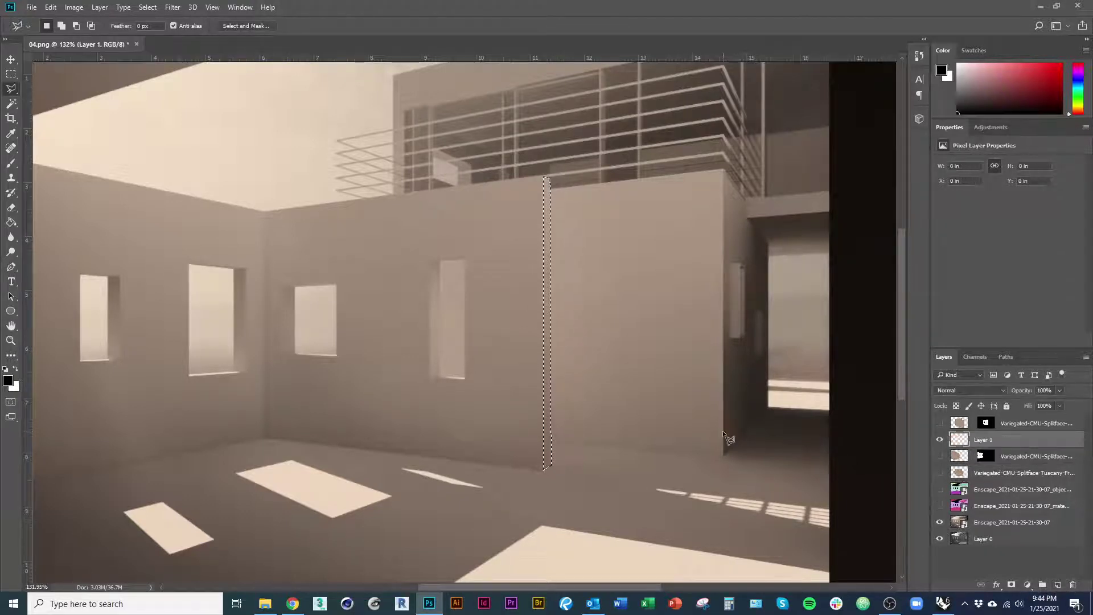
key(b)
drag(529, 446, 566, 427)
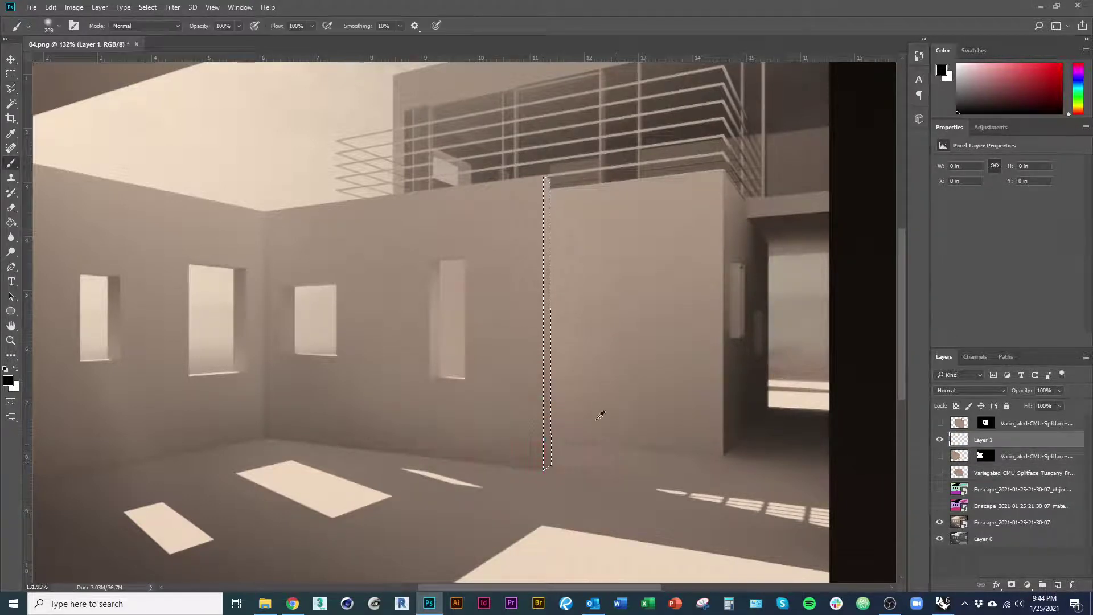
mouse_move(525, 366)
mouse_down()
mouse_move(567, 362)
mouse_move(536, 457)
mouse_move(572, 433)
mouse_up()
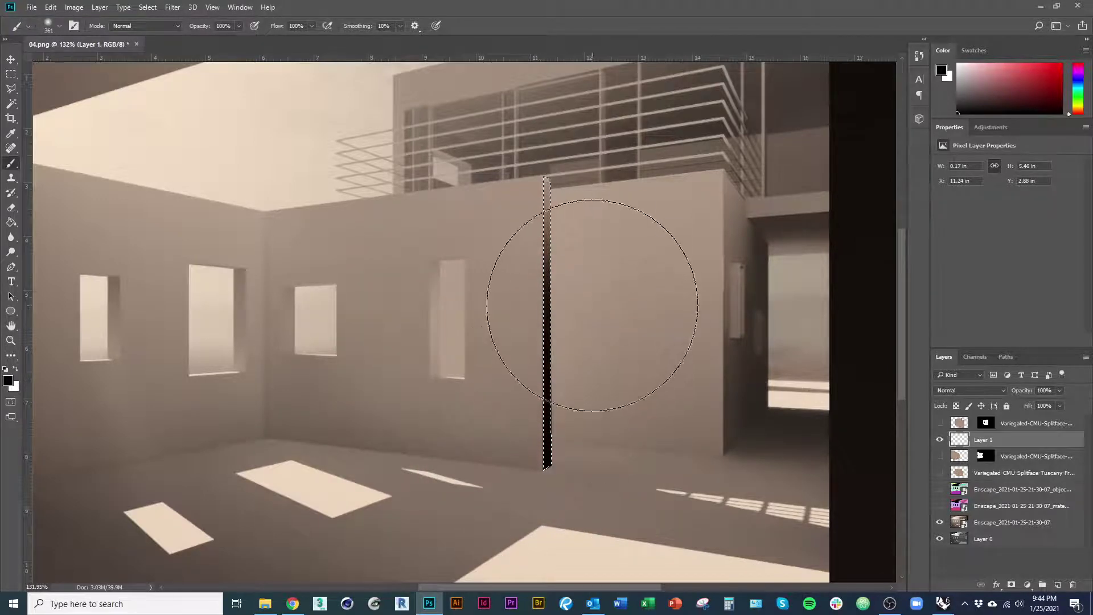
key(v)
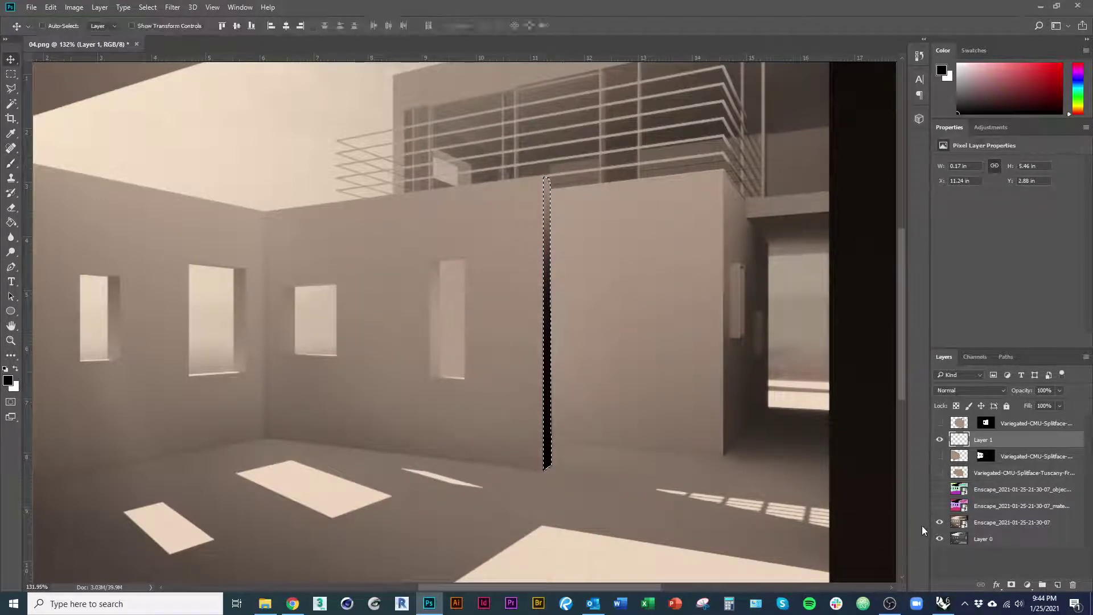
Move Layer 1 above both masked CMU texture layers, turn those texture layers back on, and clear the selection
drag(1032, 442, 1038, 419)
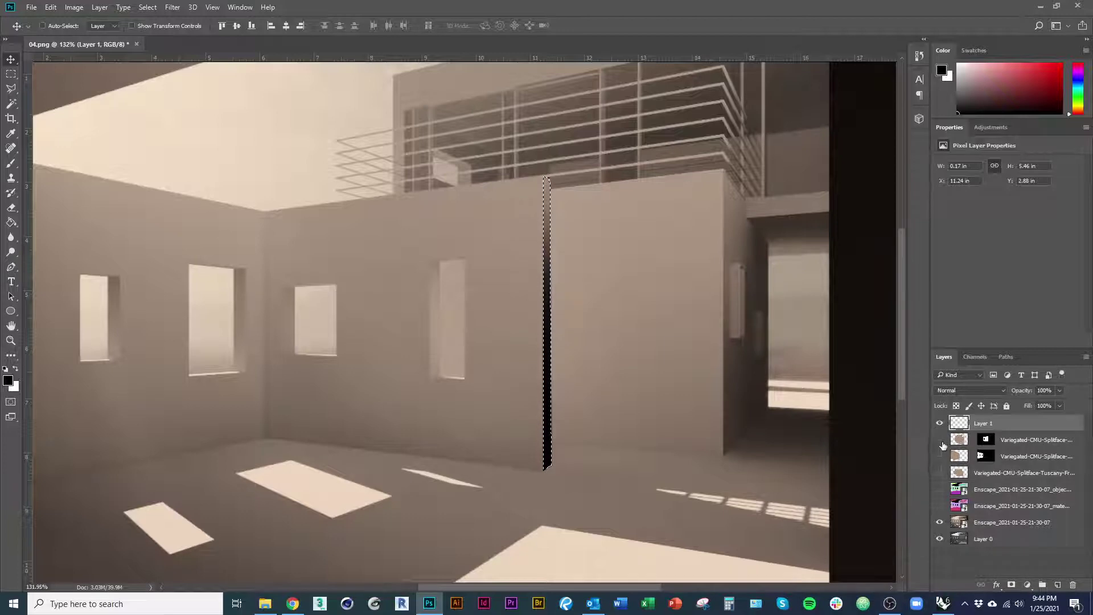
click(940, 455)
key(ctrl+d)
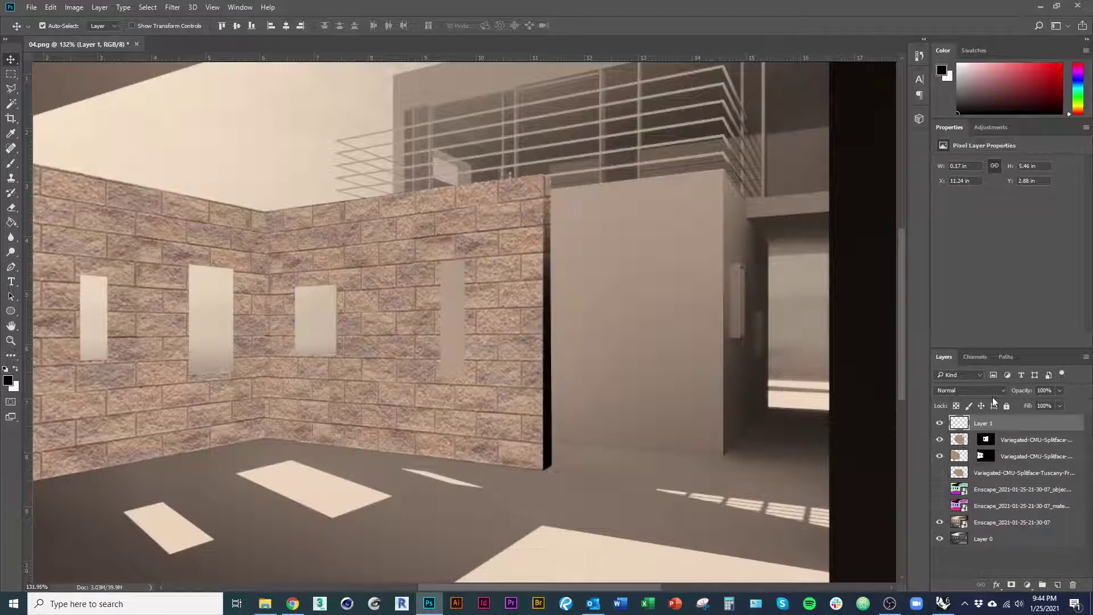
Set the blend mode of the painted shading layer, Layer 1, to Soft Light and inspect the wall's end face
click(1001, 390)
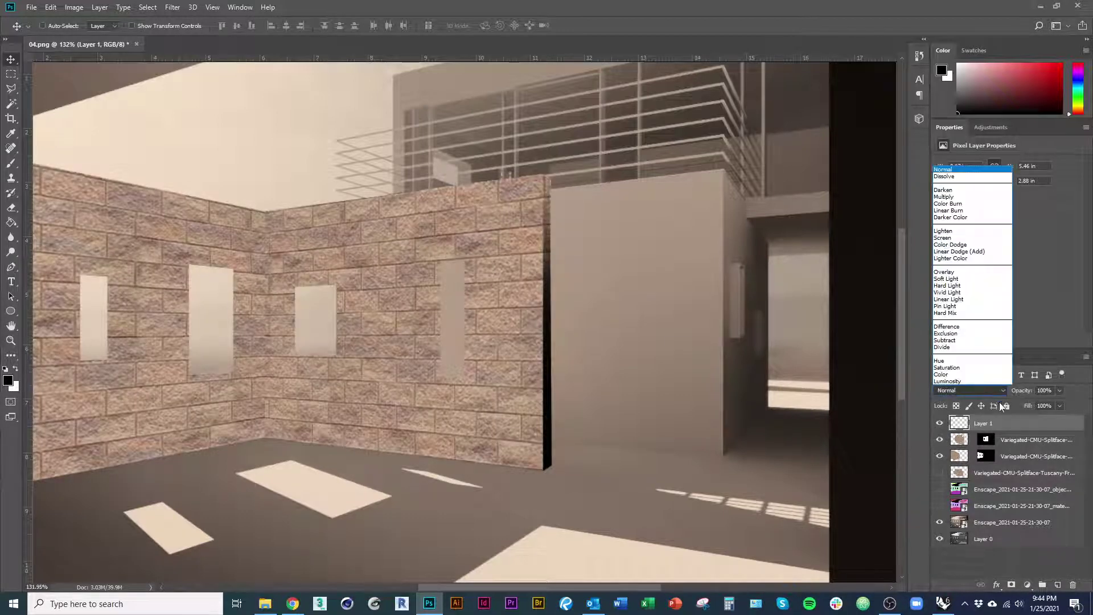
click(946, 278)
scroll(463, 351, down, 2)
scroll(462, 351, up, 3)
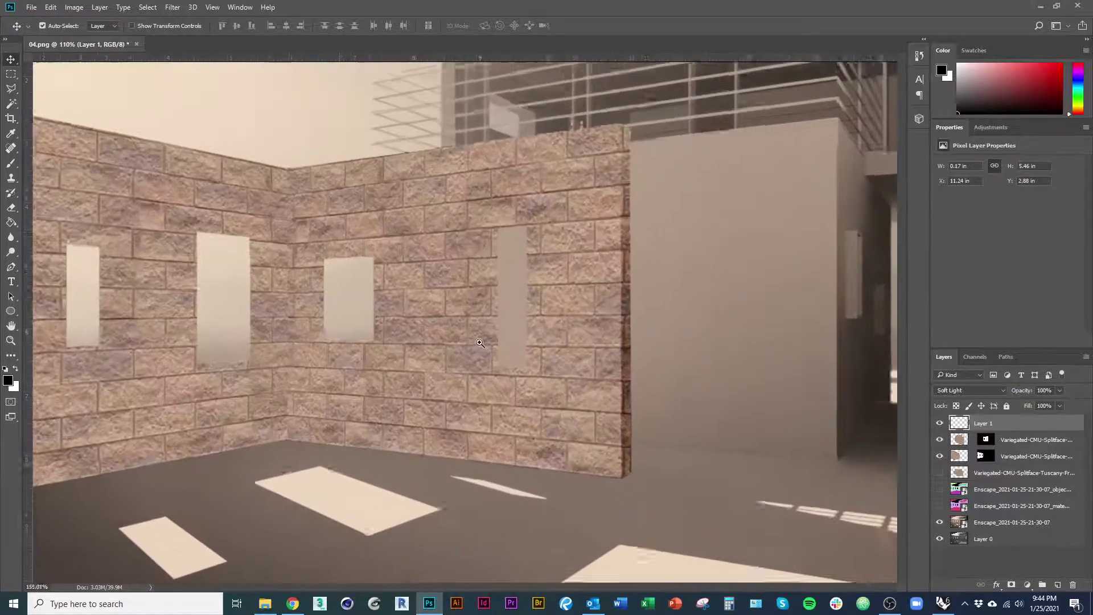
Move the object ID layer above the masked CMU texture layers, beneath Layer 1, and toggle it on and off
drag(962, 489, 967, 432)
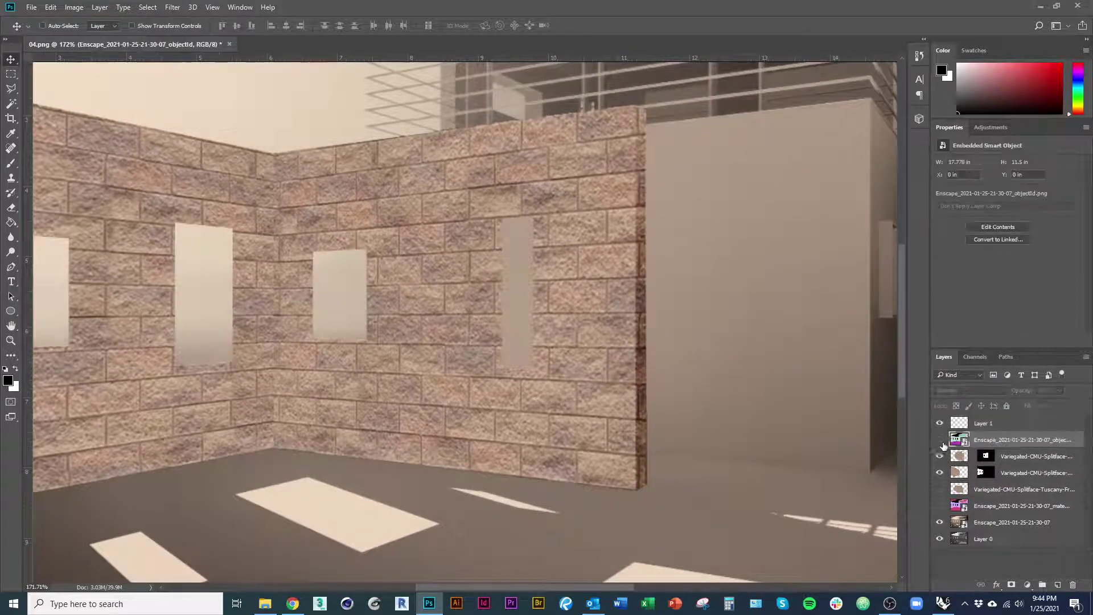
click(940, 441)
scroll(508, 319, up, 1)
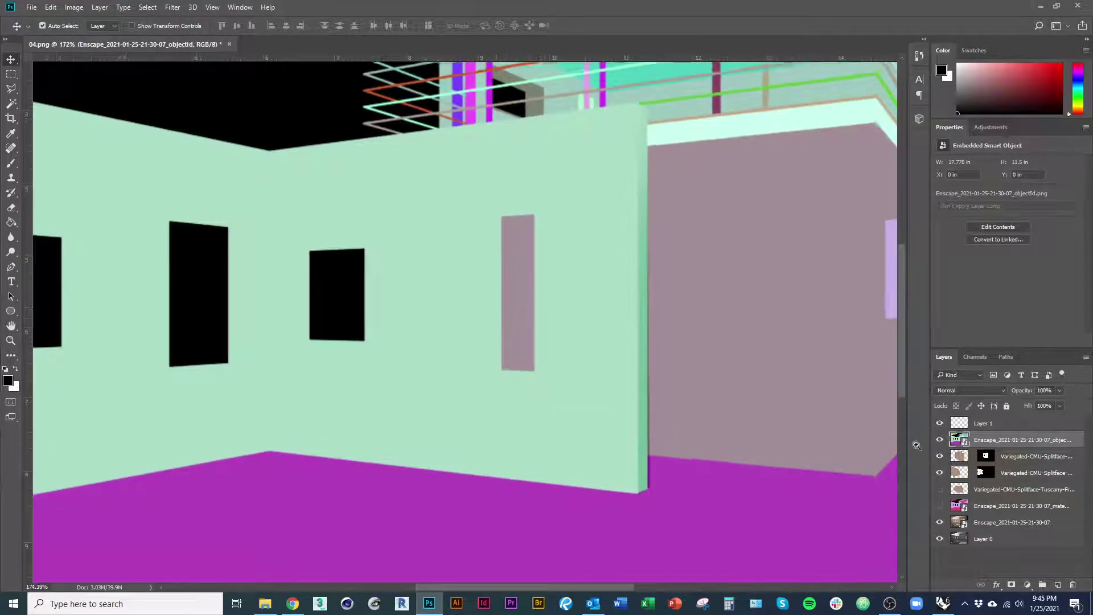
click(940, 440)
Hide both masked CMU texture layers and briefly preview the right wall's layer mask as a red overlay
click(1005, 523)
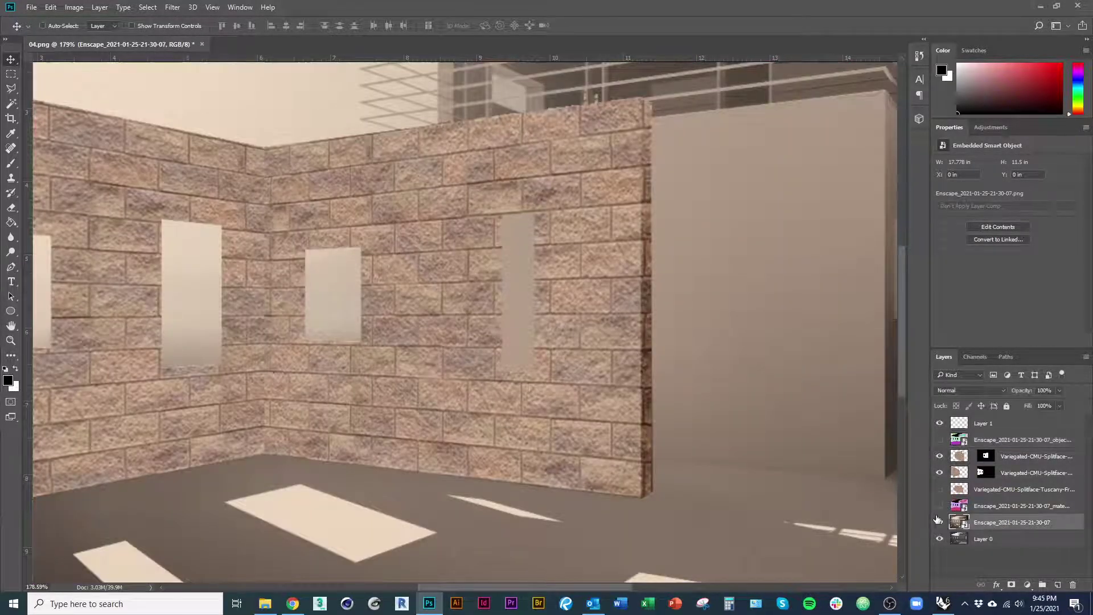
click(959, 456)
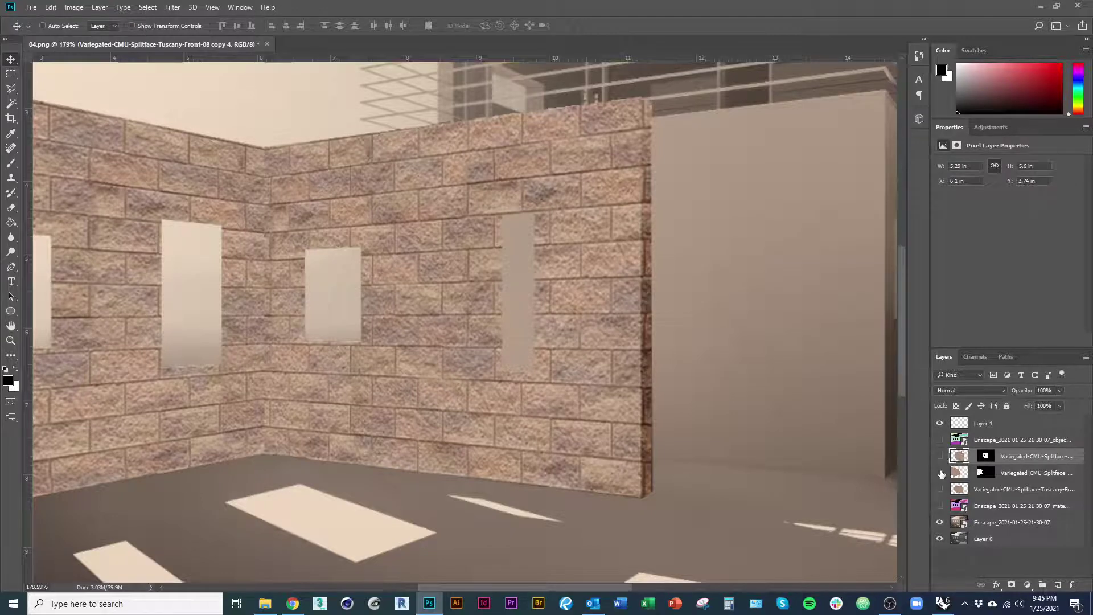
click(940, 472)
scroll(473, 350, down, 1)
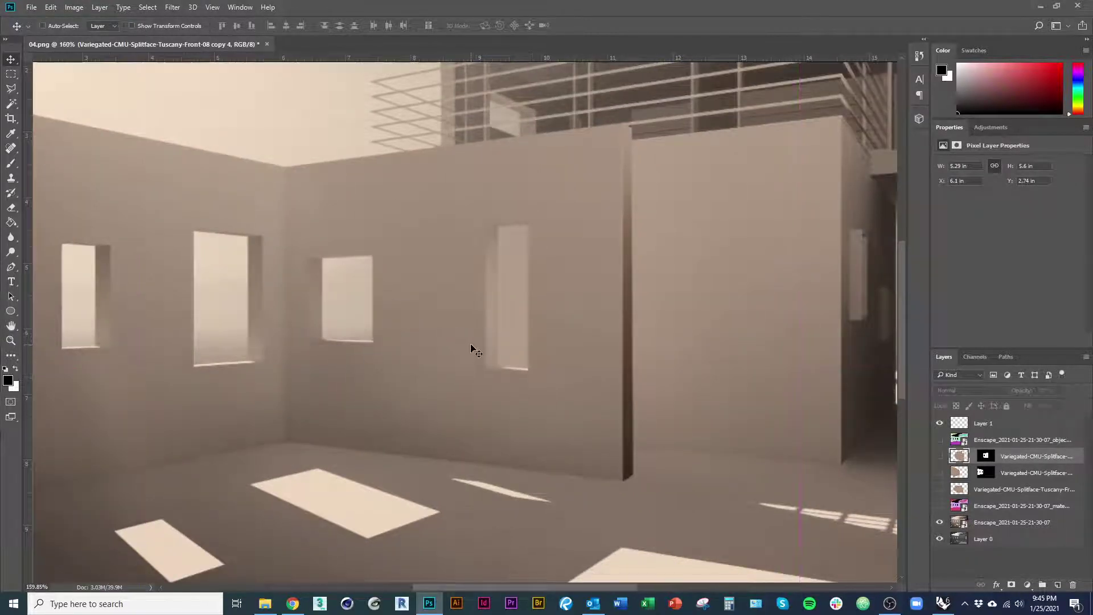
key(backslash)
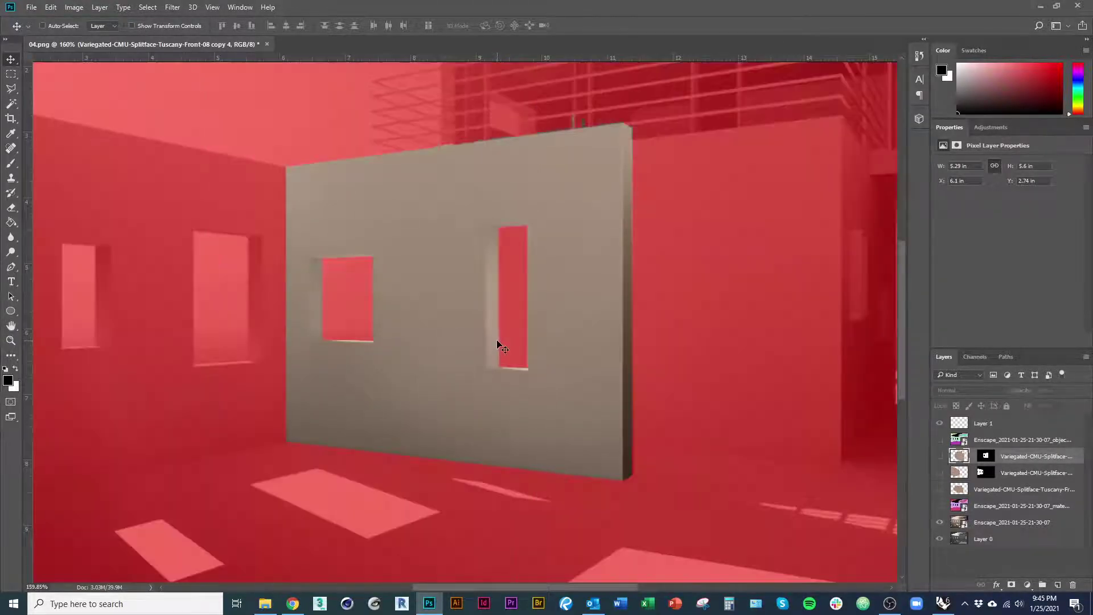
key(backslash)
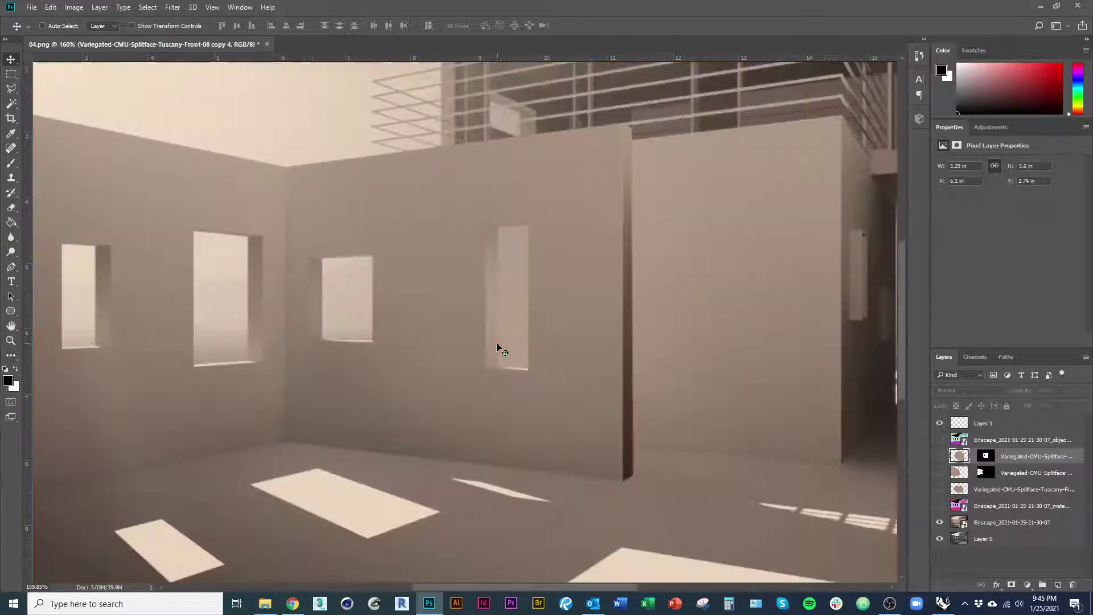
Outline the narrow side reveal of the right wall's tall window with the Polygonal Lasso
key(l)
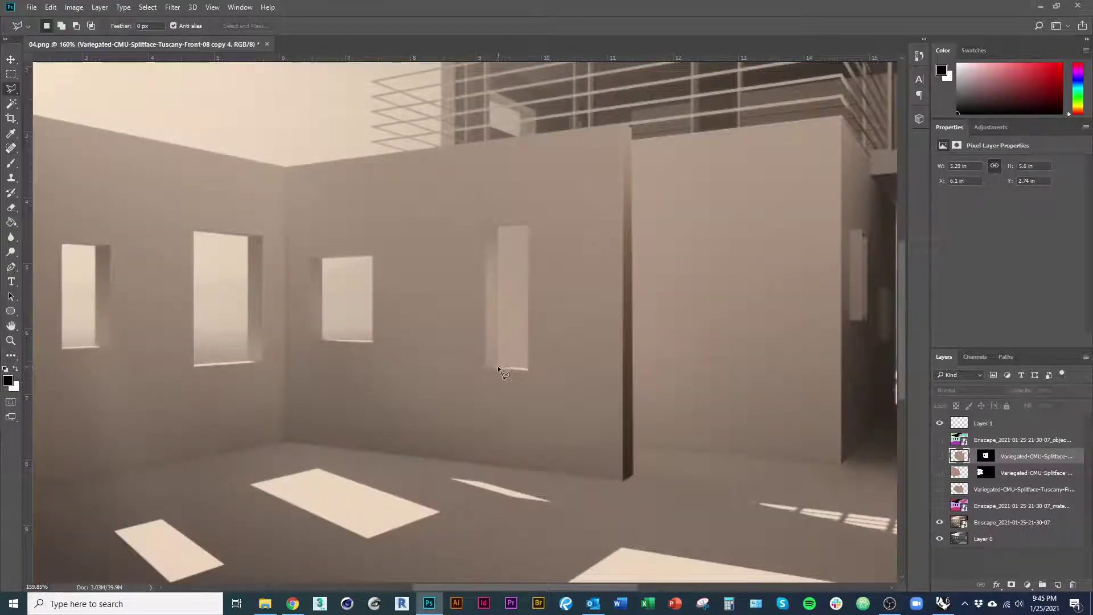
click(498, 368)
click(485, 367)
click(498, 227)
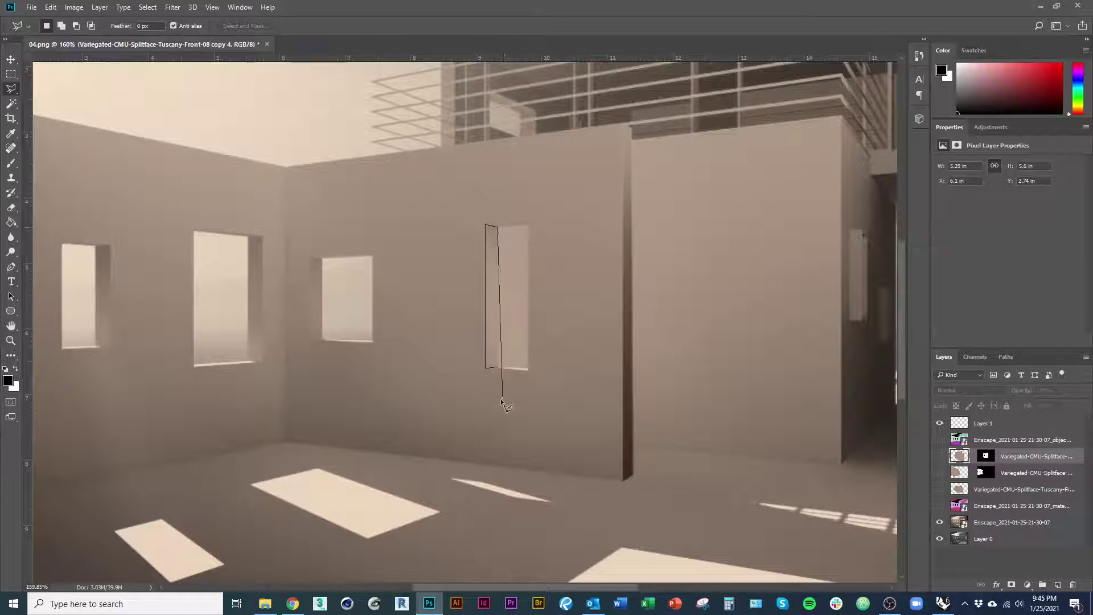
click(498, 367)
click(497, 367)
Paint the top of the selected window reveal on Layer 1 with the large soft black brush, and deselect
click(983, 423)
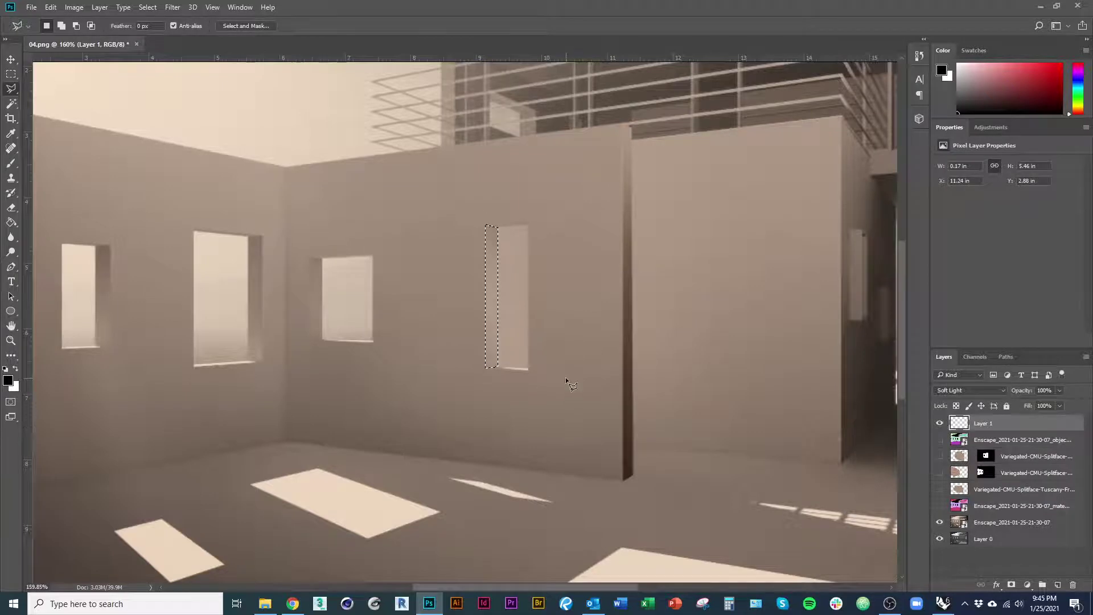
key(b)
click(504, 184)
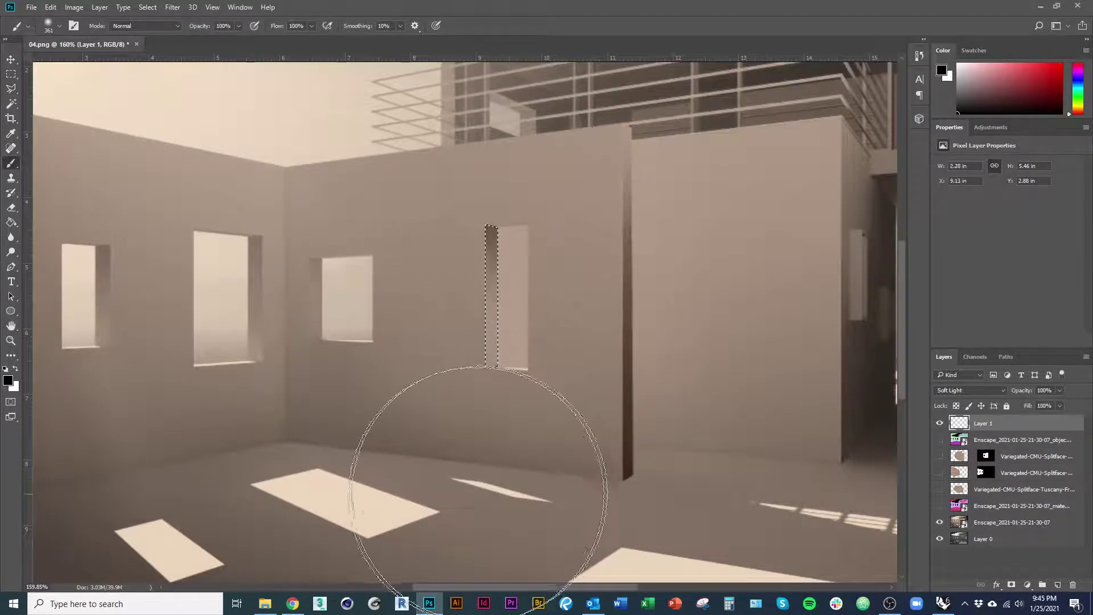
key(ctrl+d)
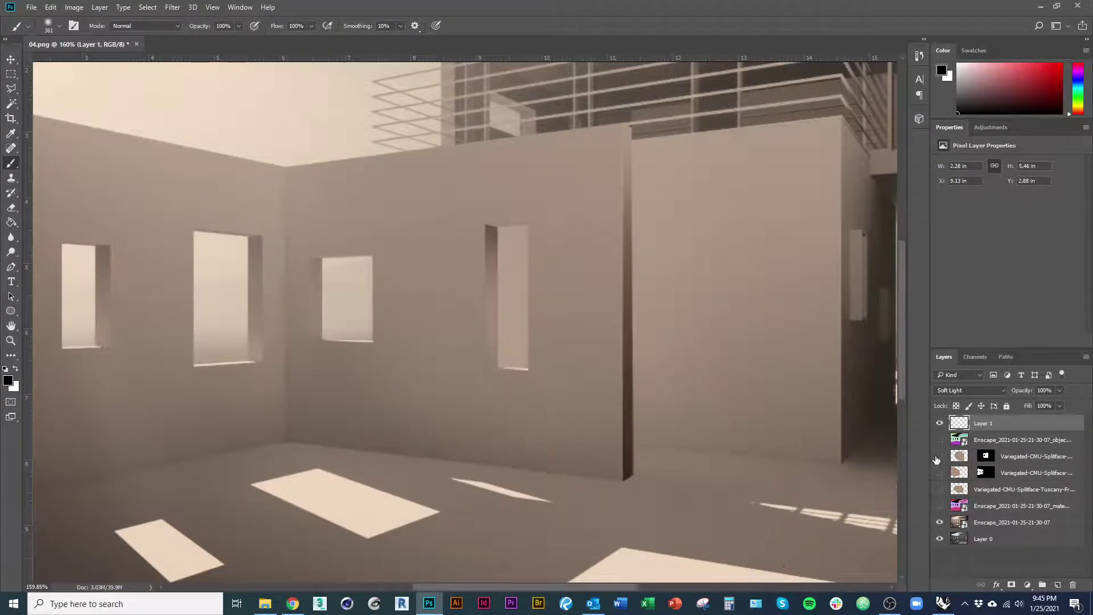
Show both masked CMU texture layers again and hide Layer 1 to compare the walls without the painted shading
click(940, 472)
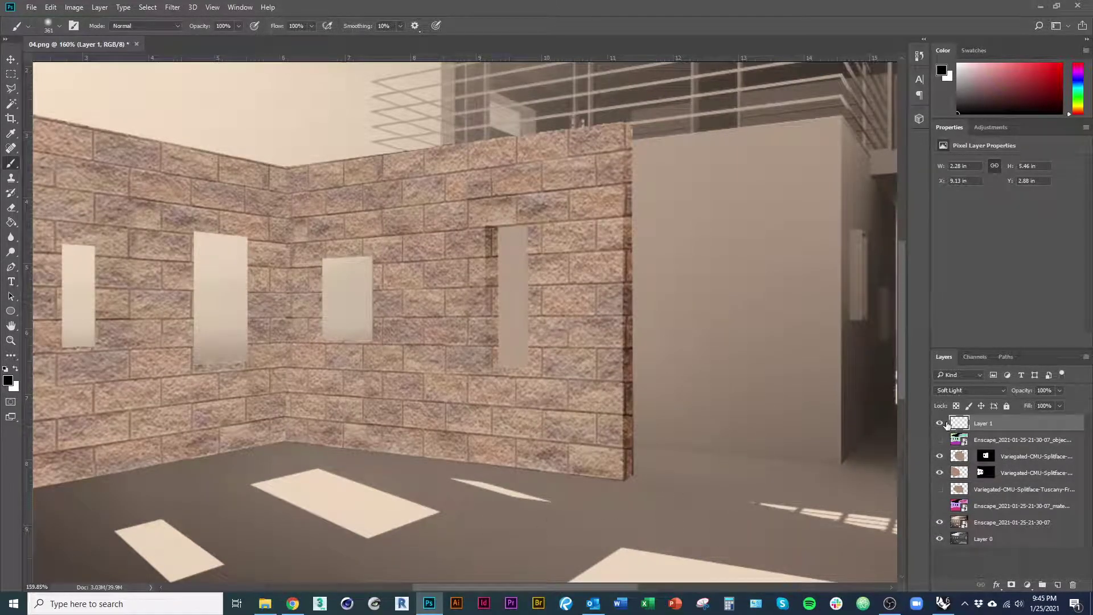
scroll(499, 393, down, 2)
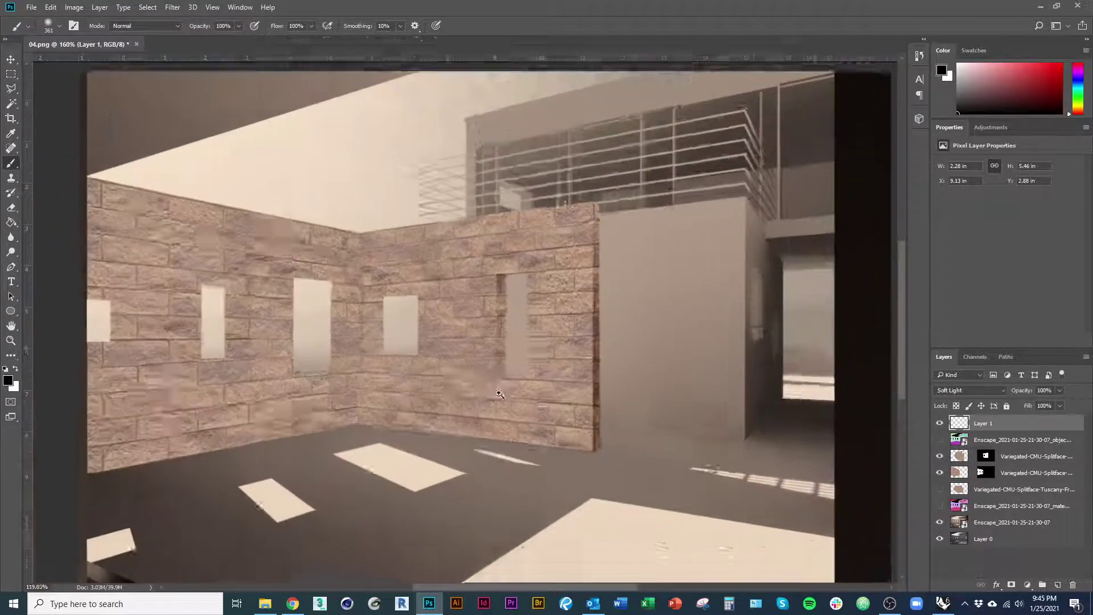
scroll(499, 394, down, 1)
click(940, 424)
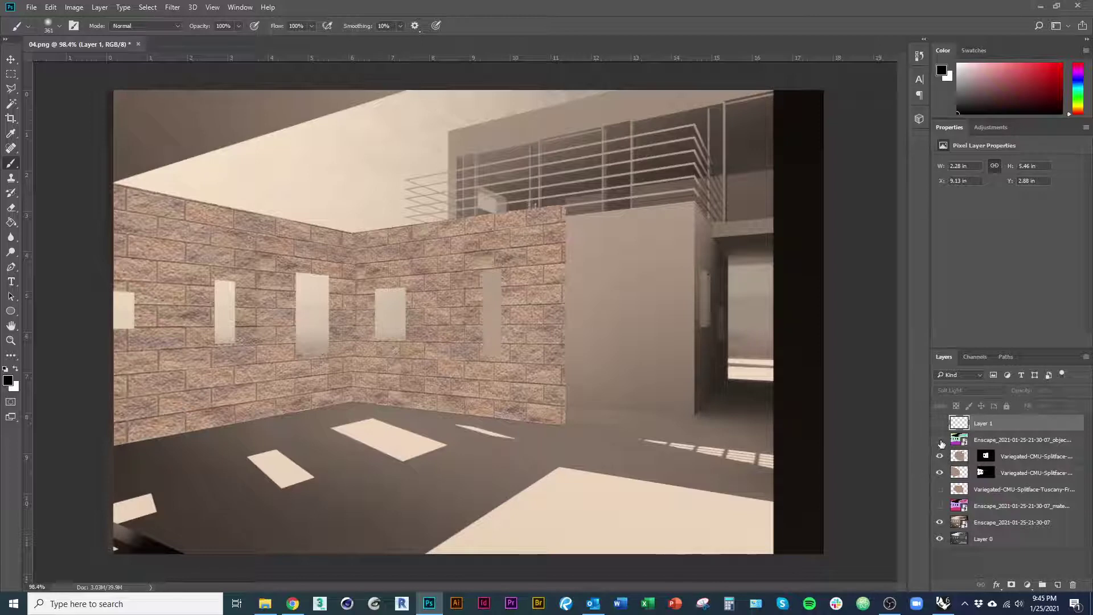
Show the object ID layer, select the green CMU wall area including its end face with the Magic Wand, and hide the layer
click(940, 440)
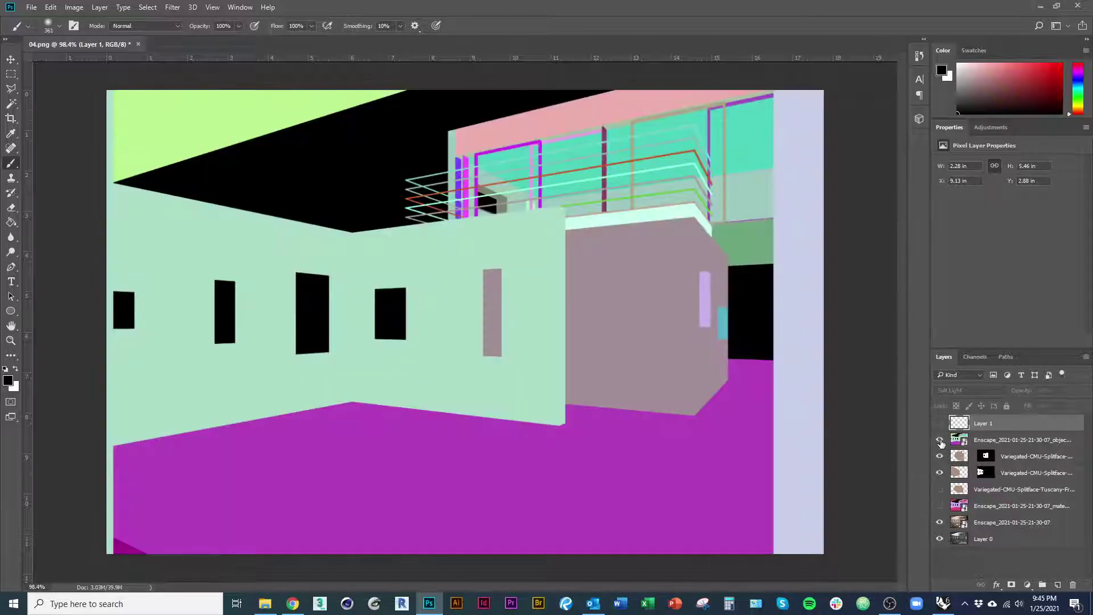
click(968, 439)
key(w)
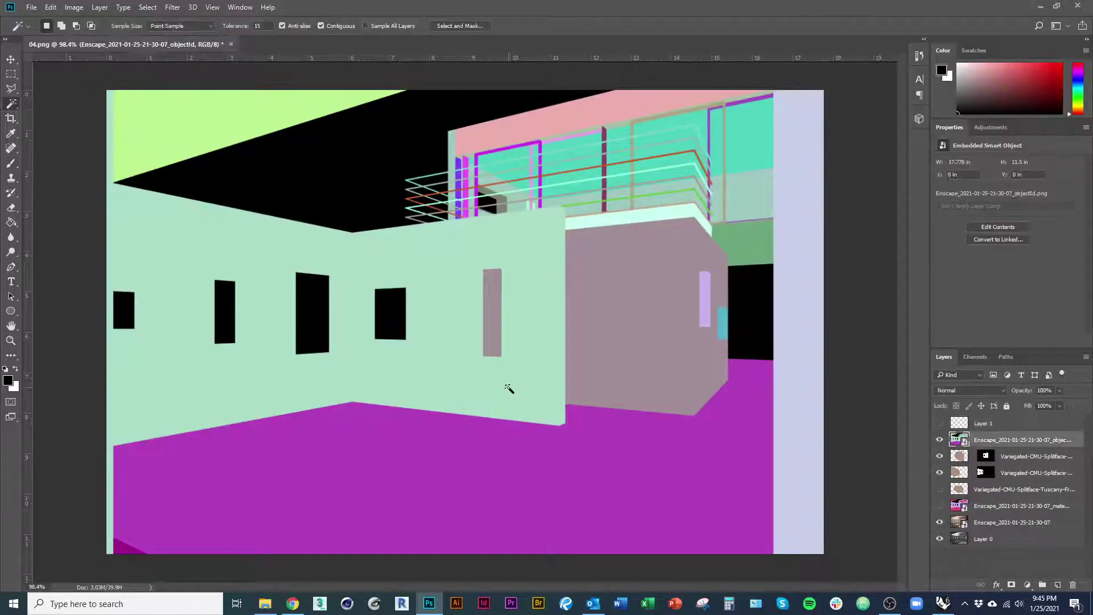
ctrl+click(959, 424)
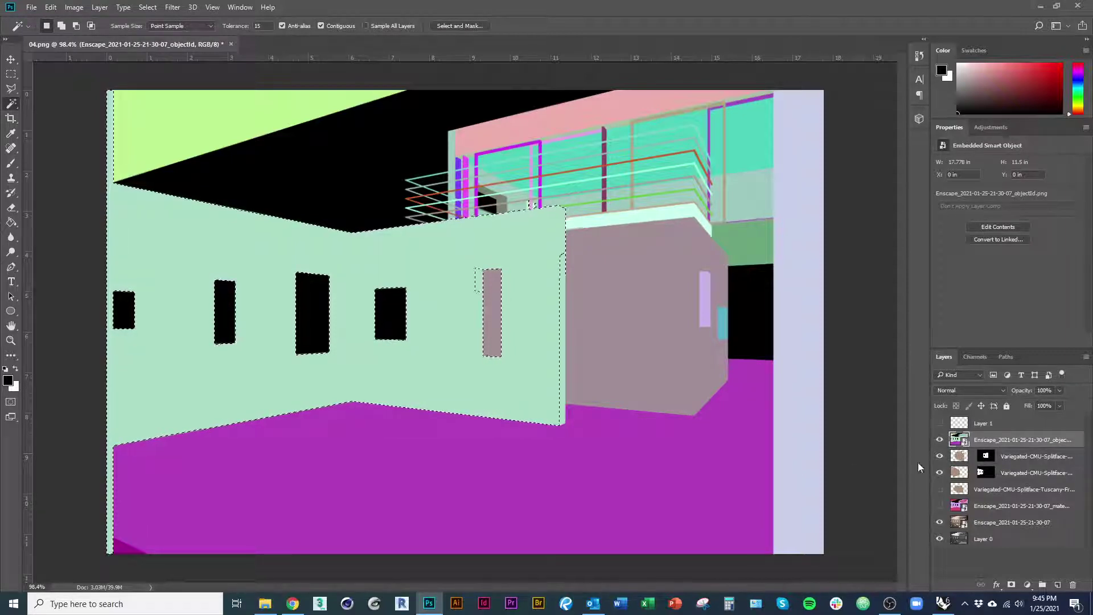
shift+click(556, 362)
scroll(556, 362, up, 1)
click(939, 439)
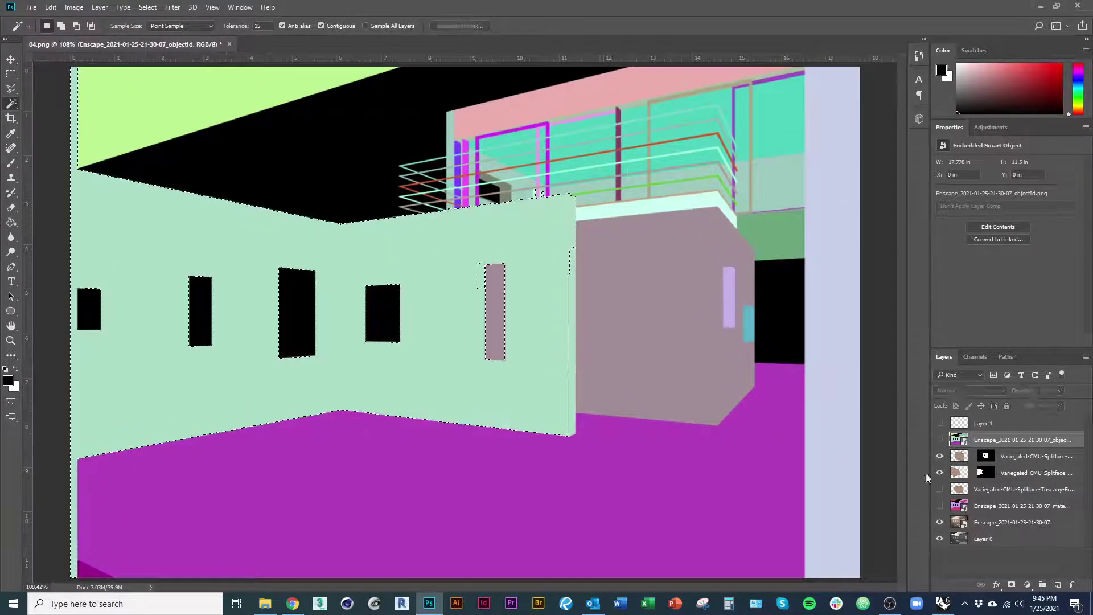
Turn Layer 1 back on and paint soft black shading along the base of the right wall within the selection
scroll(500, 409, down, 1)
click(939, 423)
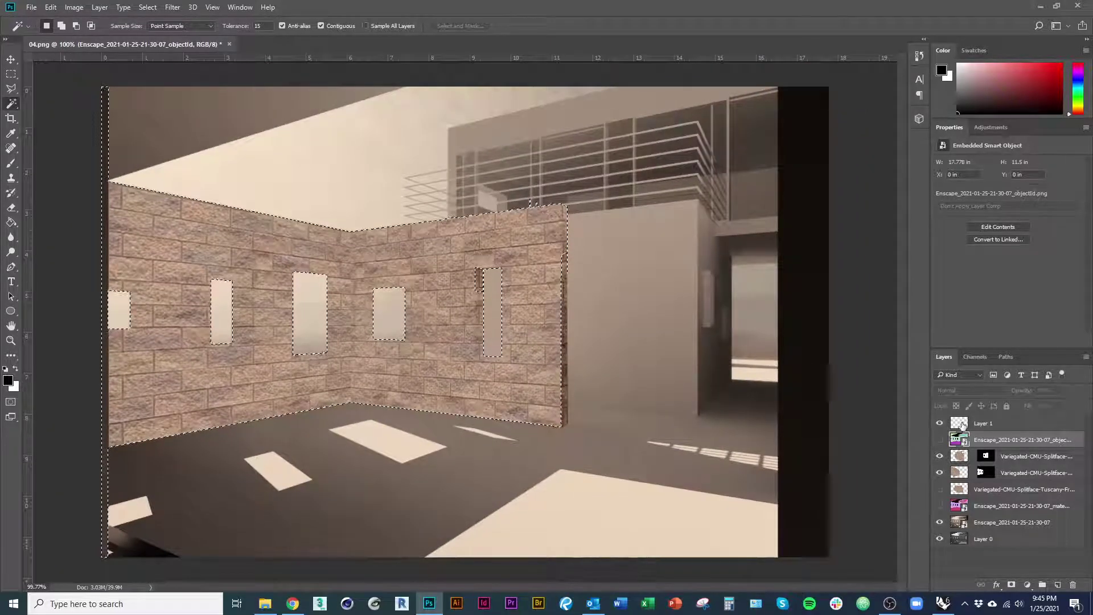
click(991, 423)
key(b)
mouse_move(501, 490)
mouse_down()
mouse_move(481, 476)
mouse_move(592, 471)
mouse_up()
mouse_move(512, 476)
mouse_down()
mouse_move(342, 433)
mouse_move(584, 484)
mouse_move(490, 501)
mouse_move(455, 490)
mouse_move(444, 479)
mouse_move(501, 427)
mouse_move(305, 500)
mouse_move(313, 489)
mouse_move(281, 488)
mouse_move(474, 489)
mouse_up()
Marquee-select the left wall up to the room corner and erase the shading that spilled onto it
key(m)
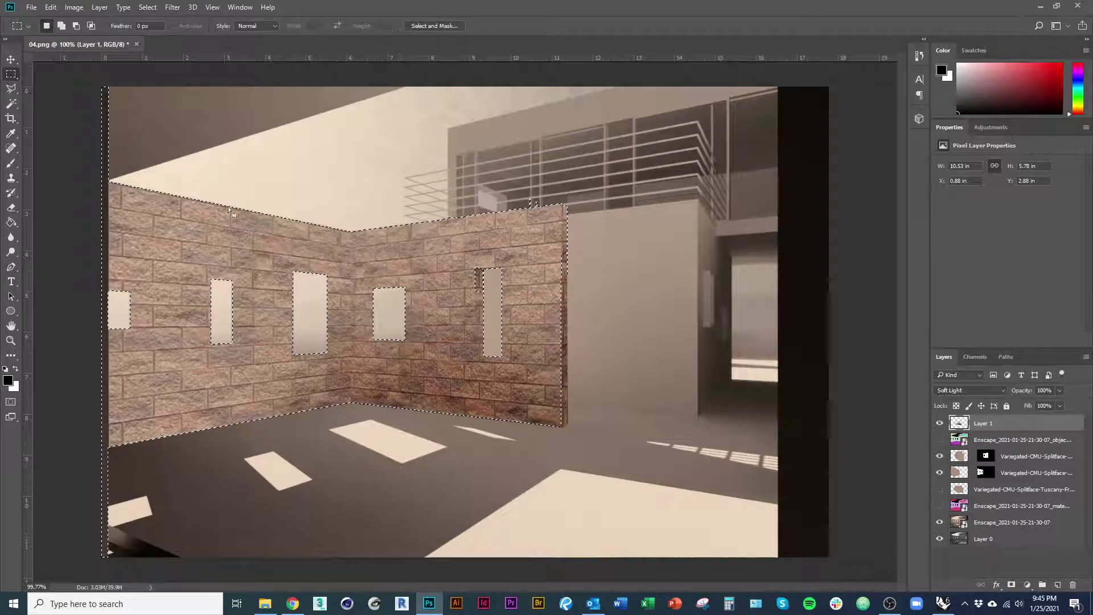
click(308, 251)
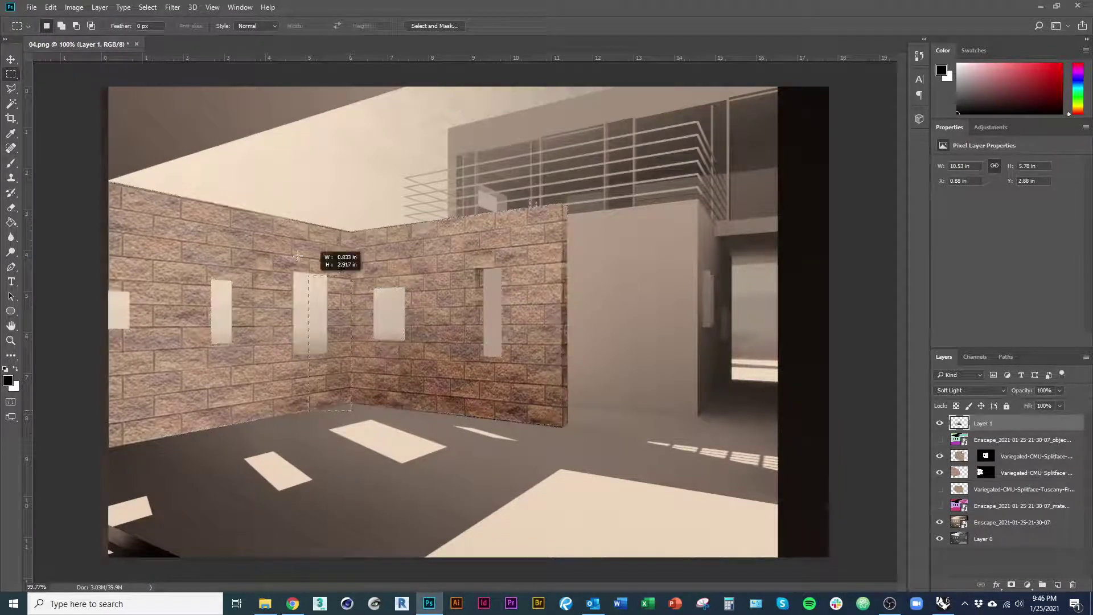
drag(102, 148, 350, 410)
scroll(319, 398, up, 4)
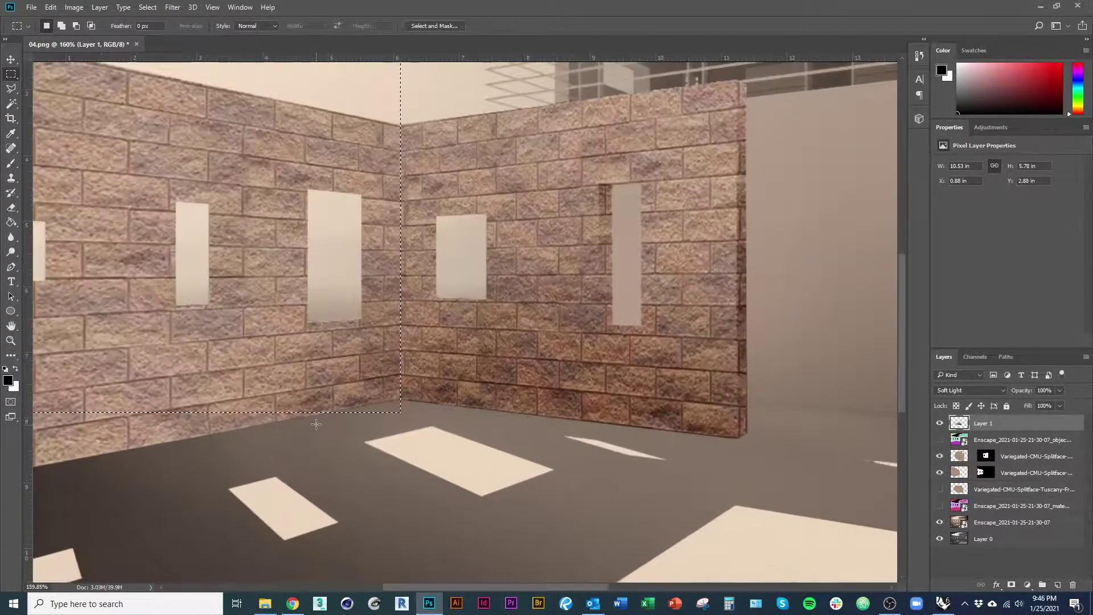
key(e)
mouse_move(293, 434)
mouse_down()
mouse_move(335, 418)
mouse_move(278, 402)
mouse_move(254, 363)
mouse_move(153, 303)
mouse_move(353, 165)
mouse_up()
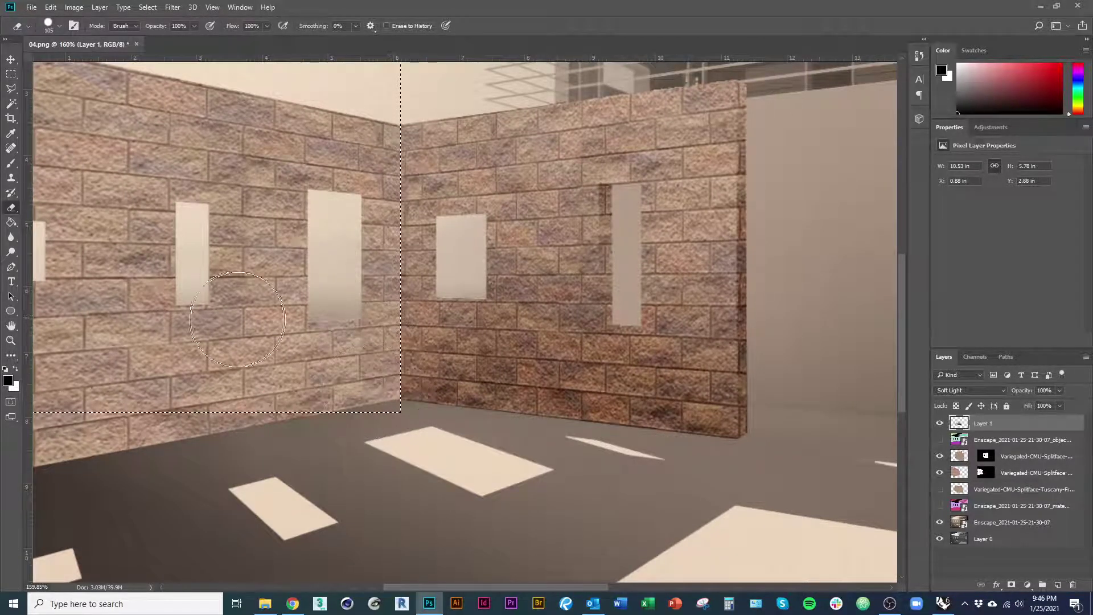
Clear the selection and delete the painted shading layer, Layer 1
key(ctrl+d)
scroll(302, 424, down, 5)
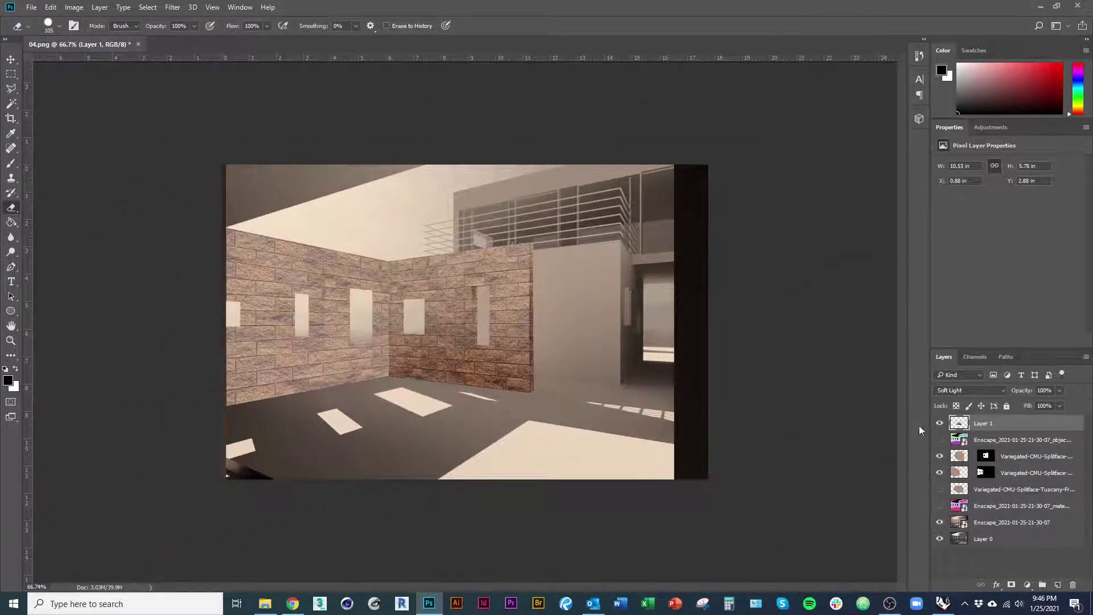
click(1072, 587)
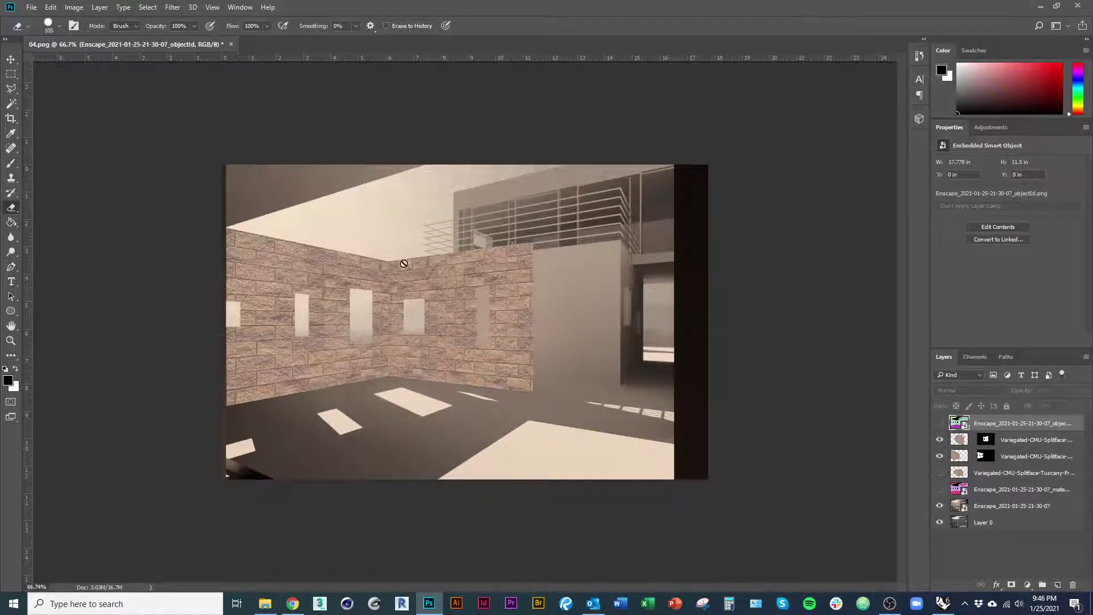
Marquee-select an area about 7.5 by 8.4 in around the right CMU wall and add an Exposure adjustment layer
key(m)
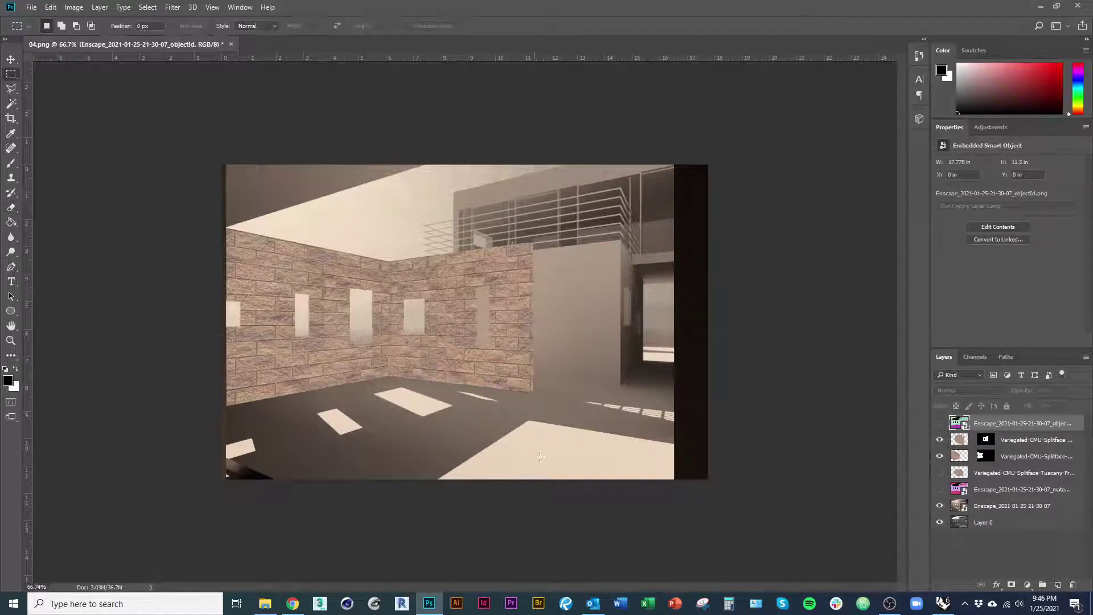
mouse_move(594, 446)
mouse_down()
mouse_move(561, 436)
mouse_move(390, 216)
mouse_up()
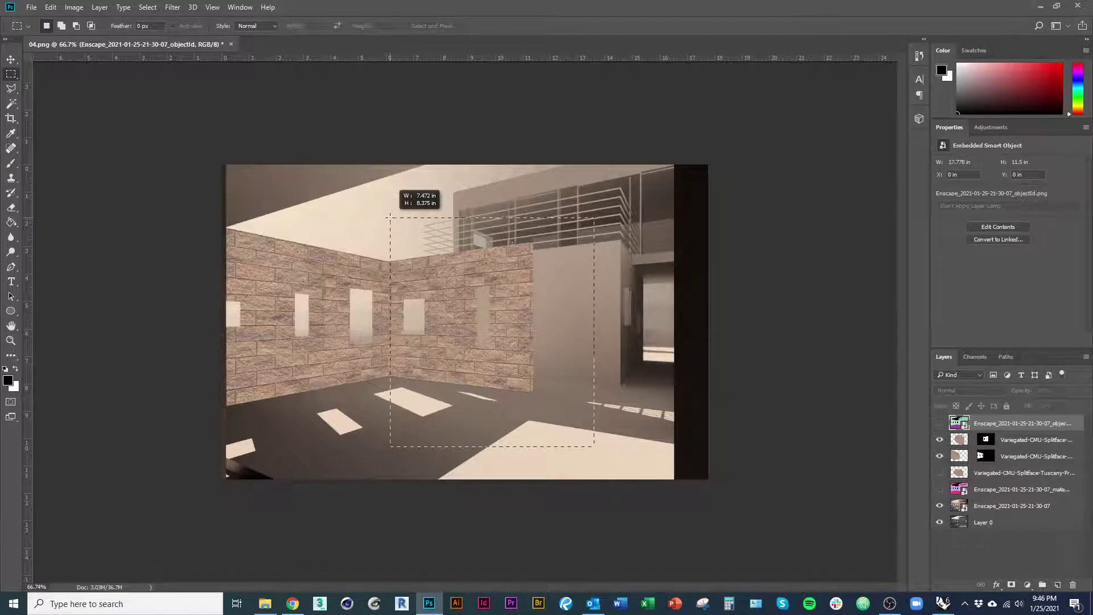
click(1027, 584)
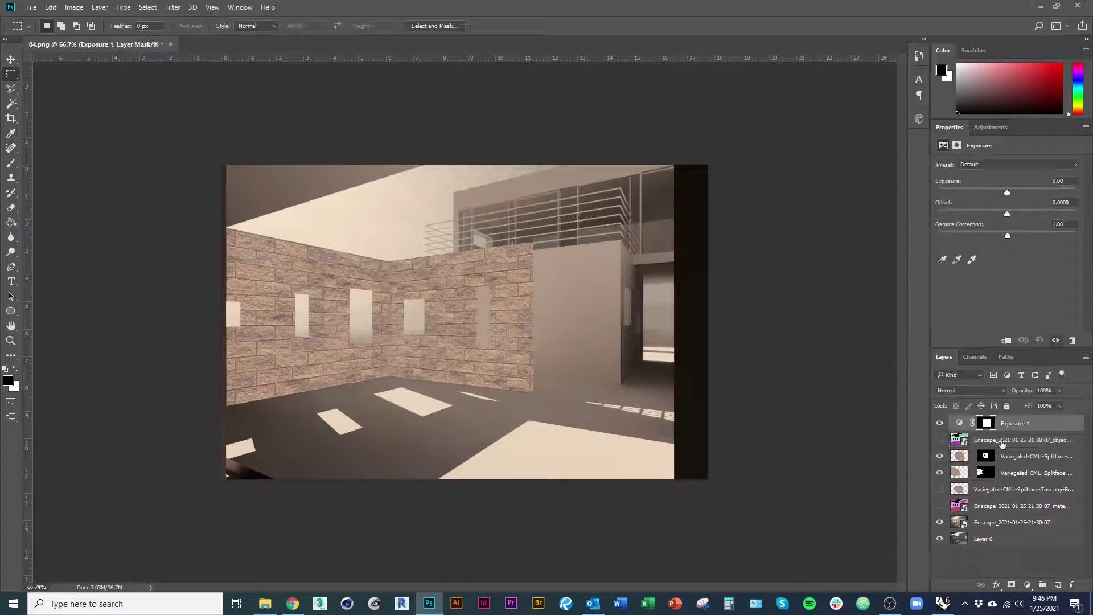
Move the Exposure adjustment beneath the object ID layer and clip it to the right wall's masked CMU texture layer
drag(1031, 428, 1032, 448)
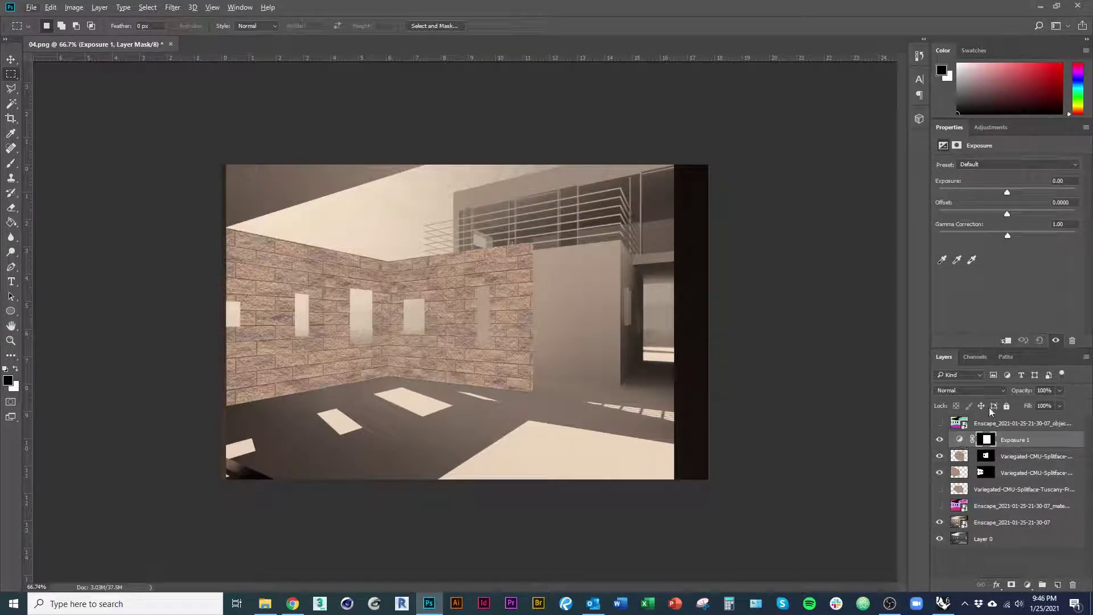
alt+click(975, 448)
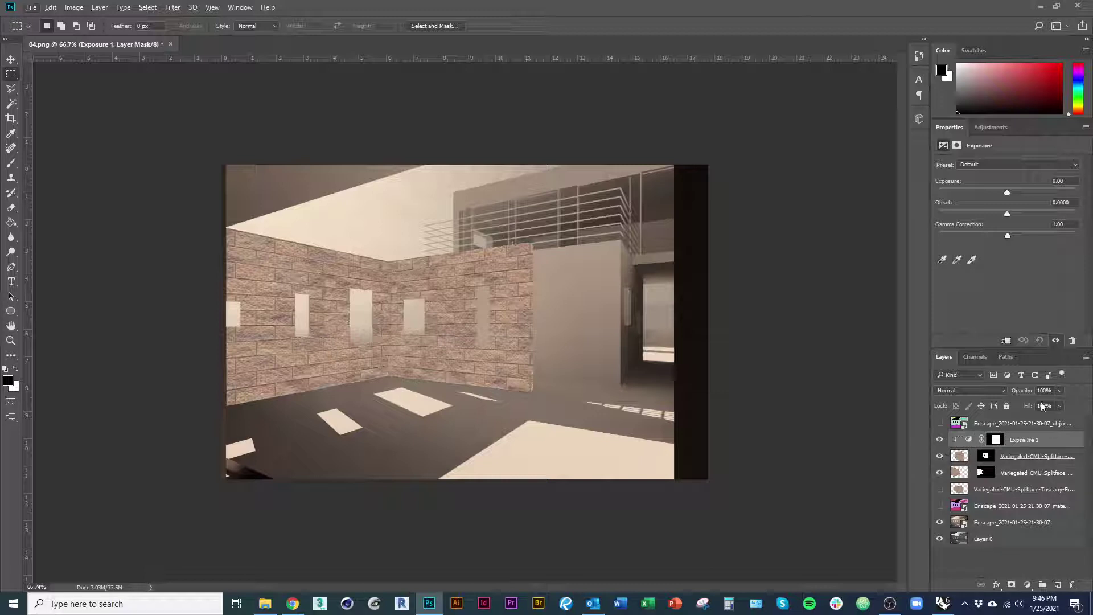
Adjust the right wall's Exposure layer to Exposure +0.28, Offset -0.0792 and Gamma Correction 0.93
drag(1010, 190, 1002, 241)
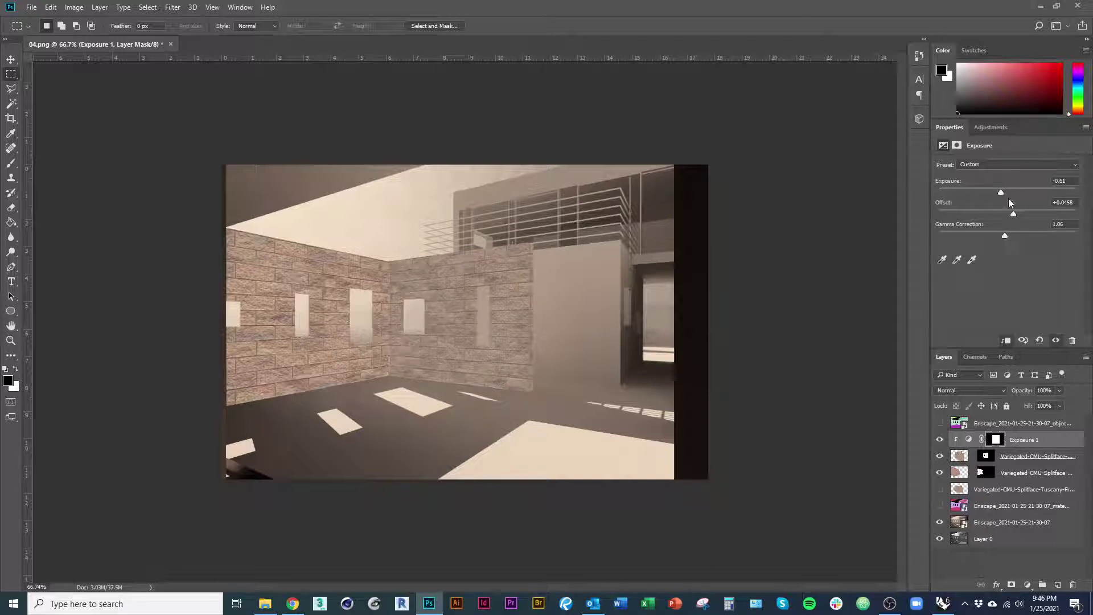
drag(1006, 193, 1011, 235)
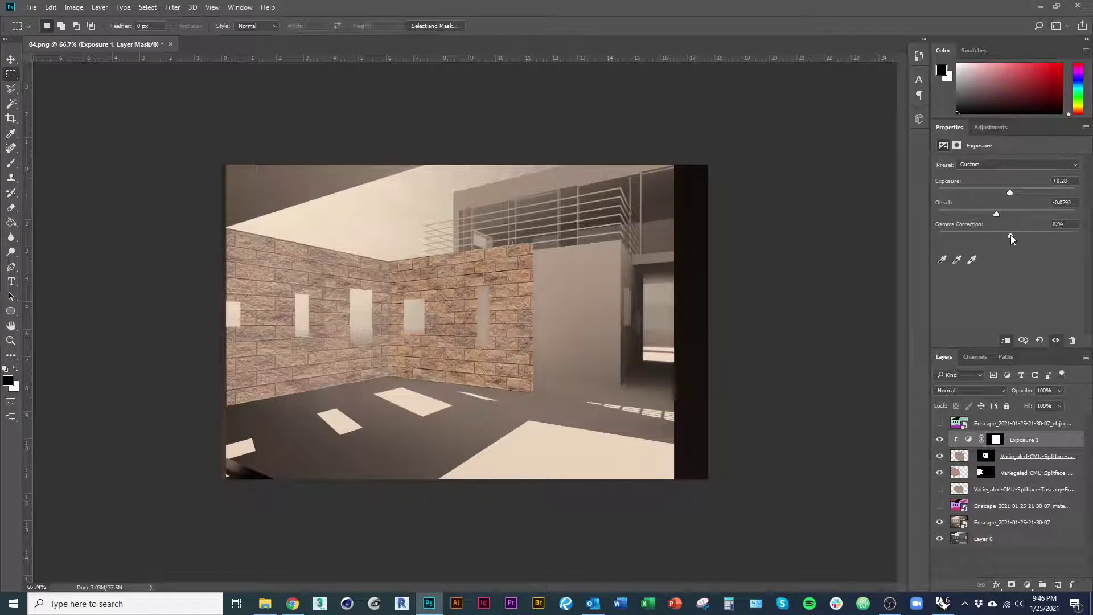
scroll(465, 325, up, 2)
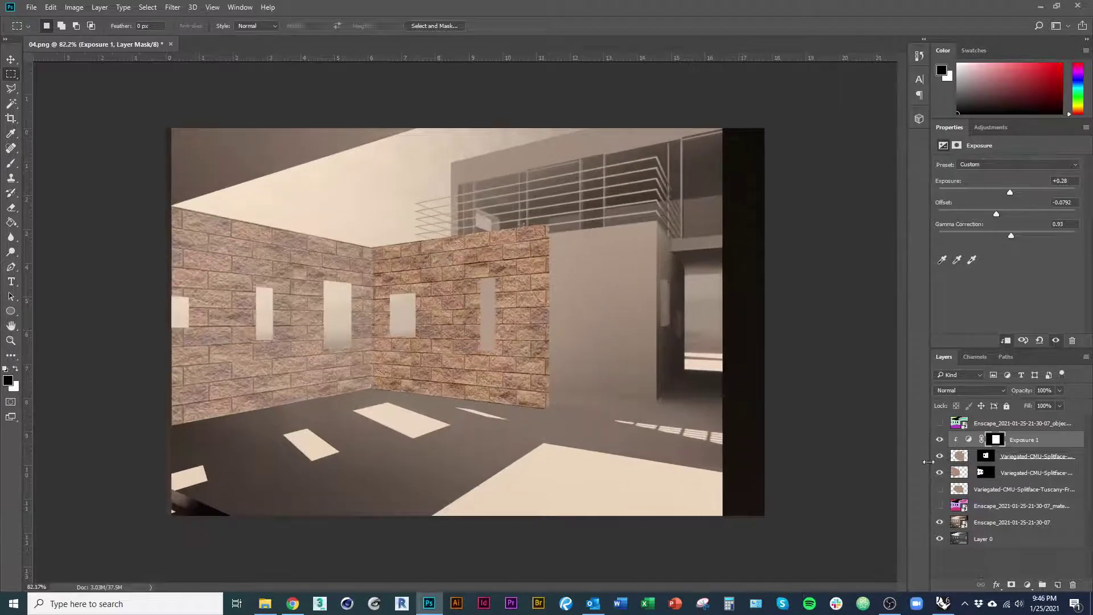
Delete the Exposure 1 layer's mask and the adjustment layer itself
click(1072, 585)
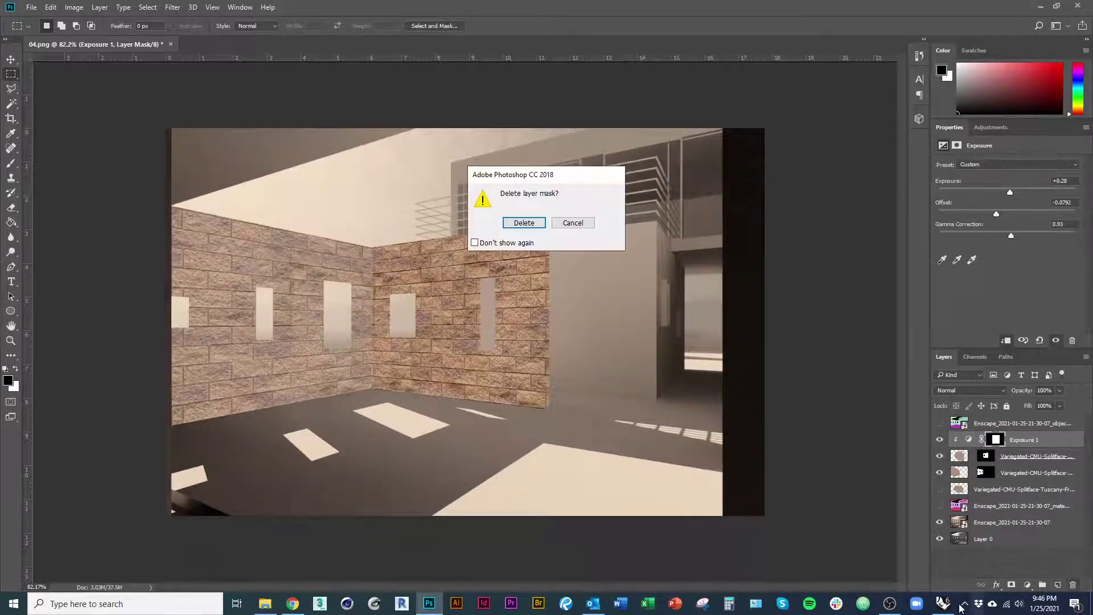
click(524, 223)
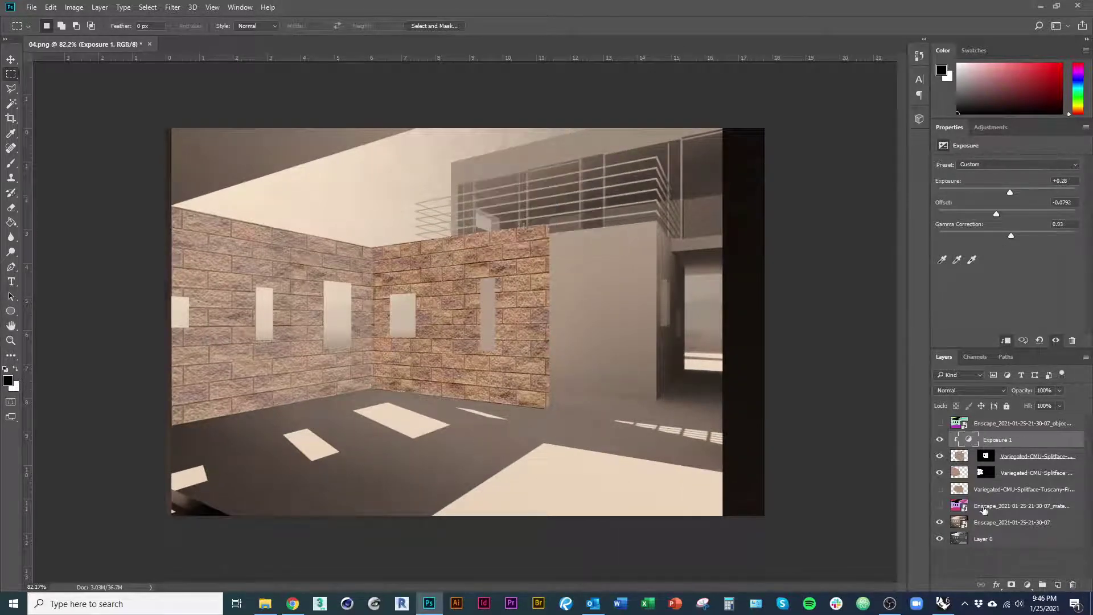
click(1072, 585)
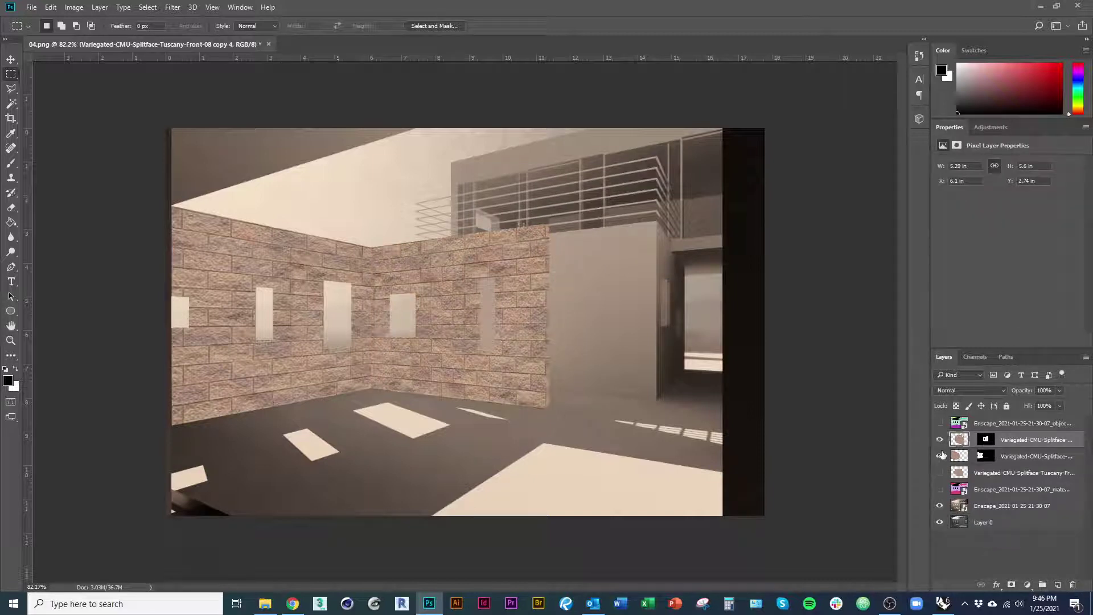
Hide both masked CMU texture layers to inspect the bare walls' shading, and show them again
click(941, 456)
click(940, 440)
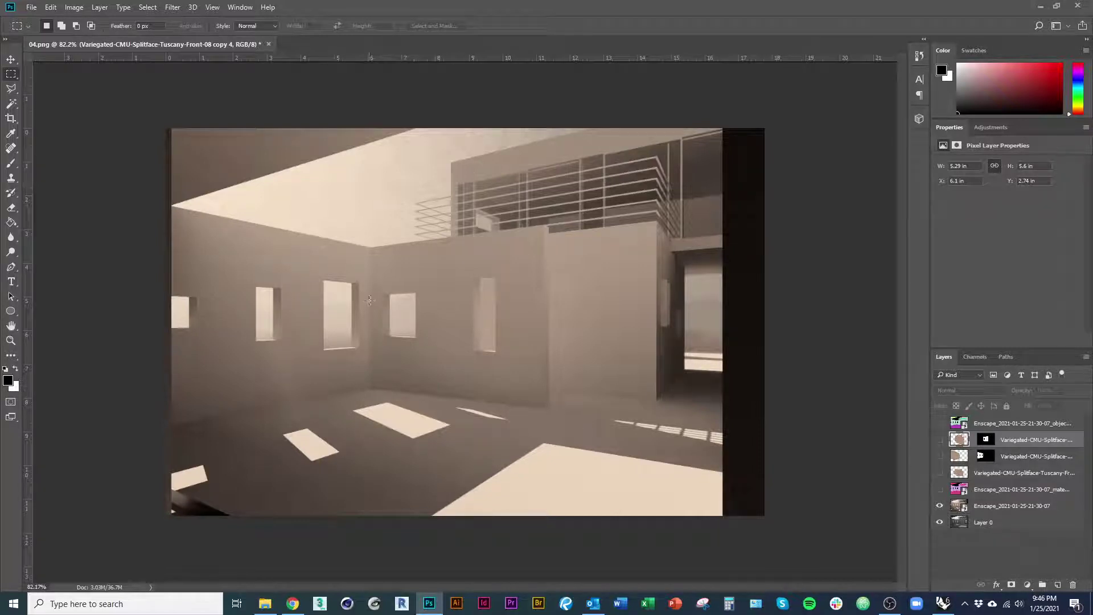
key(v)
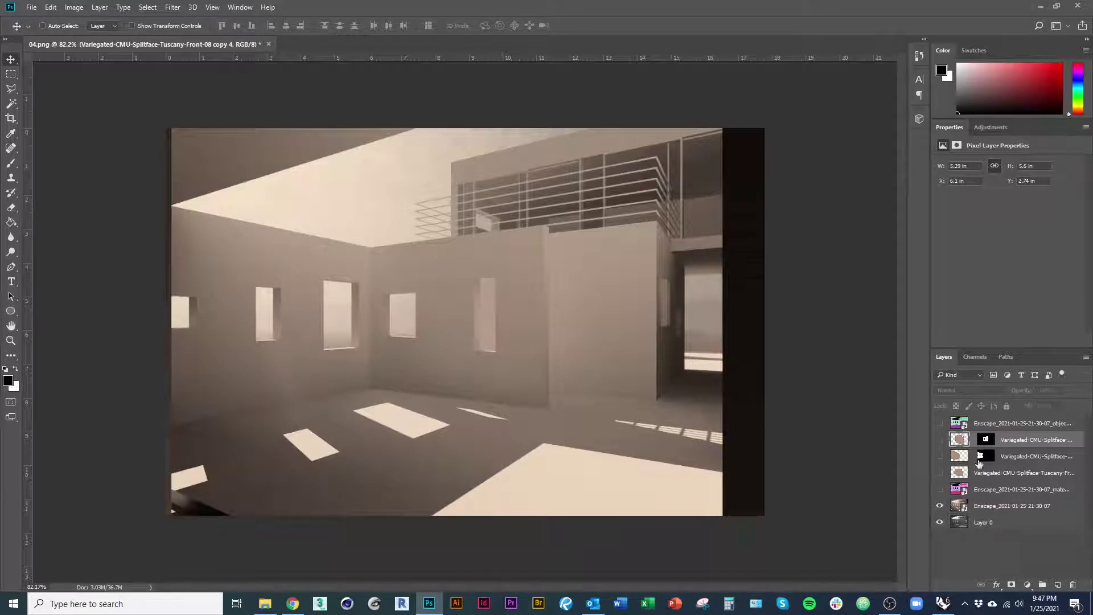
click(939, 456)
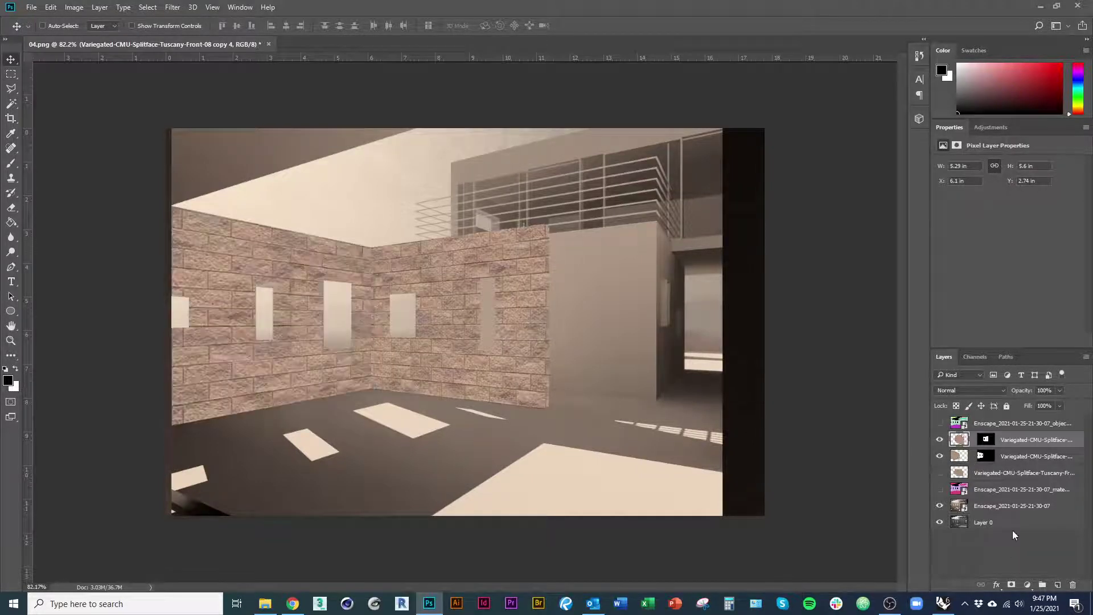
Try the Soft Light blend mode on the right wall's CMU texture layer and change it to Overlay
click(996, 390)
click(968, 278)
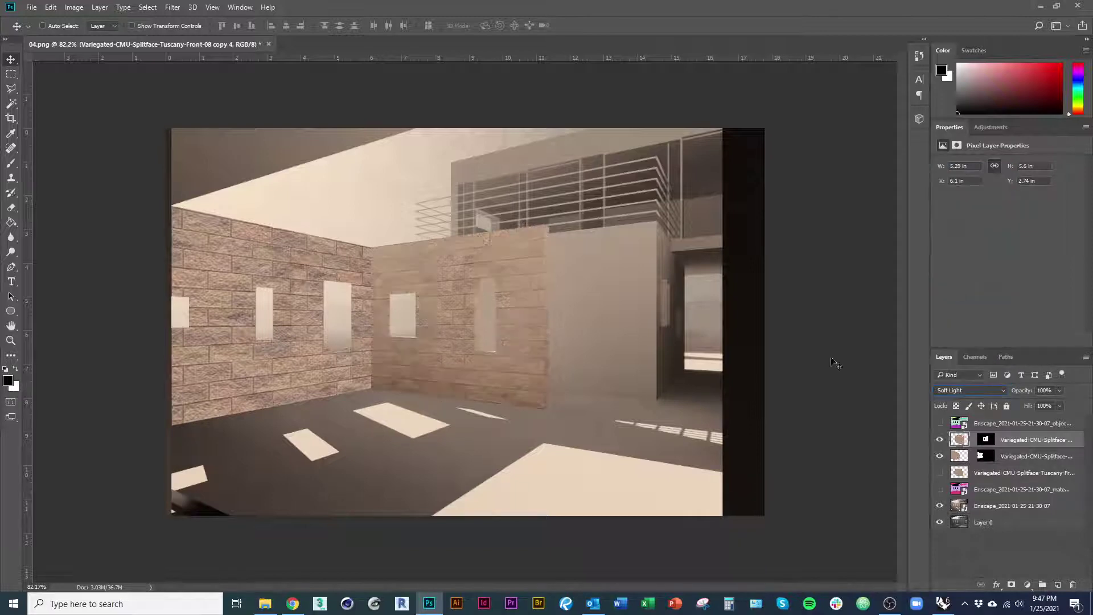
click(1003, 390)
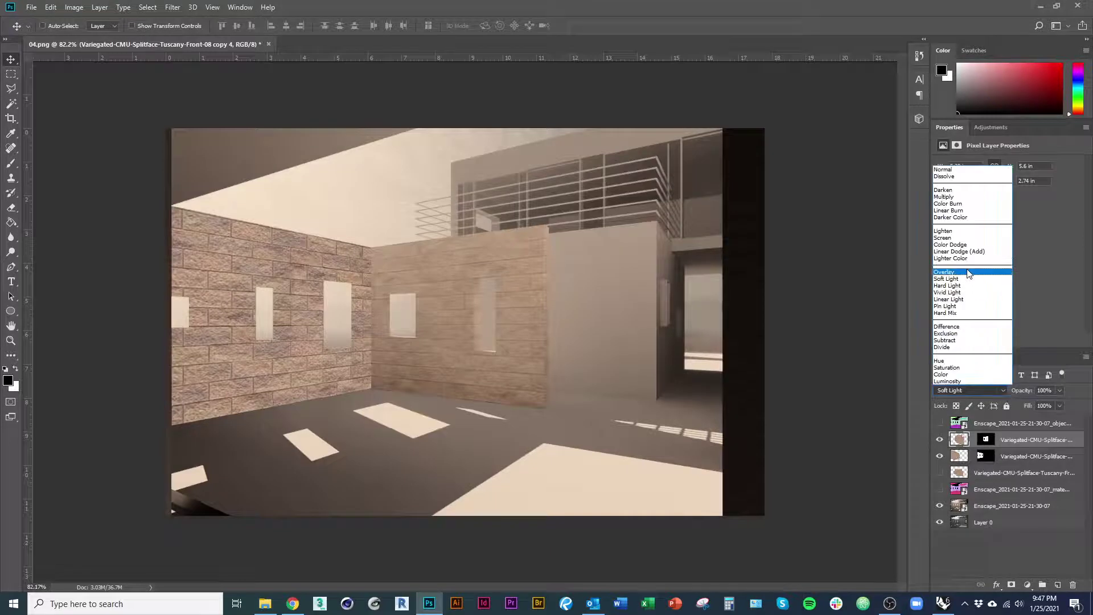
click(968, 271)
Set the left wall's masked CMU texture layer to the Overlay blend mode
click(1007, 461)
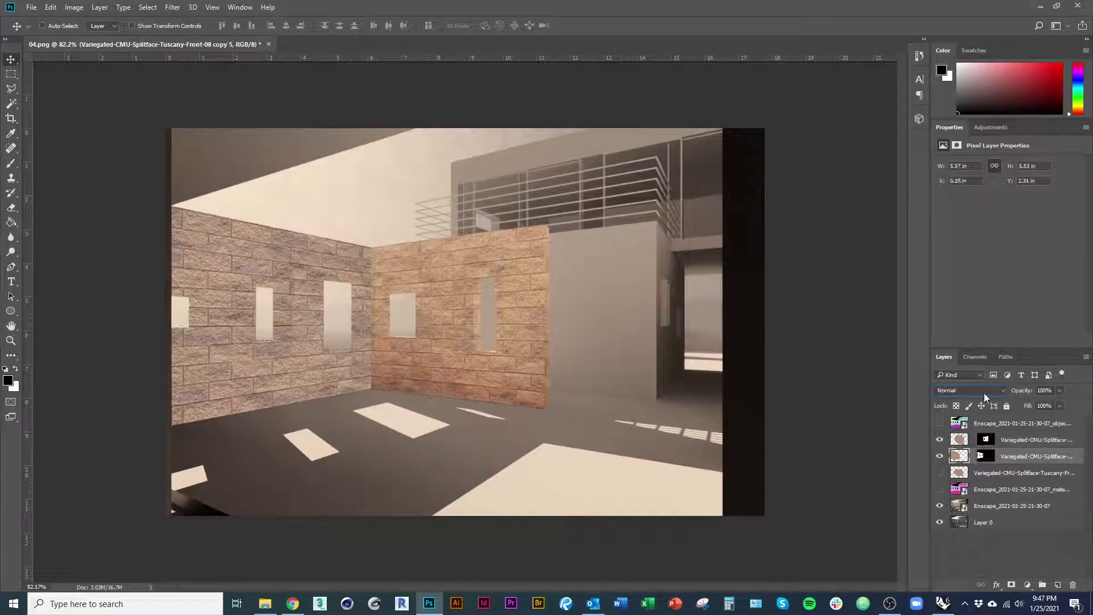
click(984, 393)
click(968, 273)
Examine the Overlay-blended block texture up close around the room corner, windows and right wall edge
scroll(478, 424, down, 2)
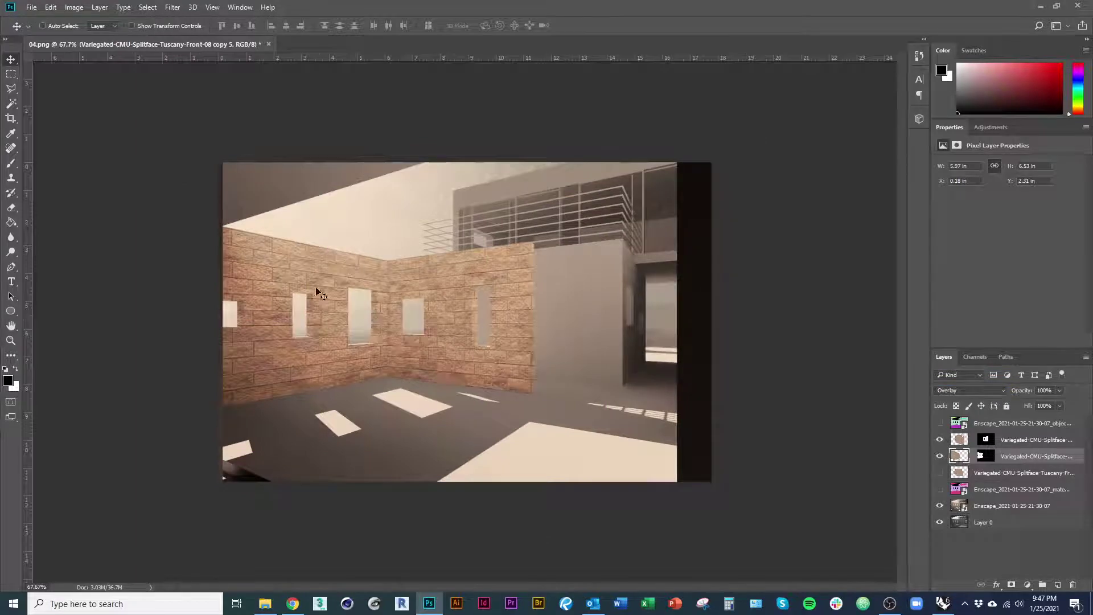
scroll(486, 340, up, 6)
scroll(531, 299, up, 1)
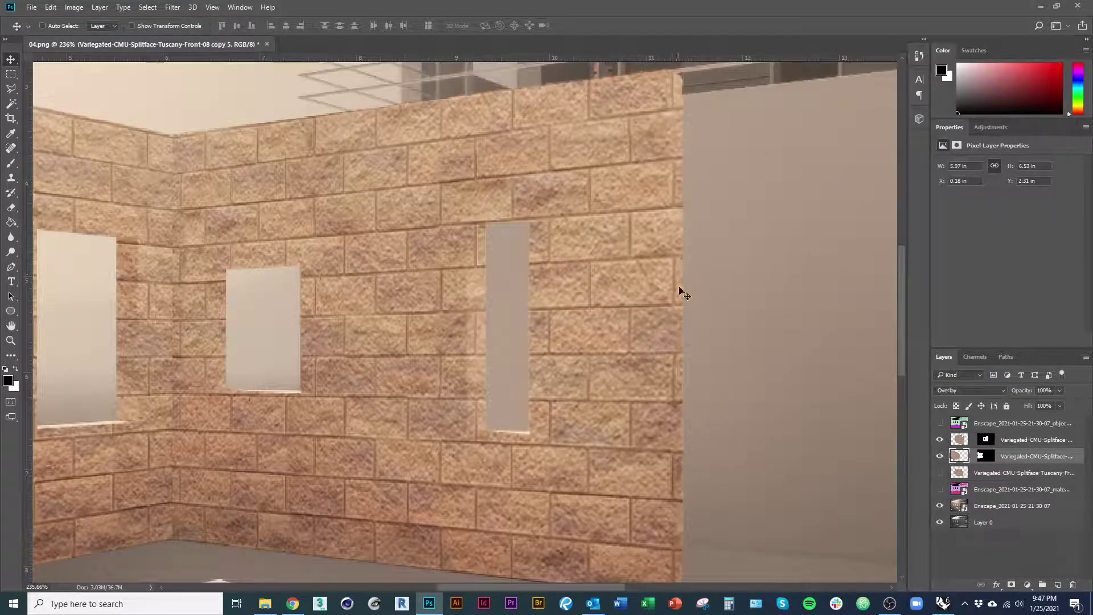
scroll(678, 294, down, 1)
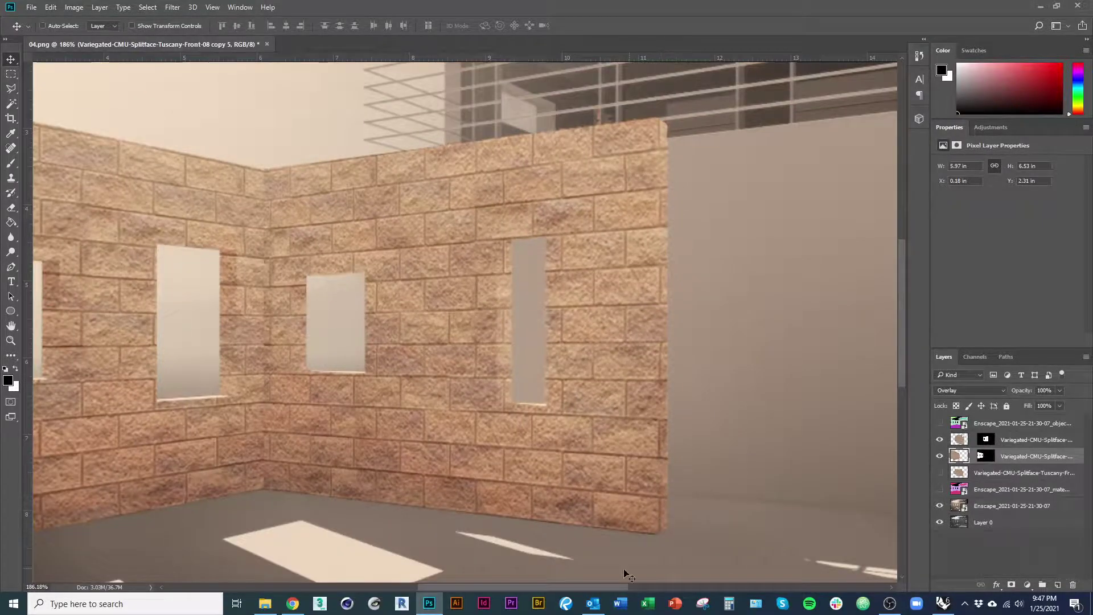
scroll(484, 404, down, 3)
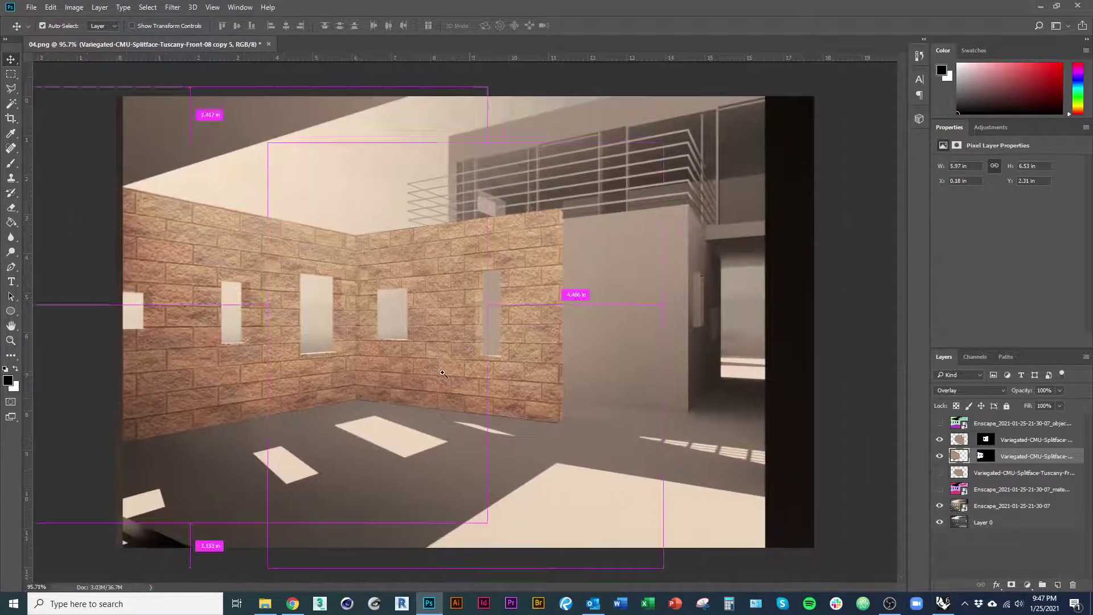
scroll(427, 381, down, 1)
scroll(407, 383, down, 1)
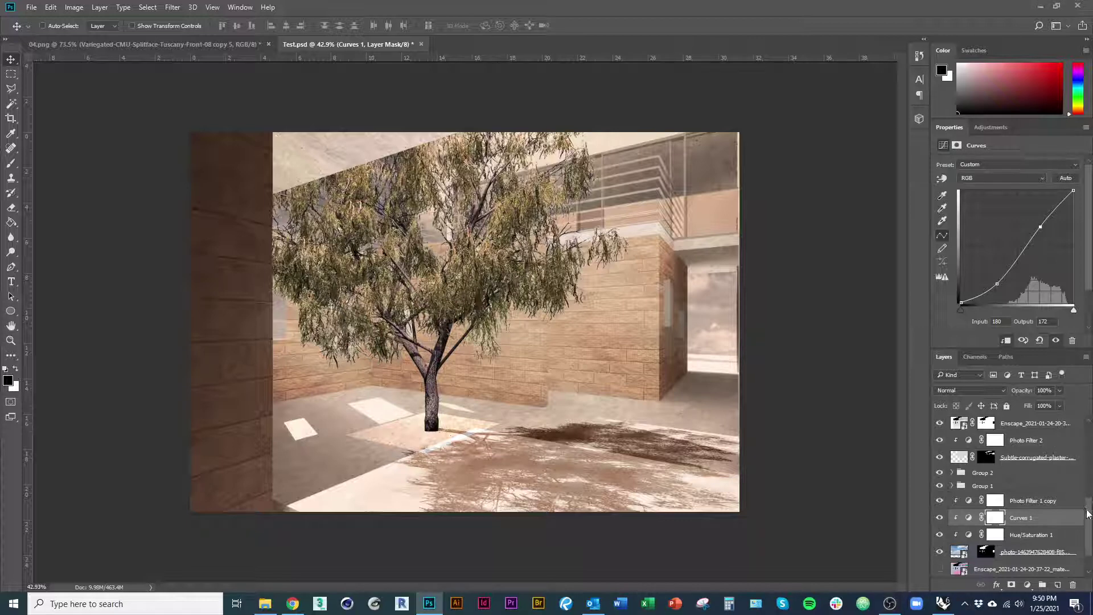
Hide the tree group, Group 3, in Test.psd and examine the textured block walls behind it
scroll(1087, 515, up, 4)
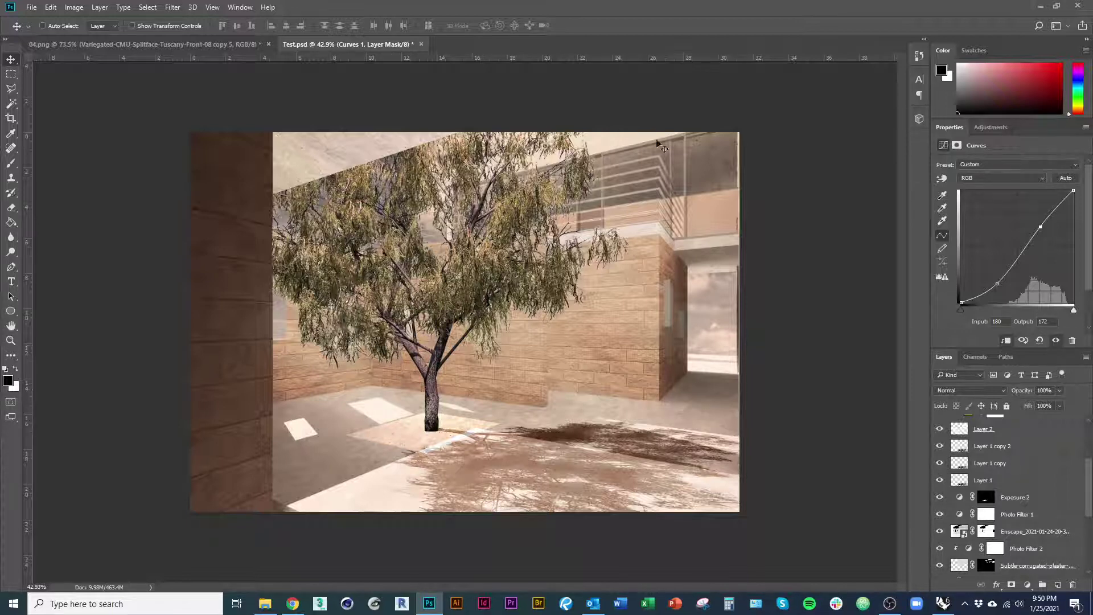
scroll(947, 480, up, 4)
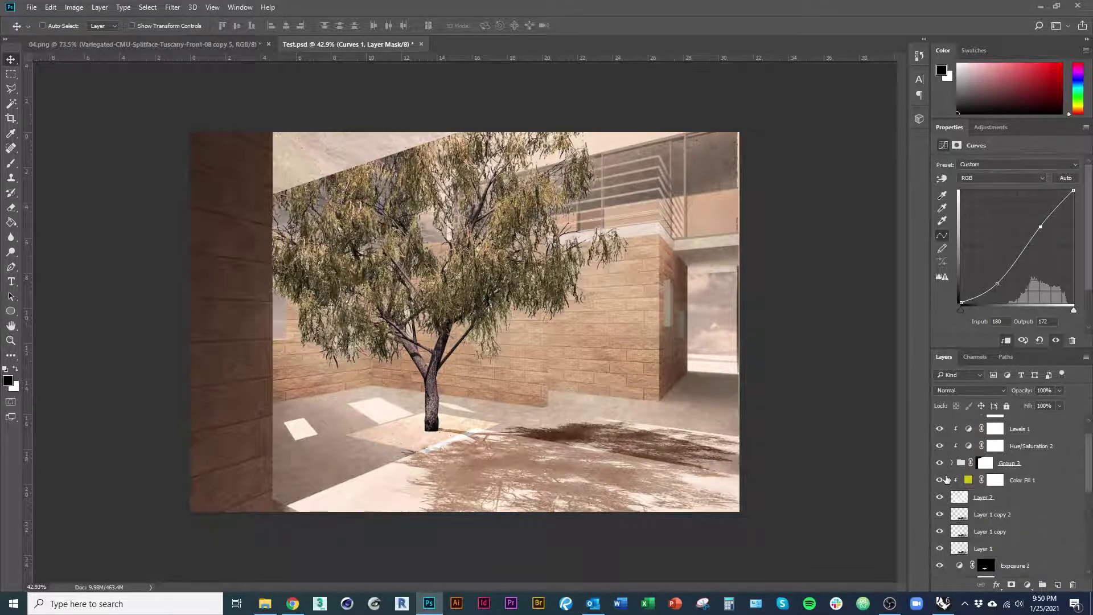
click(941, 463)
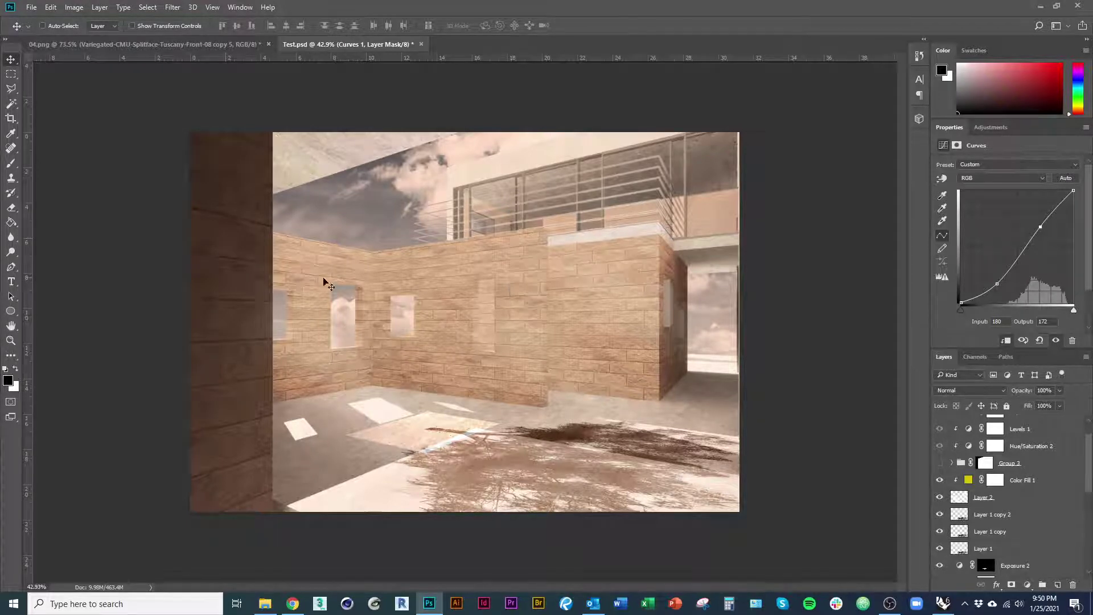
mouse_move(450, 287)
mouse_down()
mouse_move(435, 289)
mouse_move(454, 290)
mouse_up()
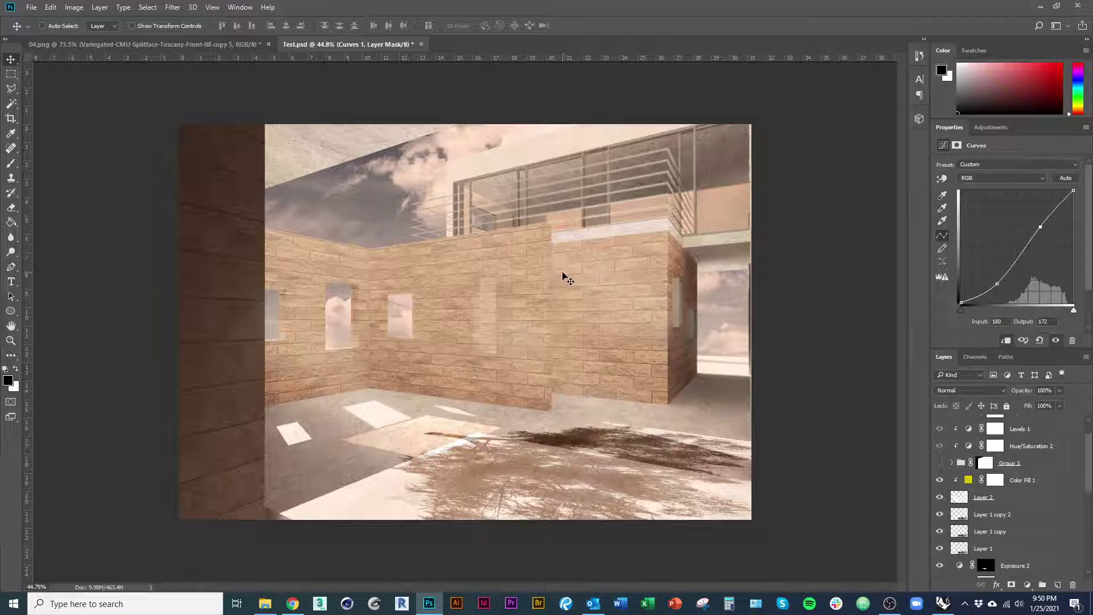
drag(1088, 486, 1086, 460)
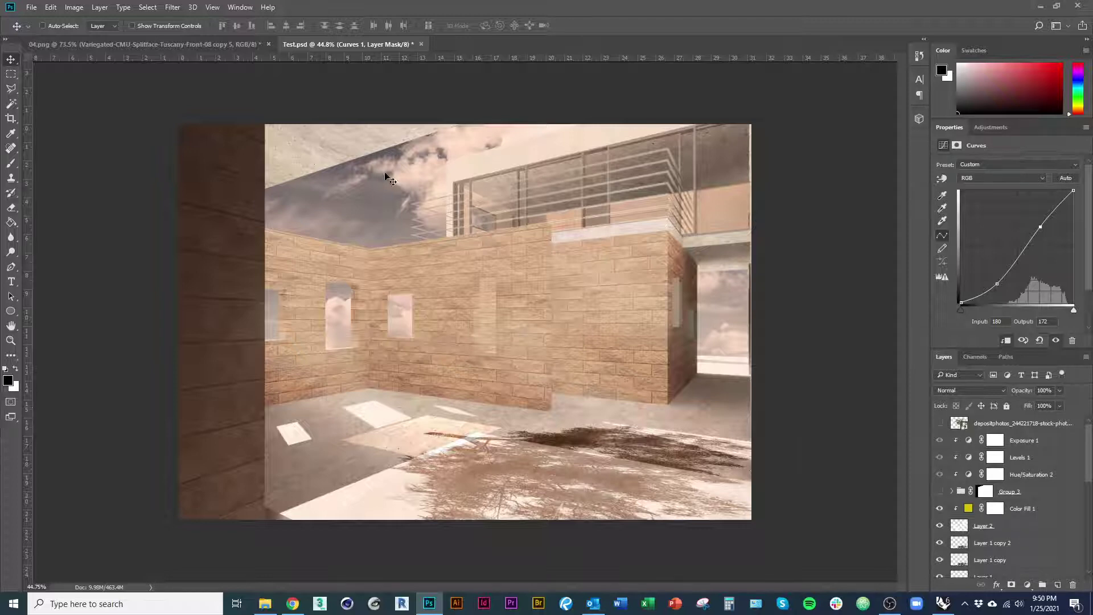
Return to 04.png, toggle the Enscape render layer off and on to compare the base, and hide Layer 0
click(203, 46)
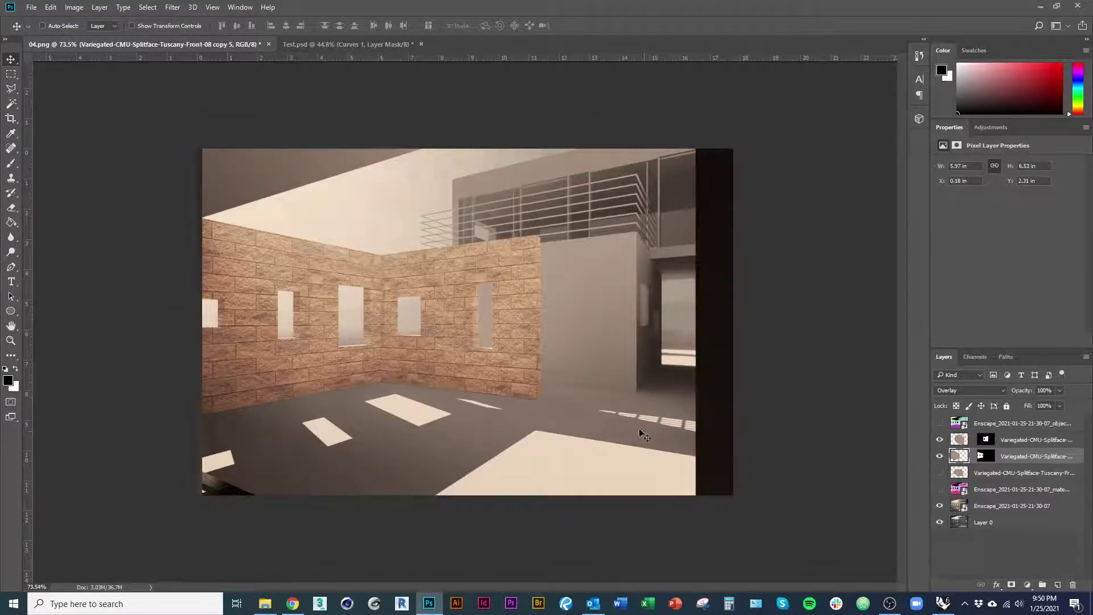
key(ctrl+space)
drag(521, 380, 586, 414)
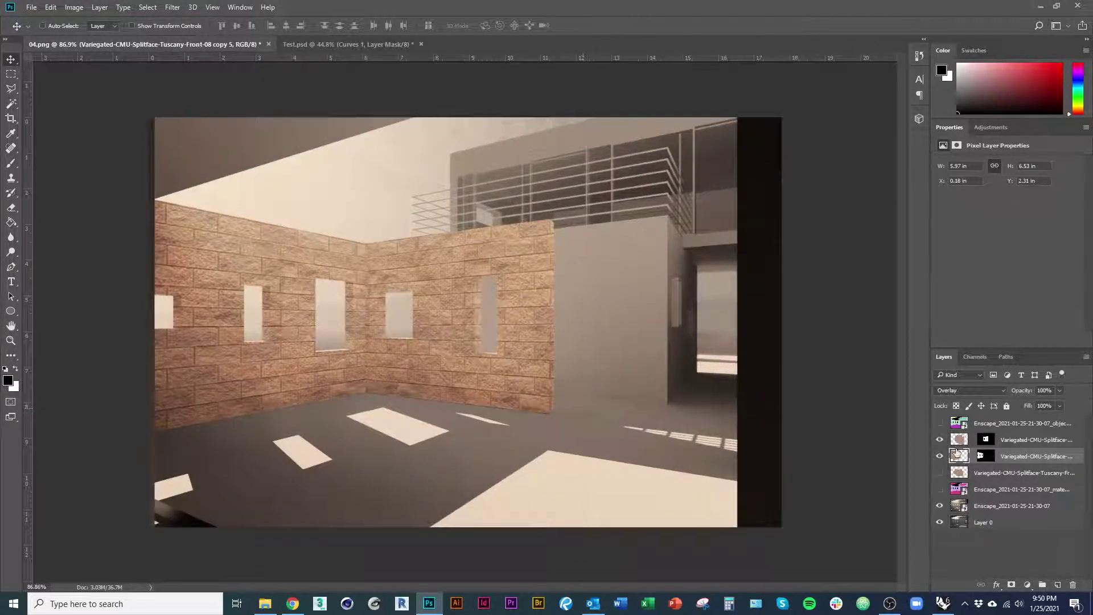
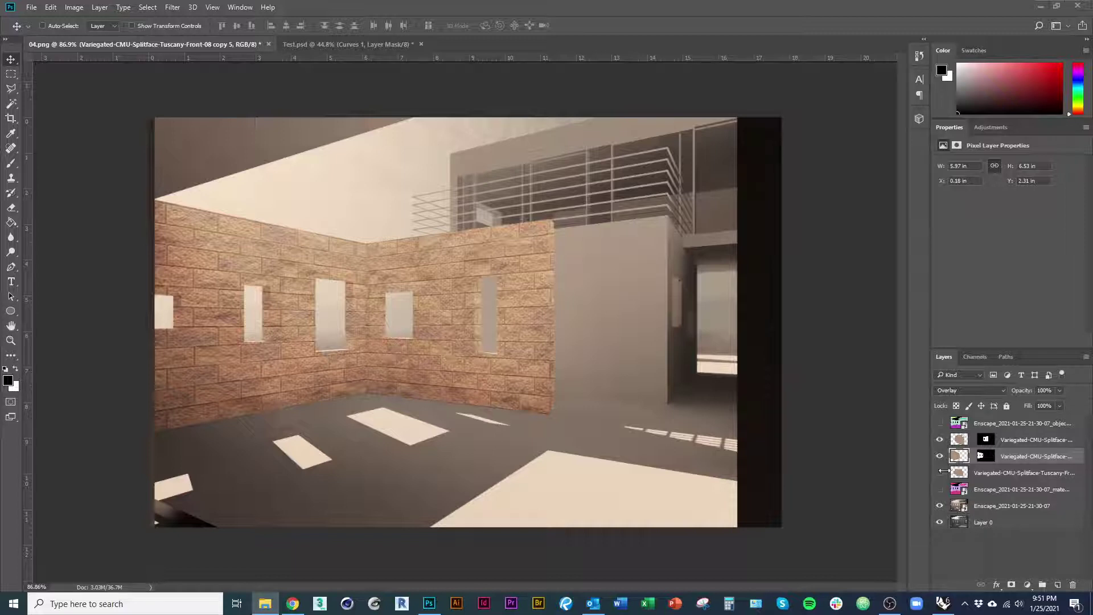
click(939, 505)
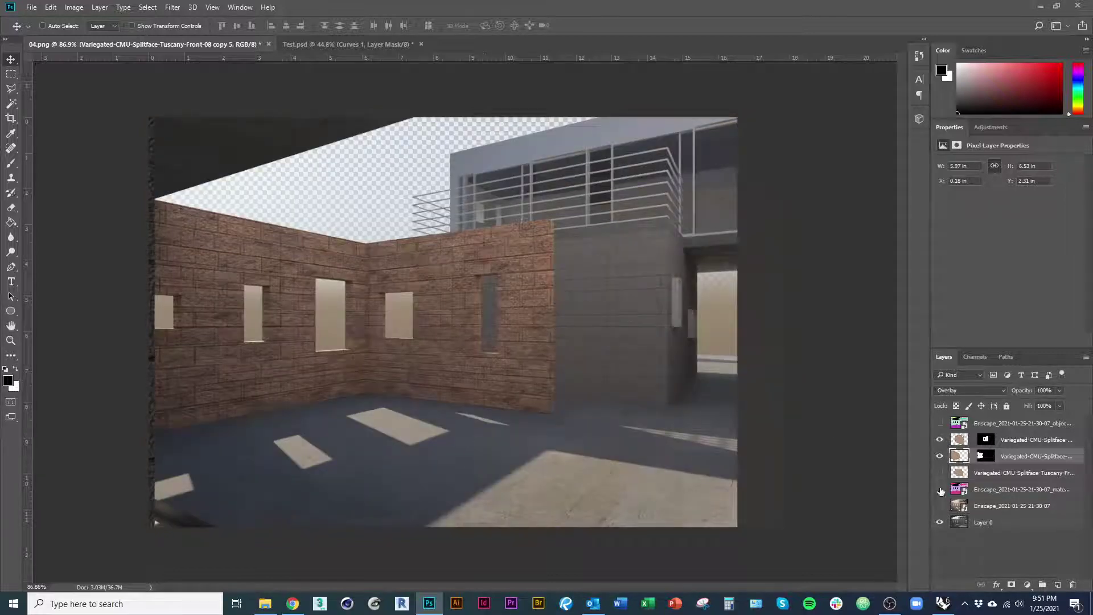
click(939, 506)
click(939, 522)
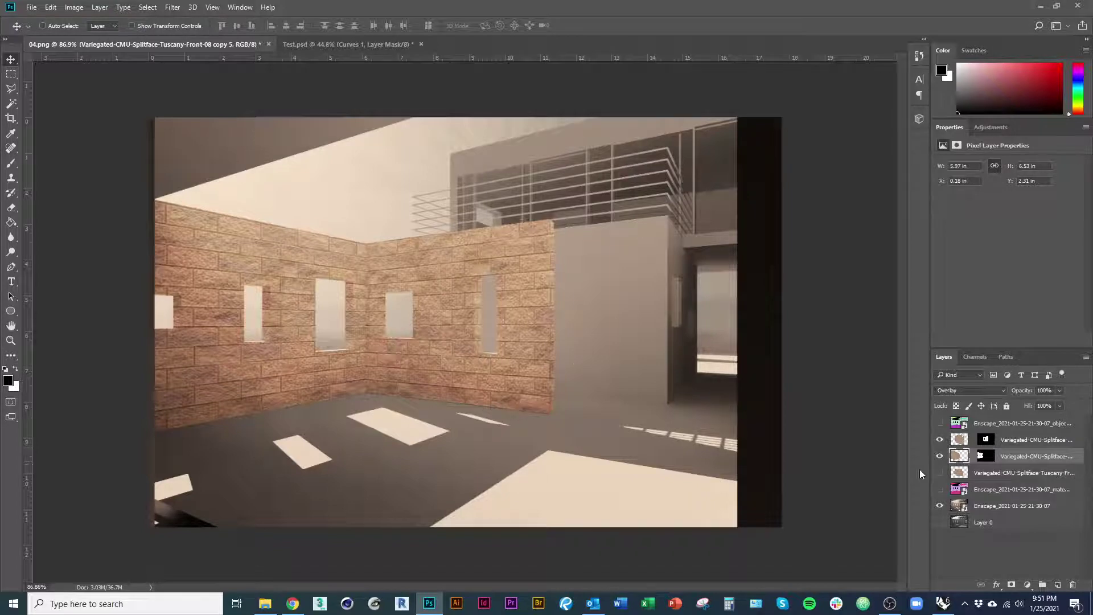
Select both masked CMU texture layers and set their blend mode to Normal
shift+click(1025, 440)
click(970, 390)
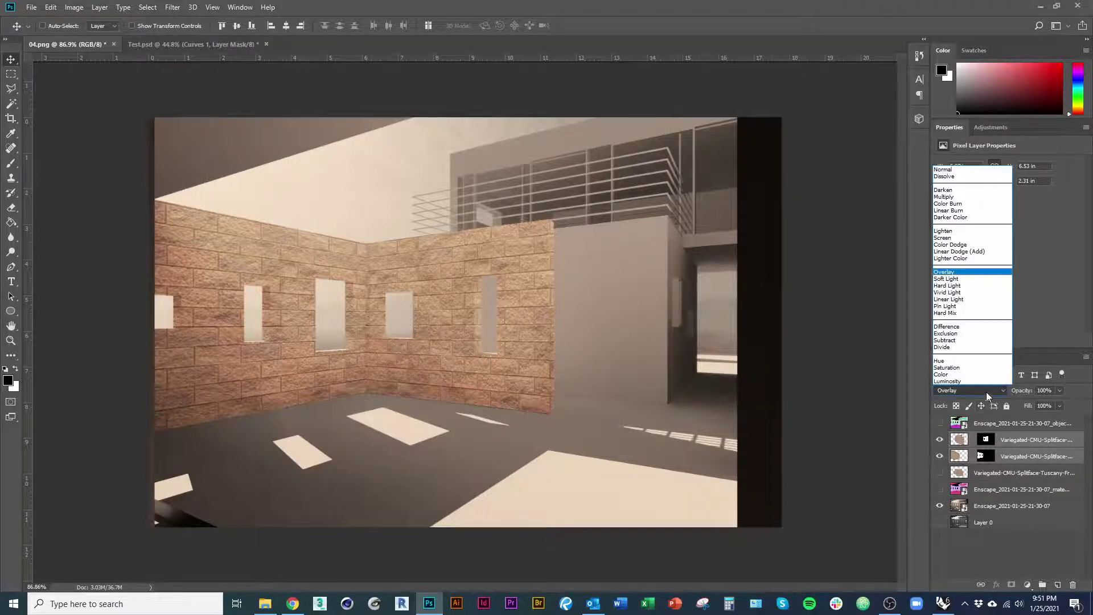
click(944, 170)
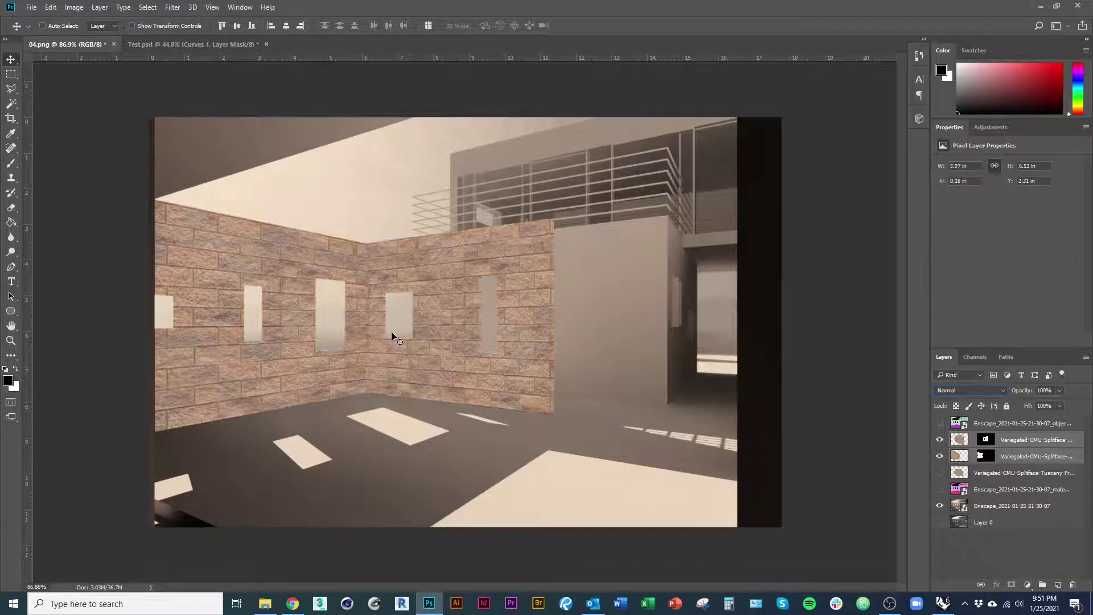
Place 04 astmopsphwere.Atmosphere.png from File Explorer as a smart object and align it with the canvas at X 0, Y 0 in
key(super+e)
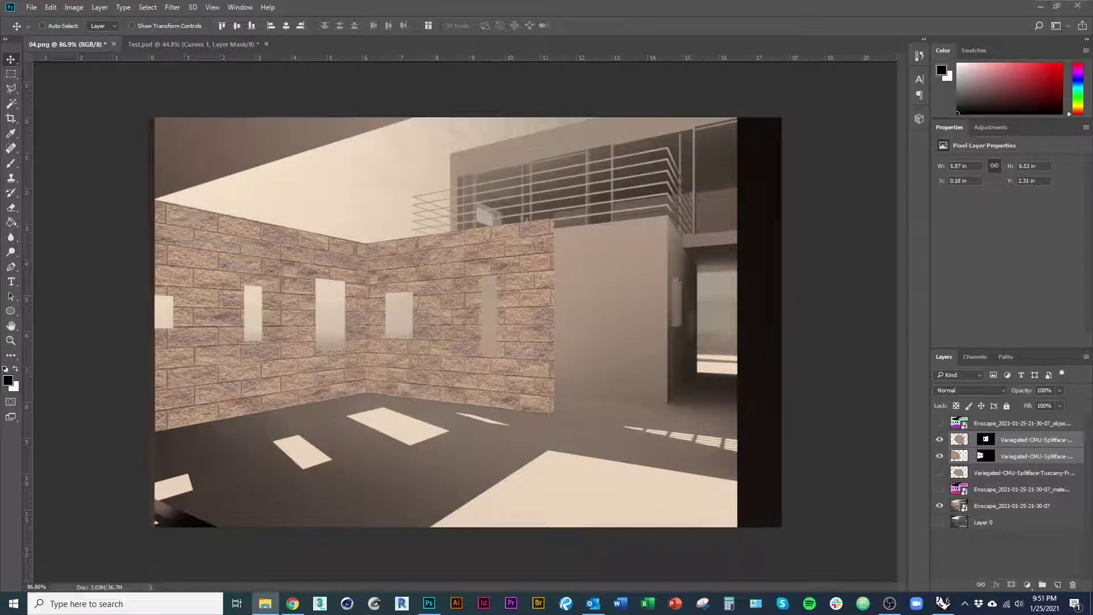
drag(1092, 323, 454, 342)
key(Return)
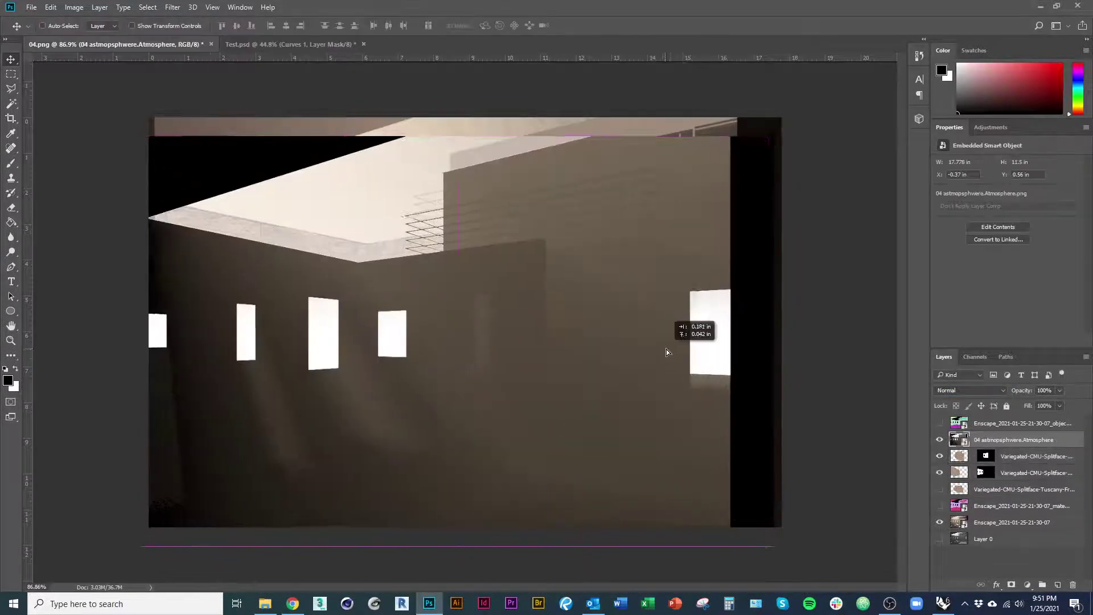
drag(666, 349, 672, 335)
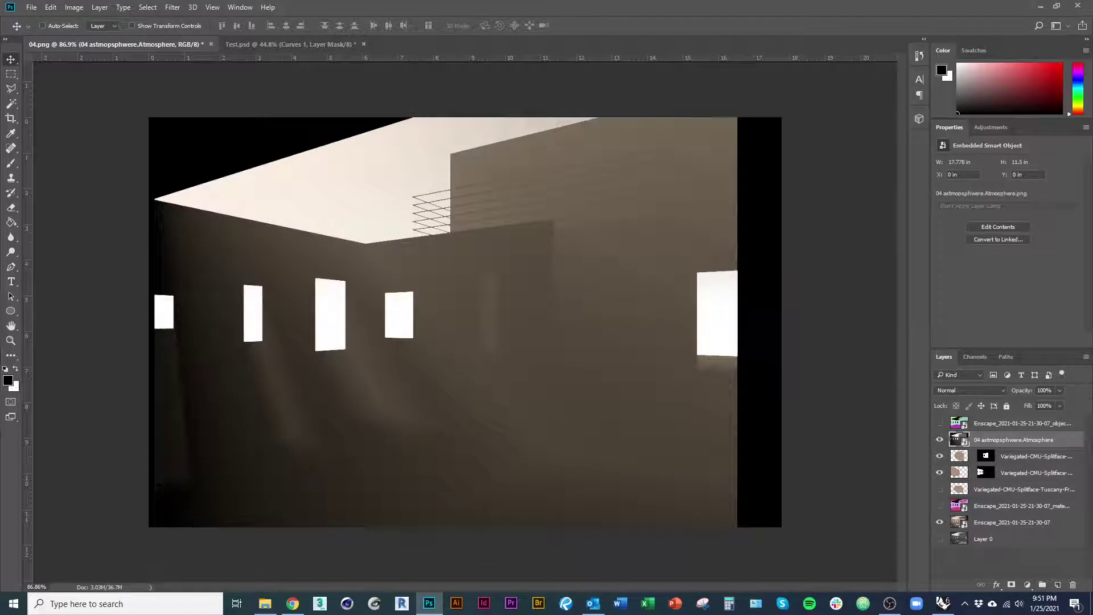
Place 04.Reflection.png from File Explorer above the atmosphere layer and align it with the canvas at X 0.01, Y 0 in
key(alt+Tab)
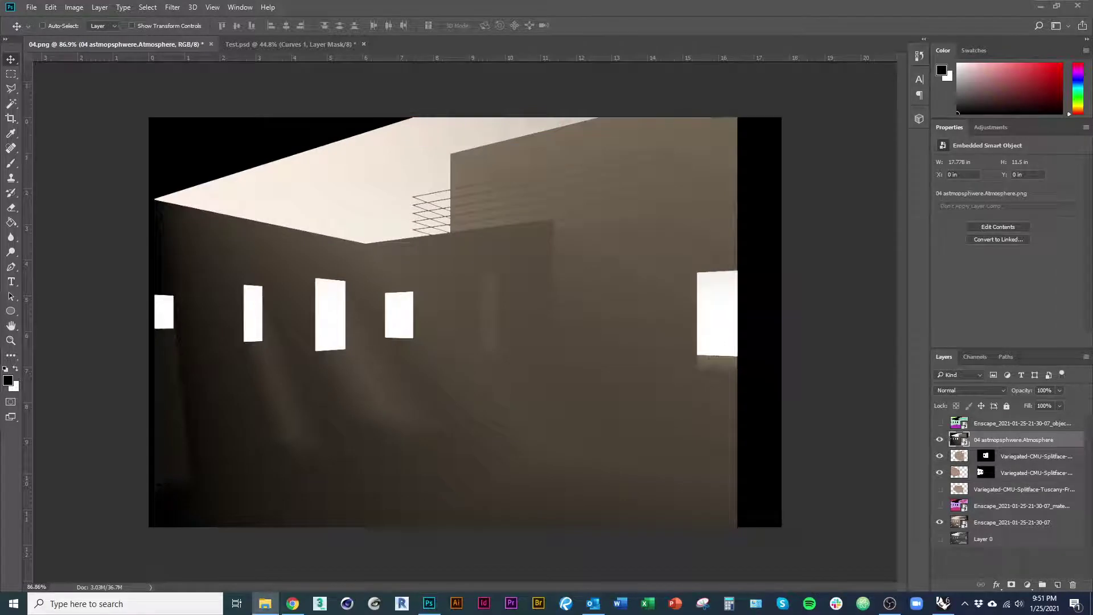
drag(1092, 341, 444, 366)
key(Return)
drag(625, 403, 673, 360)
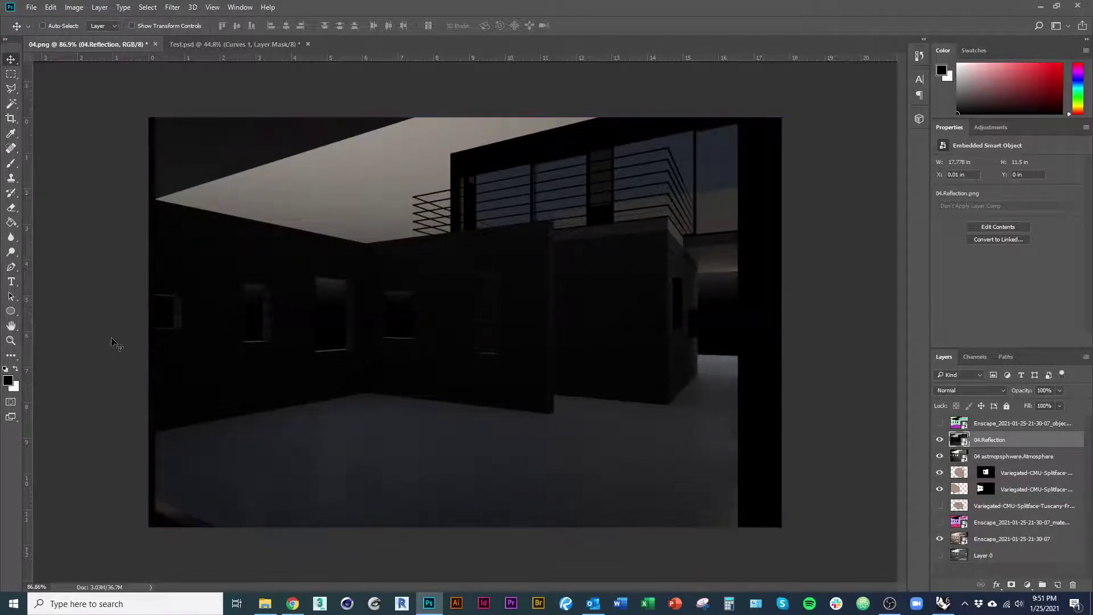
Place 04.Refraction.png from File Explorer above the reflection layer and align it with the canvas at X 0.01, Y 0 in
key(alt+Tab)
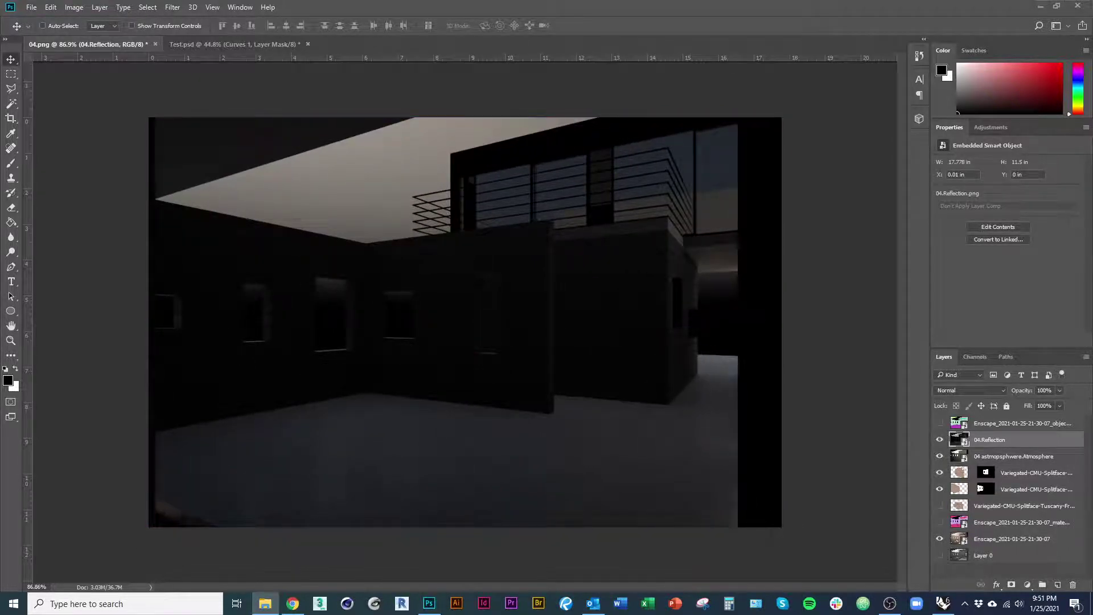
drag(1092, 342, 581, 385)
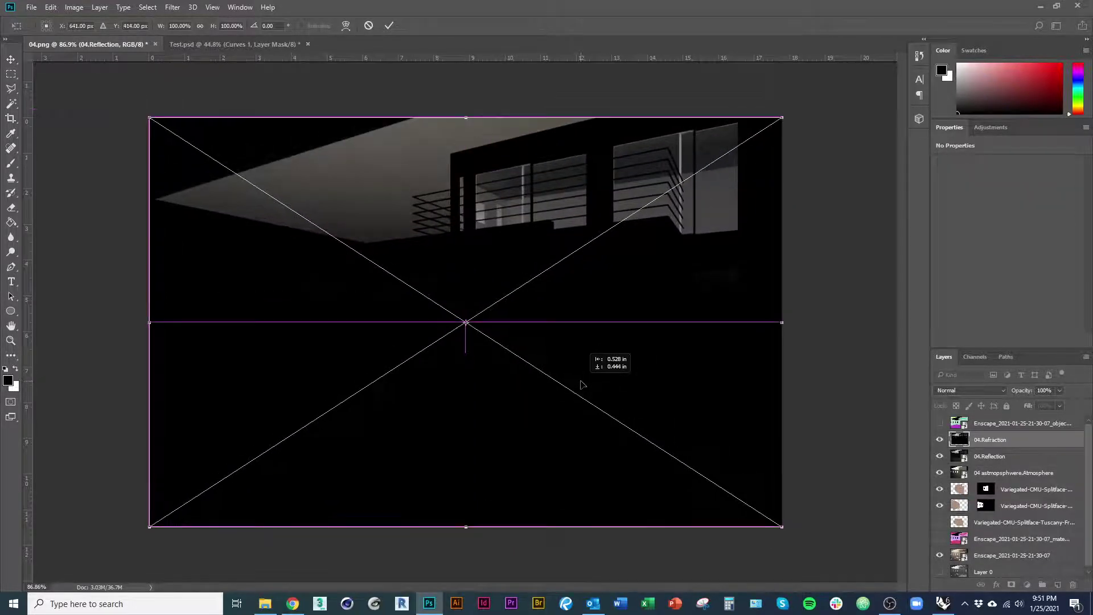
key(Return)
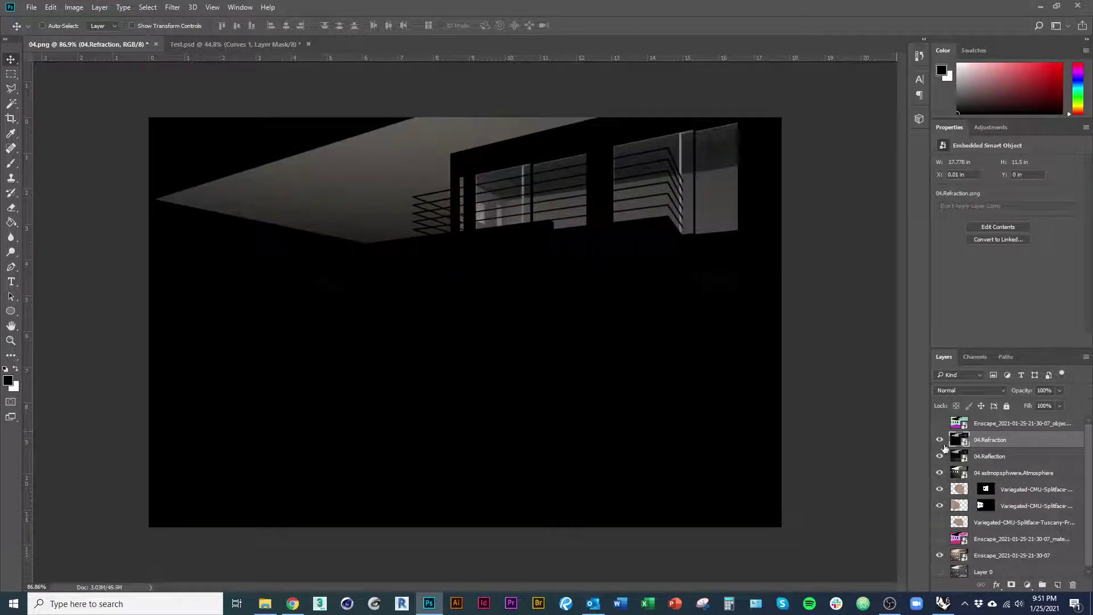
Move the 04.Reflection layer below the atmosphere layer, and hide the atmosphere and 04.Refraction layers
drag(1022, 457, 1025, 481)
click(1003, 392)
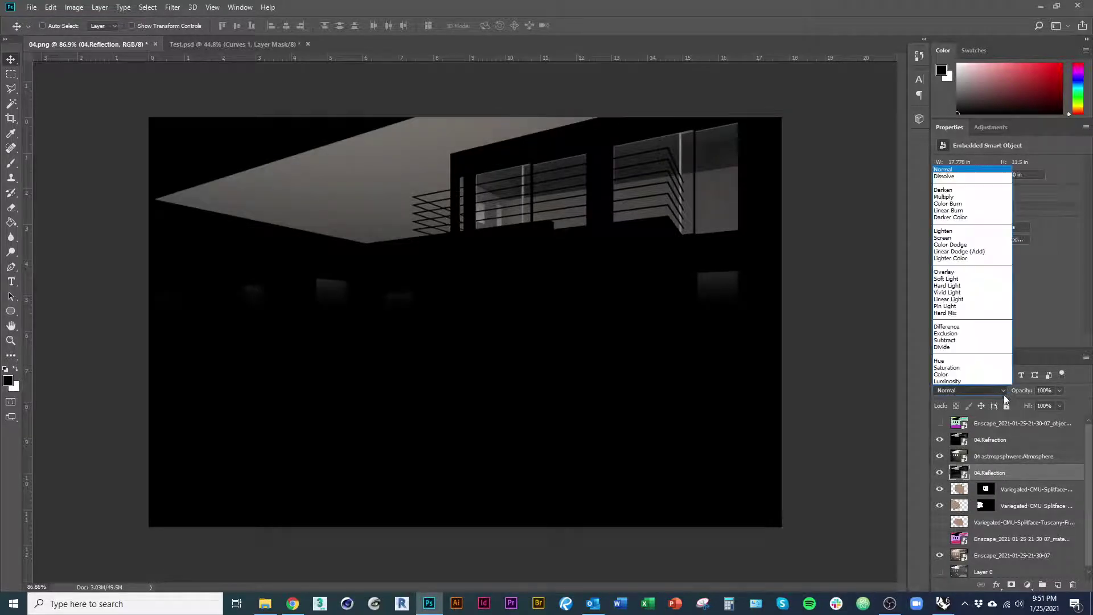
click(942, 460)
click(940, 456)
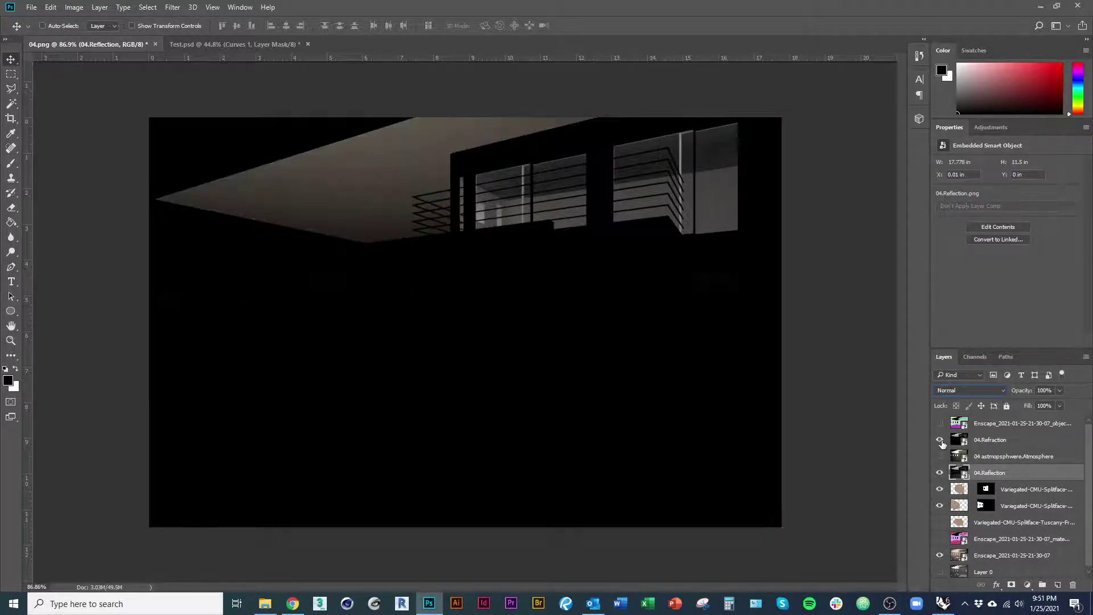
click(940, 439)
click(1003, 391)
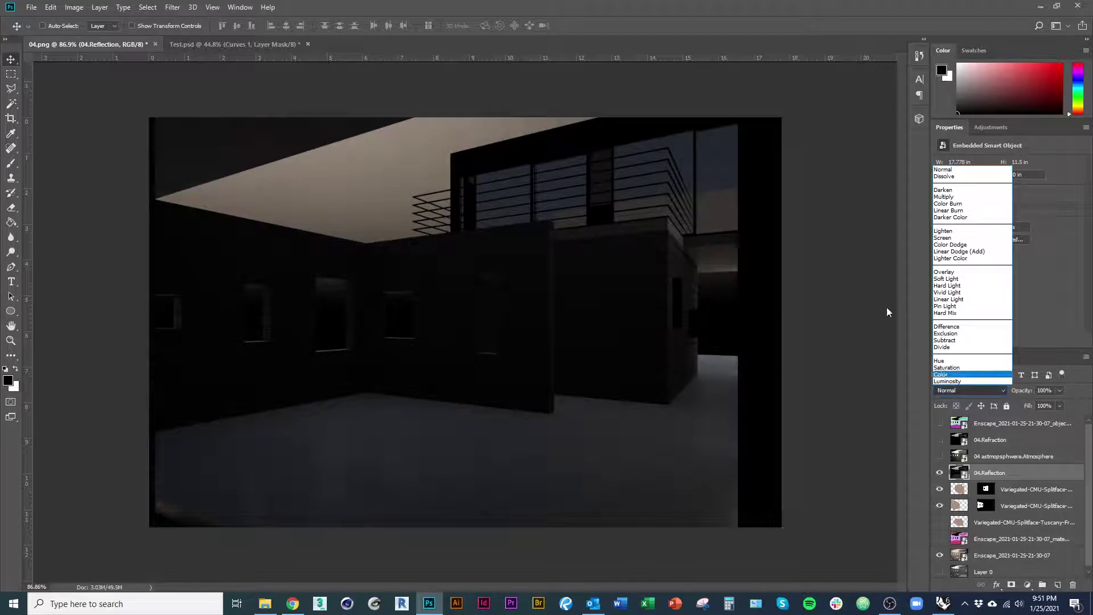
Group the two masked CMU texture layers and clip the 04.Reflection layer to that group
click(1028, 485)
click(1023, 493)
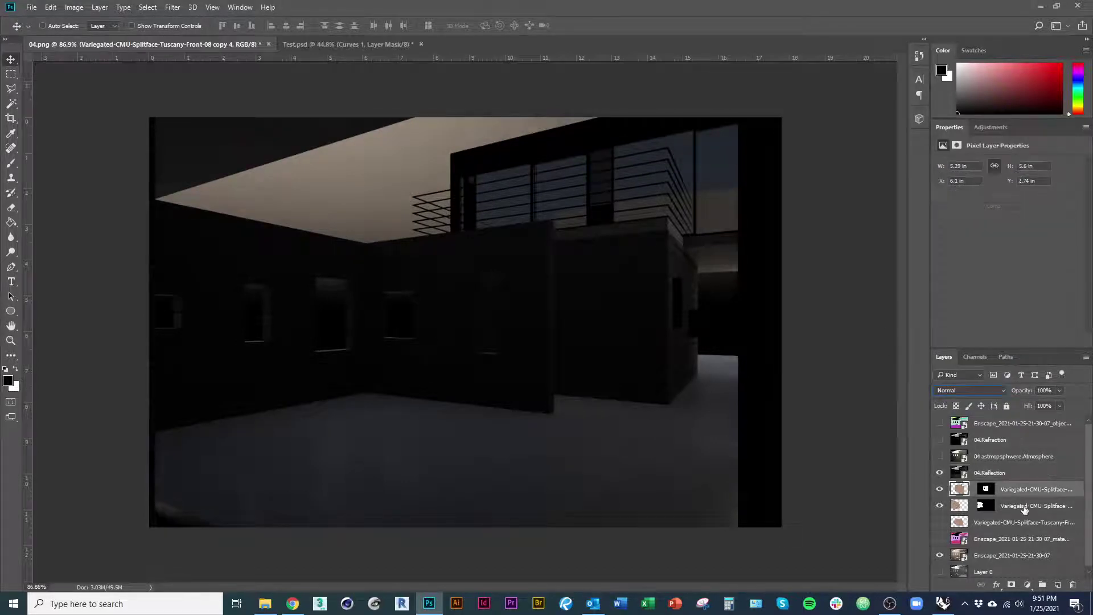
shift+click(1023, 509)
key(ctrl+g)
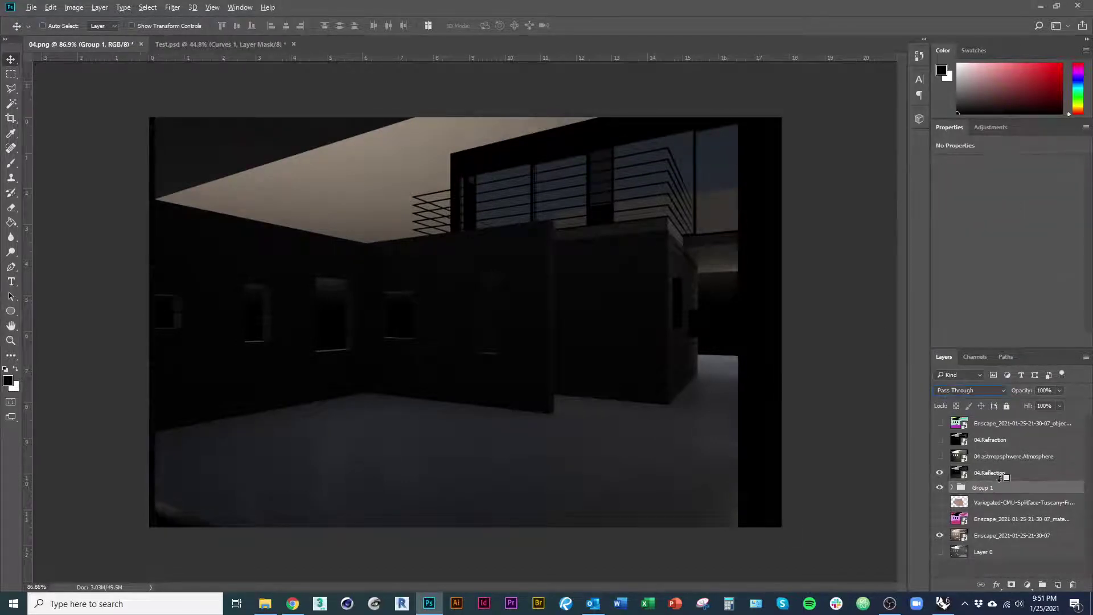
alt+click(1028, 482)
Try Overlay on the clipped 04.Reflection layer, and set its blend mode to Soft Light
click(1022, 477)
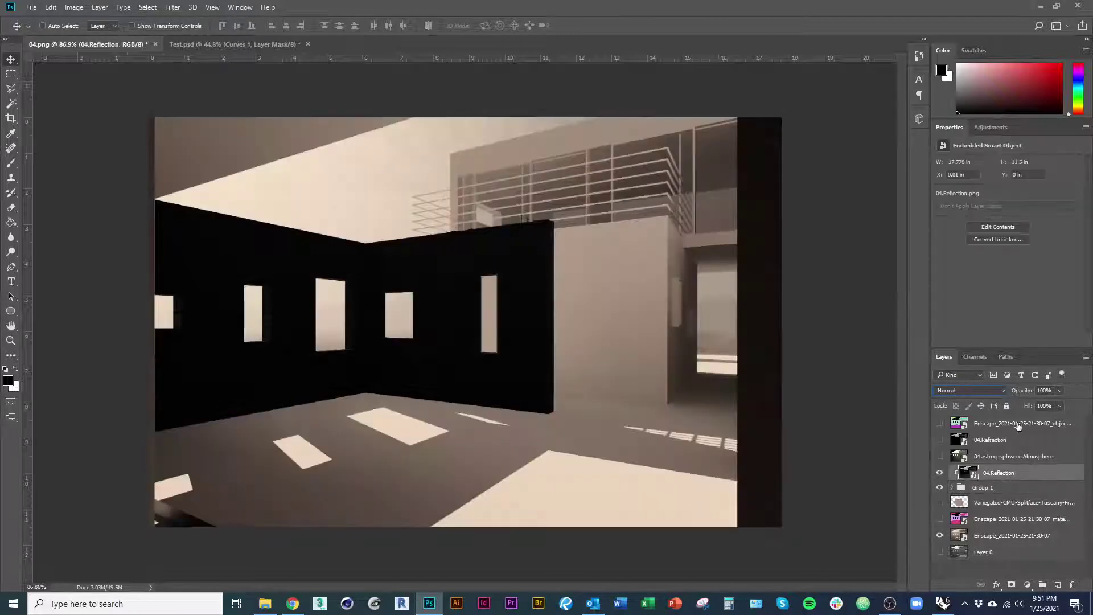
click(1005, 390)
click(964, 272)
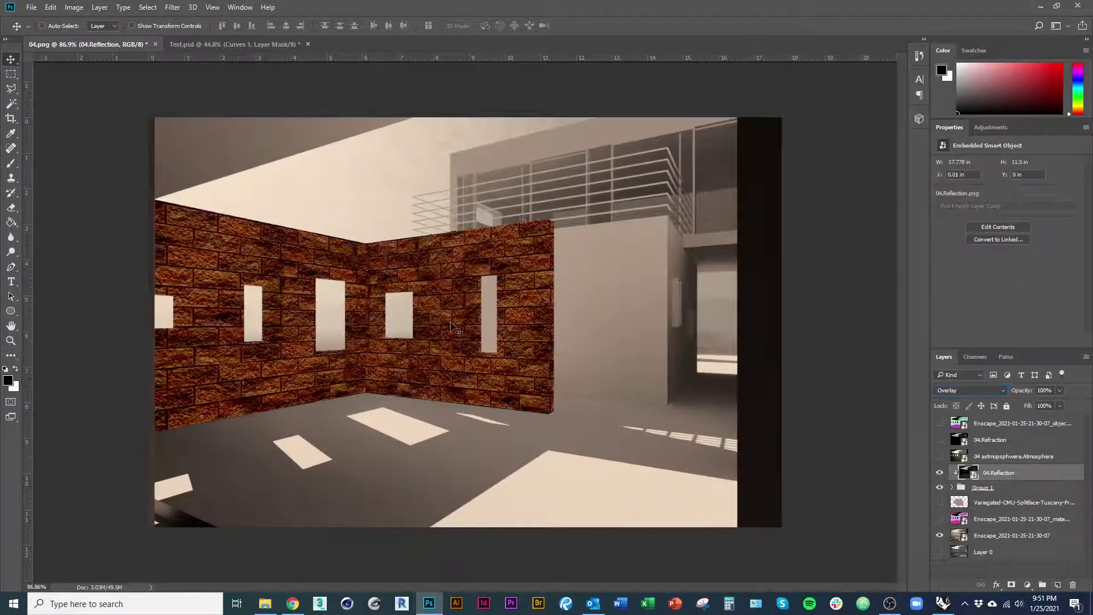
click(993, 381)
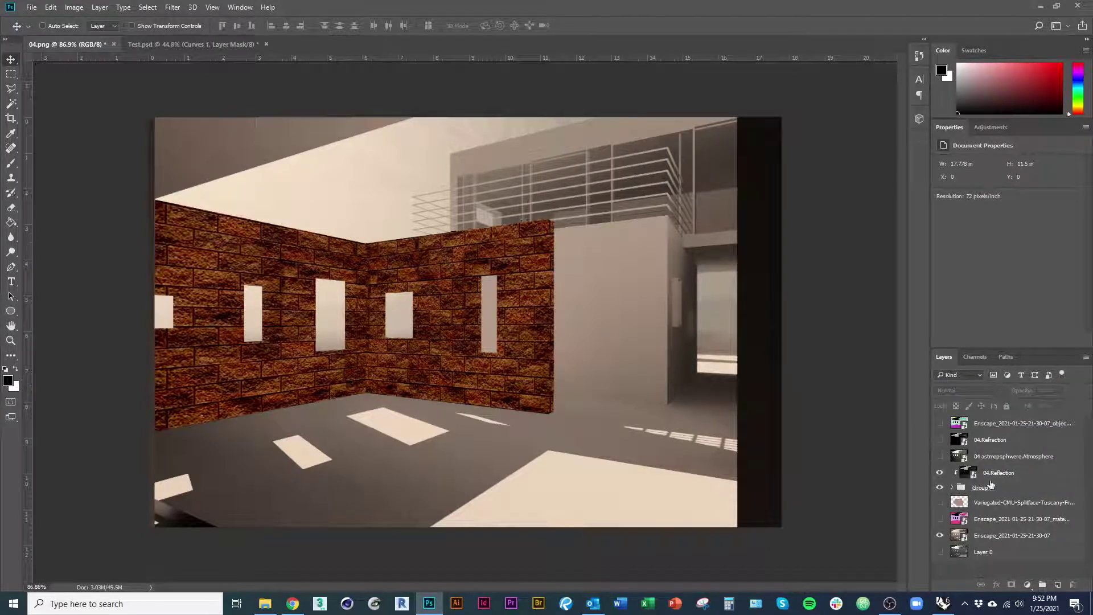
click(996, 474)
click(985, 391)
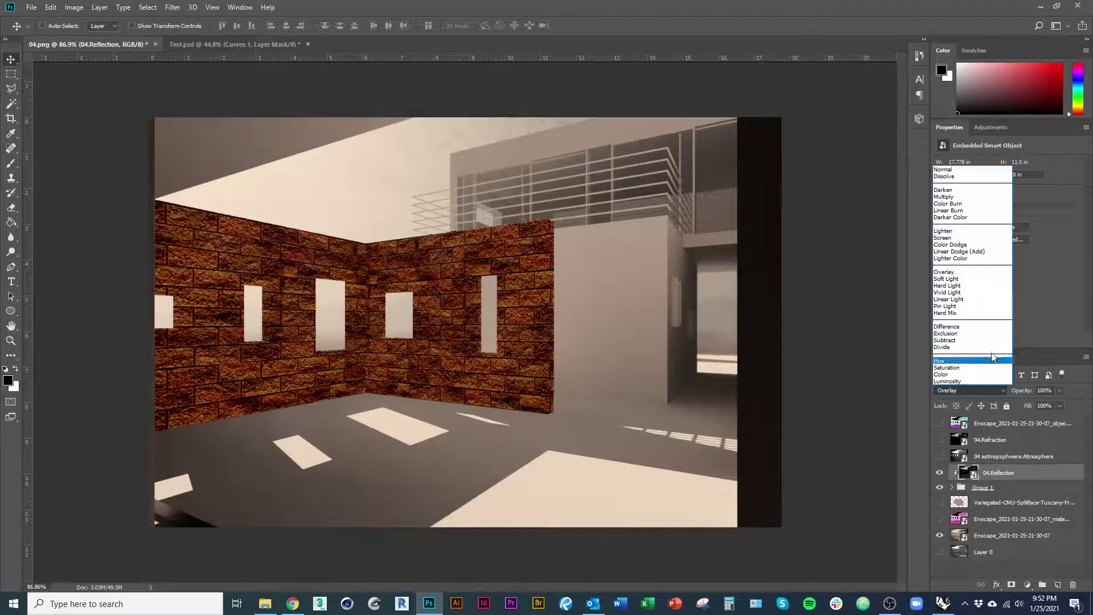
click(954, 279)
Show the 04.Refraction layer with the atmosphere layer hidden, and release 04.Reflection from its clipping to Group 1
scroll(385, 349, down, 2)
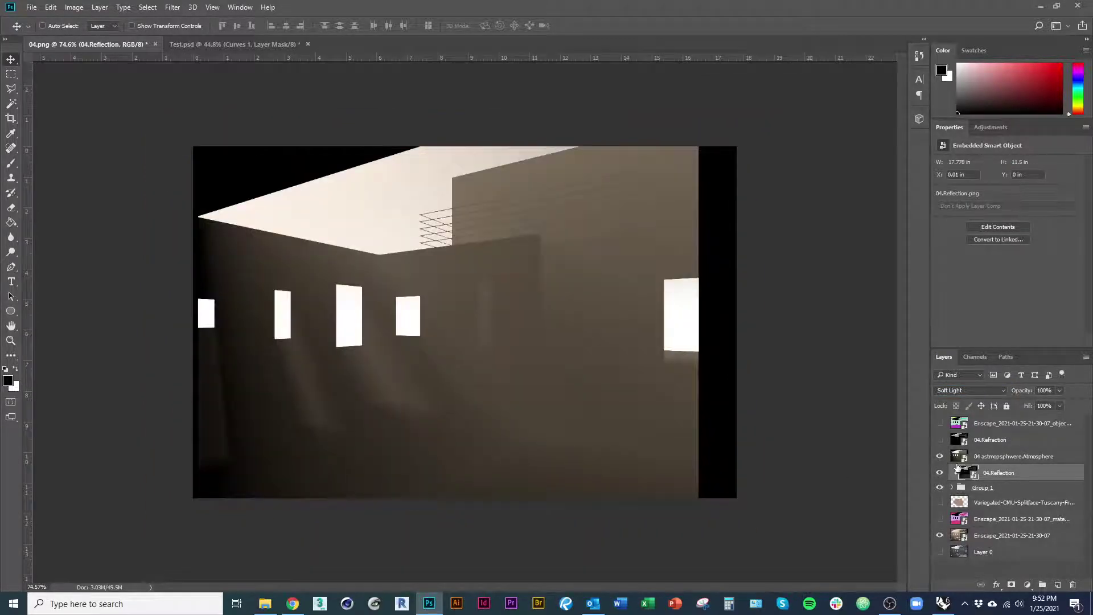
click(940, 457)
click(940, 439)
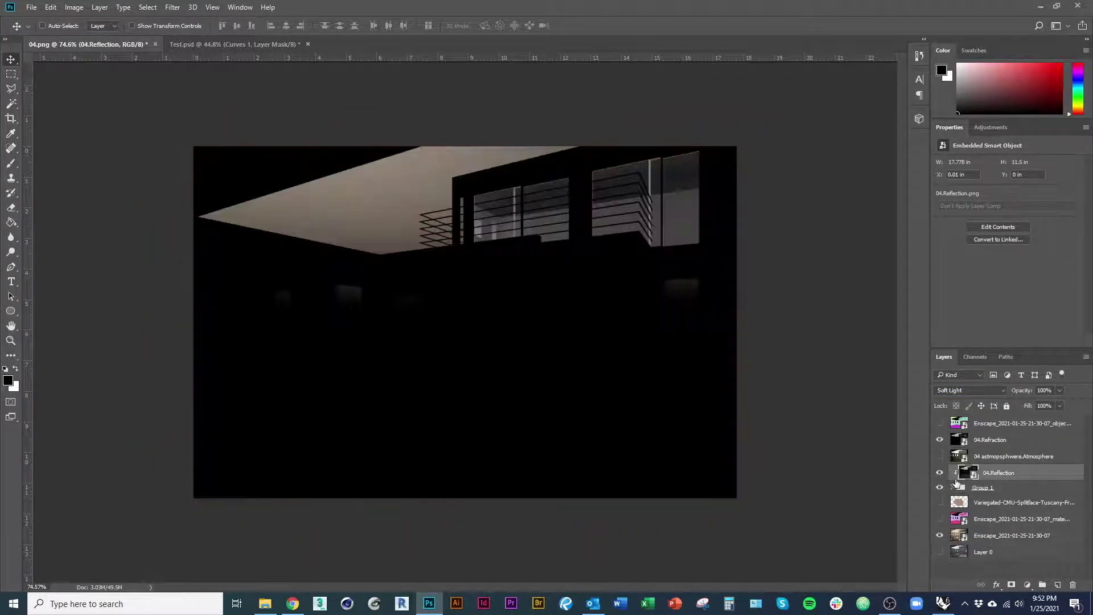
drag(957, 483, 955, 482)
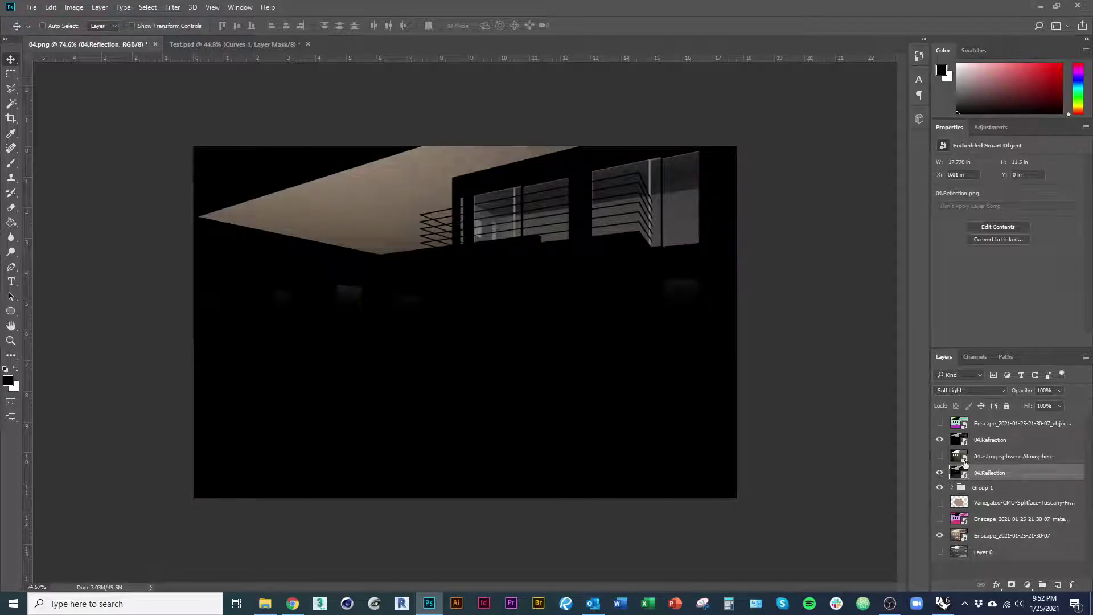
Set the 04.Refraction layer to Soft Light at 59% opacity, and set the 04.Reflection layer's opacity to 55%
click(989, 445)
click(997, 391)
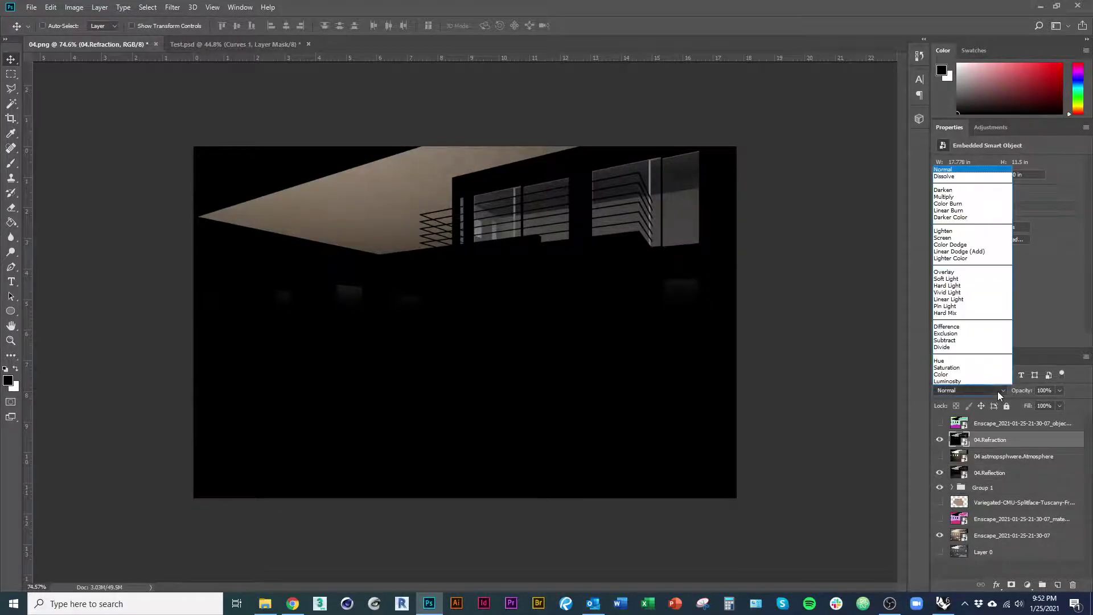
click(950, 279)
drag(442, 349, 549, 368)
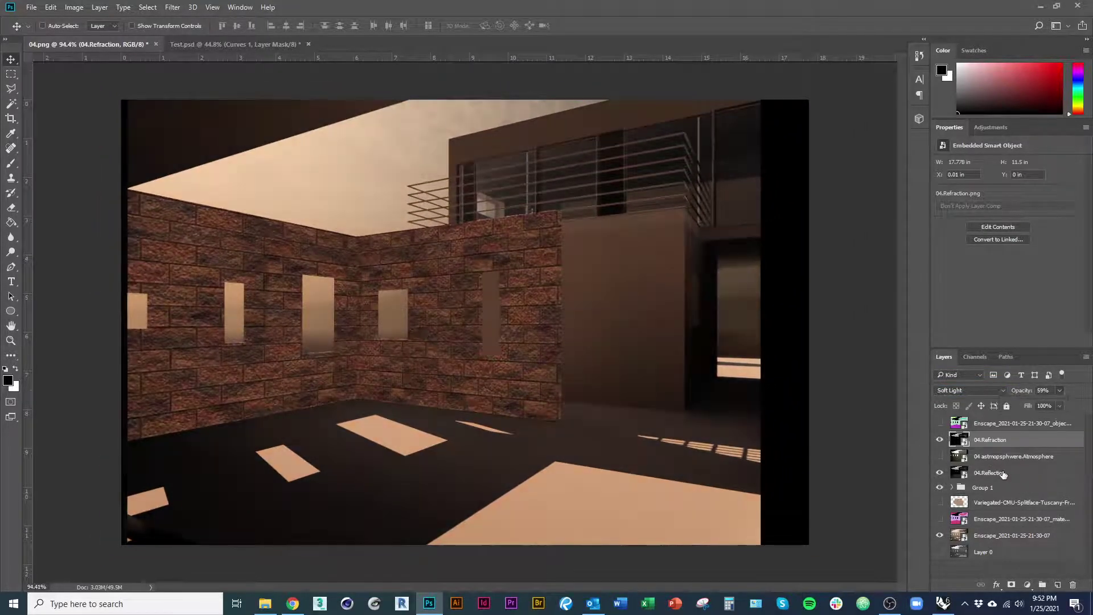
click(994, 473)
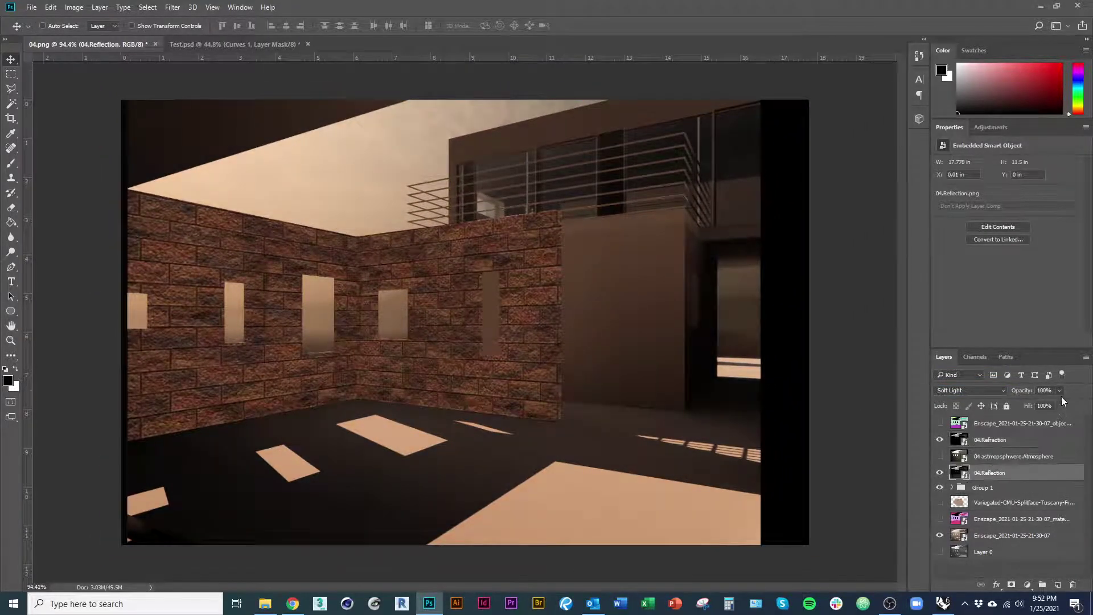
drag(1054, 405, 1037, 404)
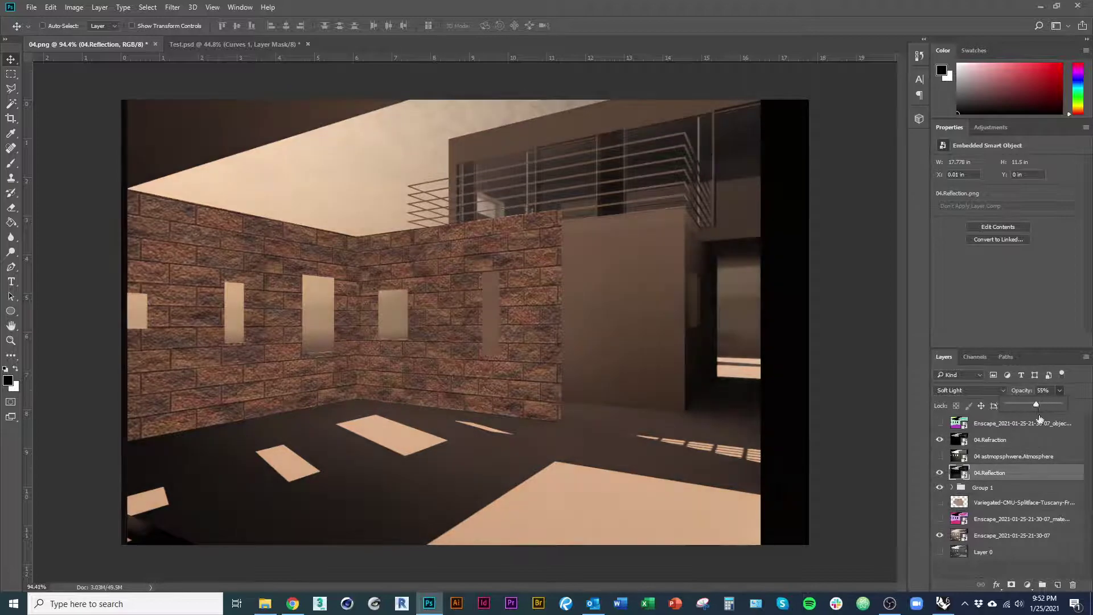
Add a Curves adjustment above 04.Reflection and shape an S-curve with raised highlights and a shadow point at input 62, output 59
click(1027, 584)
click(906, 417)
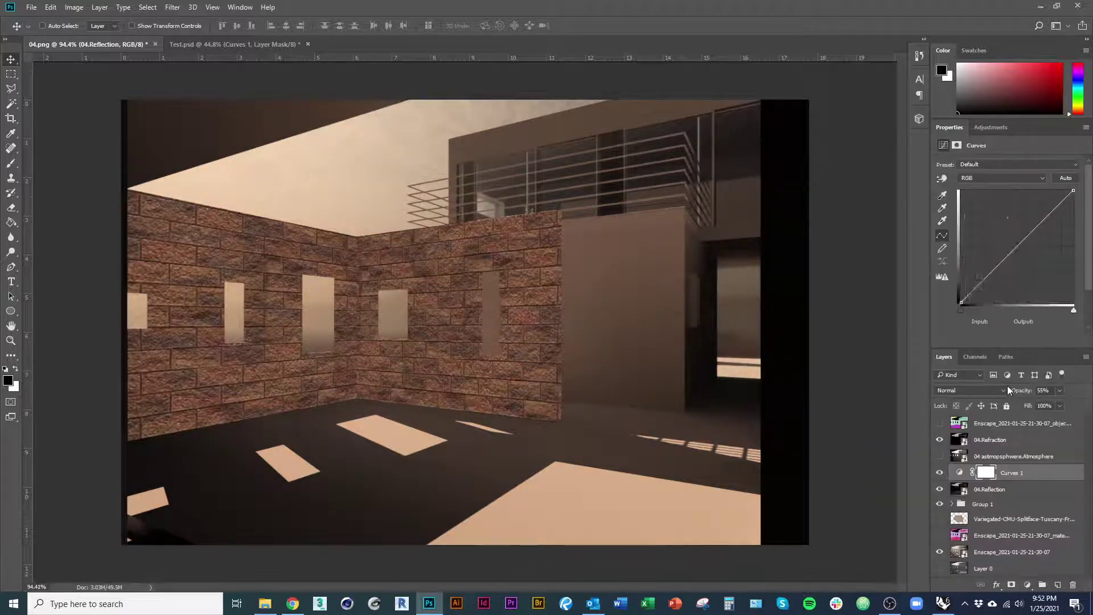
drag(1036, 228, 1036, 219)
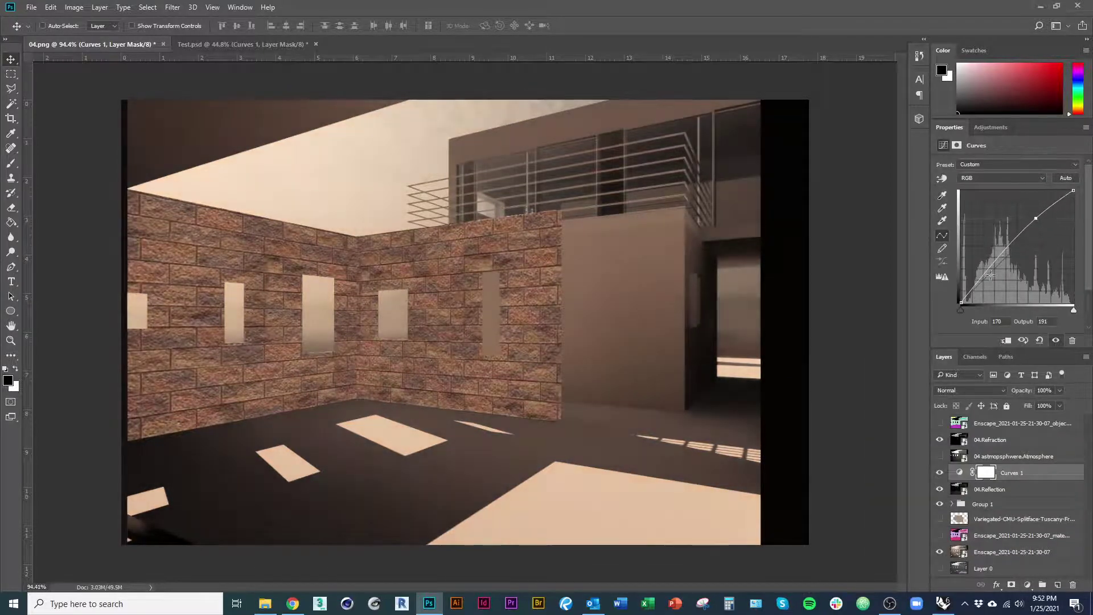
drag(991, 275, 988, 276)
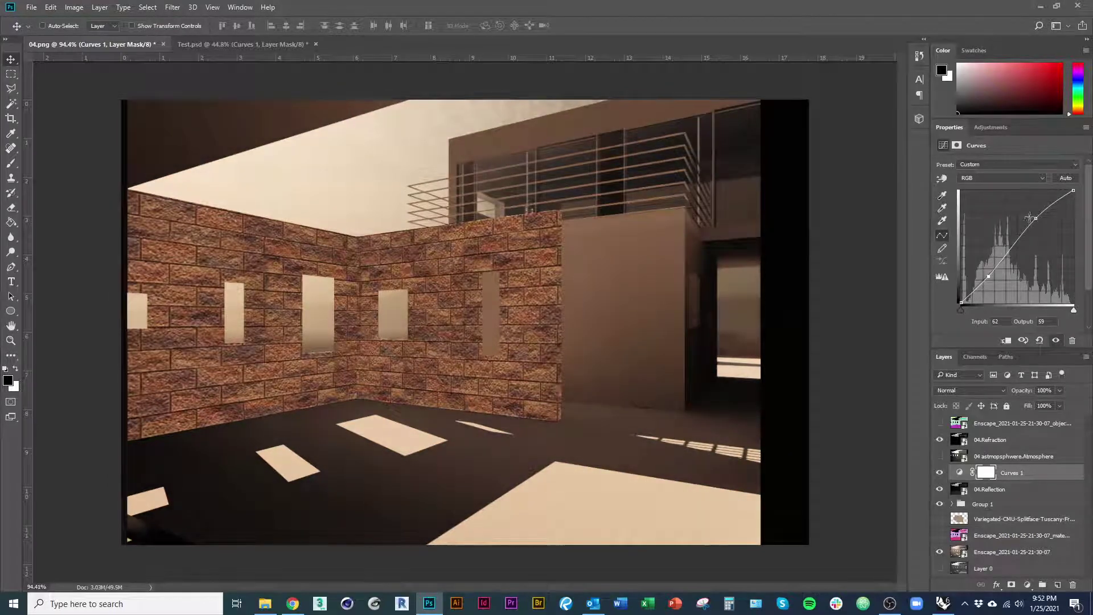
drag(1035, 217, 1038, 219)
Try the Overlay and Hard Light blend modes on the unclipped 04.Reflection layer
click(1023, 489)
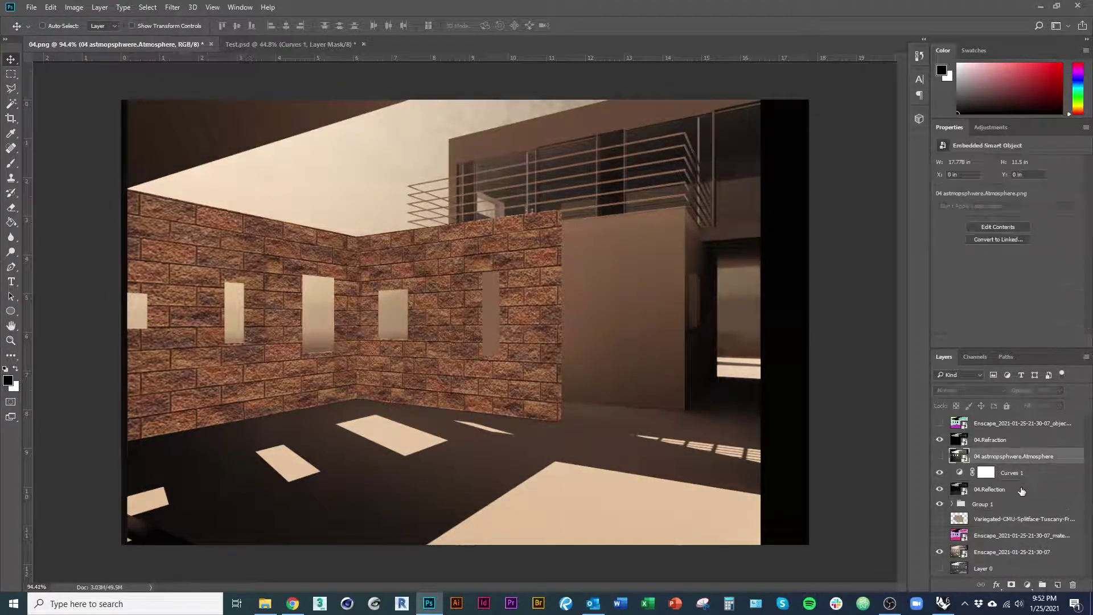
click(993, 390)
click(964, 273)
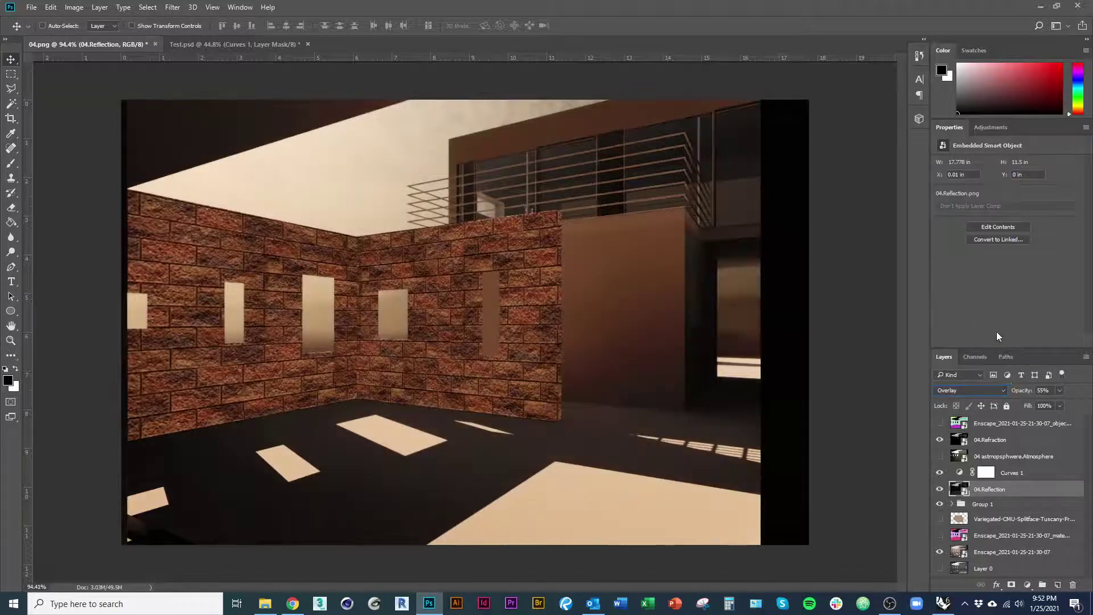
click(1008, 389)
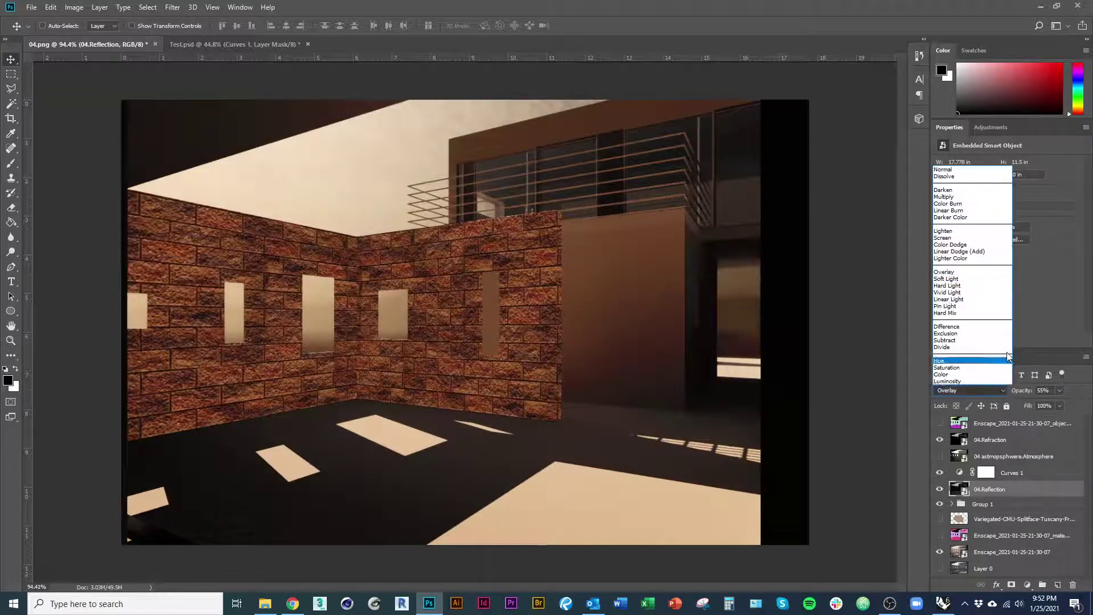
click(981, 286)
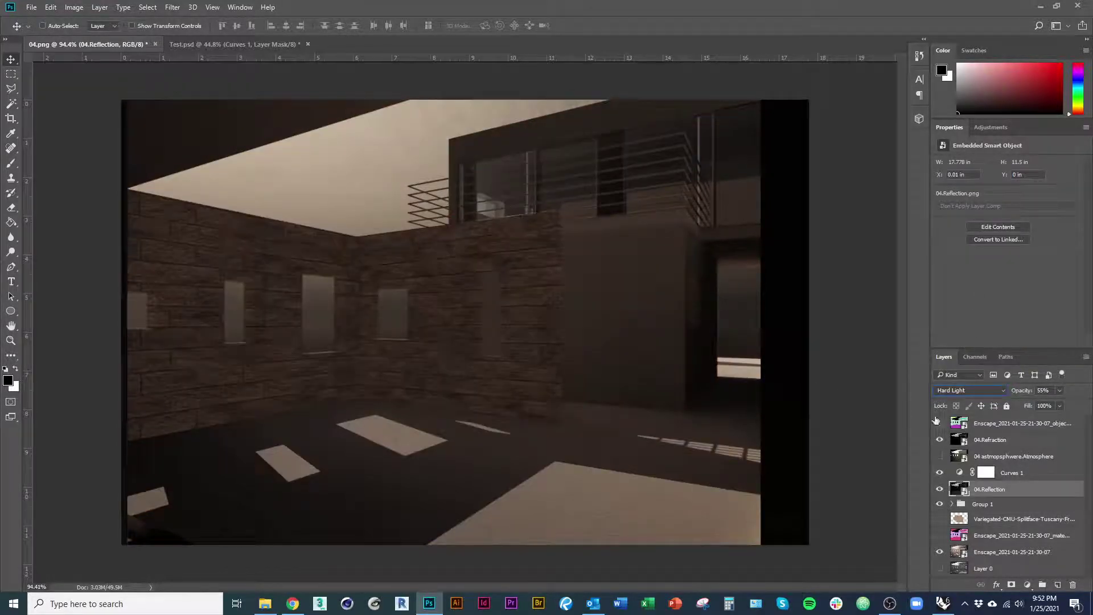
Clip the 04.Reflection layer to Group 1 and try the Vivid Light and Overlay blend modes on it
alt+click(1008, 497)
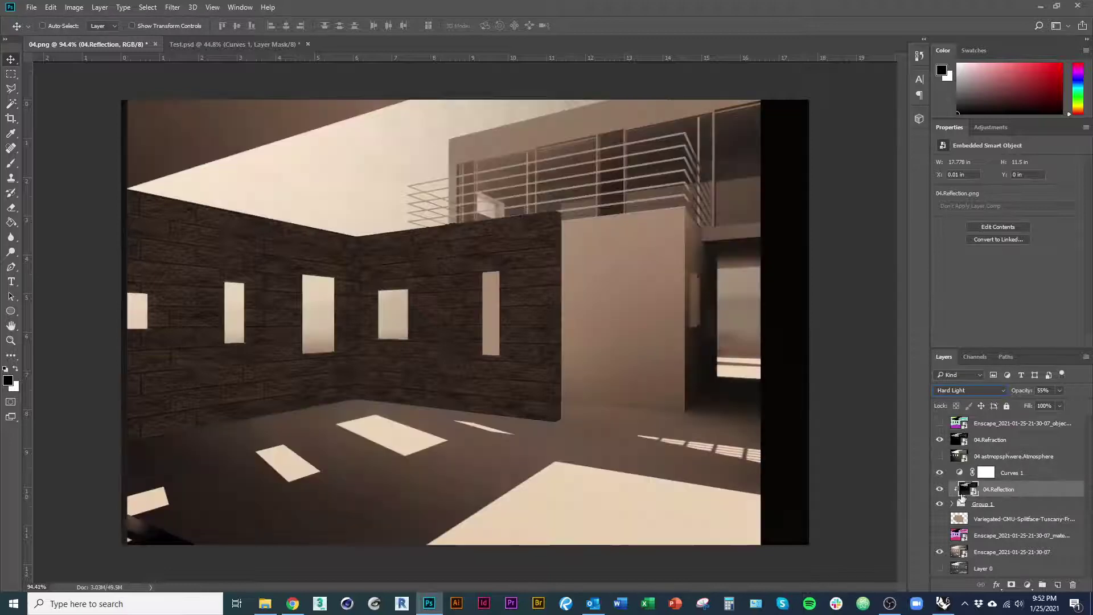
click(1001, 393)
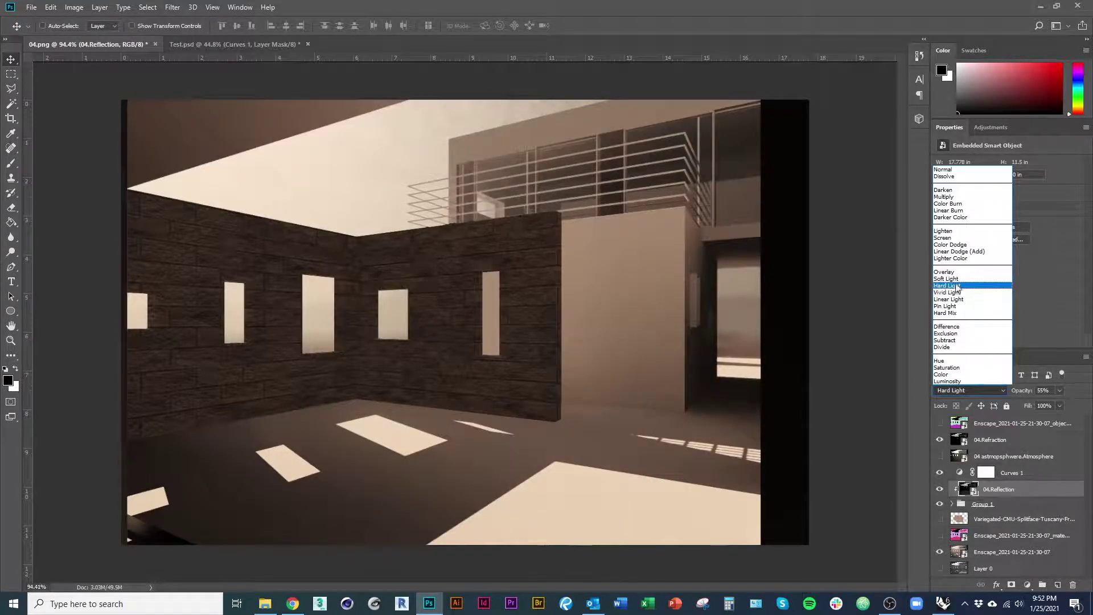
click(958, 293)
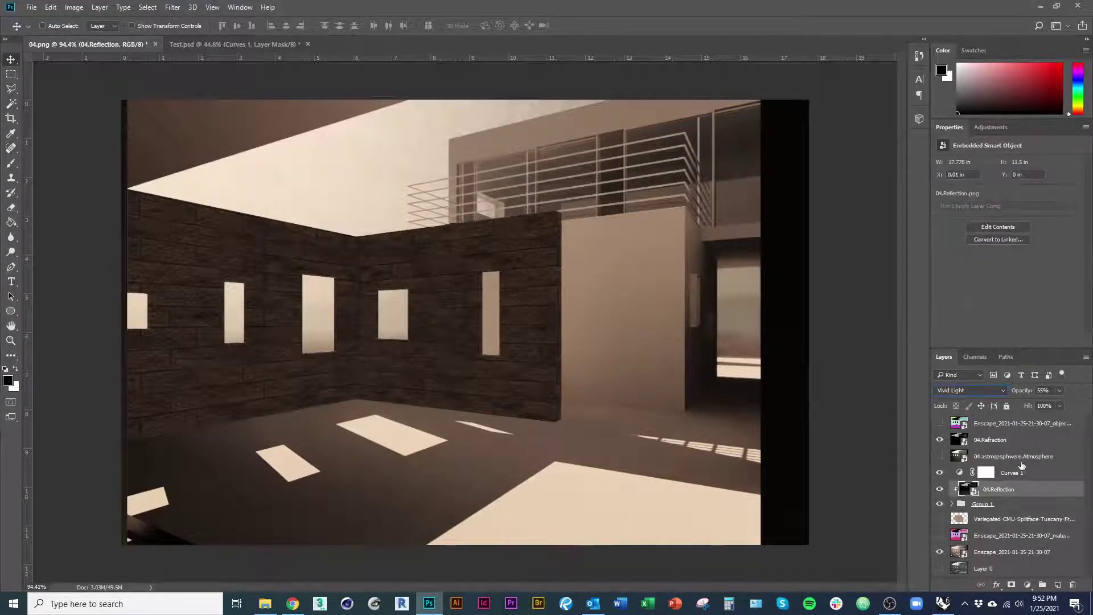
click(1001, 391)
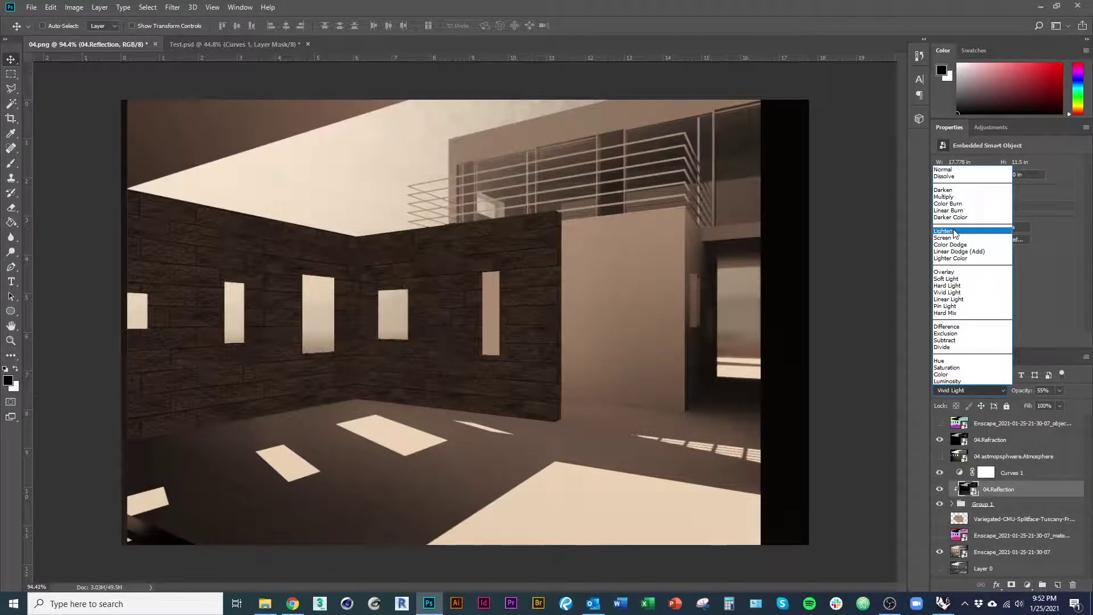
click(945, 272)
Set the clipped 04.Reflection layer's blend mode to Soft Light and check the brick walls up close
click(968, 391)
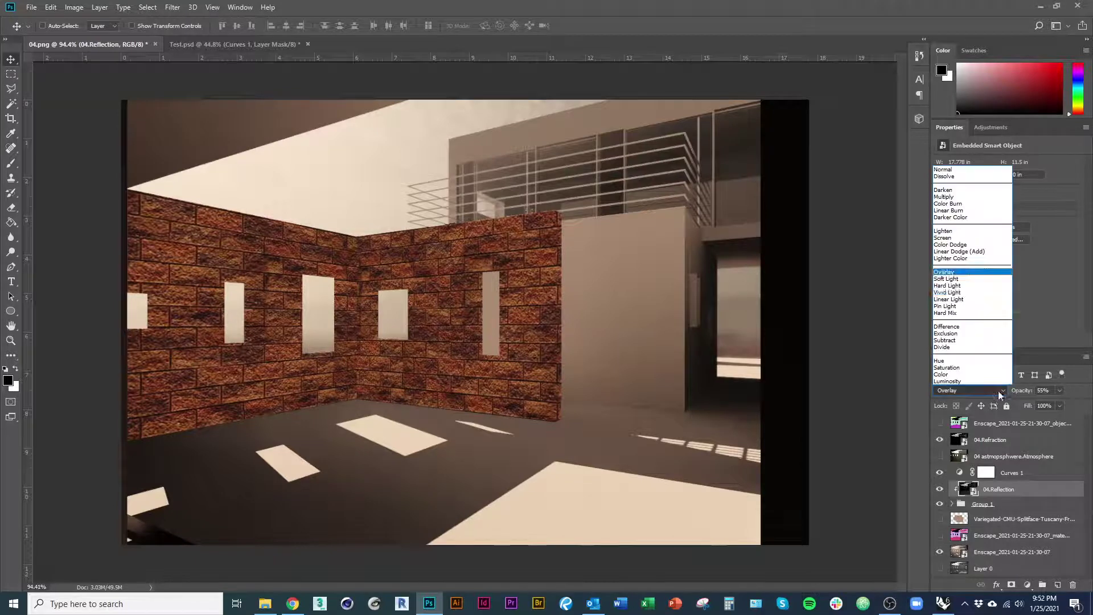
click(957, 281)
drag(386, 351, 279, 323)
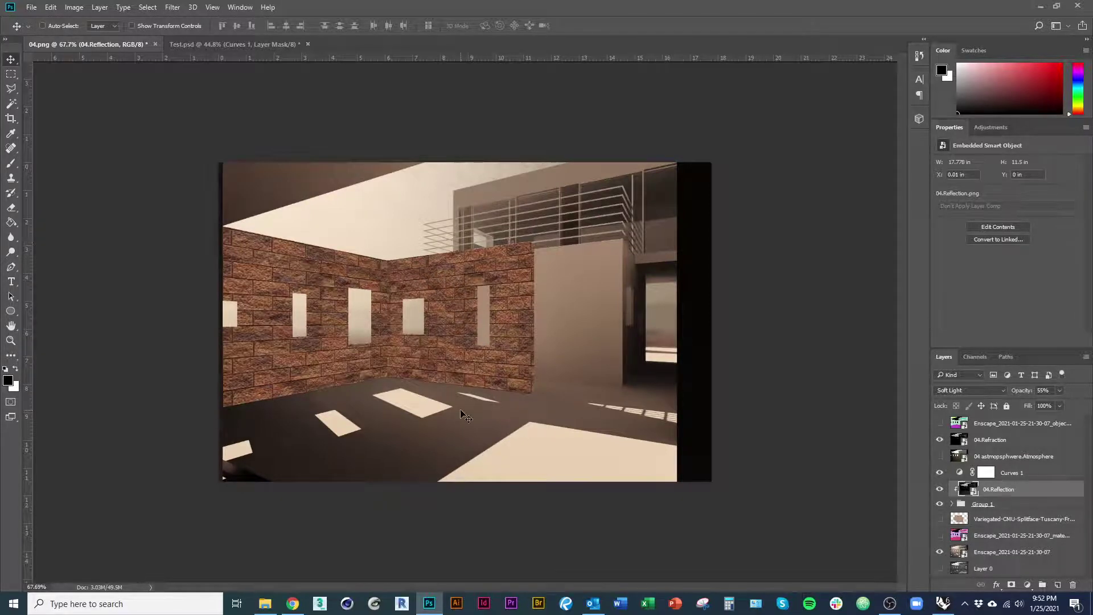
drag(555, 339, 582, 336)
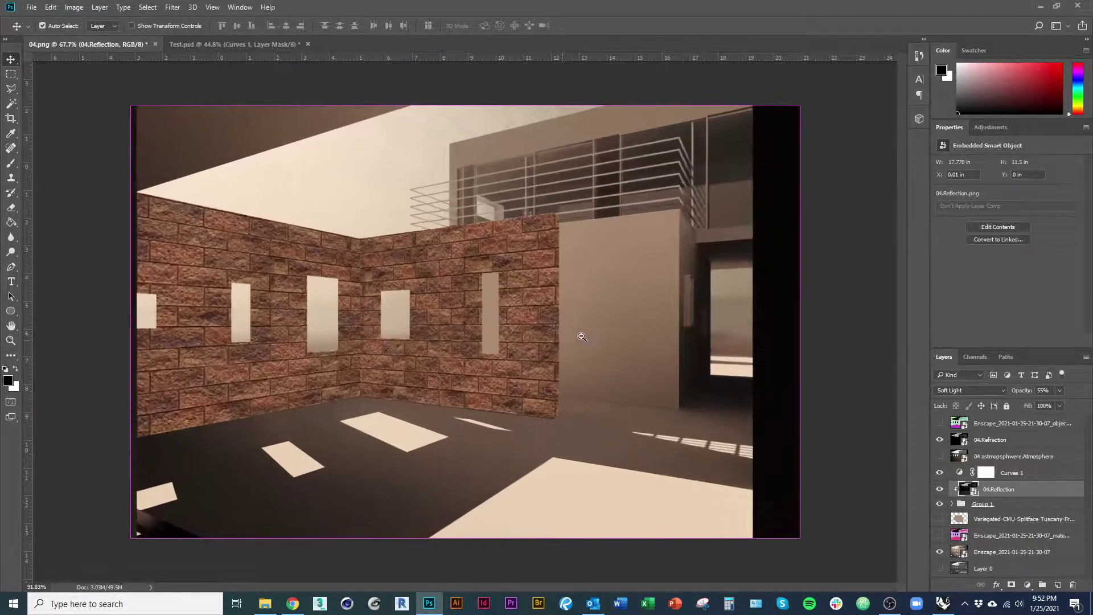
Hide the 04.Reflection layer and set both Variegated-CMU-Splitface layers in Group 1 to the Soft Light blend mode
click(941, 491)
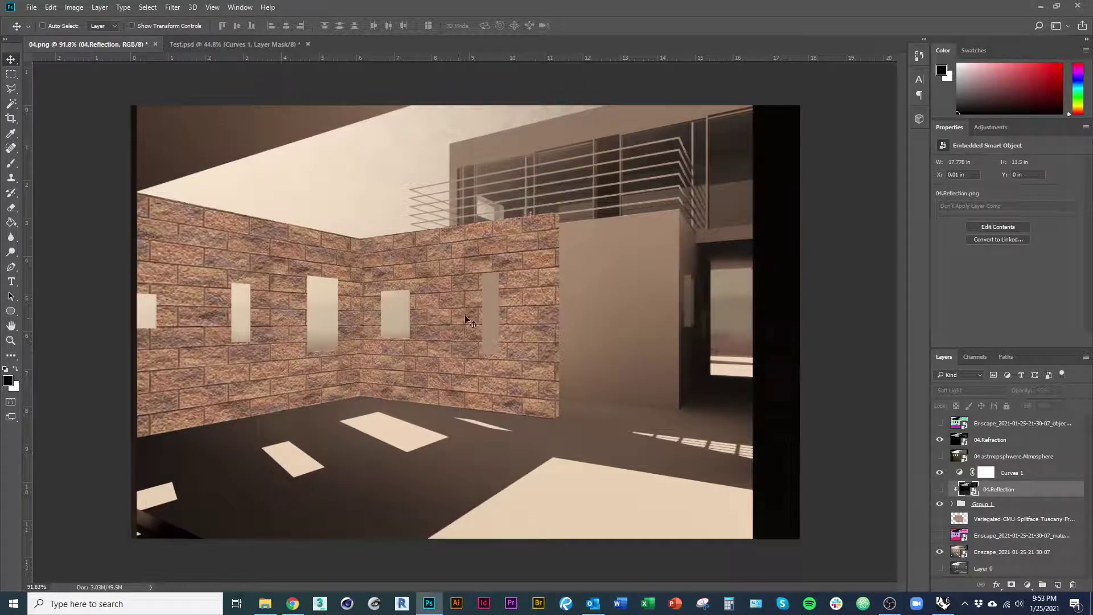
click(953, 505)
click(1023, 519)
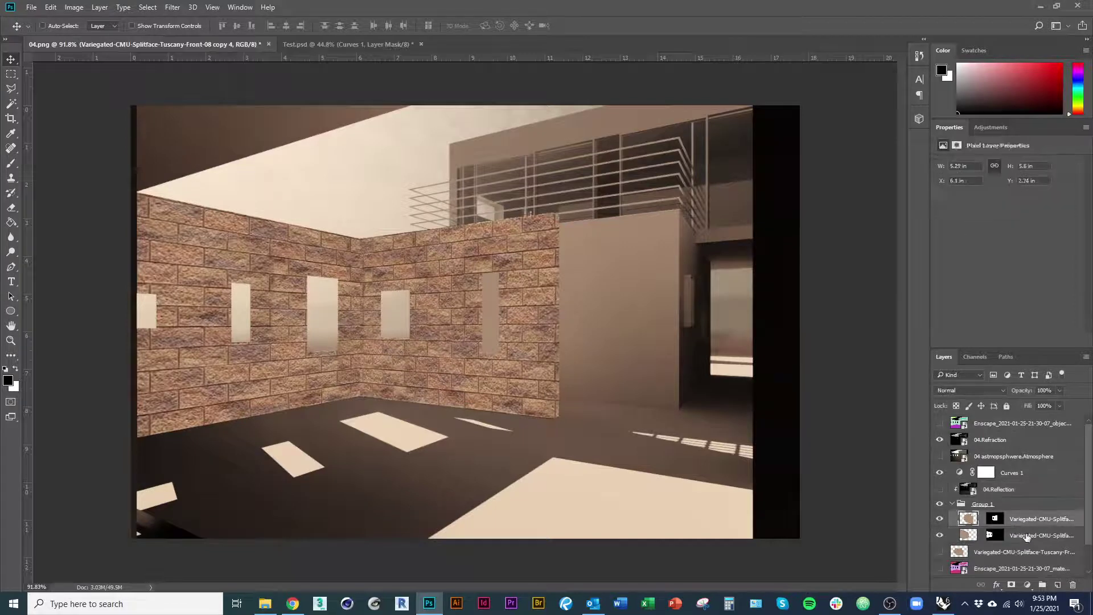
shift+click(1025, 535)
click(996, 390)
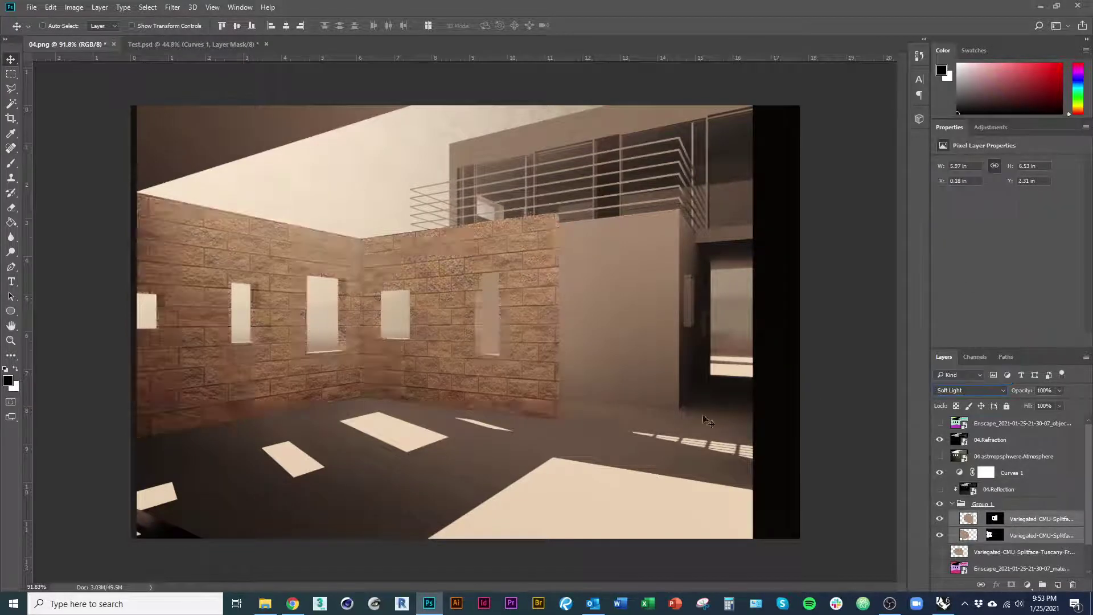
click(945, 279)
scroll(342, 374, down, 2)
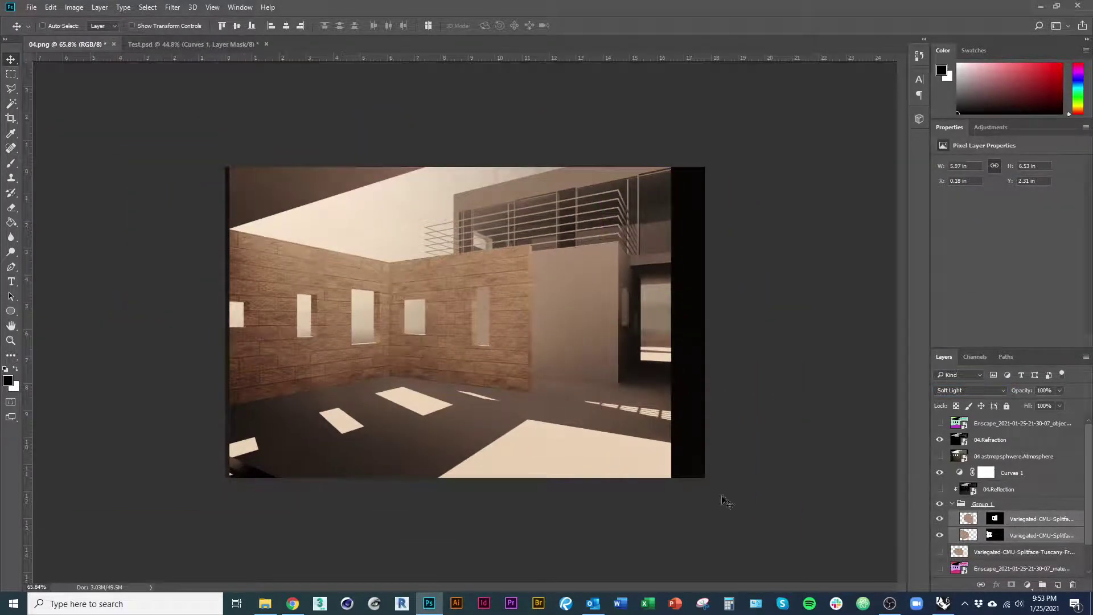
scroll(1036, 536, down, 1)
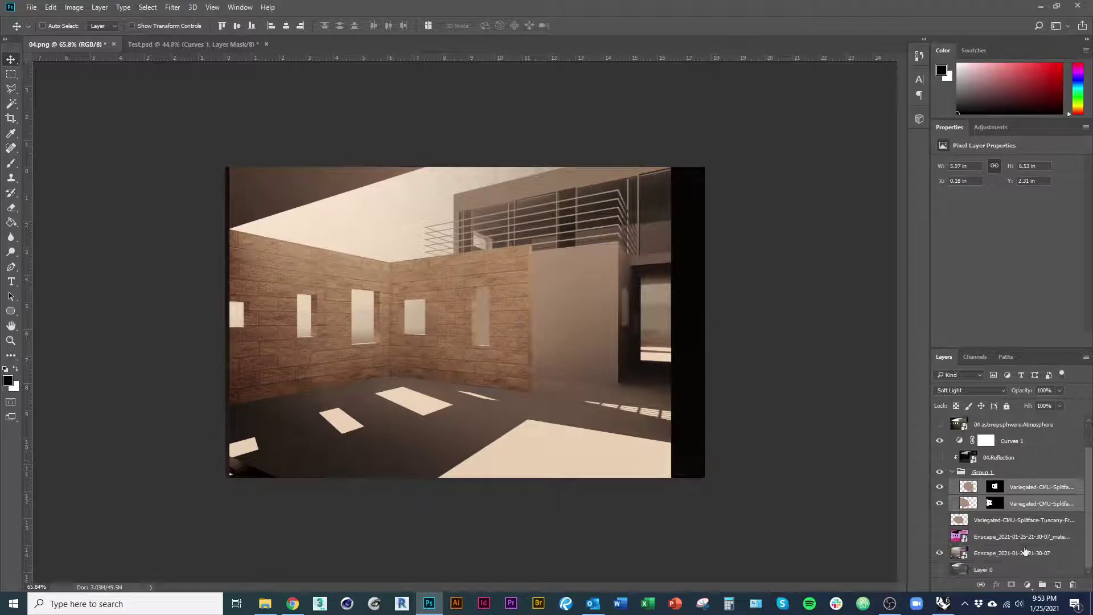
scroll(1019, 538, up, 1)
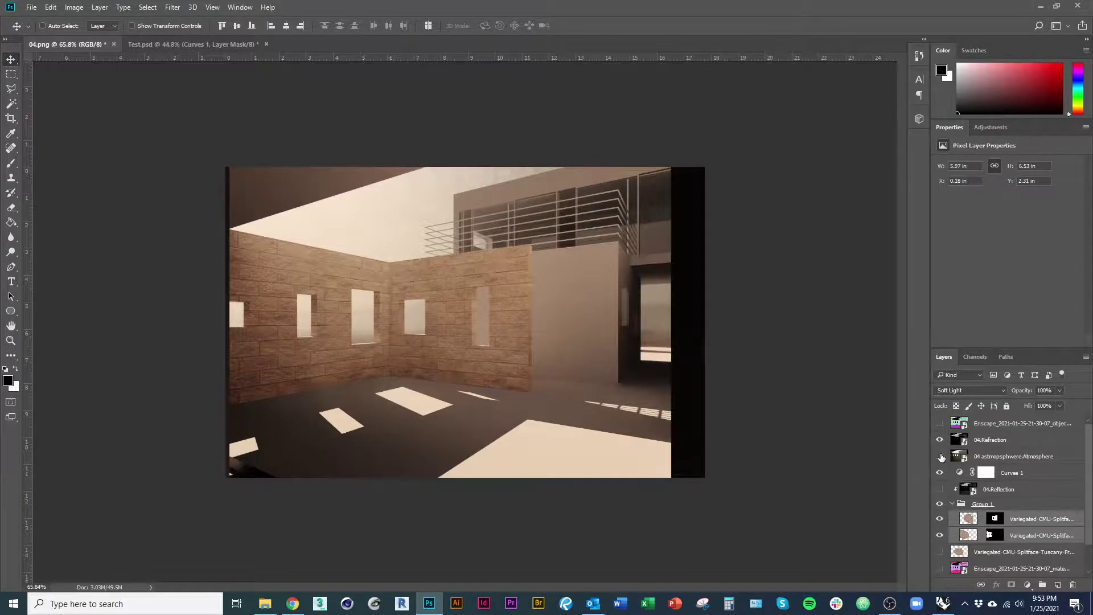
key(alt+Tab)
key(Escape)
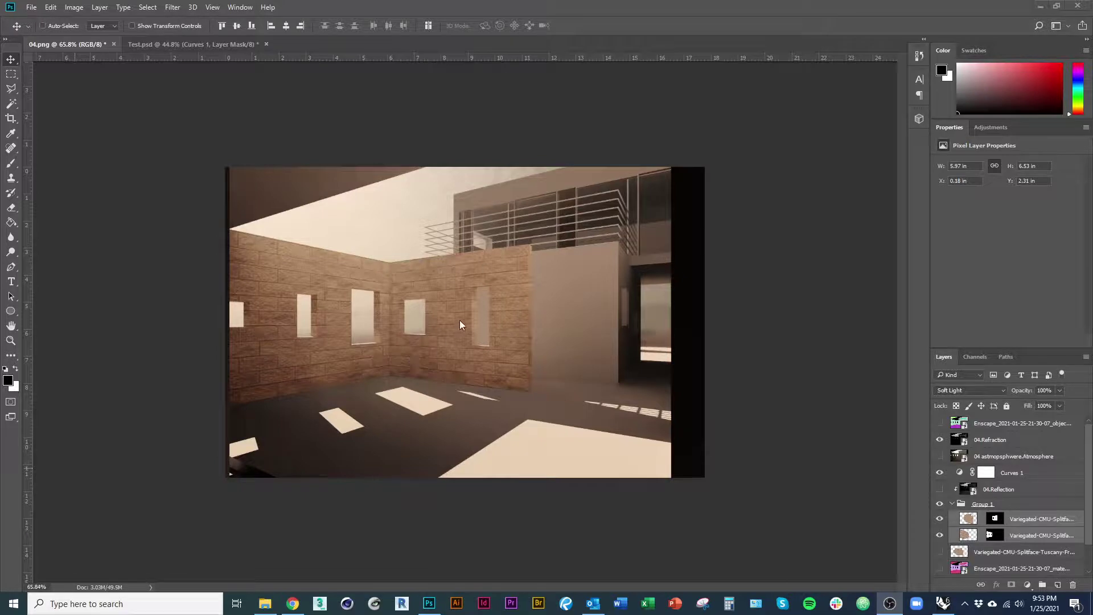
Compare the blended CMU walls in 04.png with the finished brick walls in Test.psd, ending back in 04.png
mouse_move(459, 325)
mouse_down()
mouse_move(459, 308)
mouse_move(442, 324)
mouse_up()
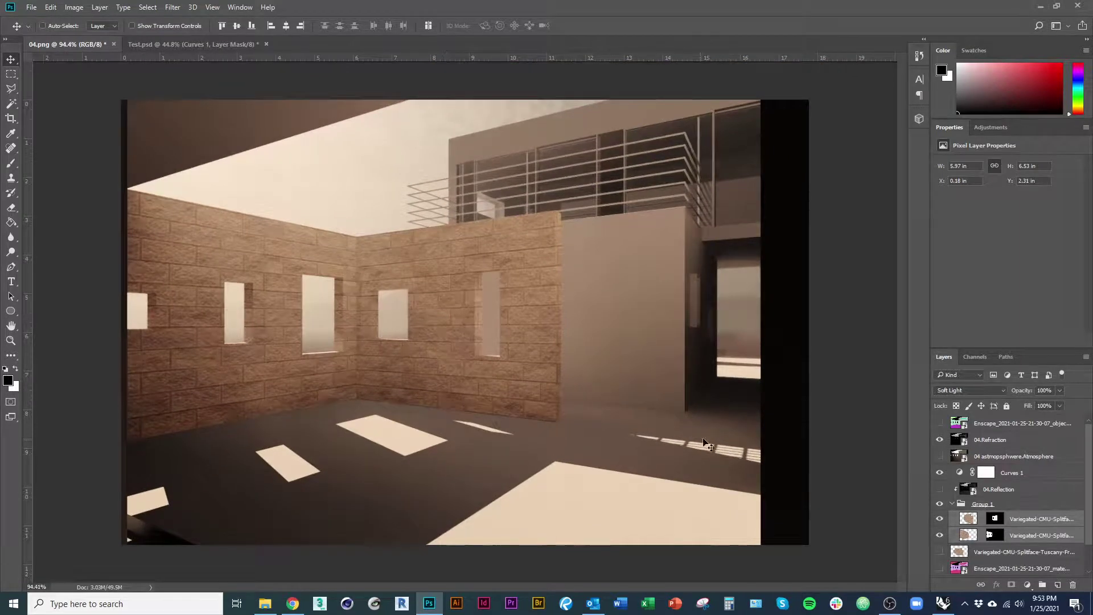
key(ctrl+Tab)
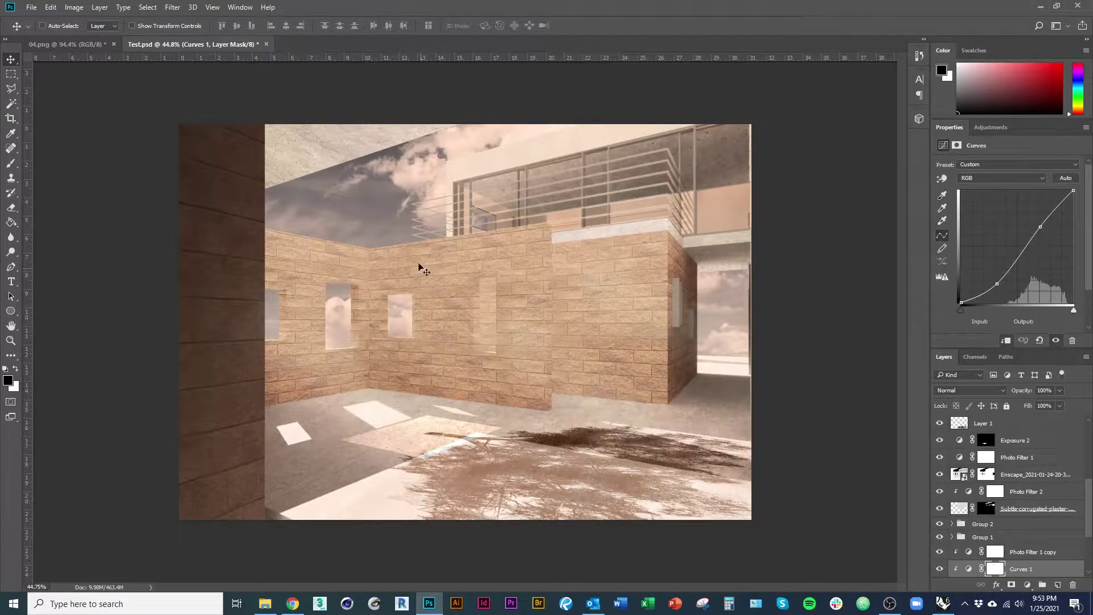
mouse_move(308, 145)
mouse_down()
mouse_move(351, 152)
mouse_move(323, 161)
mouse_up()
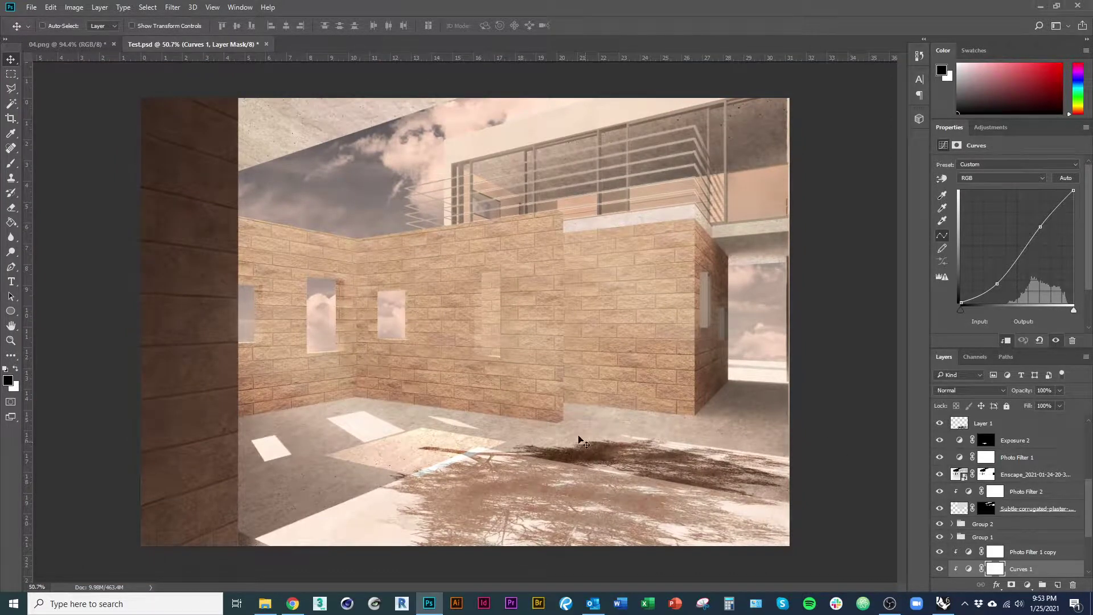
drag(584, 442, 555, 512)
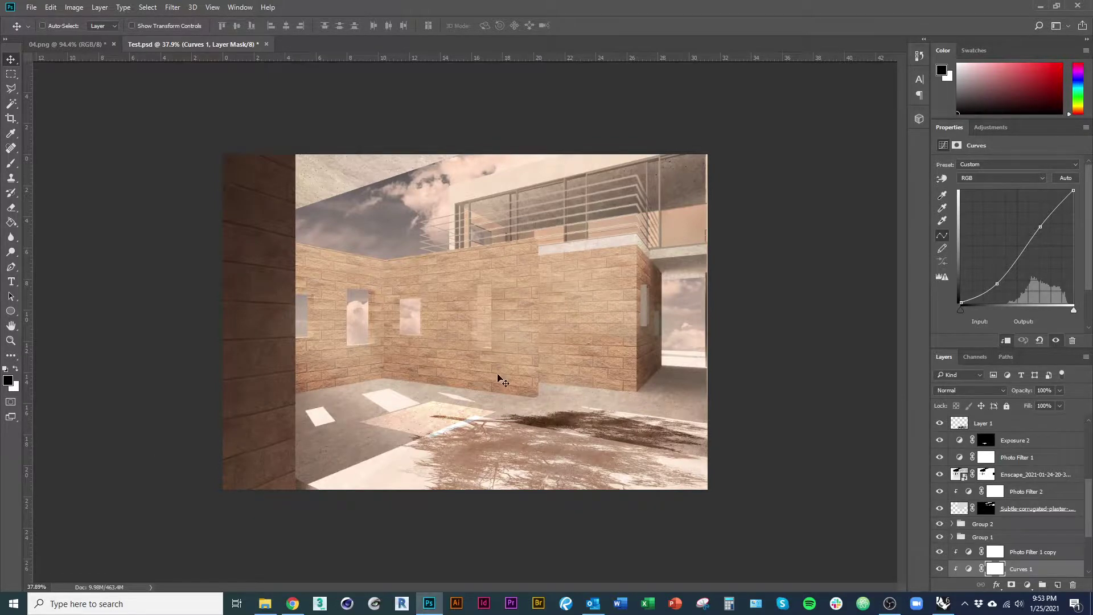
key(ctrl+Tab)
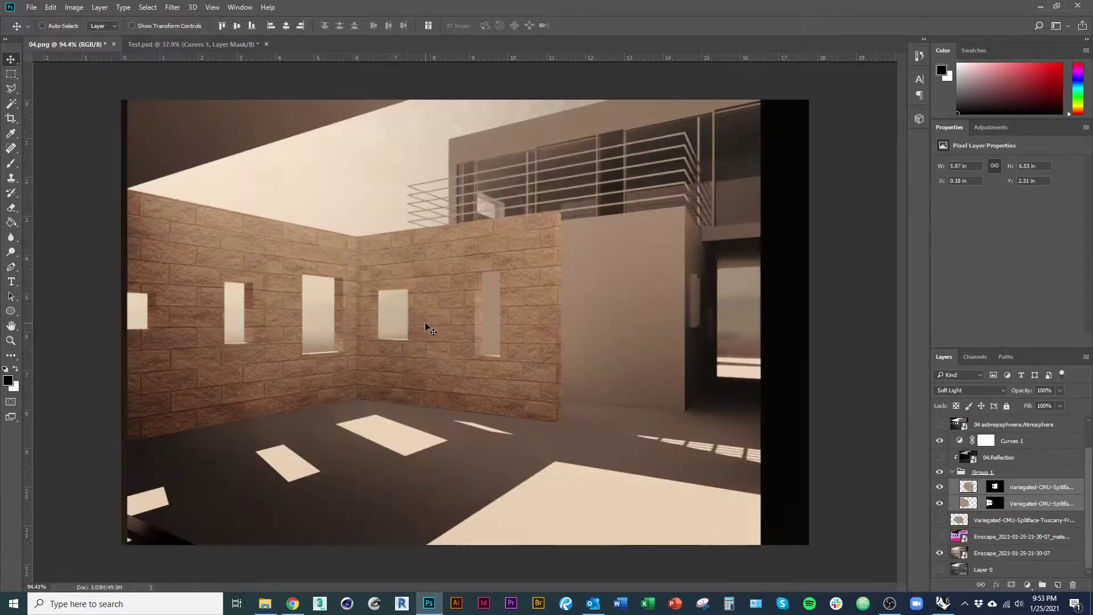